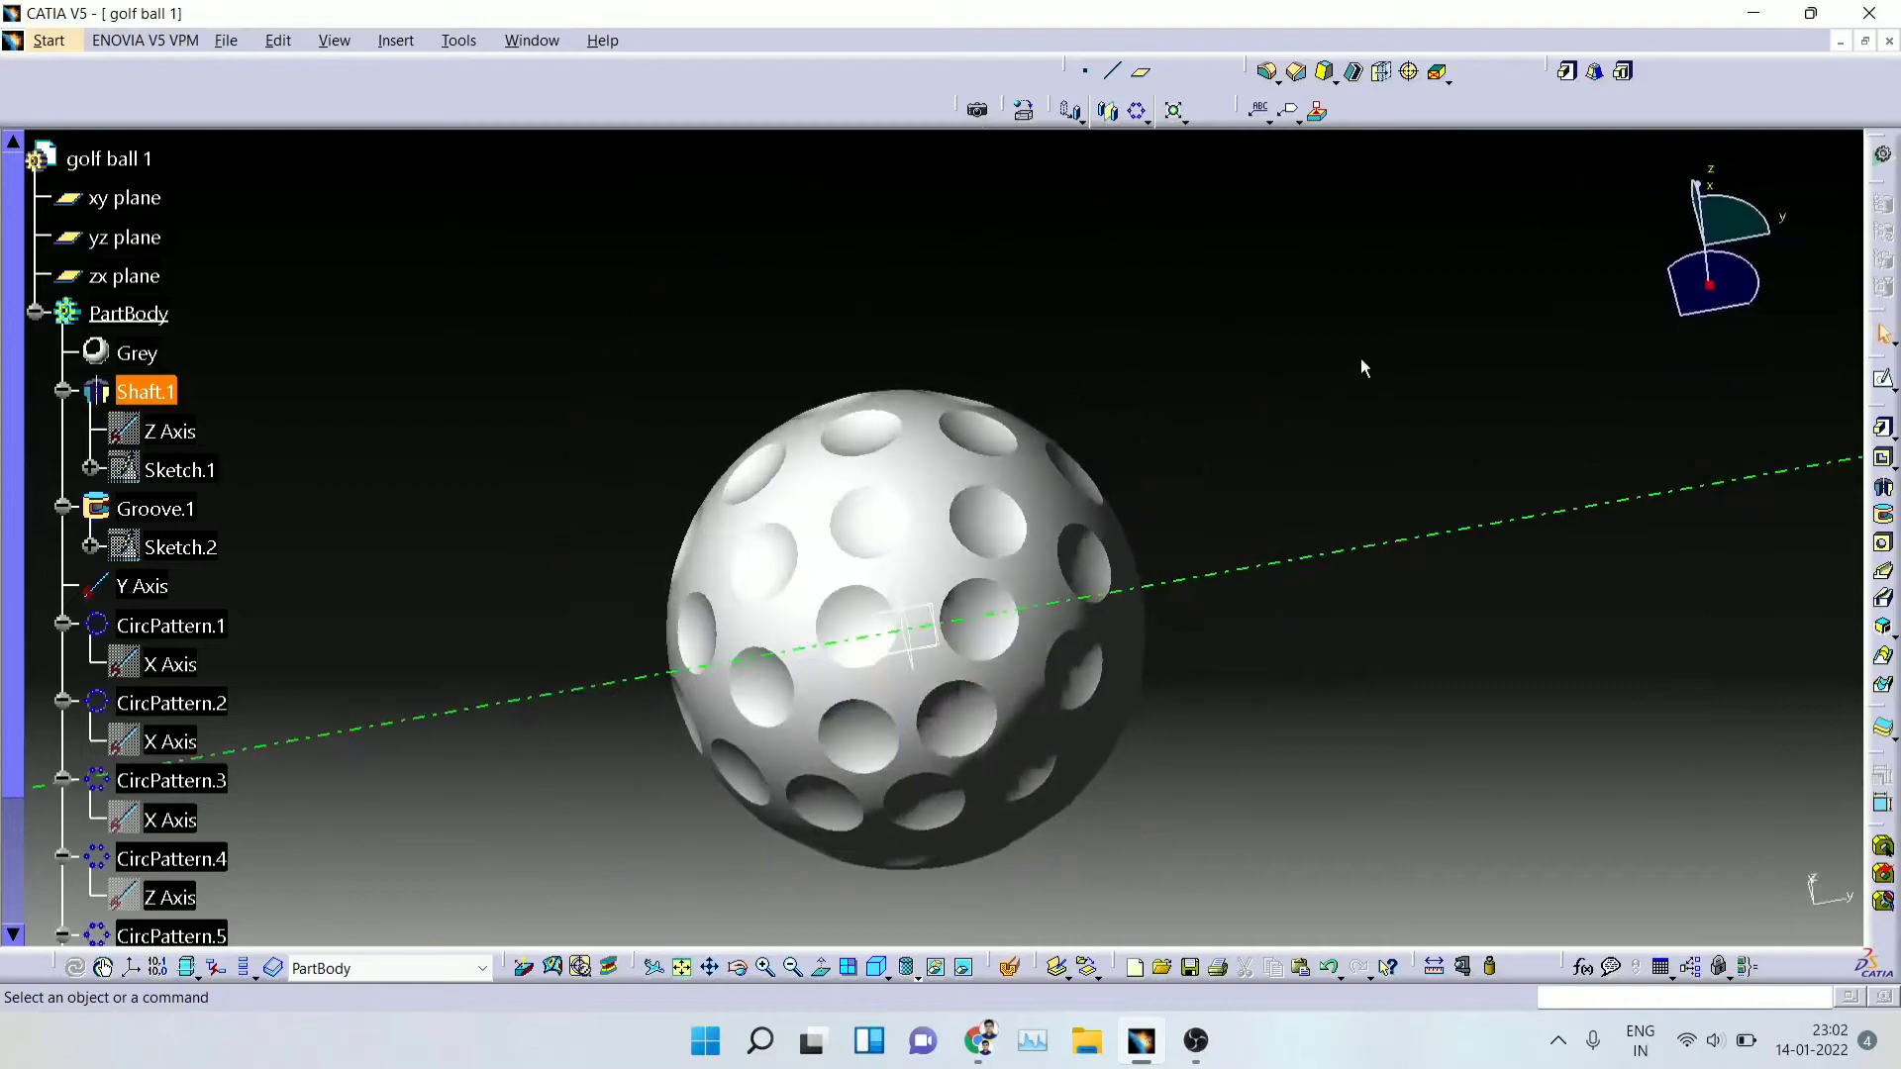
Step: Create a new Part Design part named "Golf ball2"
middle_drag(765, 938, 692, 658)
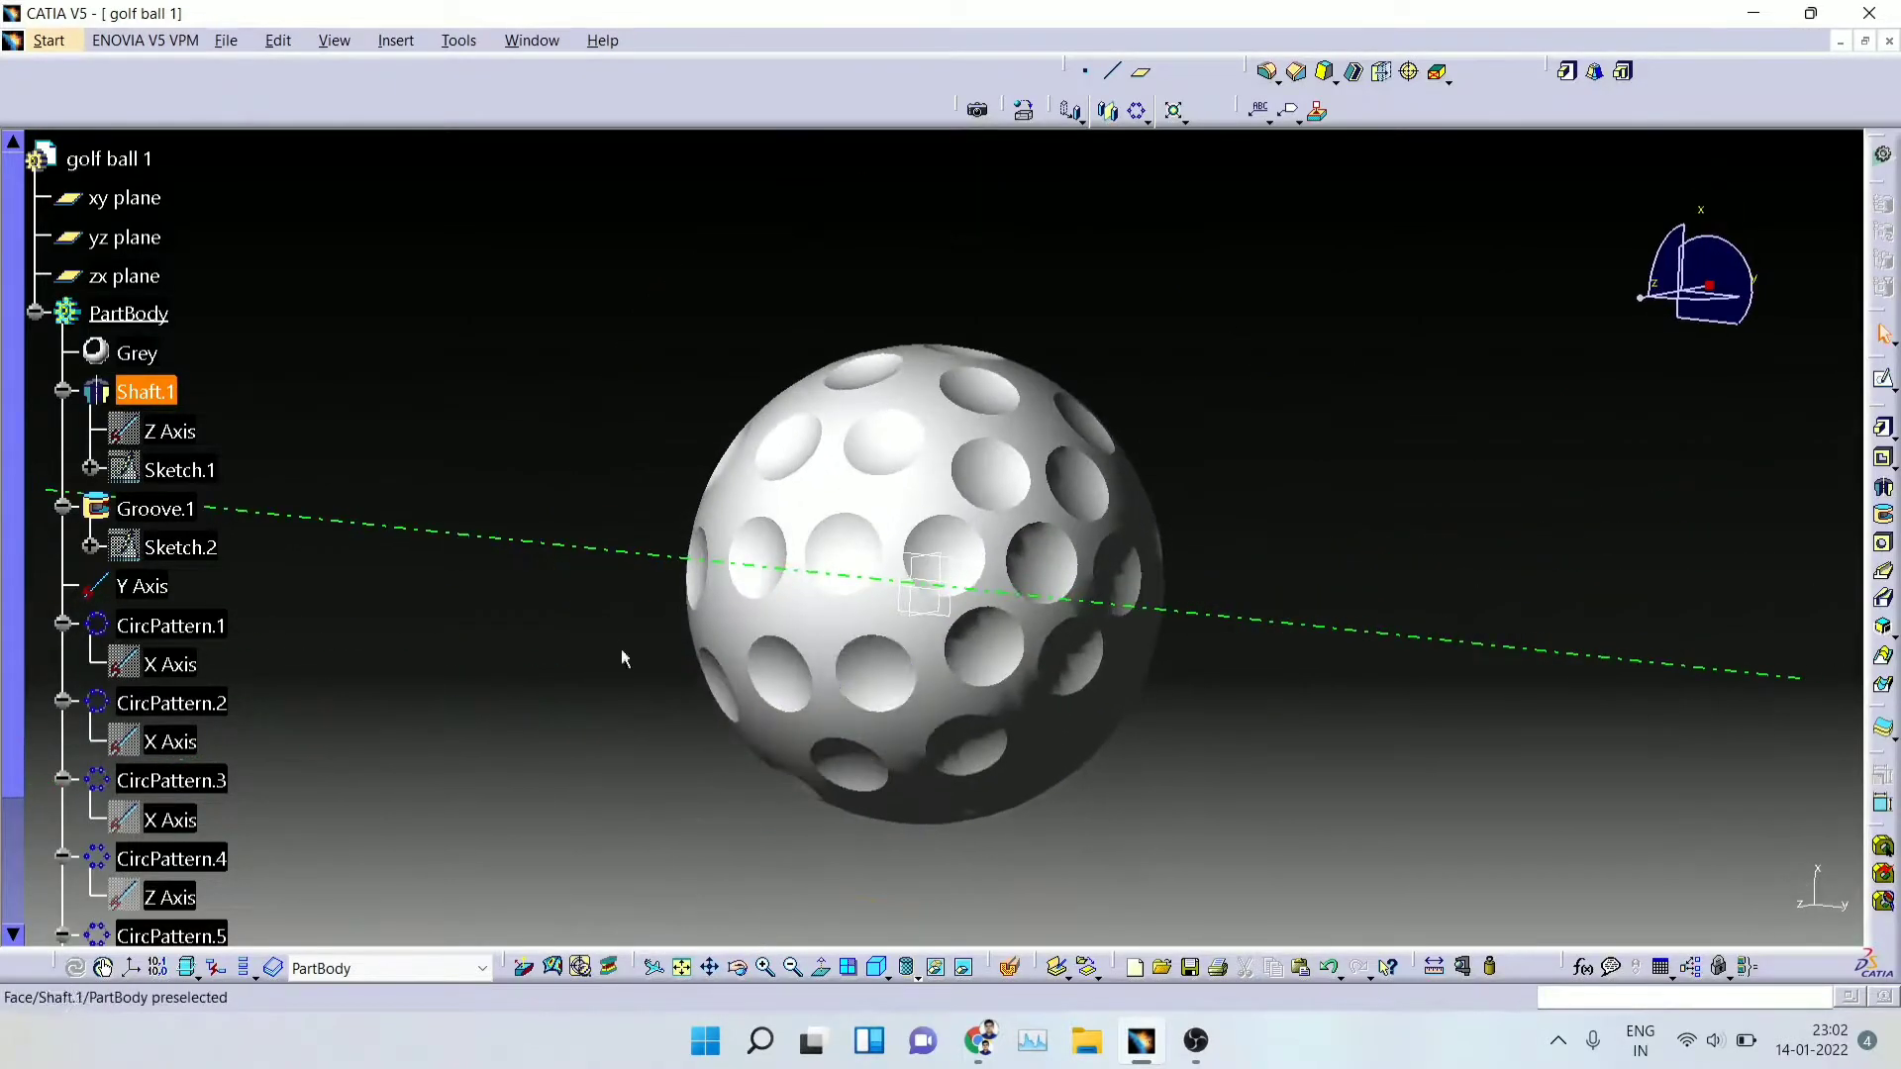
click(50, 42)
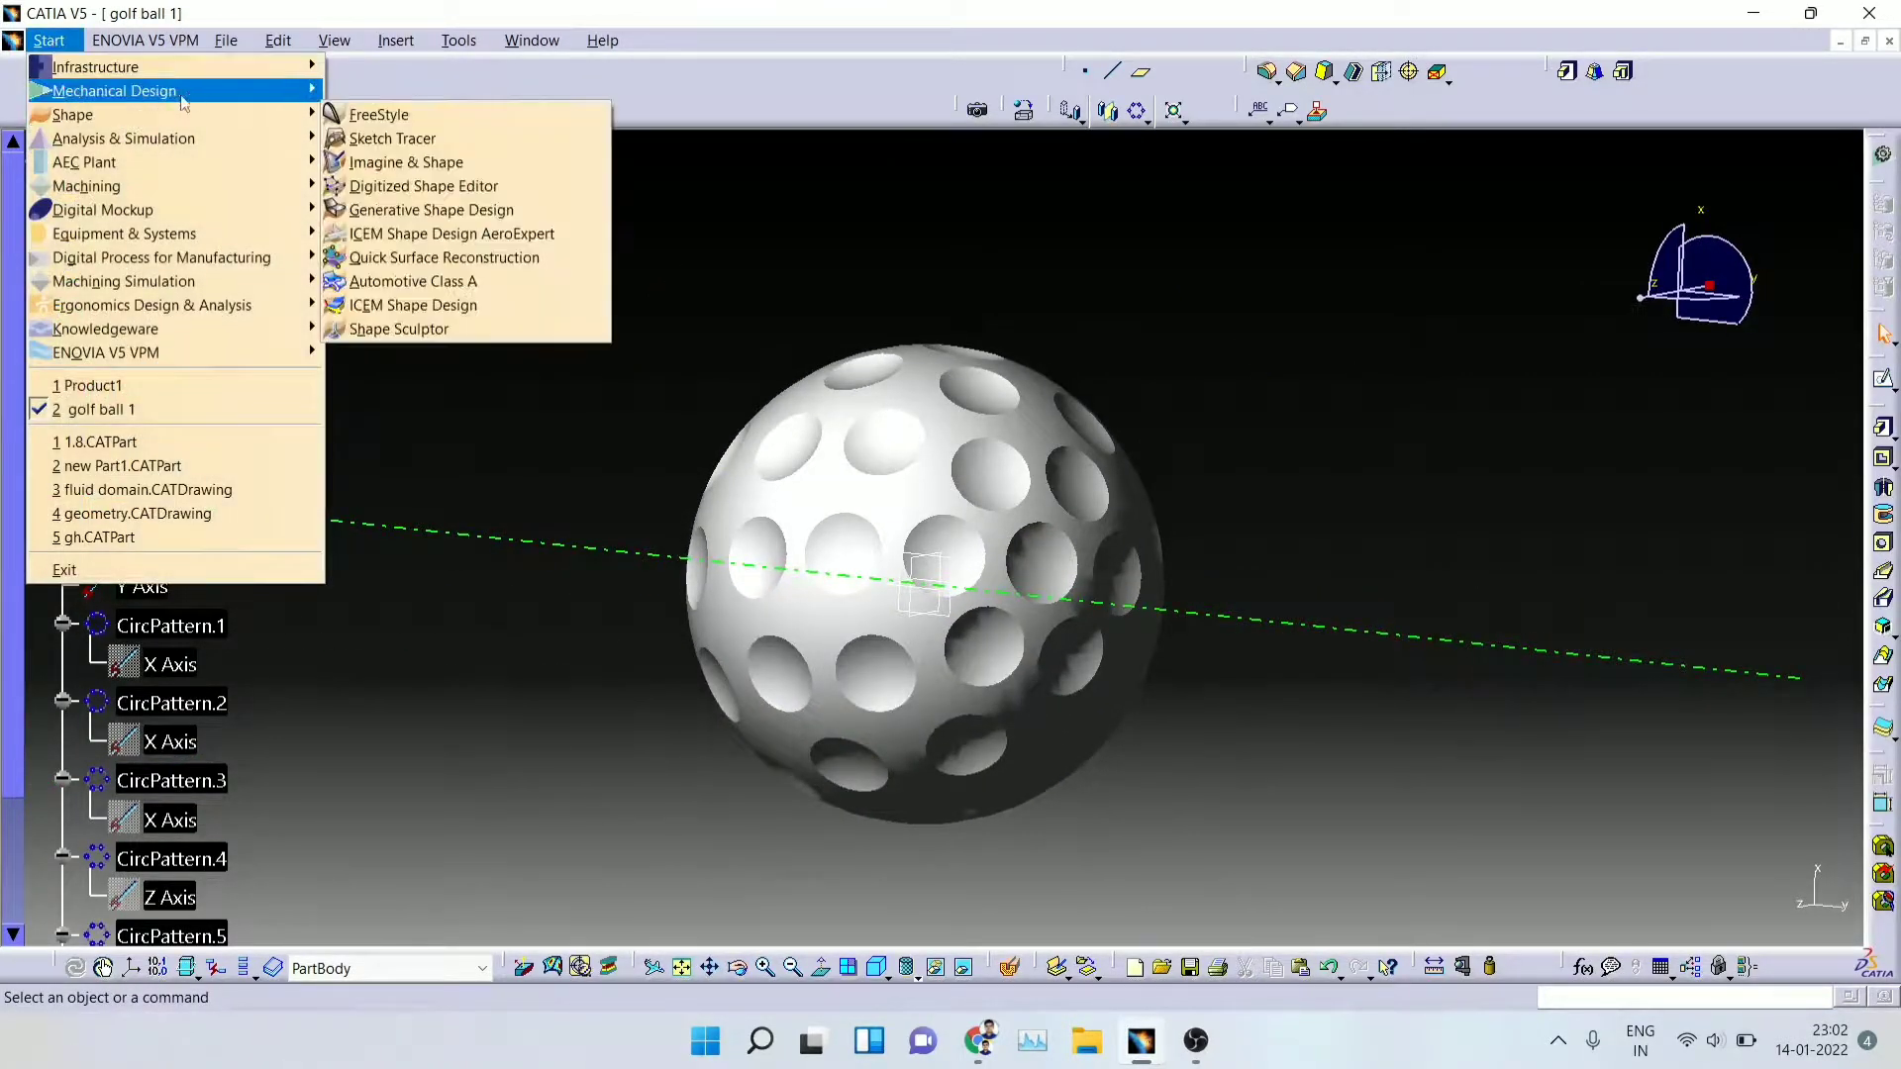
mouse_move(199, 99)
click(342, 91)
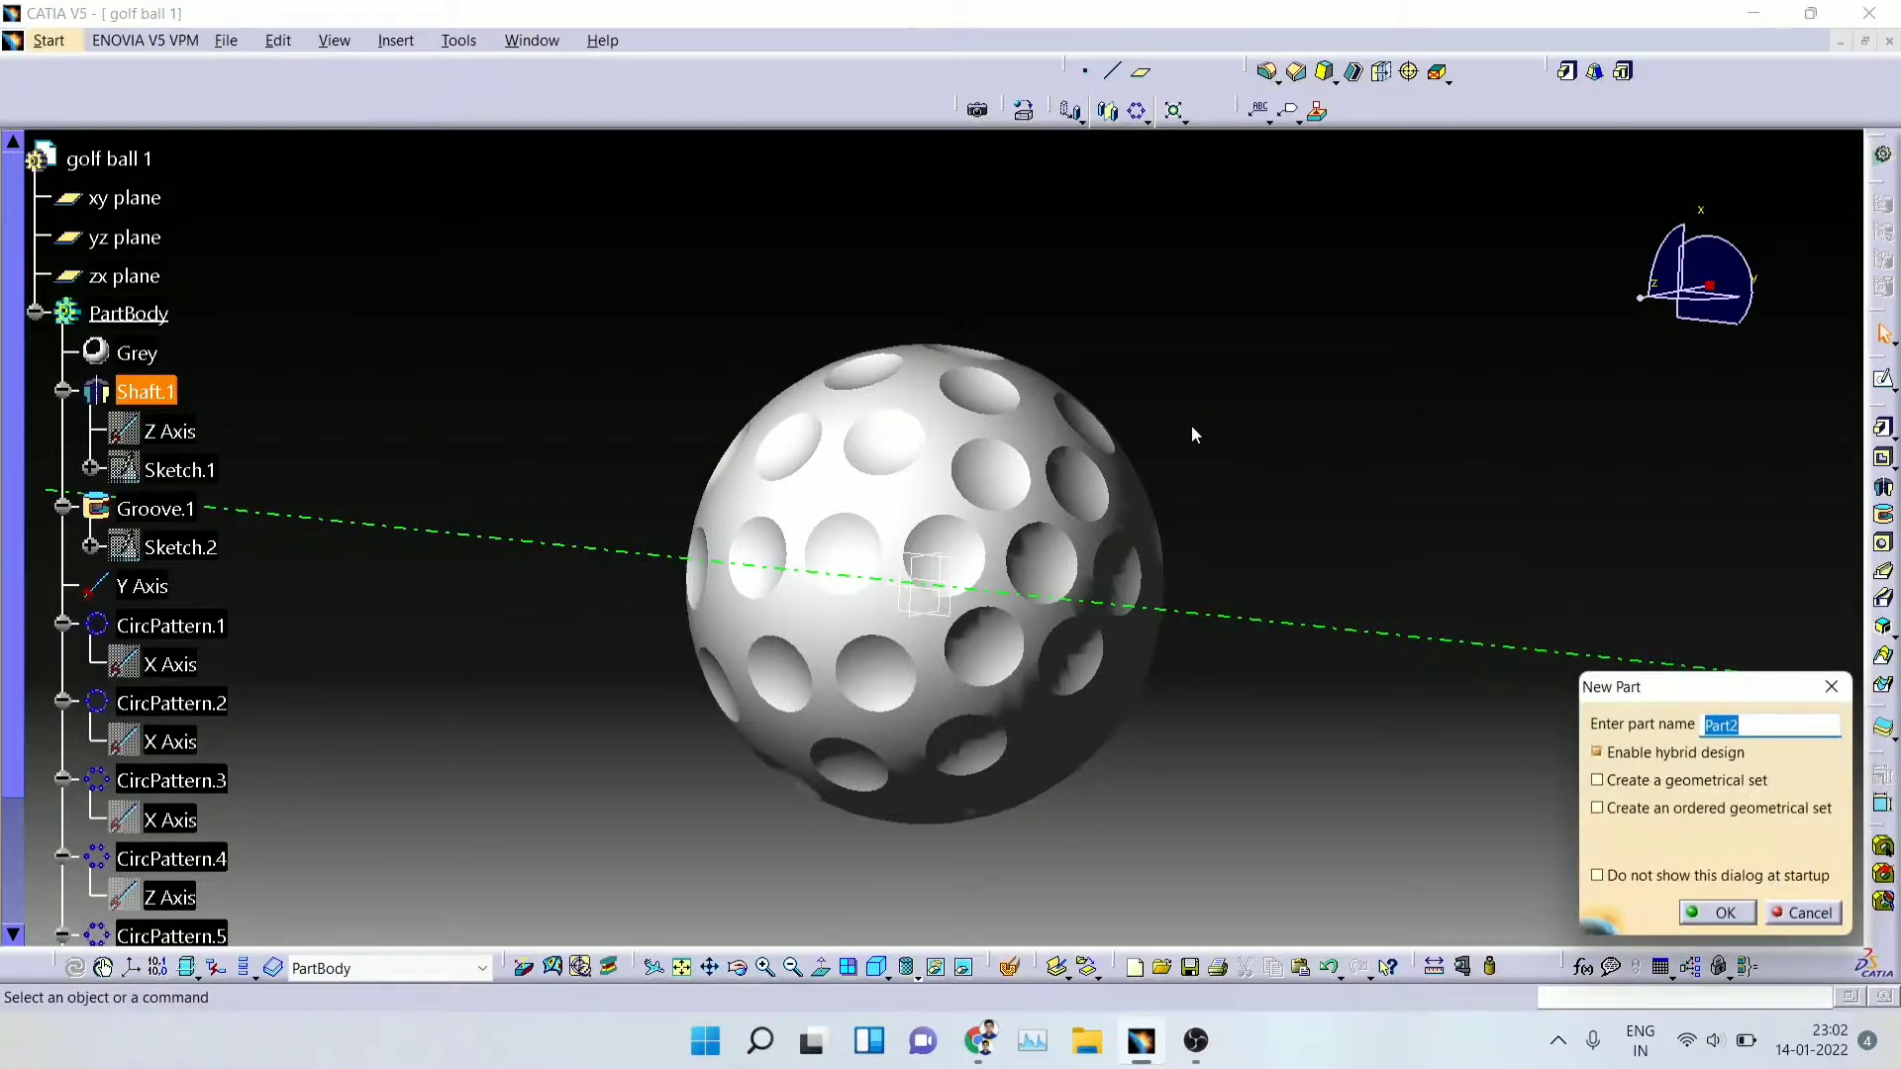
text(Golf ball2)
key(Return)
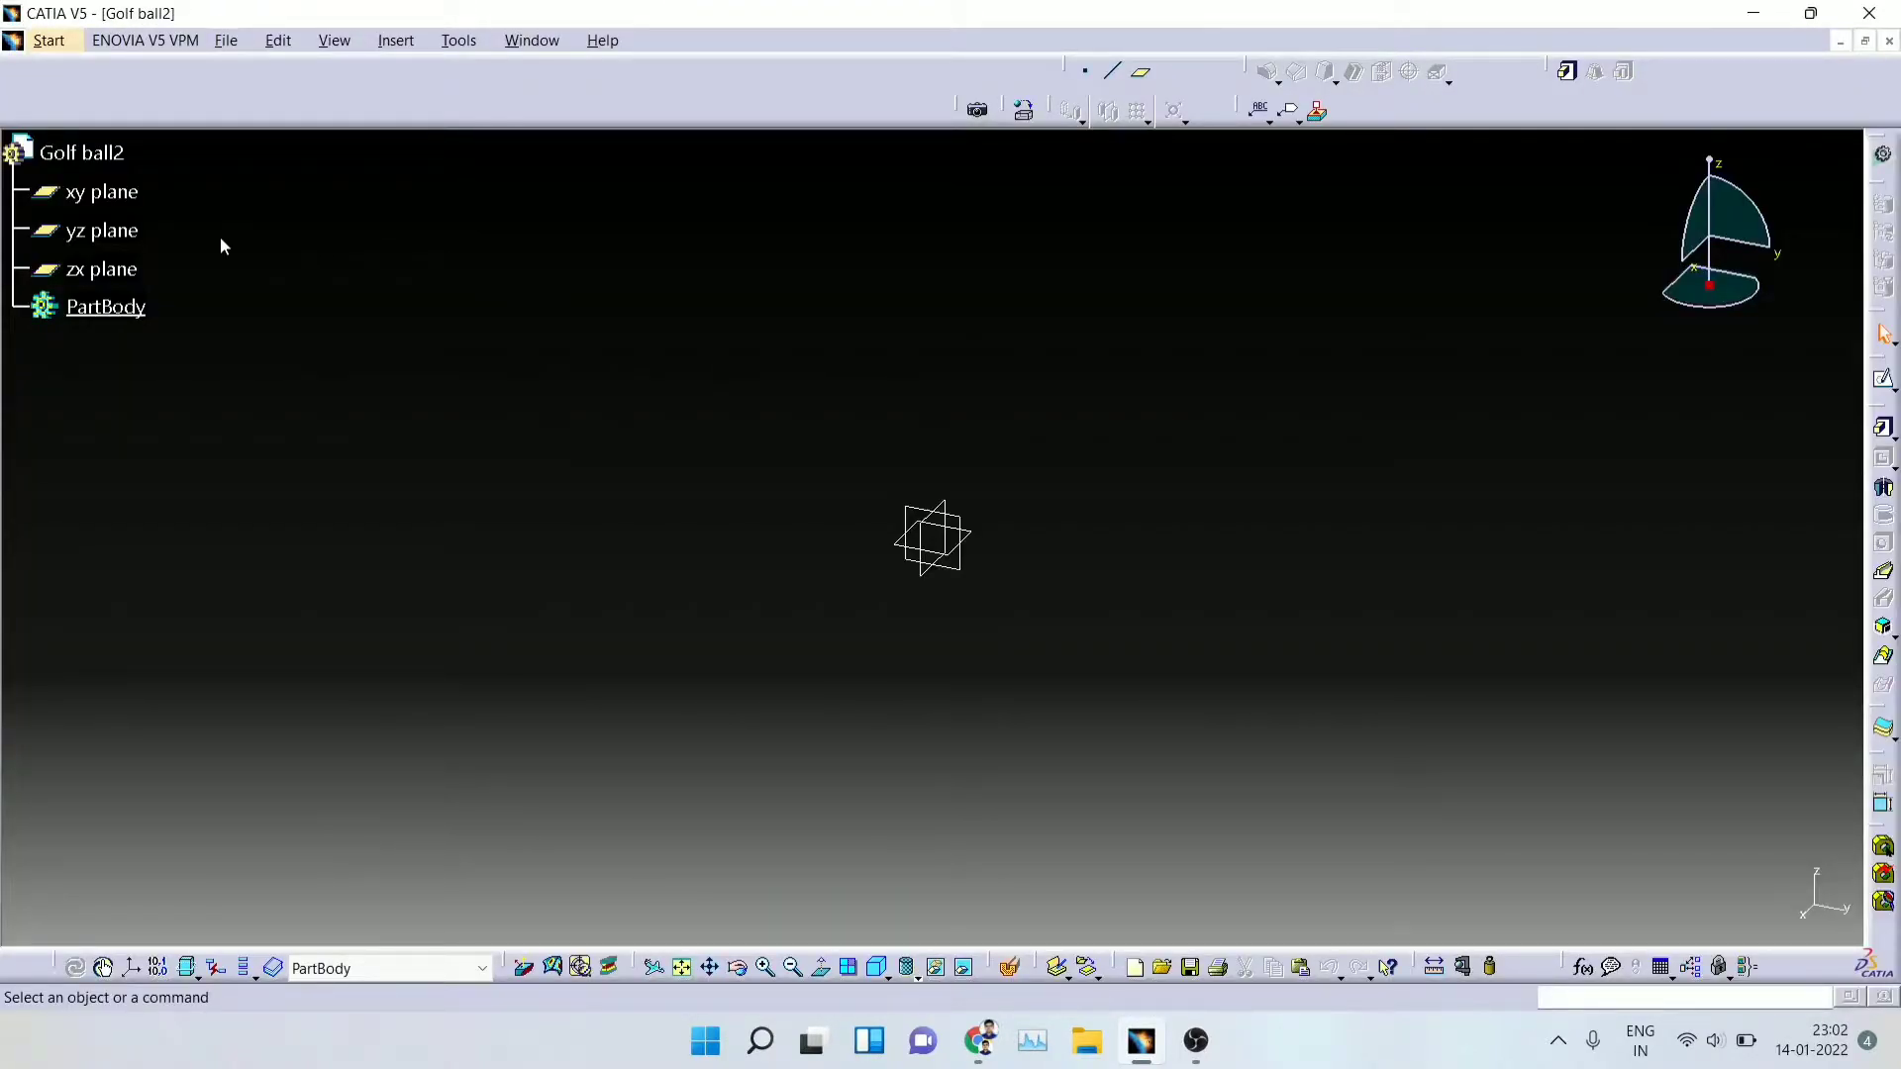
Step: Start a sketch on the yz plane and draw a vertical axis up from the origin, setting its length to 100 mm
click(127, 233)
click(1884, 377)
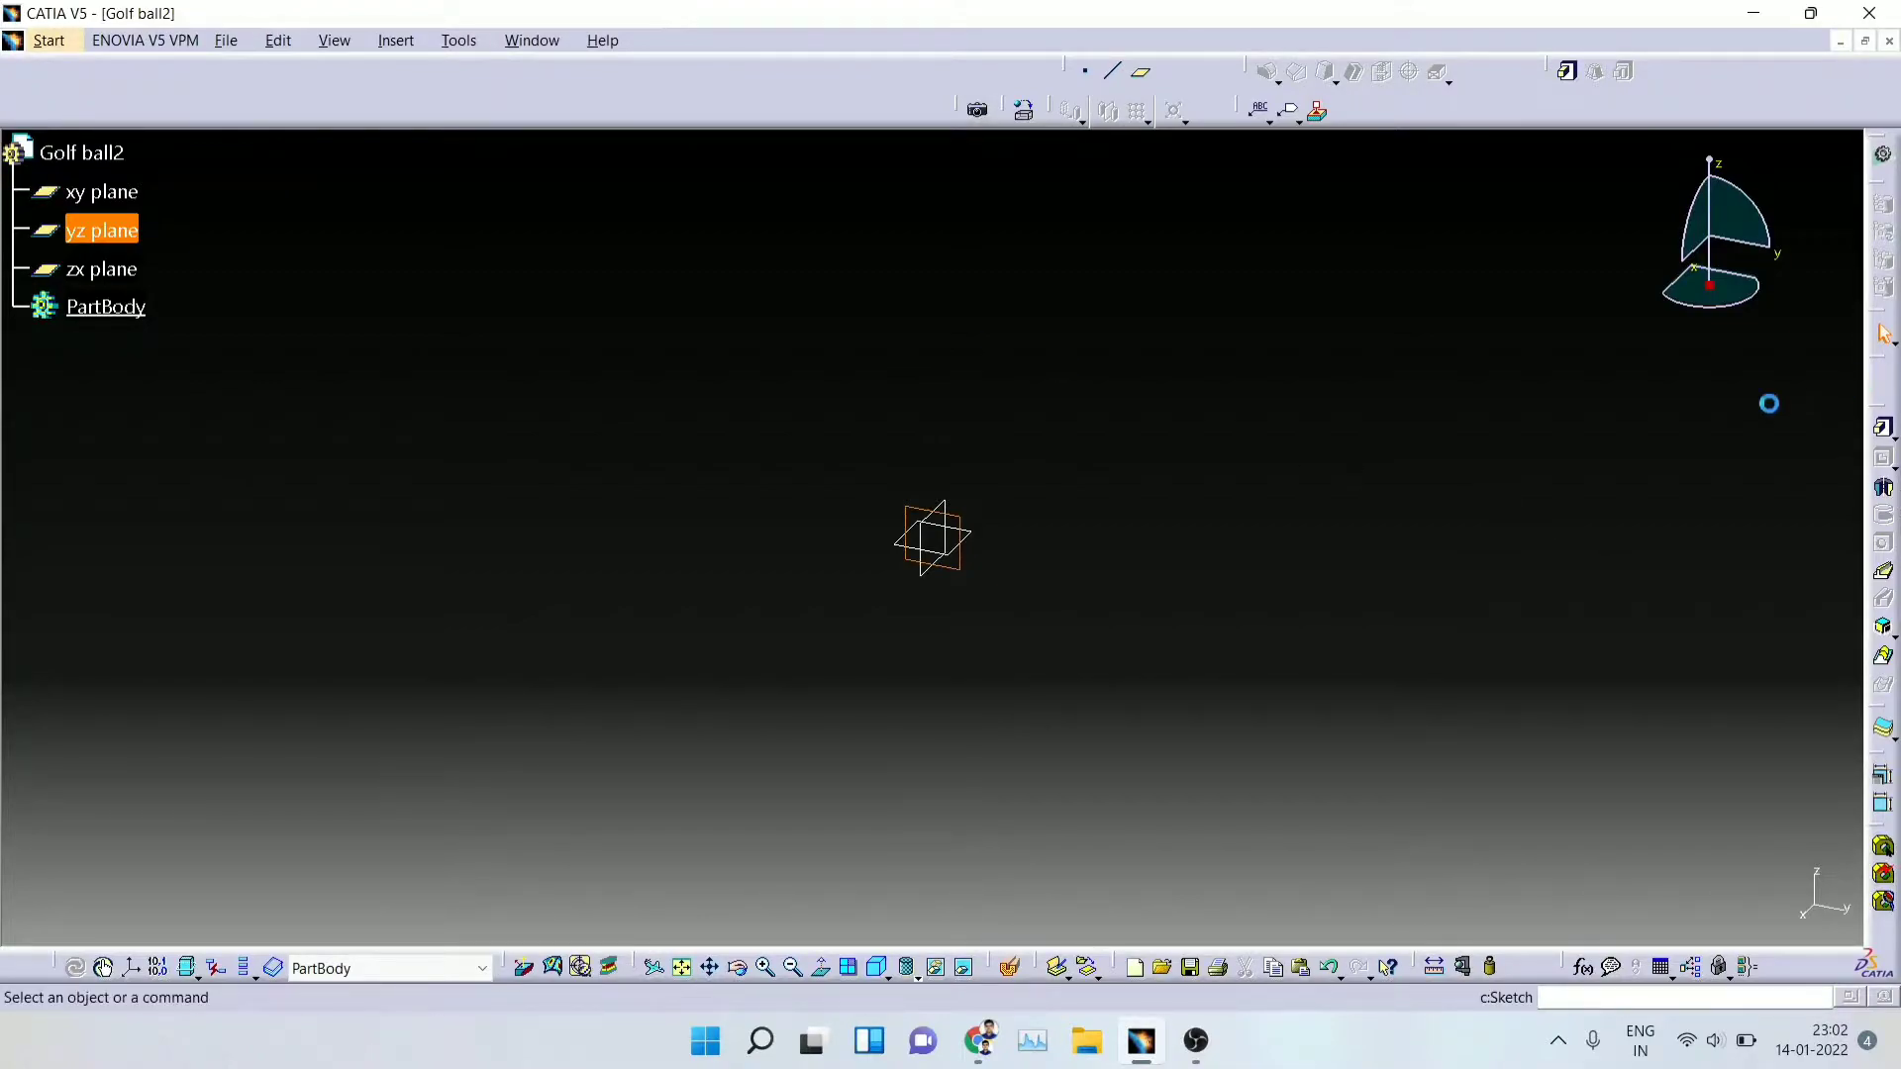
click(1891, 681)
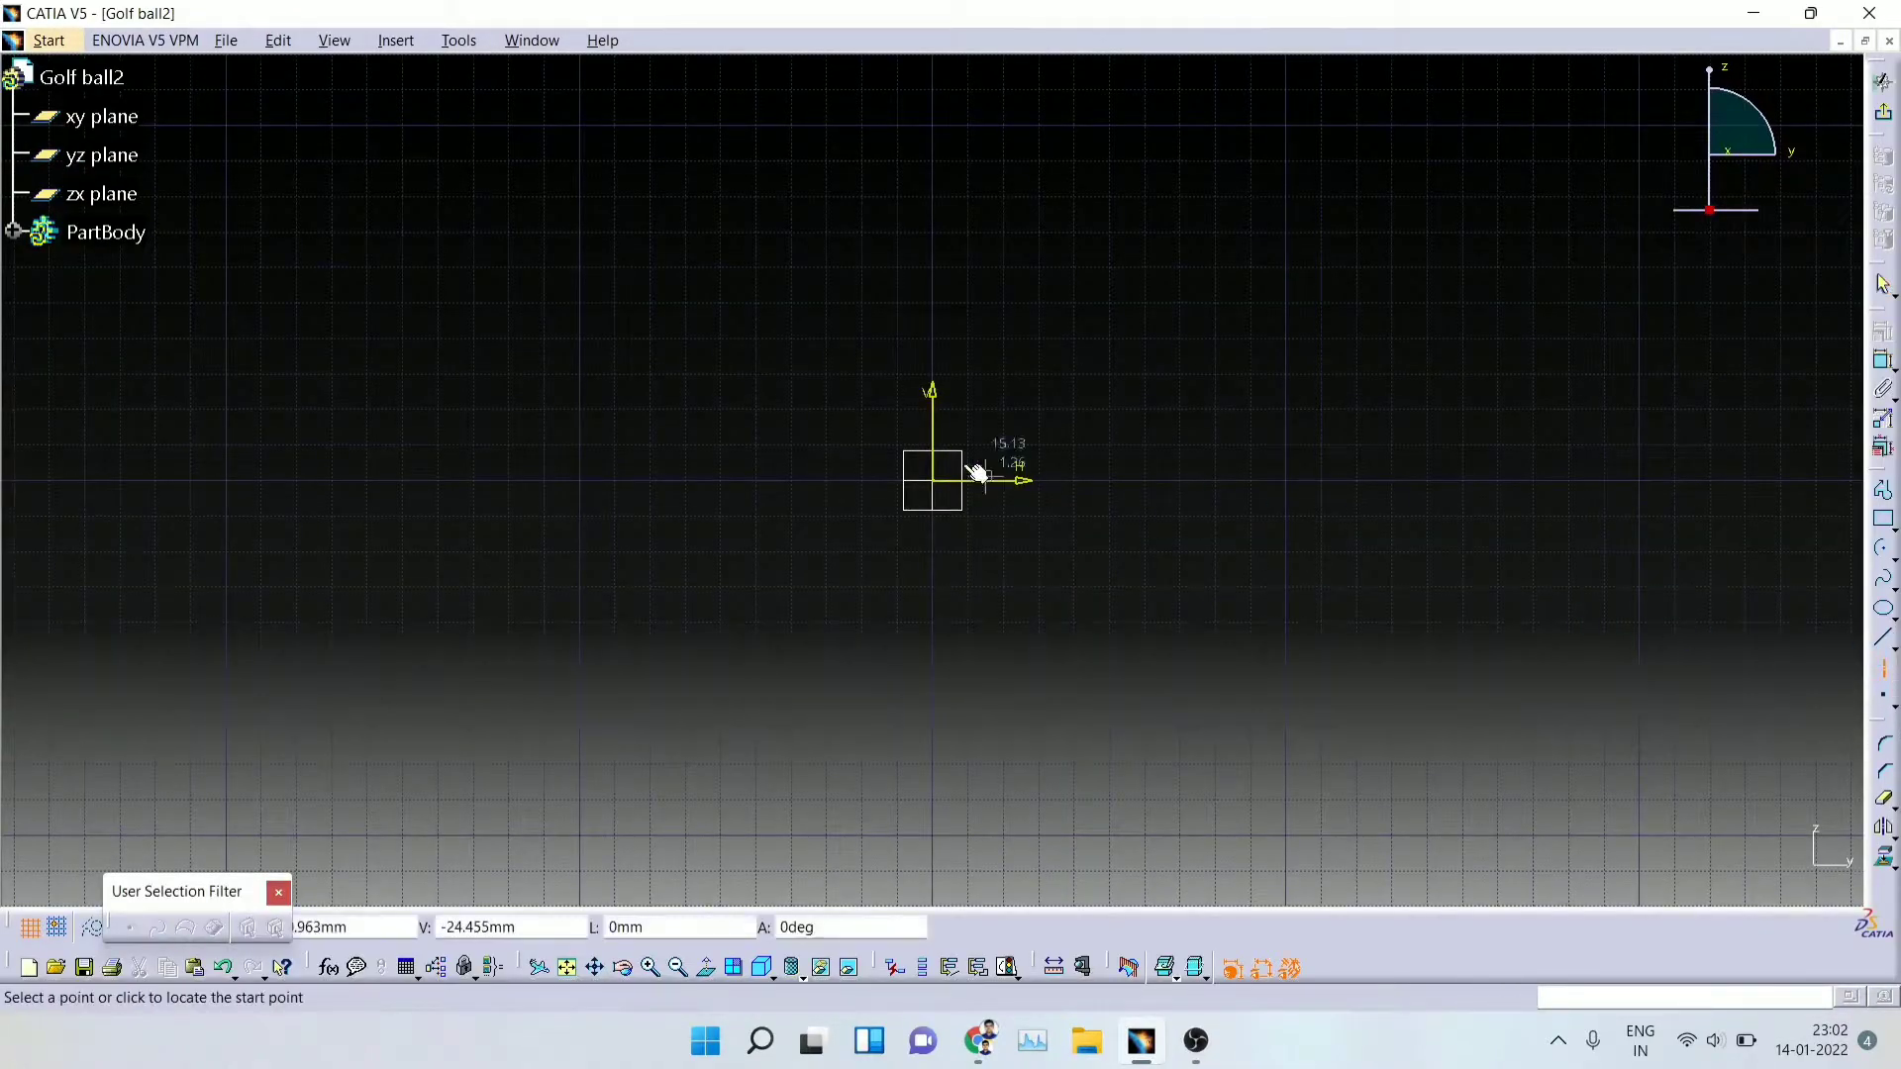
click(932, 480)
click(932, 220)
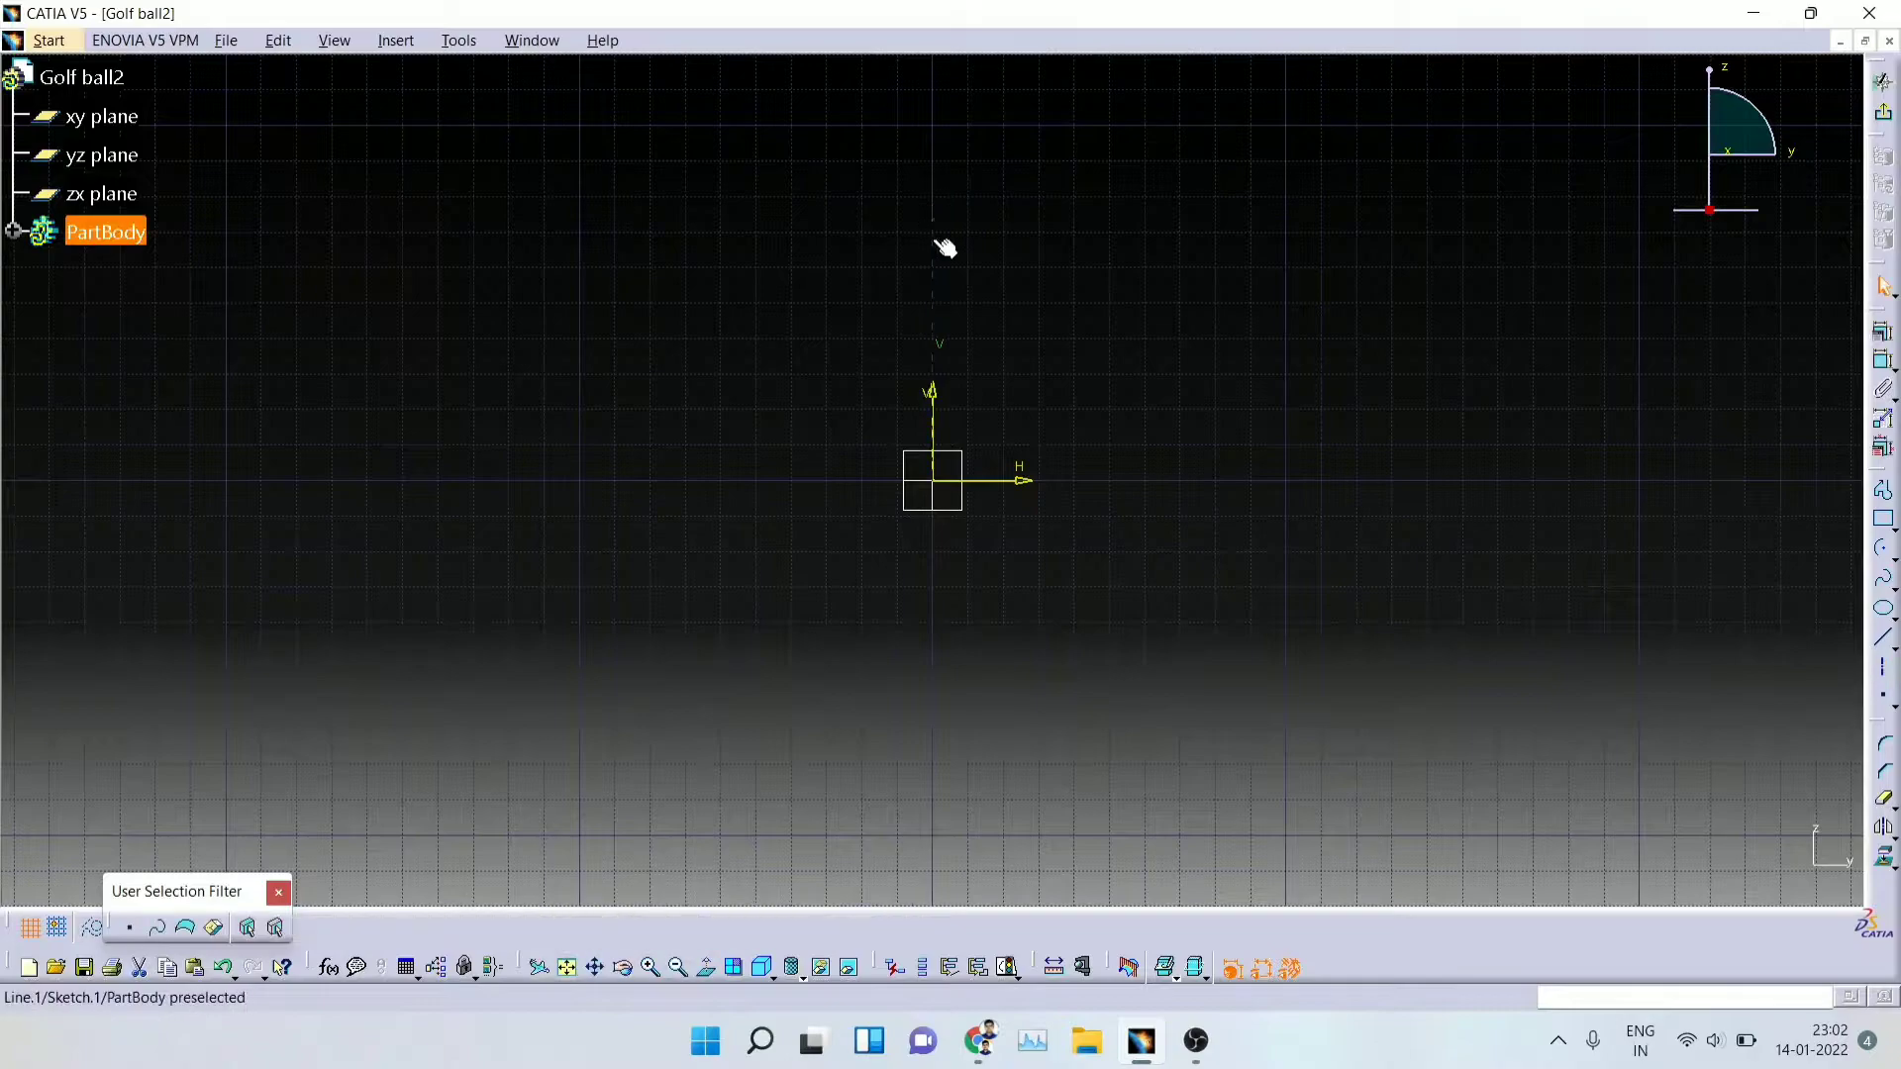
double_click(933, 241)
drag(240, 556, 94, 541)
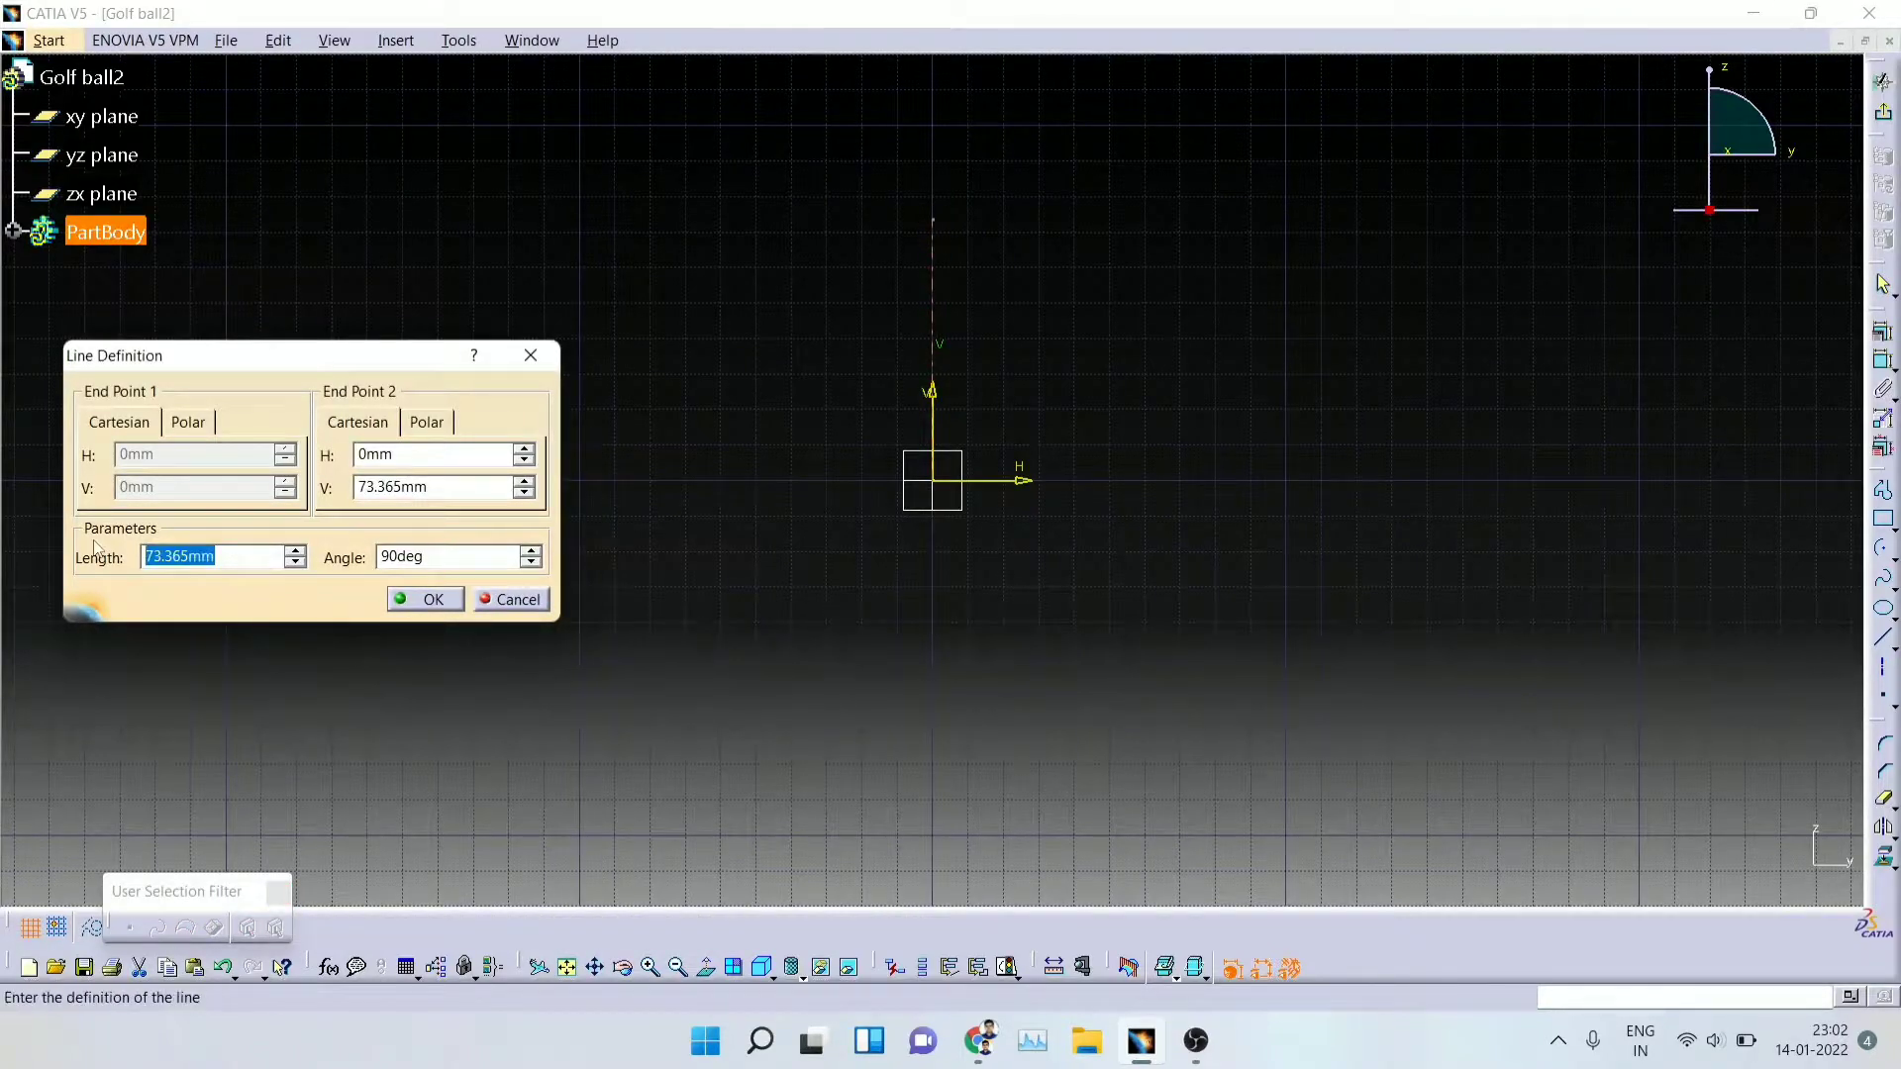
key(Return)
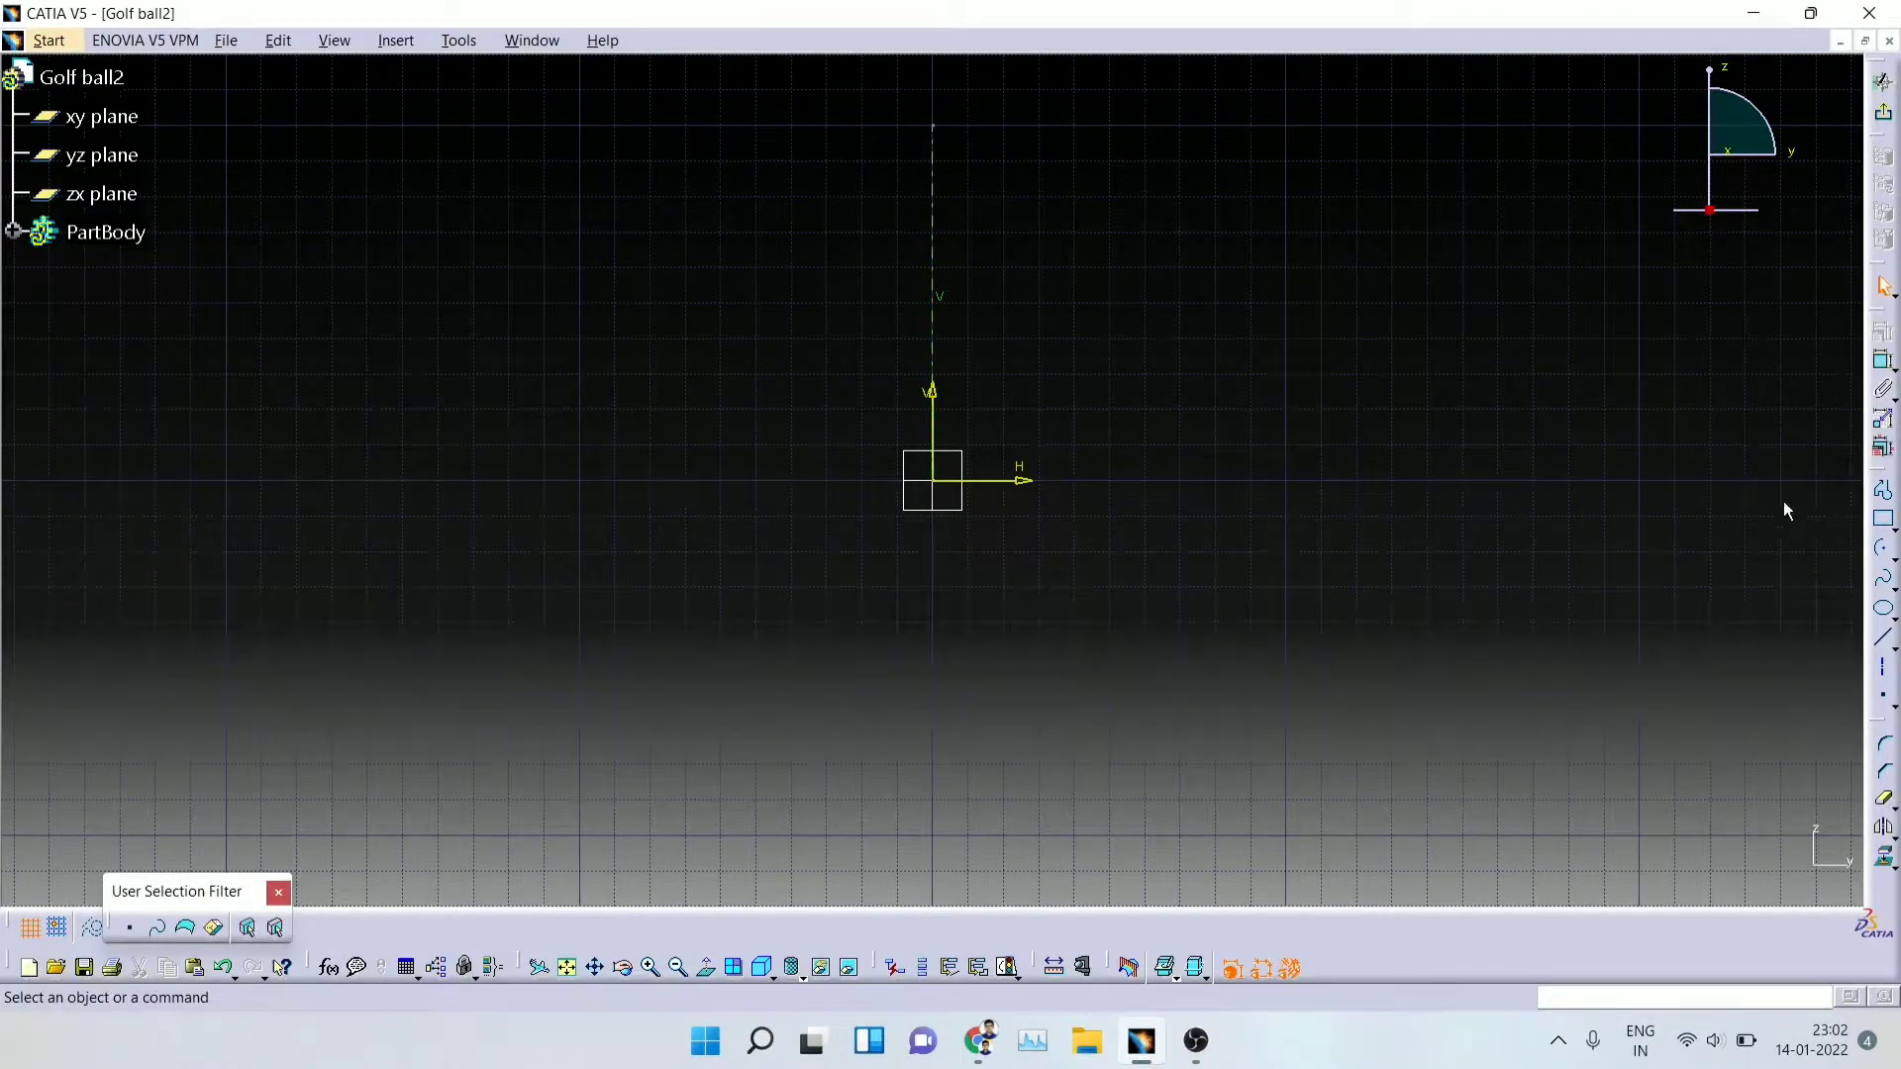
Step: Draw a quarter-circle arc of 100 mm radius centred on the origin, from the axis's upper end to the negative horizontal axis
click(1882, 549)
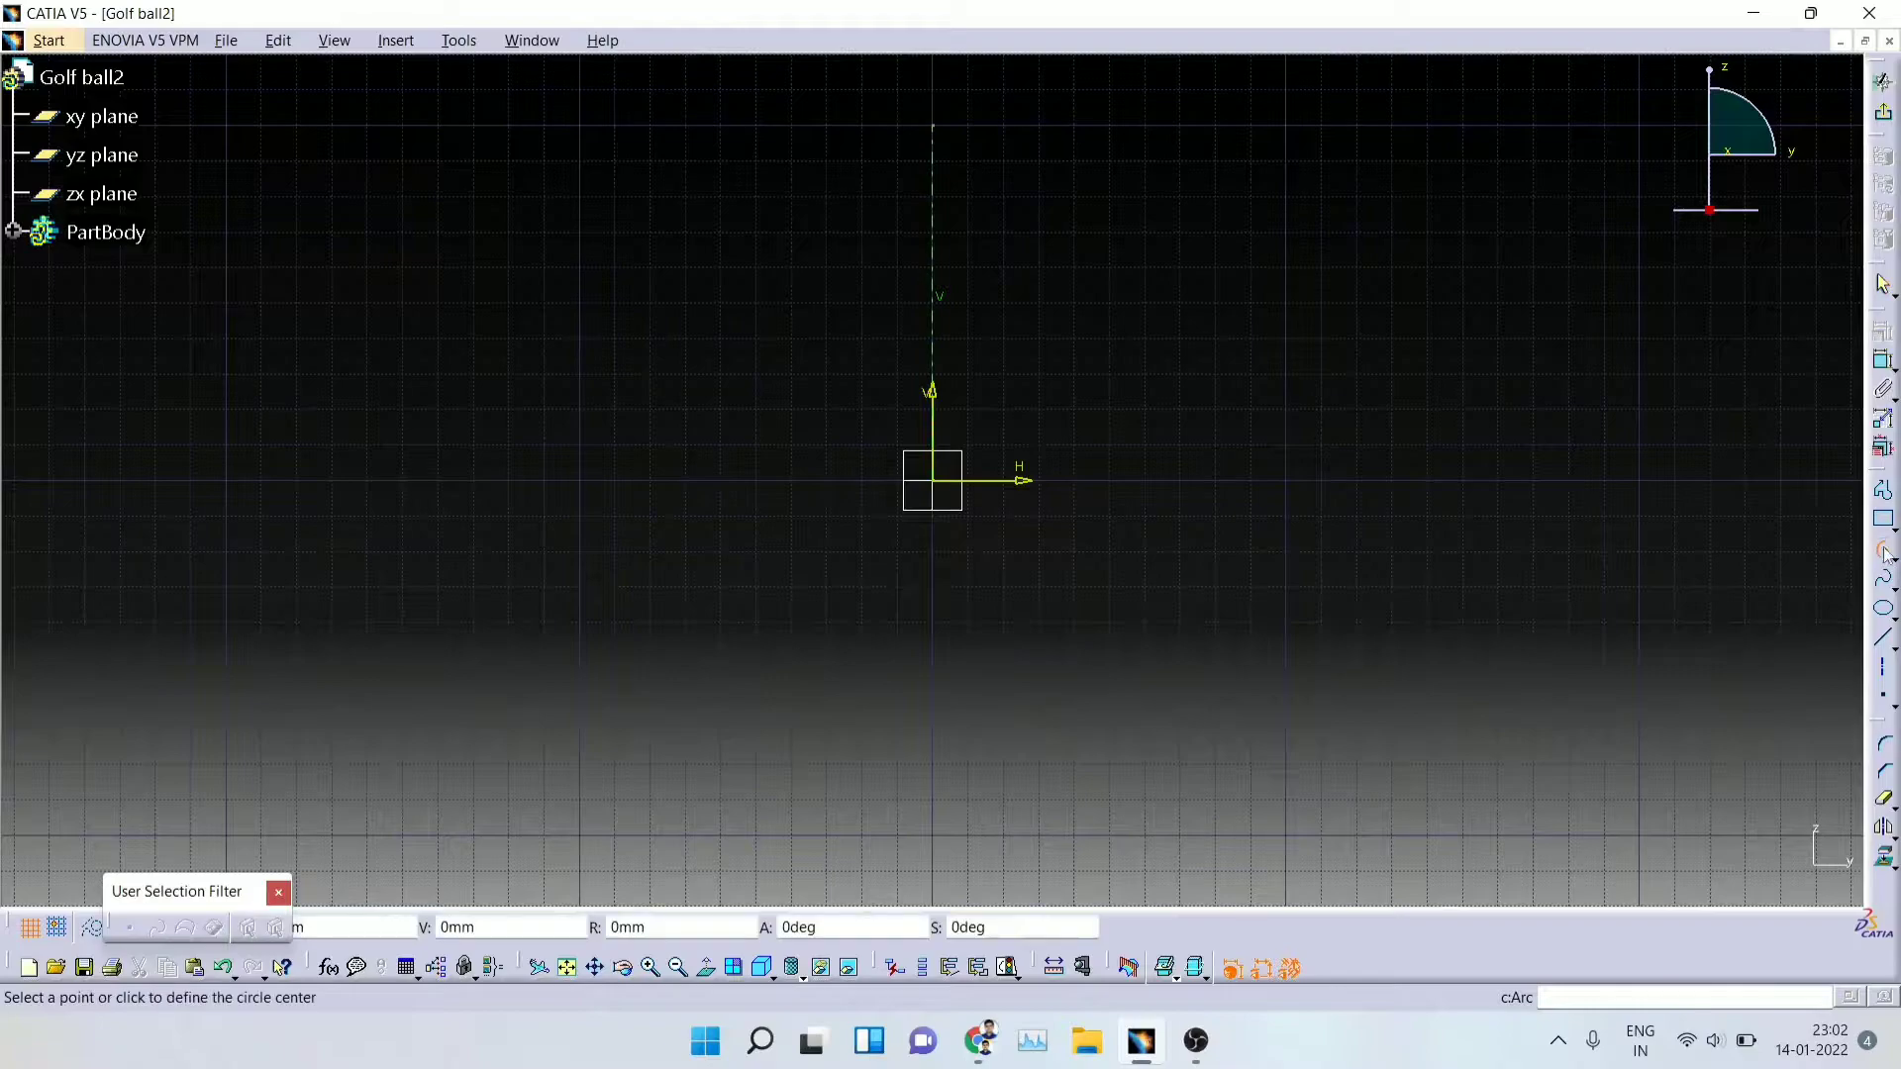
click(934, 482)
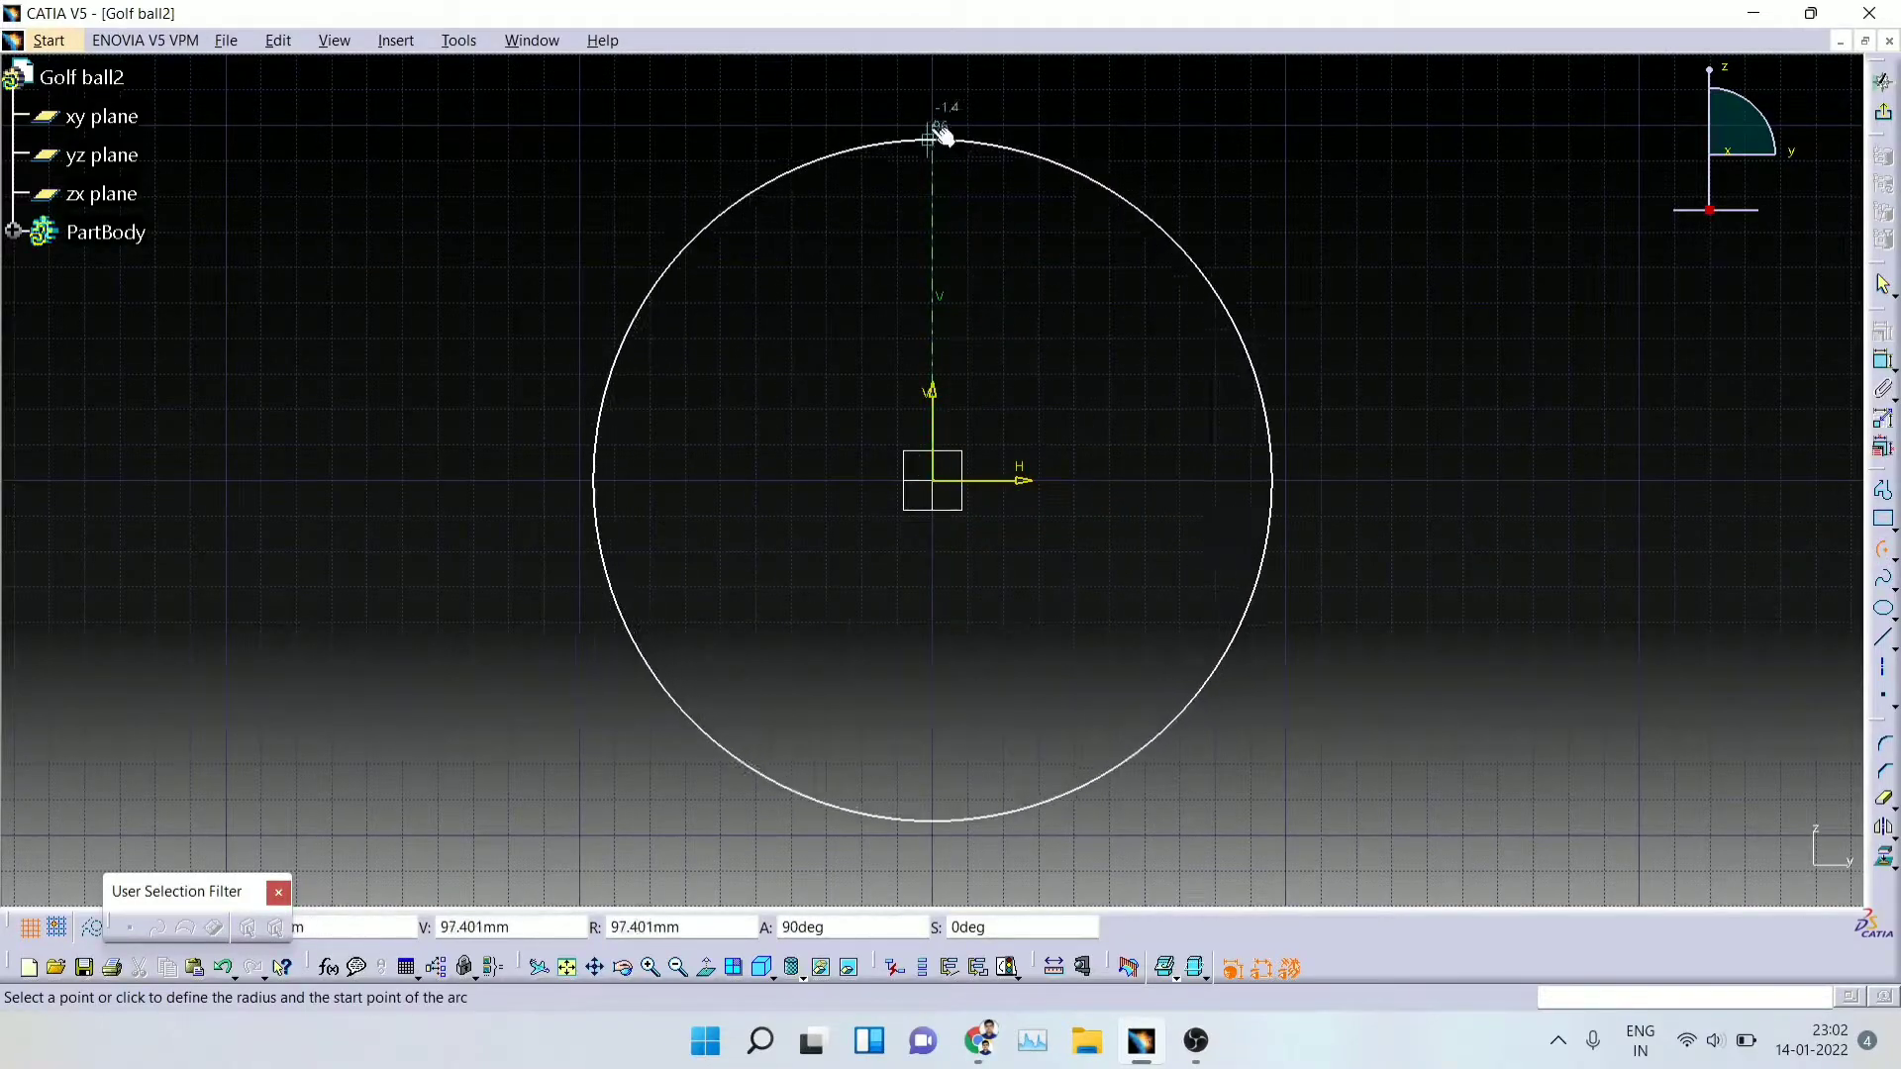
click(942, 126)
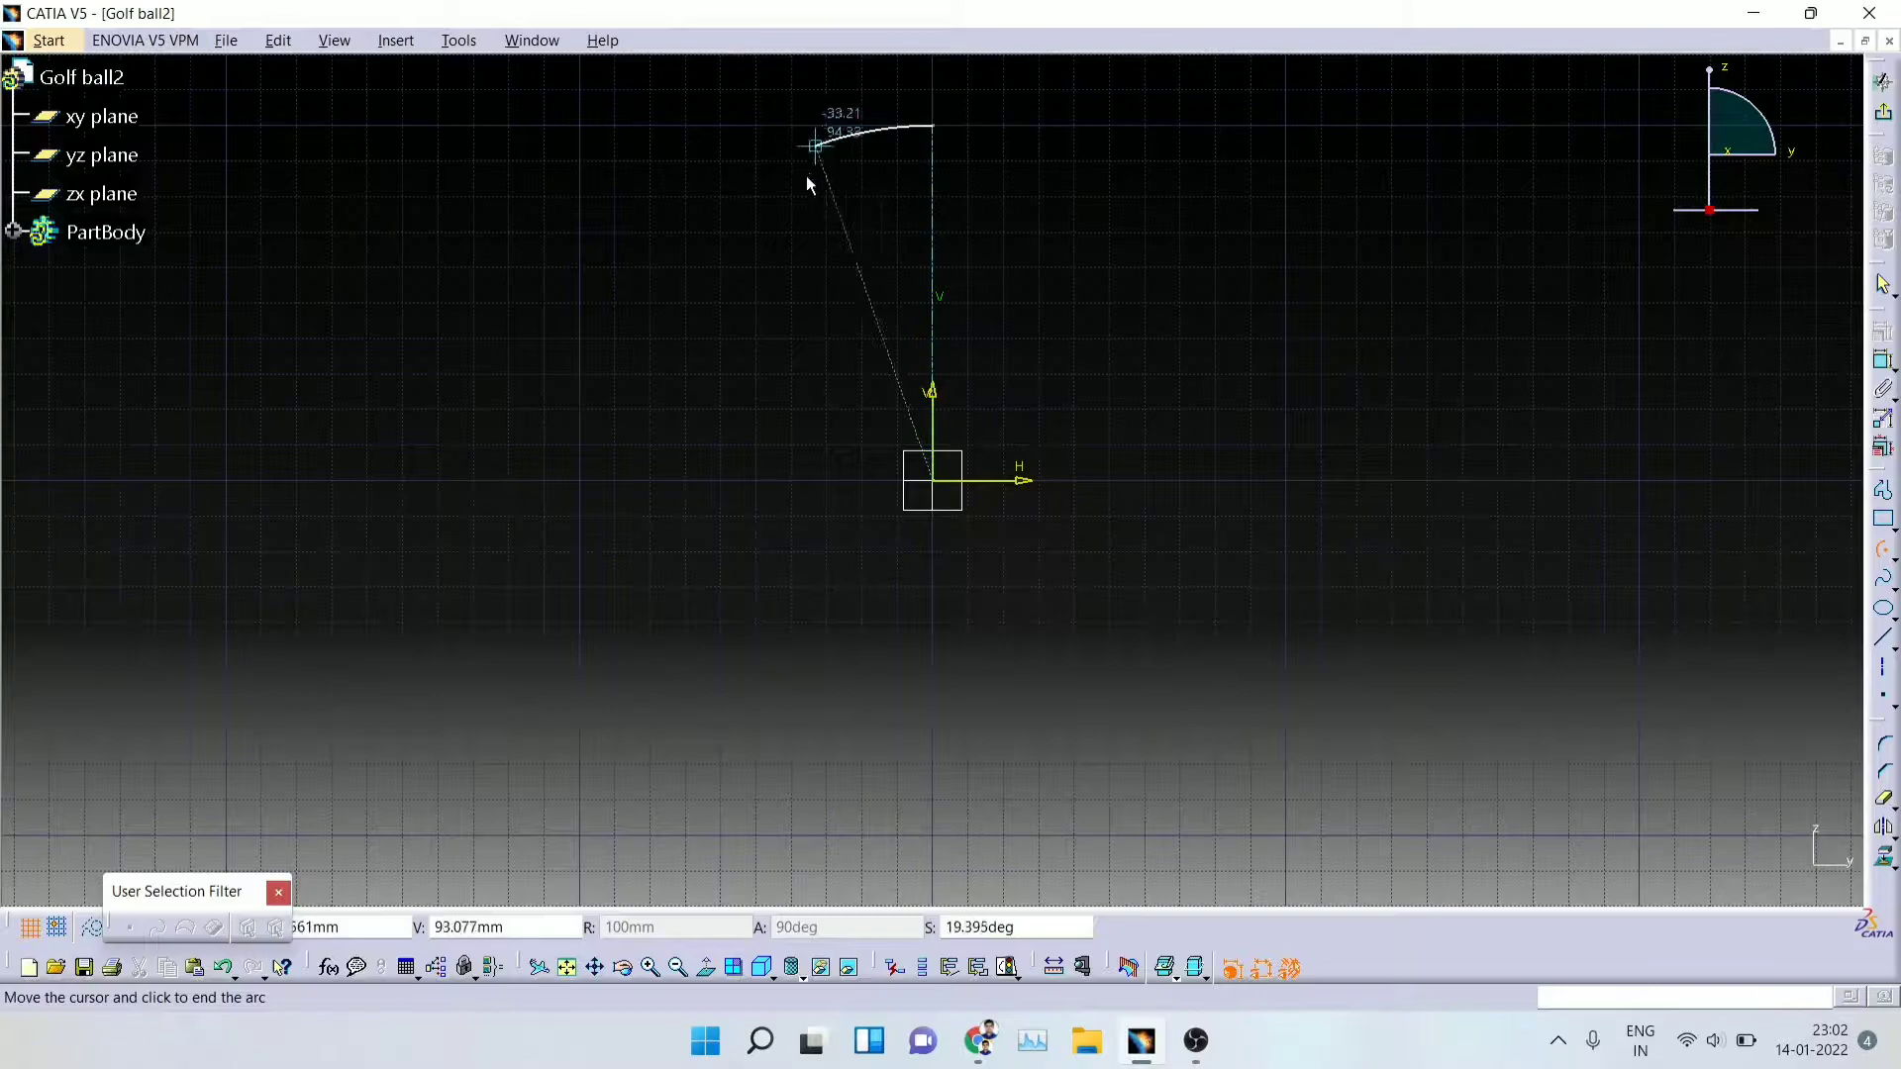
click(659, 482)
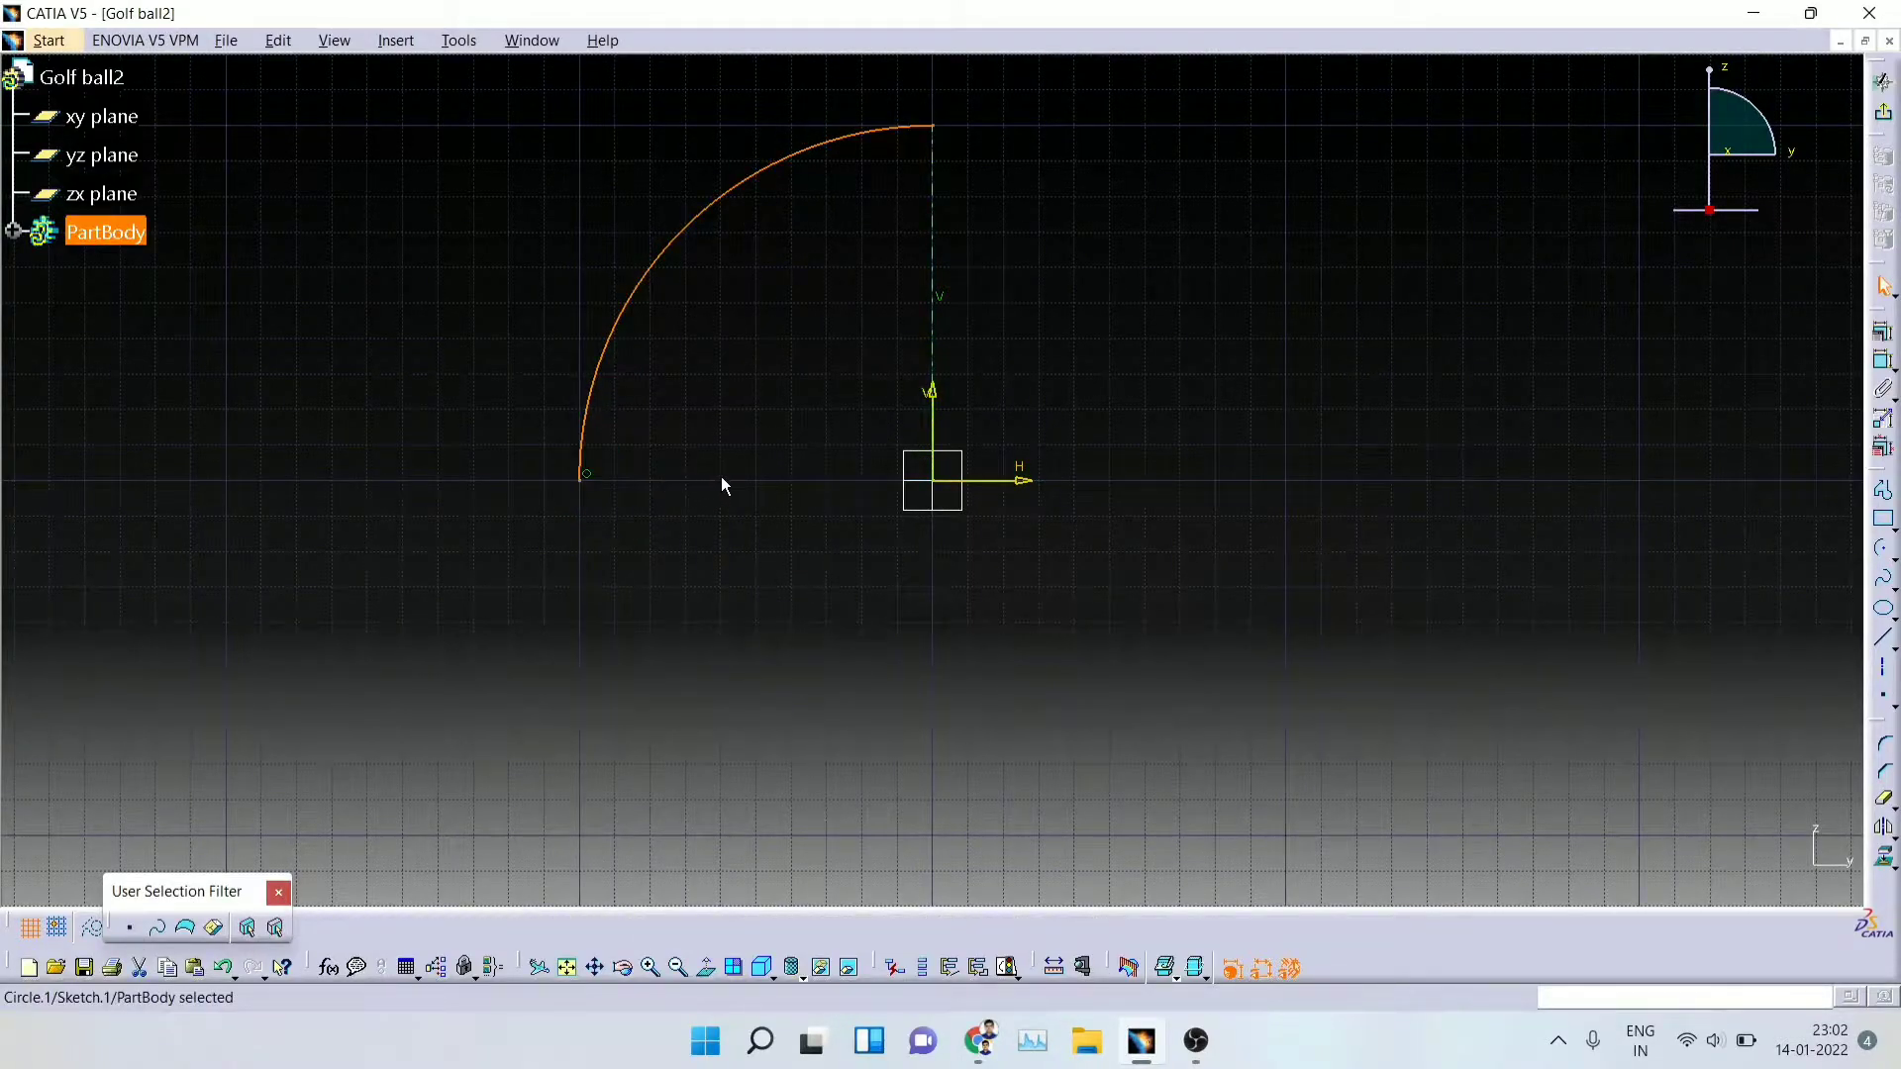
Step: Close the quarter-circle with a vertical and a horizontal line through the origin, and exit the sketch
click(1882, 490)
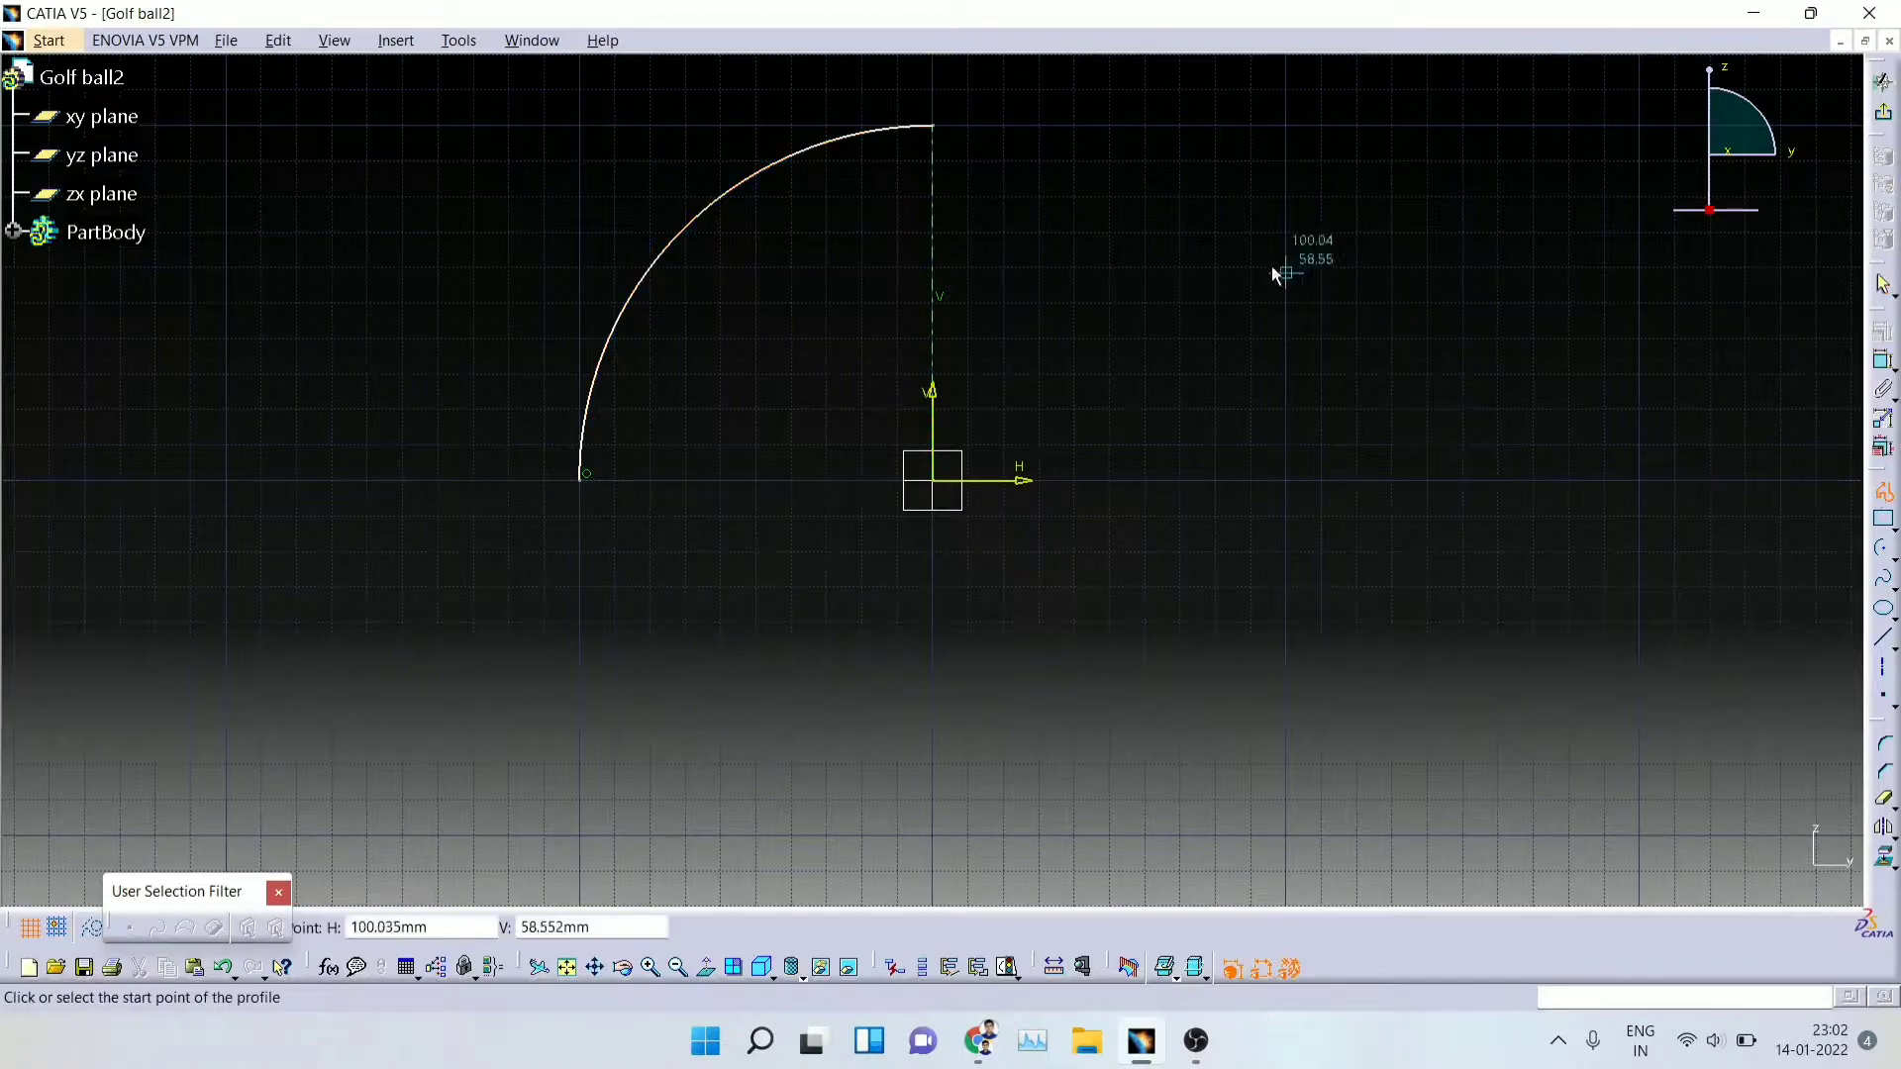
click(934, 125)
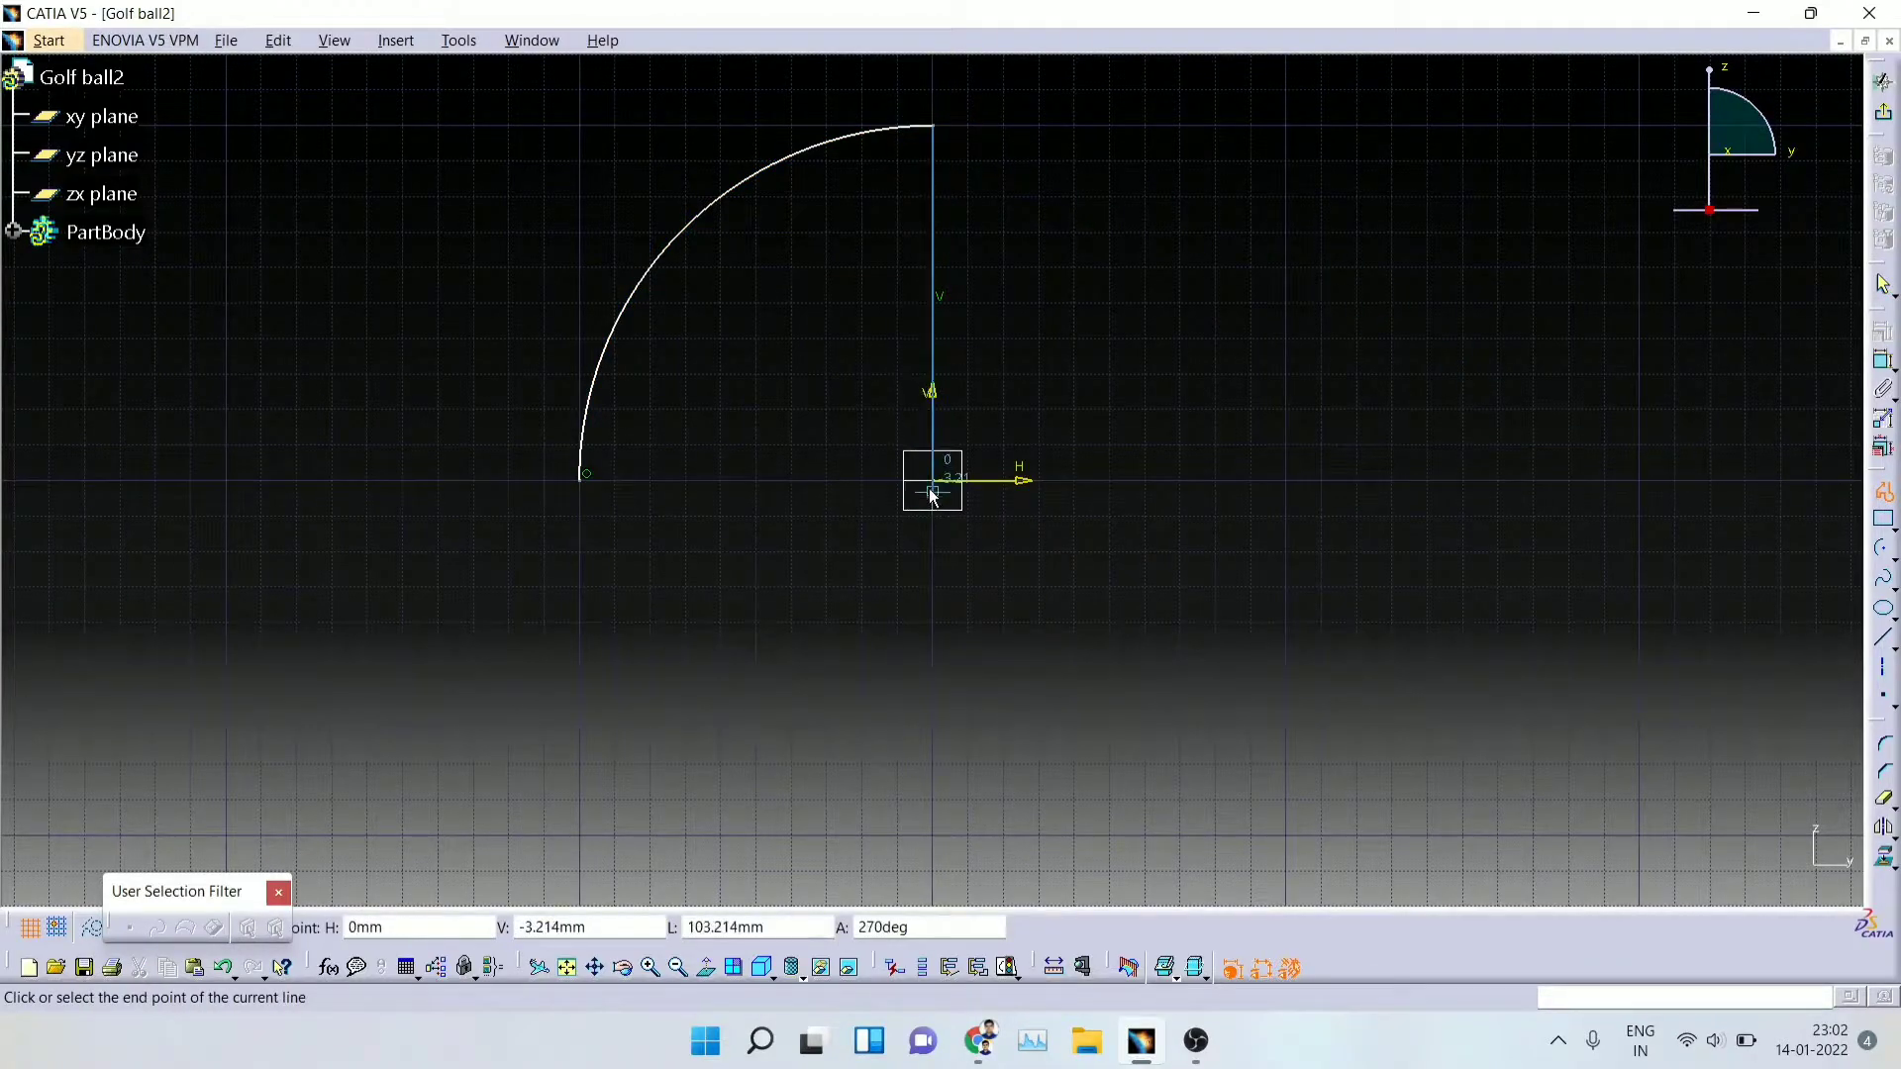
click(932, 481)
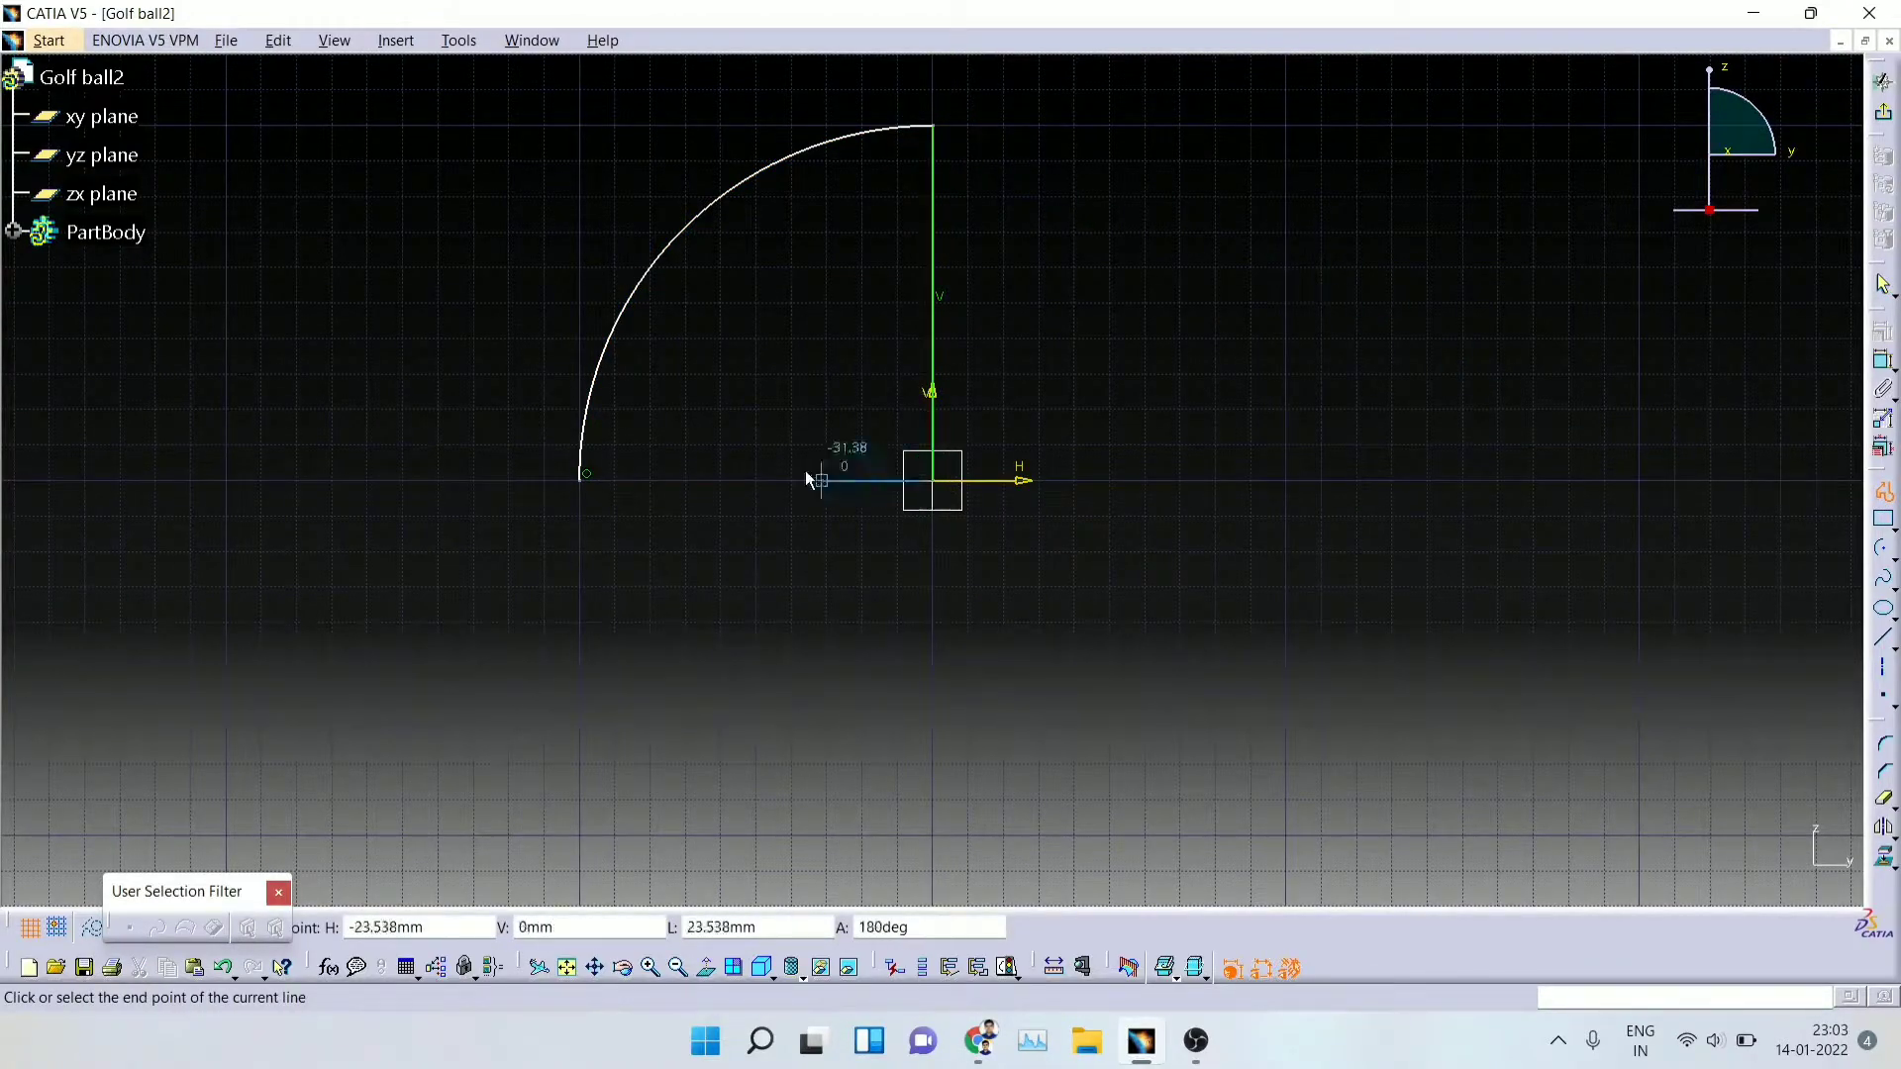
click(592, 487)
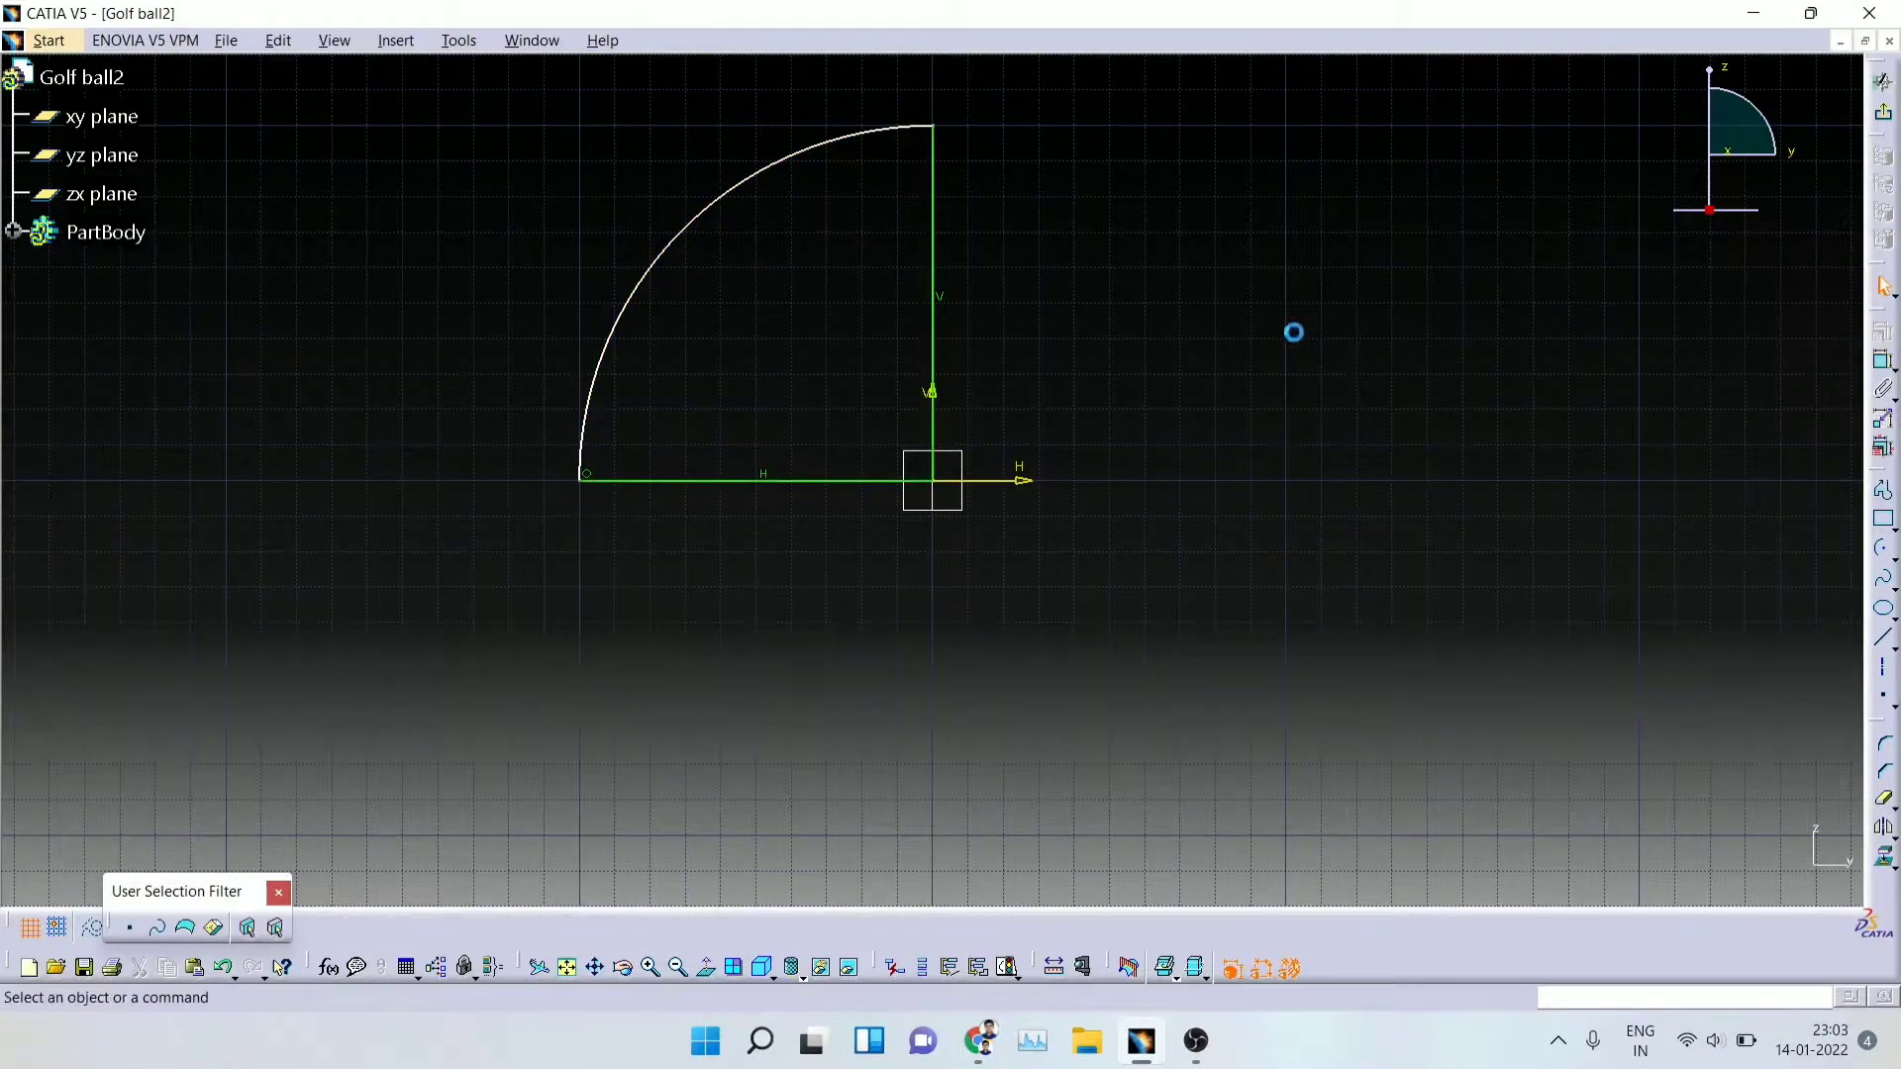
click(1885, 117)
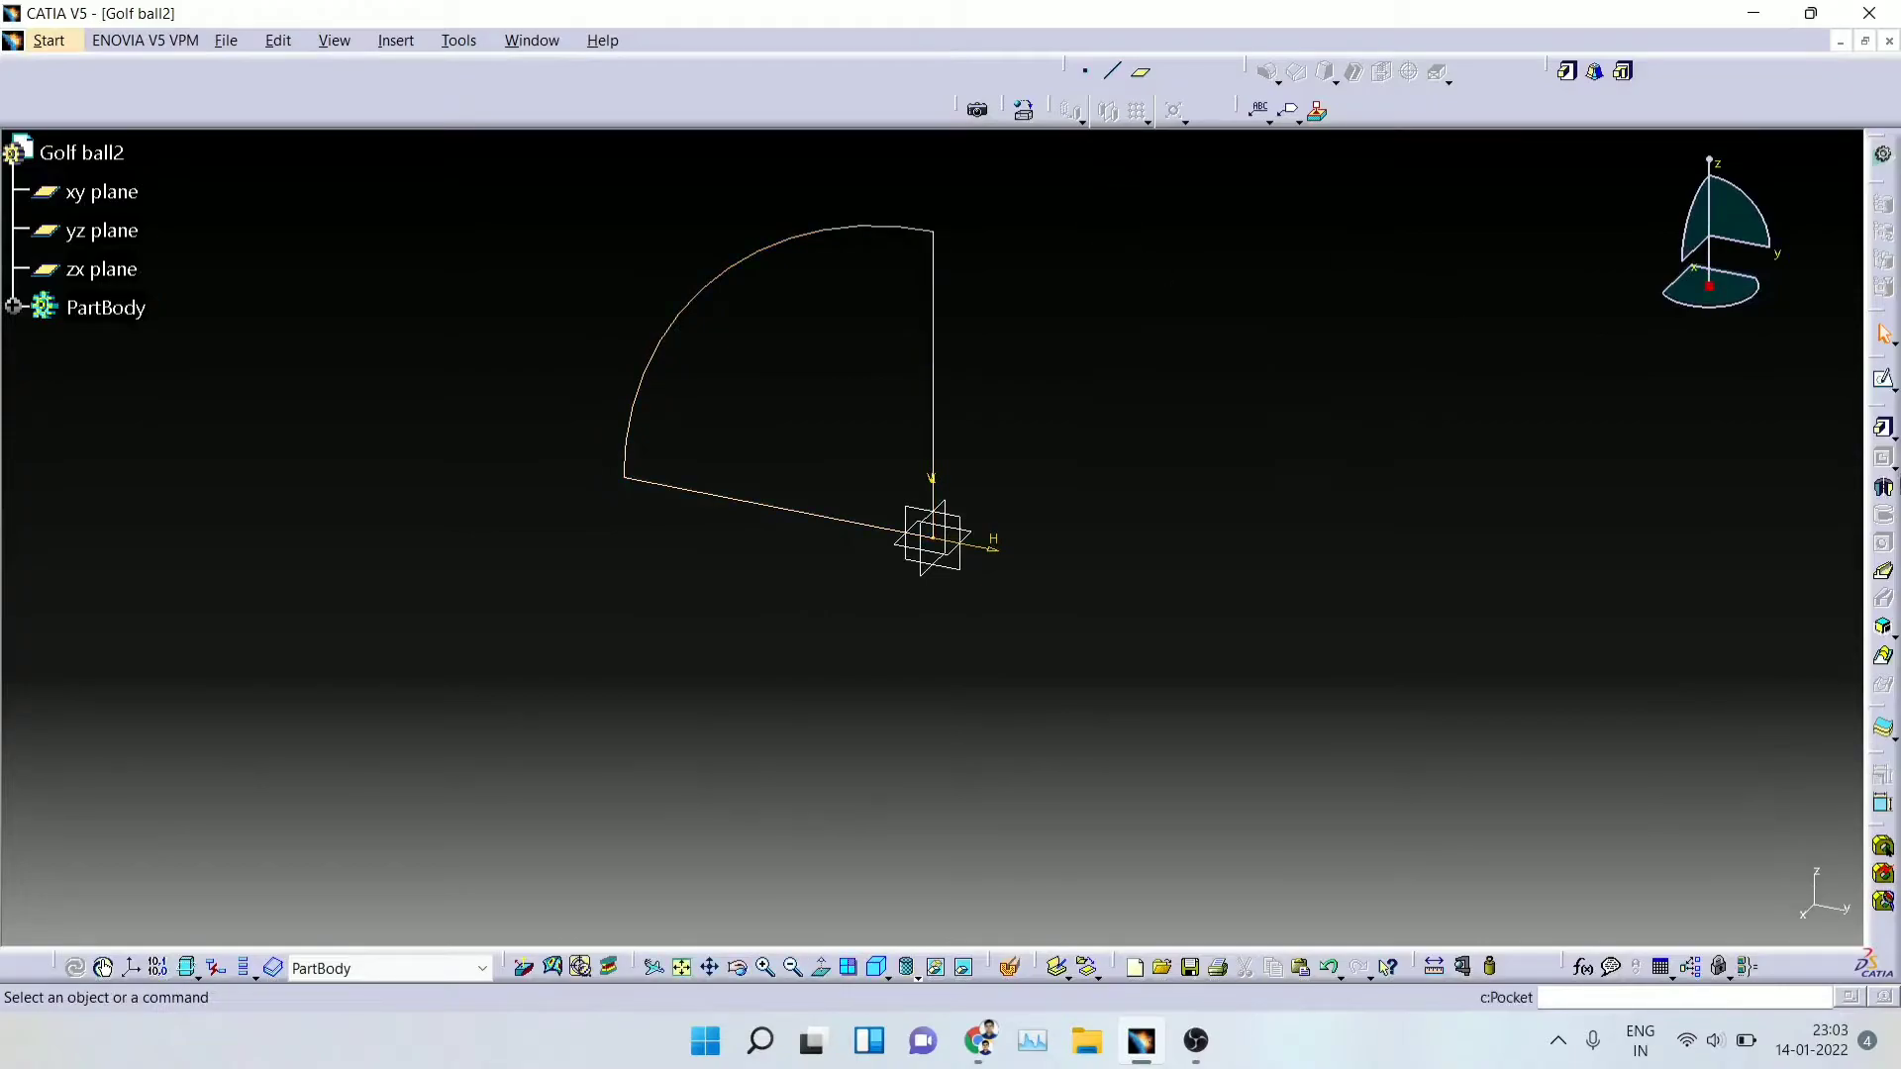
Step: Revolve the quarter-circle sketch 360 degrees around its sketch axis with Shaft to form a solid hemisphere
click(1883, 487)
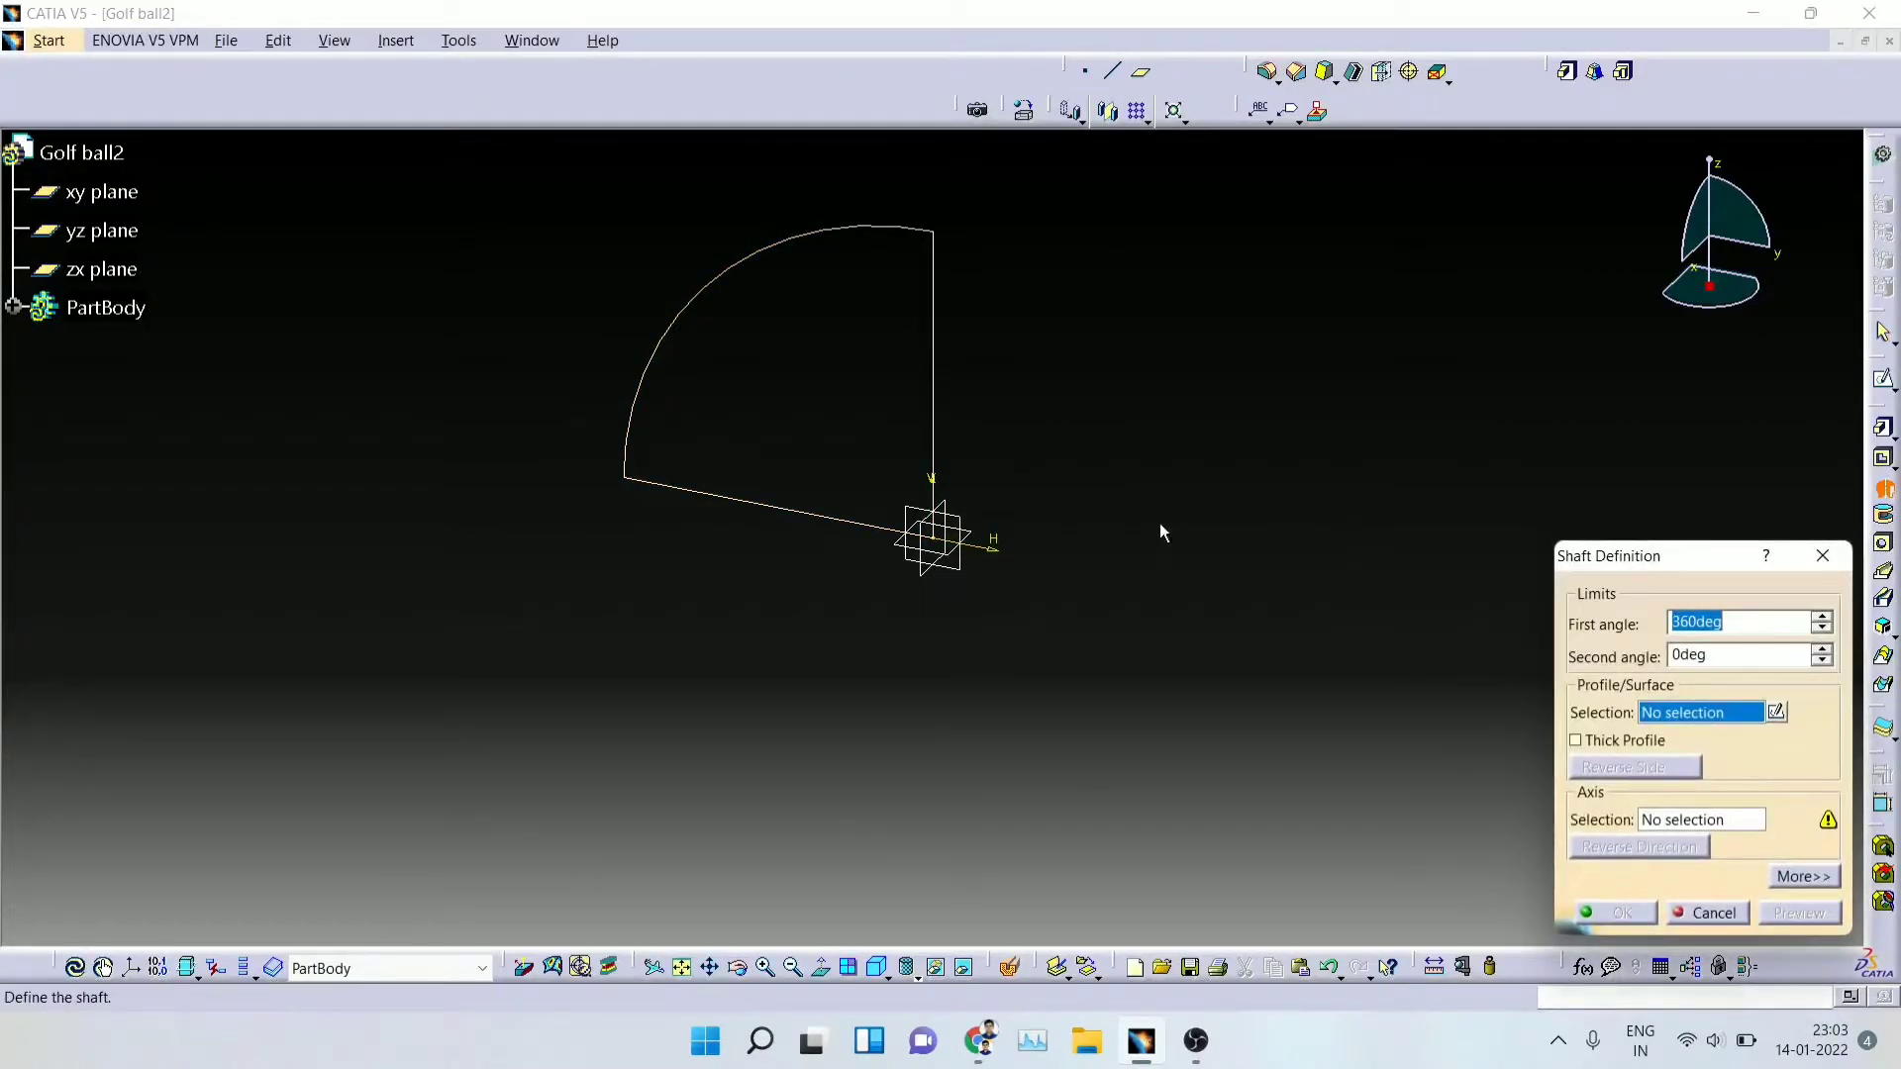
click(940, 402)
click(1801, 916)
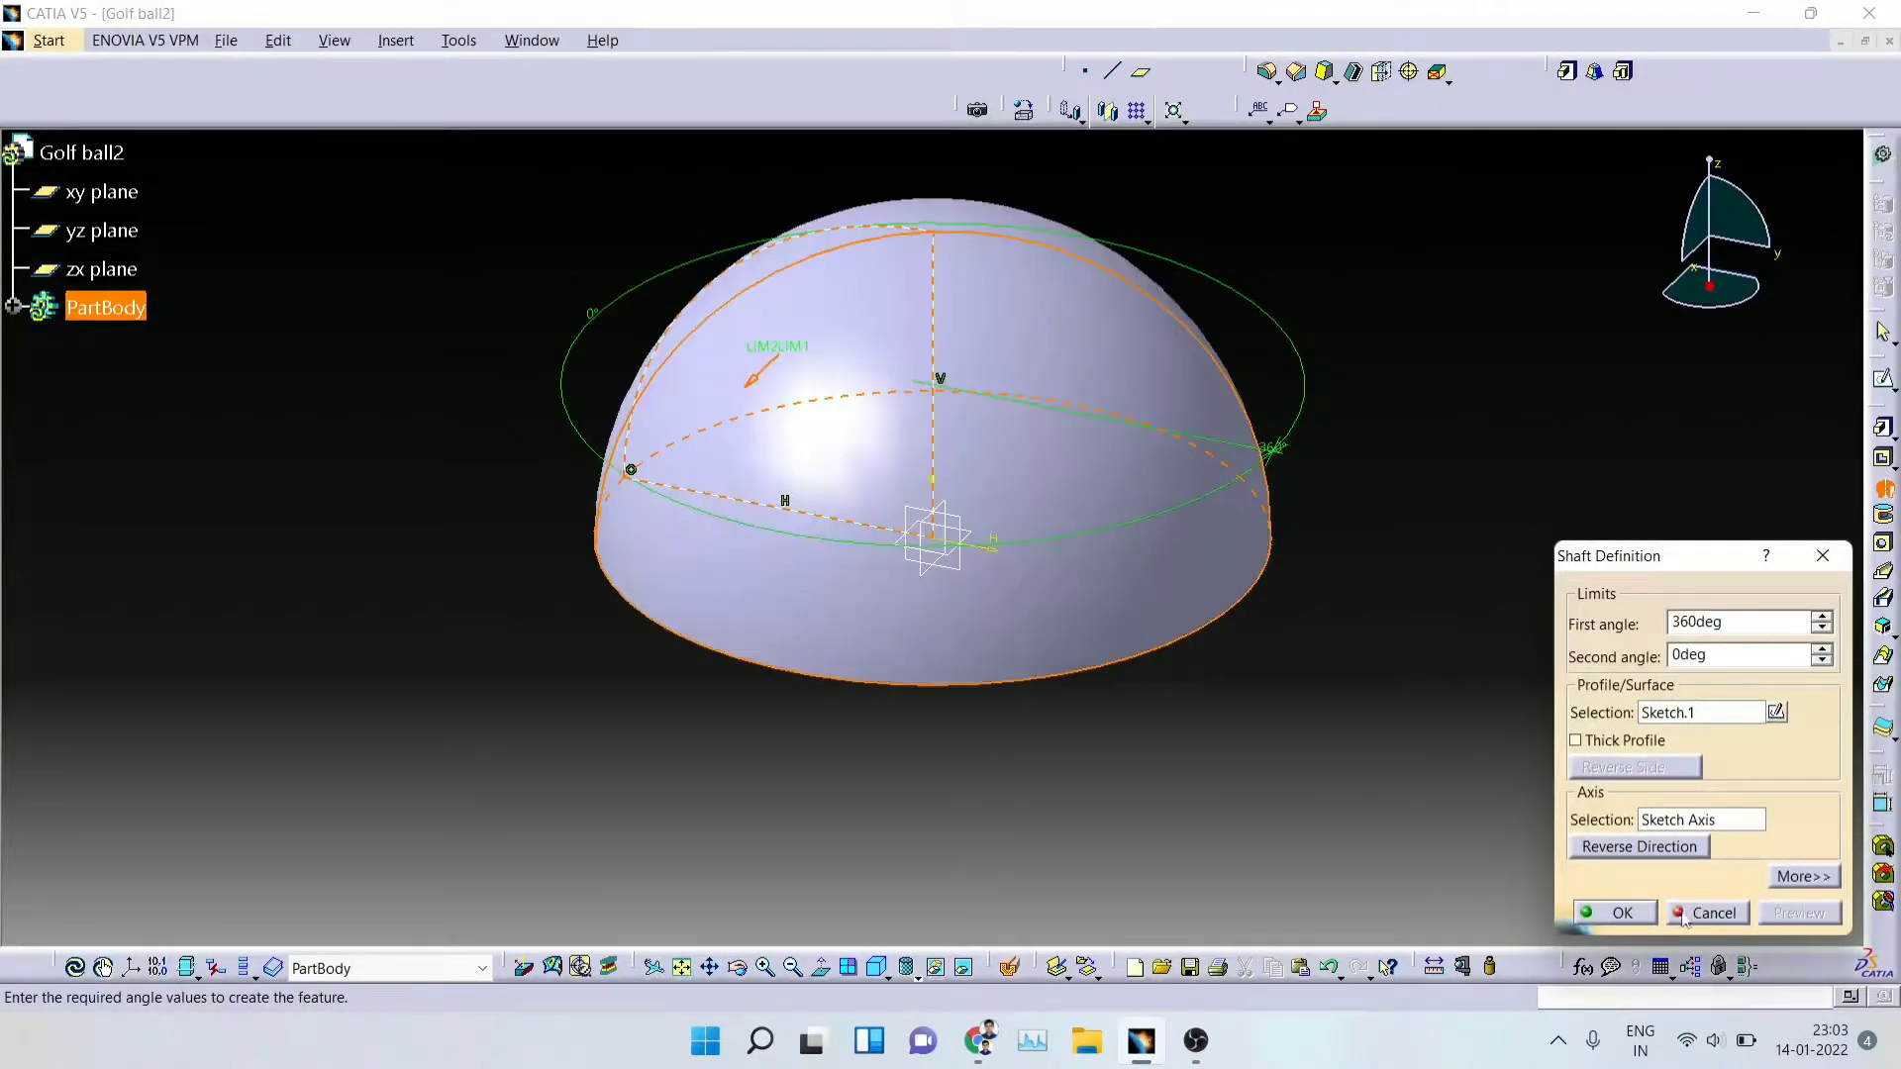
click(1619, 913)
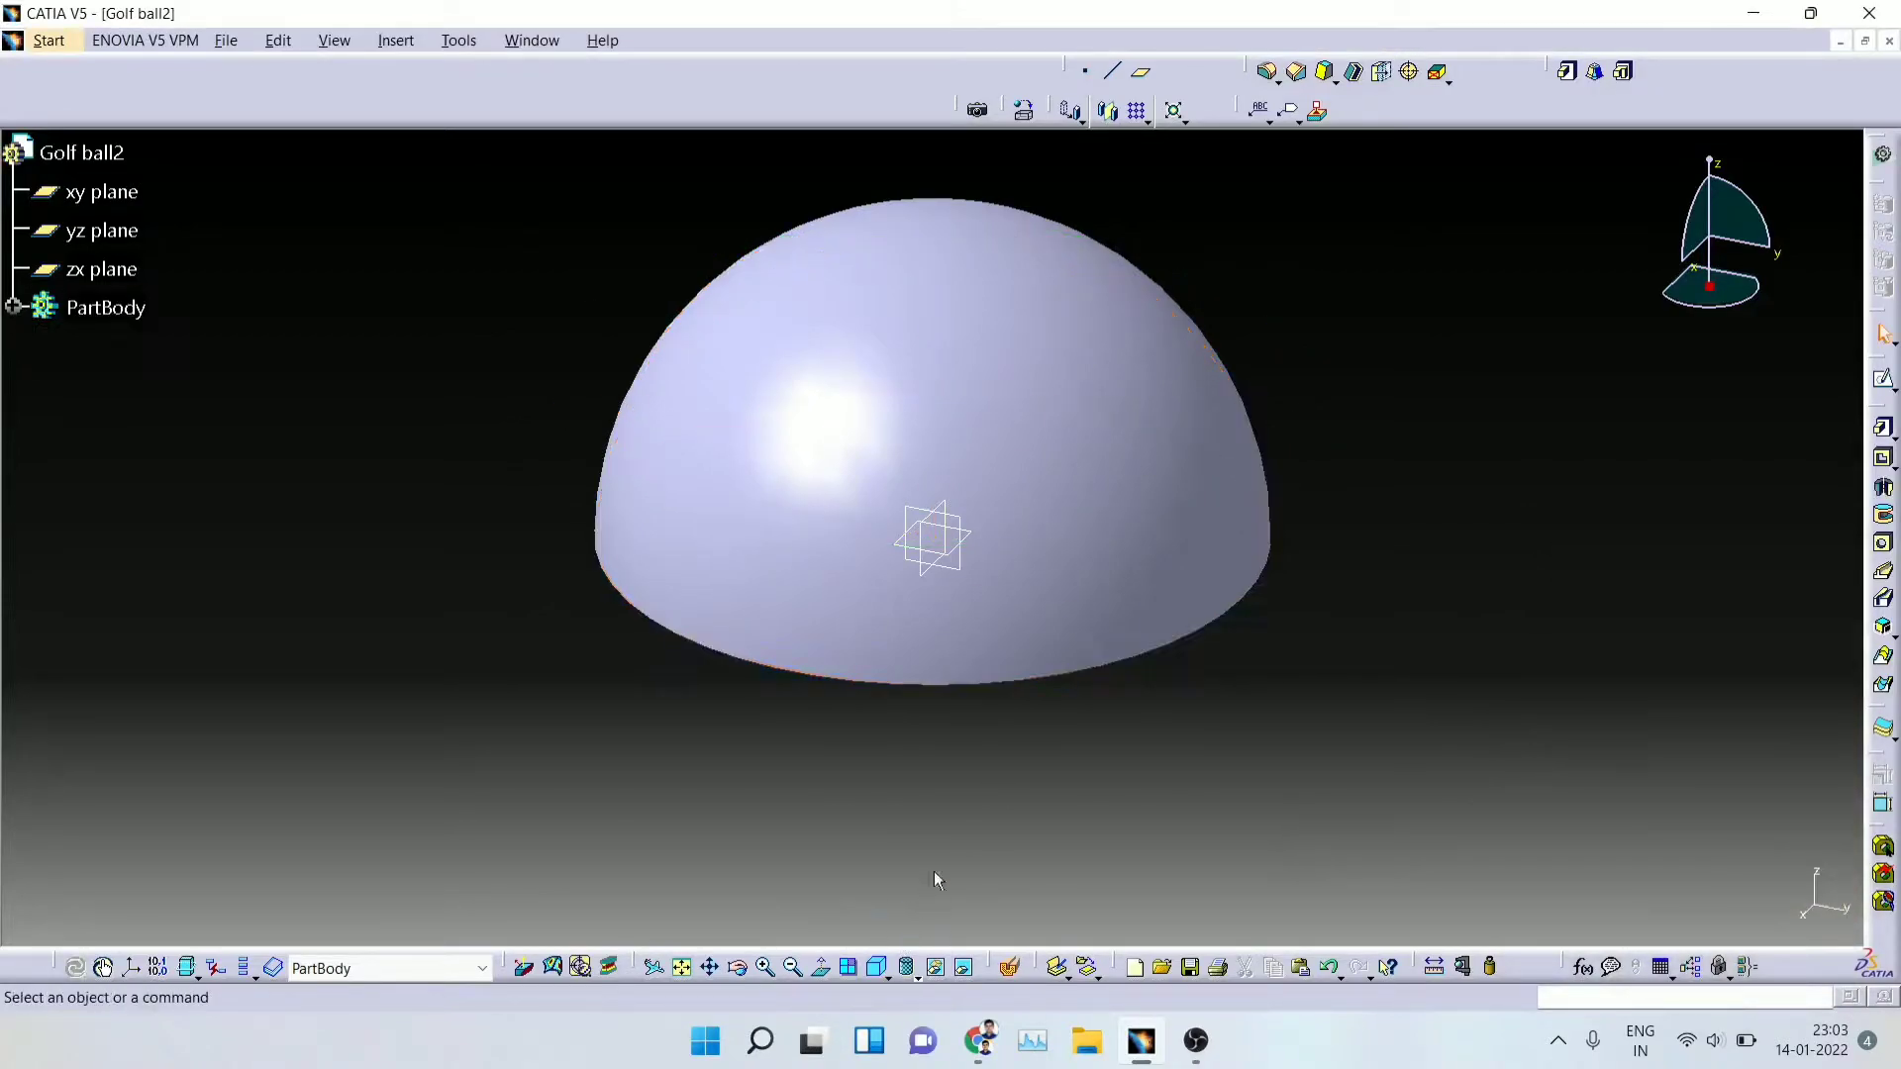
Step: Display the hemisphere shaded with its edges and inspect it from below
click(910, 970)
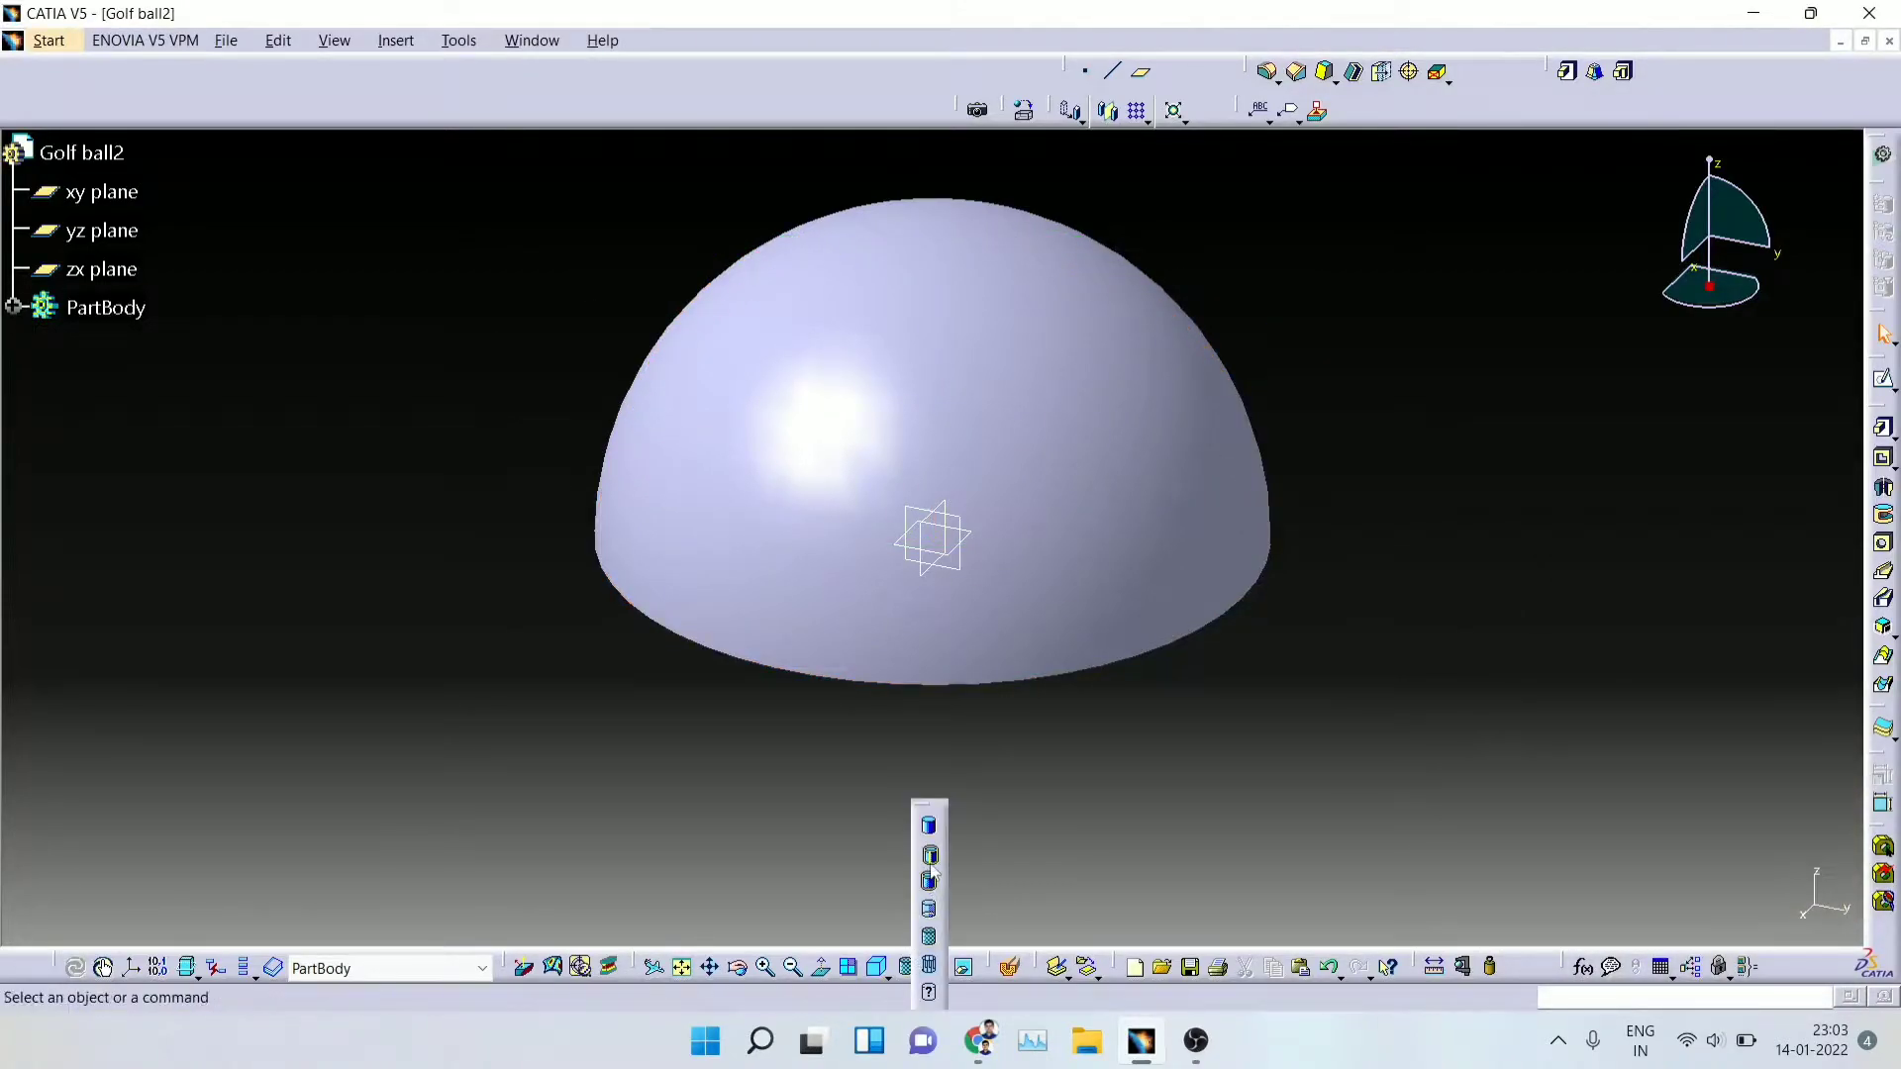
click(931, 860)
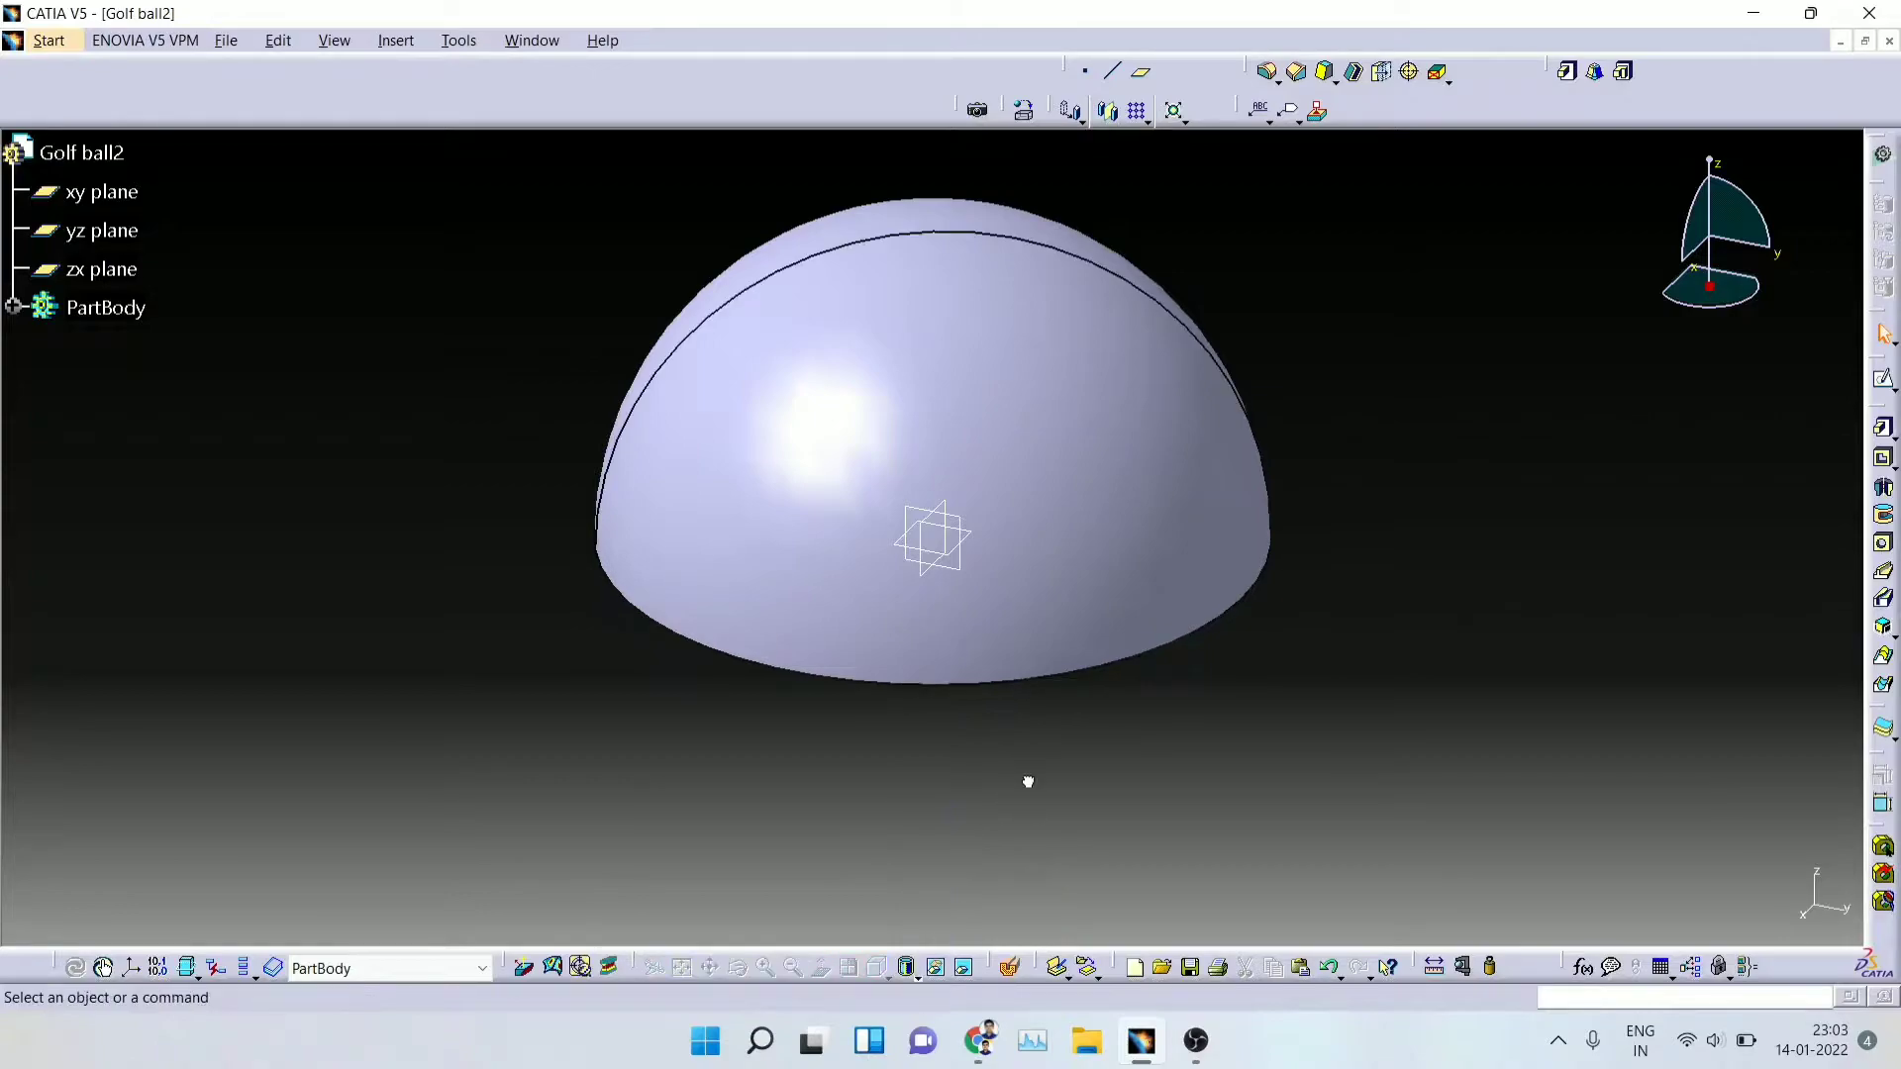
middle_drag(774, 803, 1086, 722)
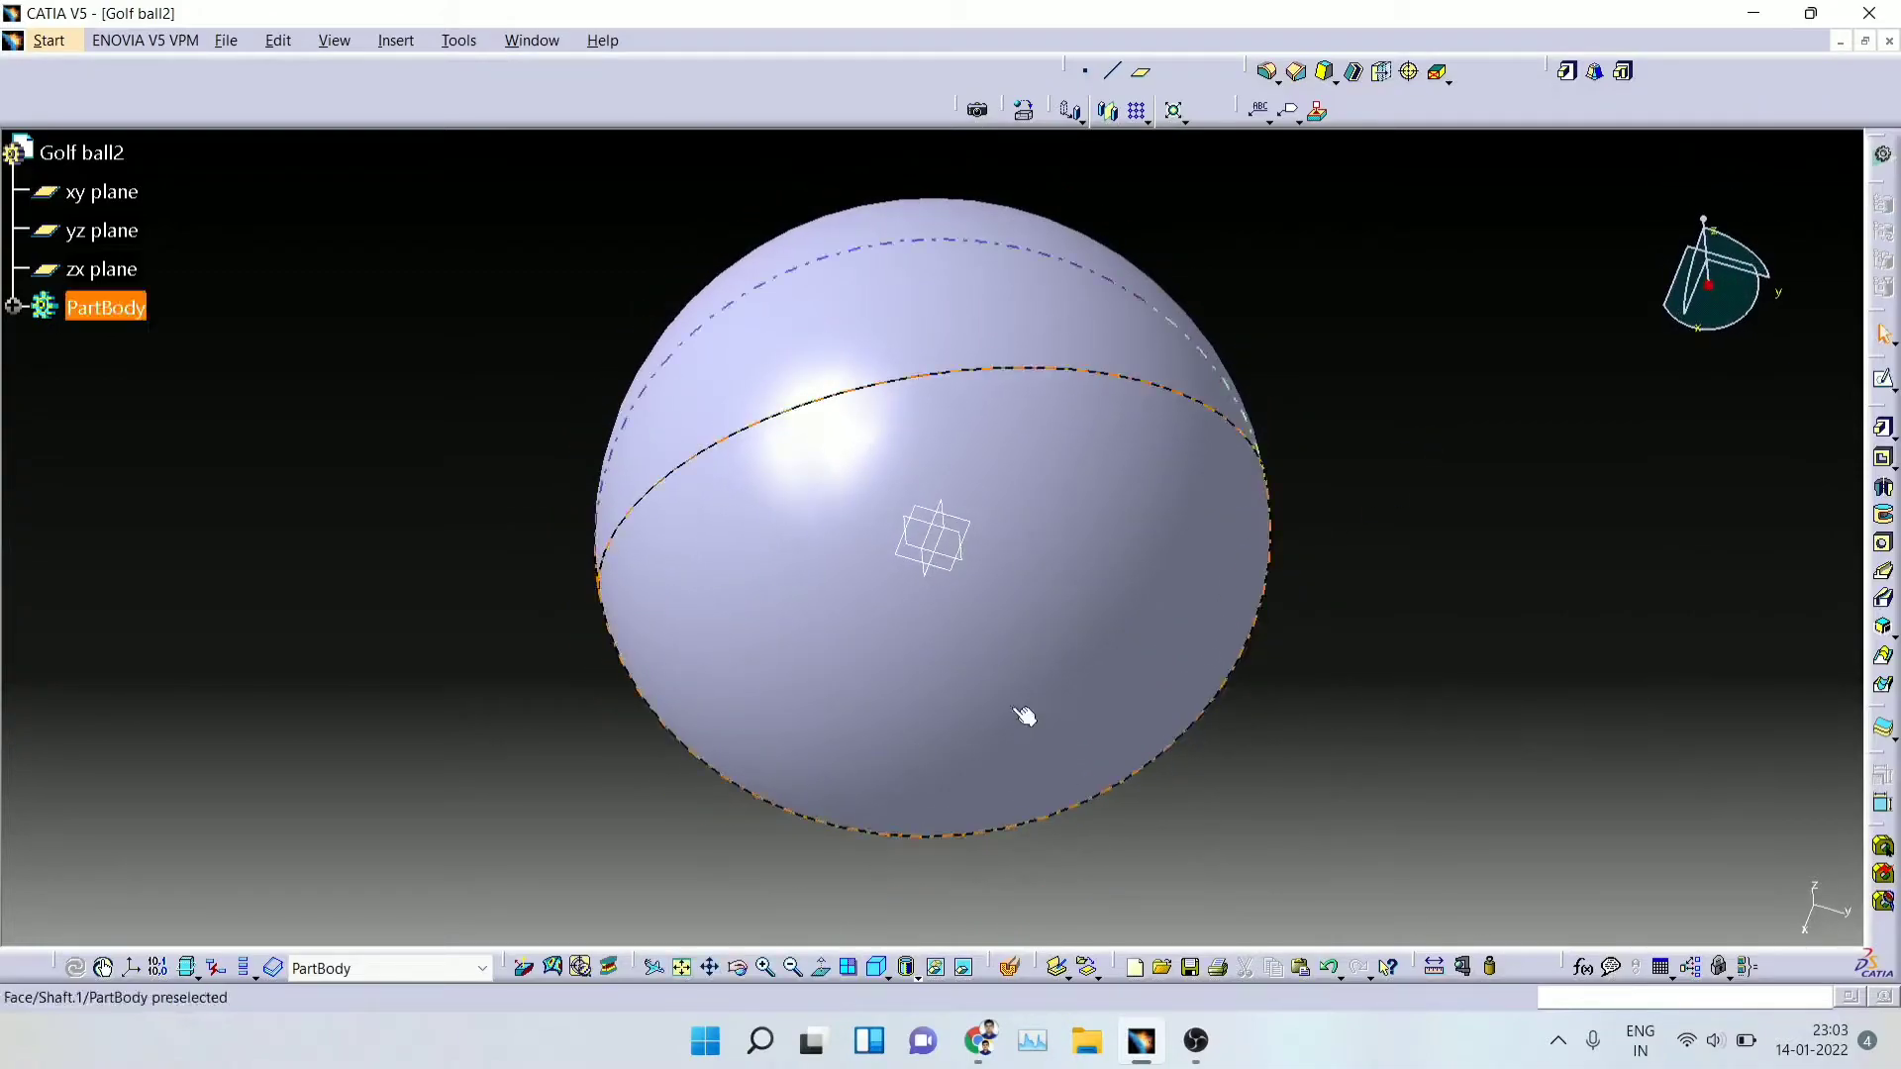
Step: Start a sketch on the yz plane and draw a vertical axis about 125 mm long from the origin, ending above the dome
click(69, 234)
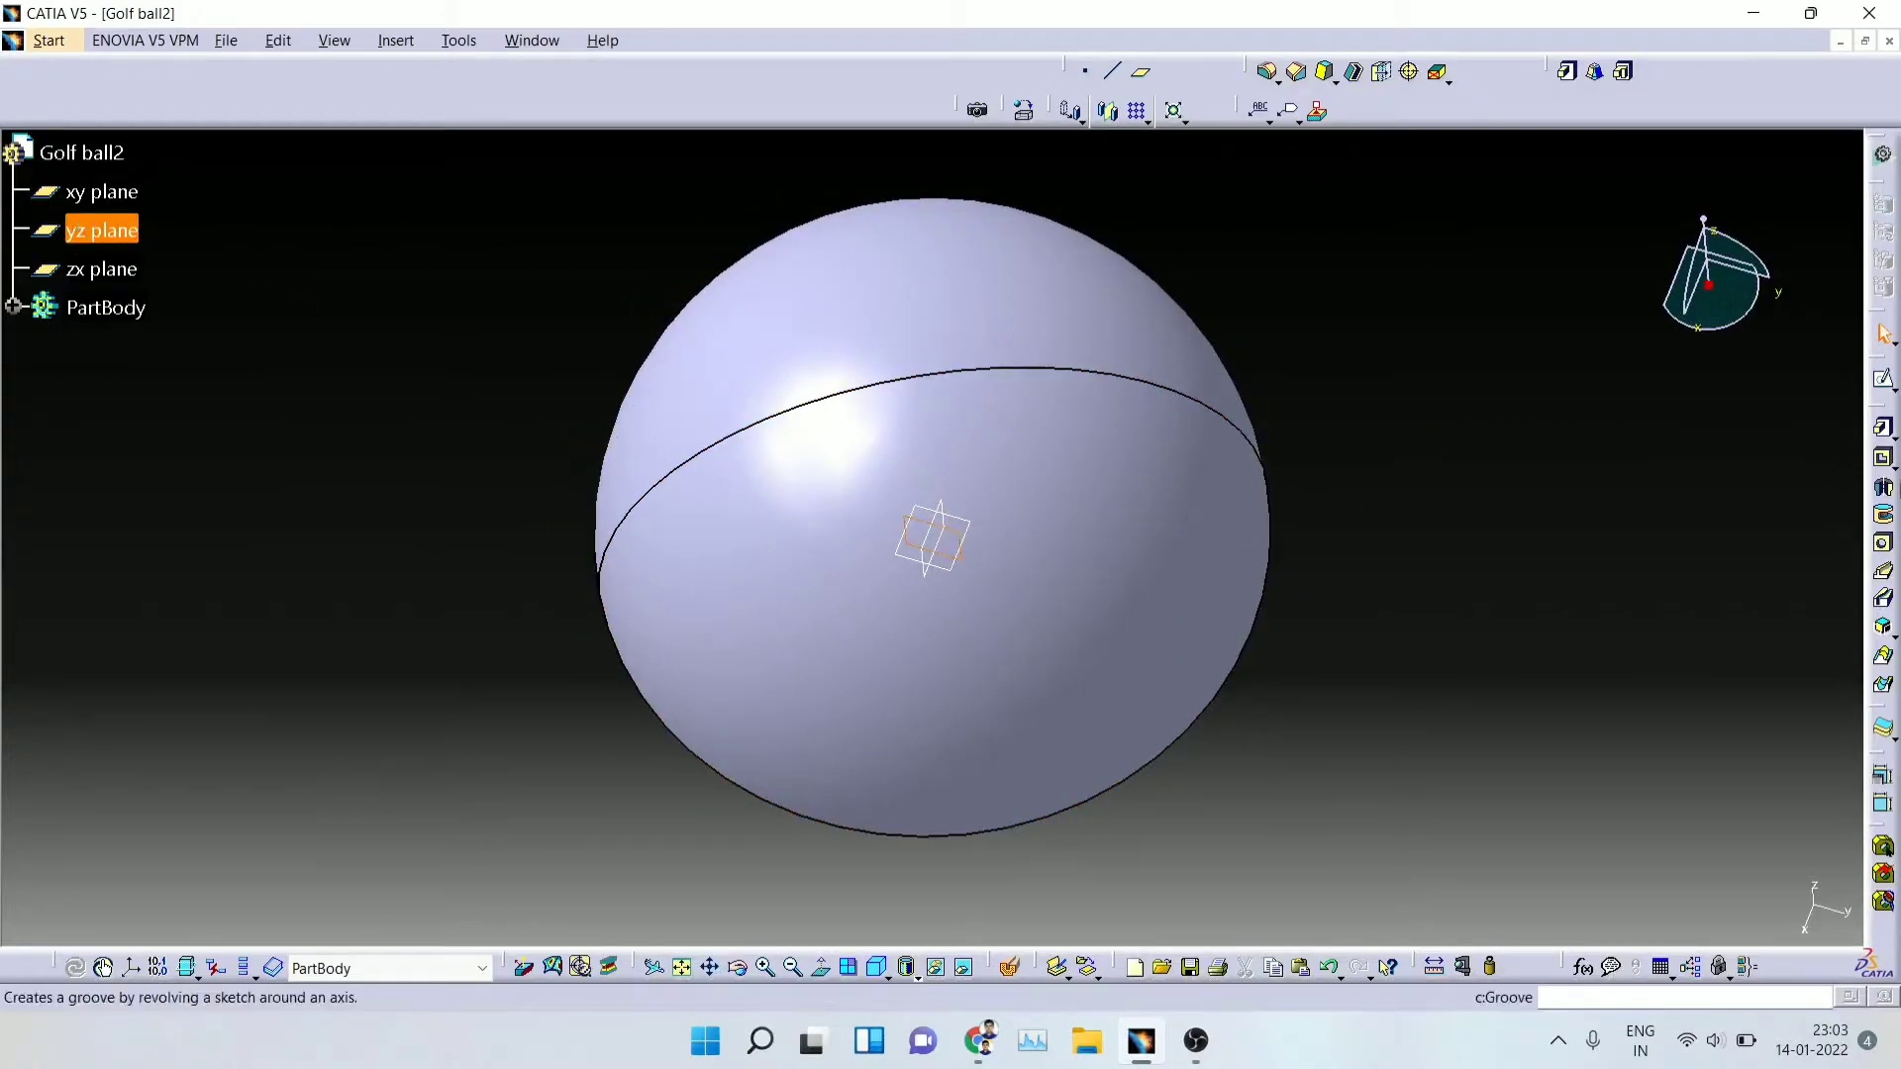
click(1881, 374)
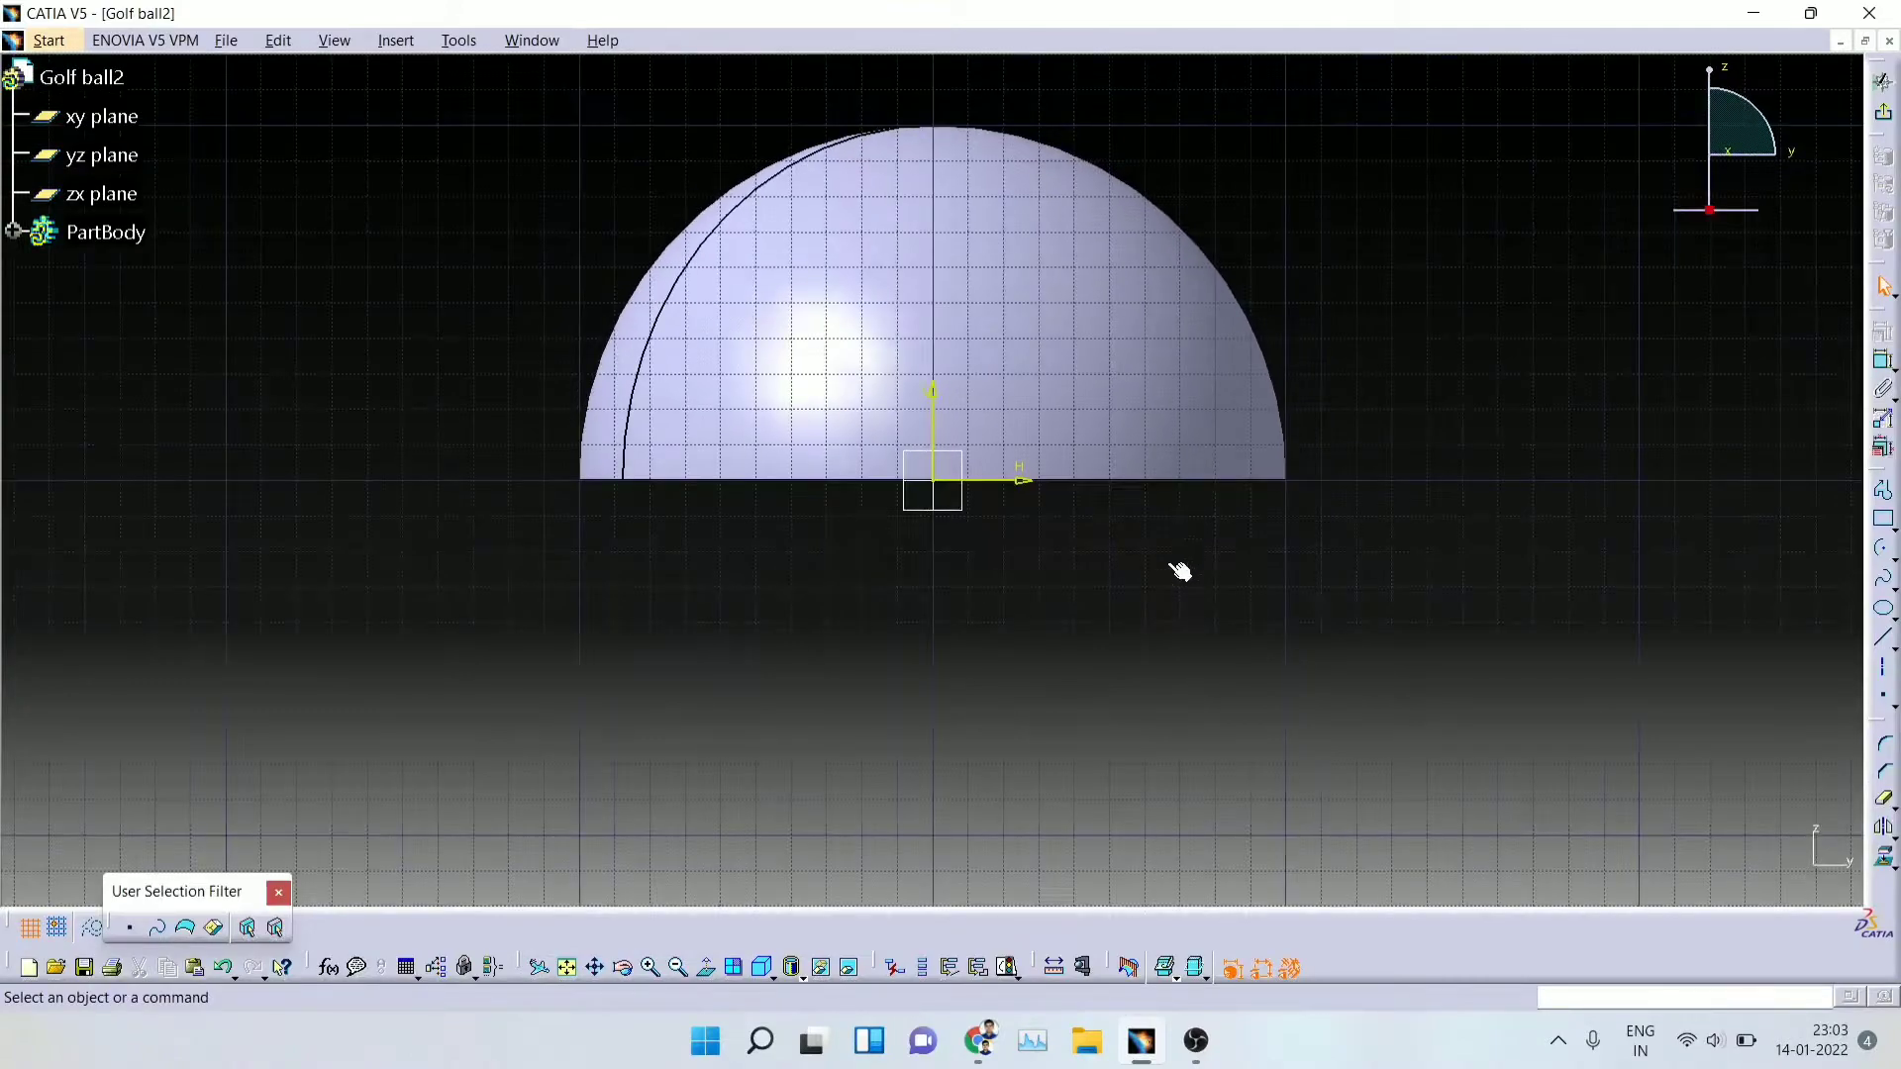
click(1885, 669)
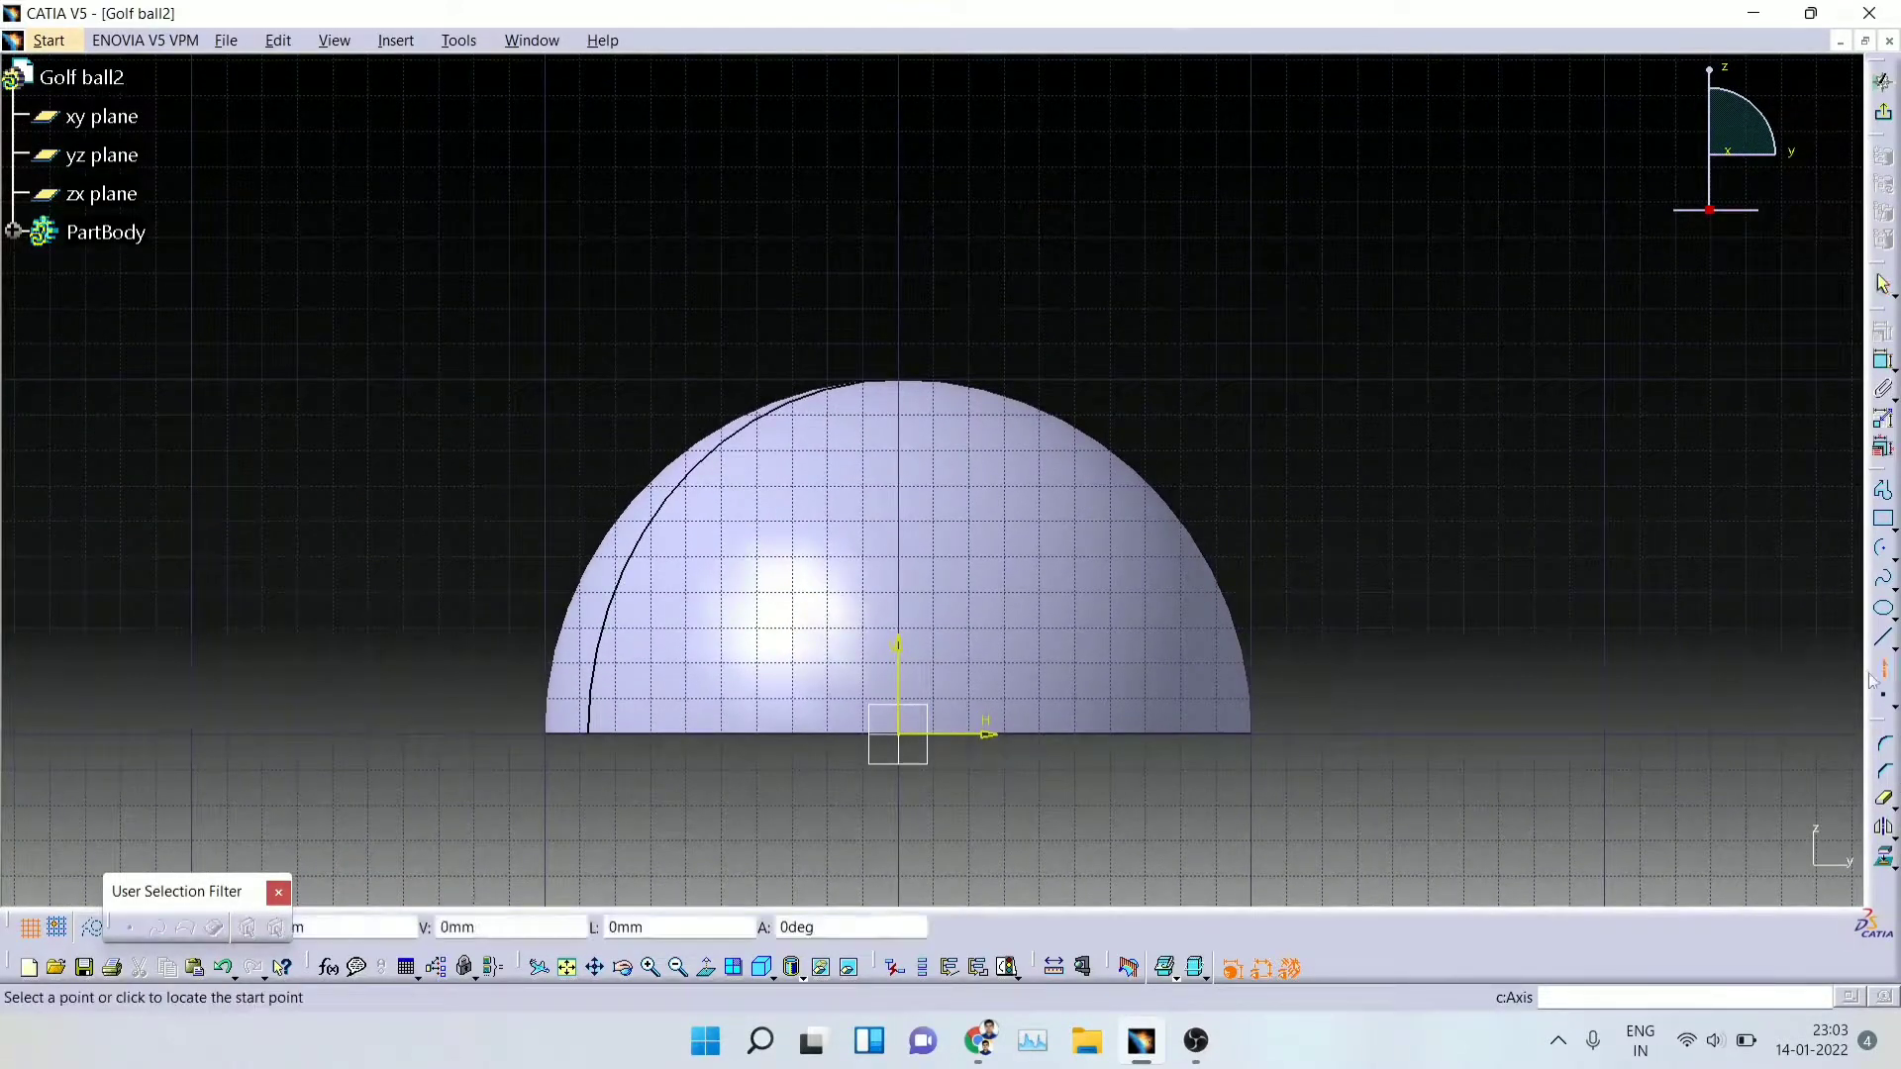
click(898, 732)
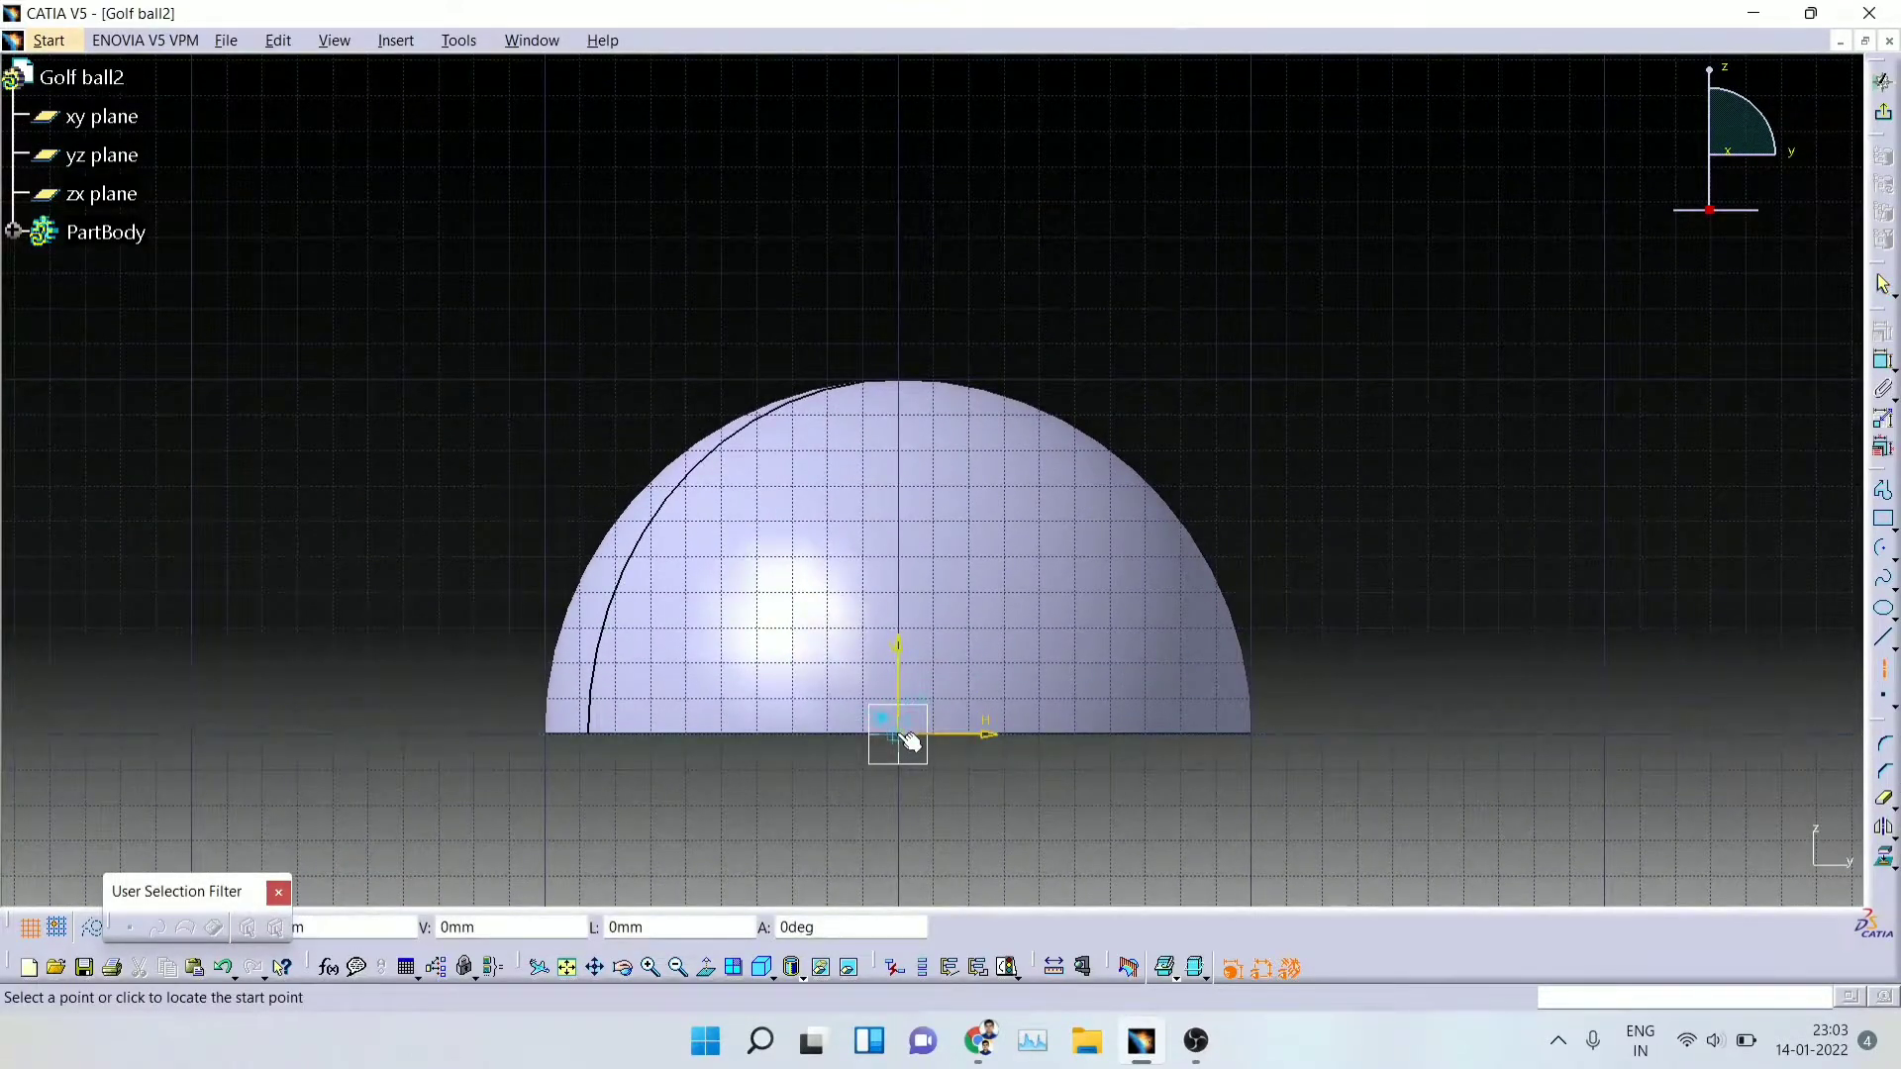
click(899, 290)
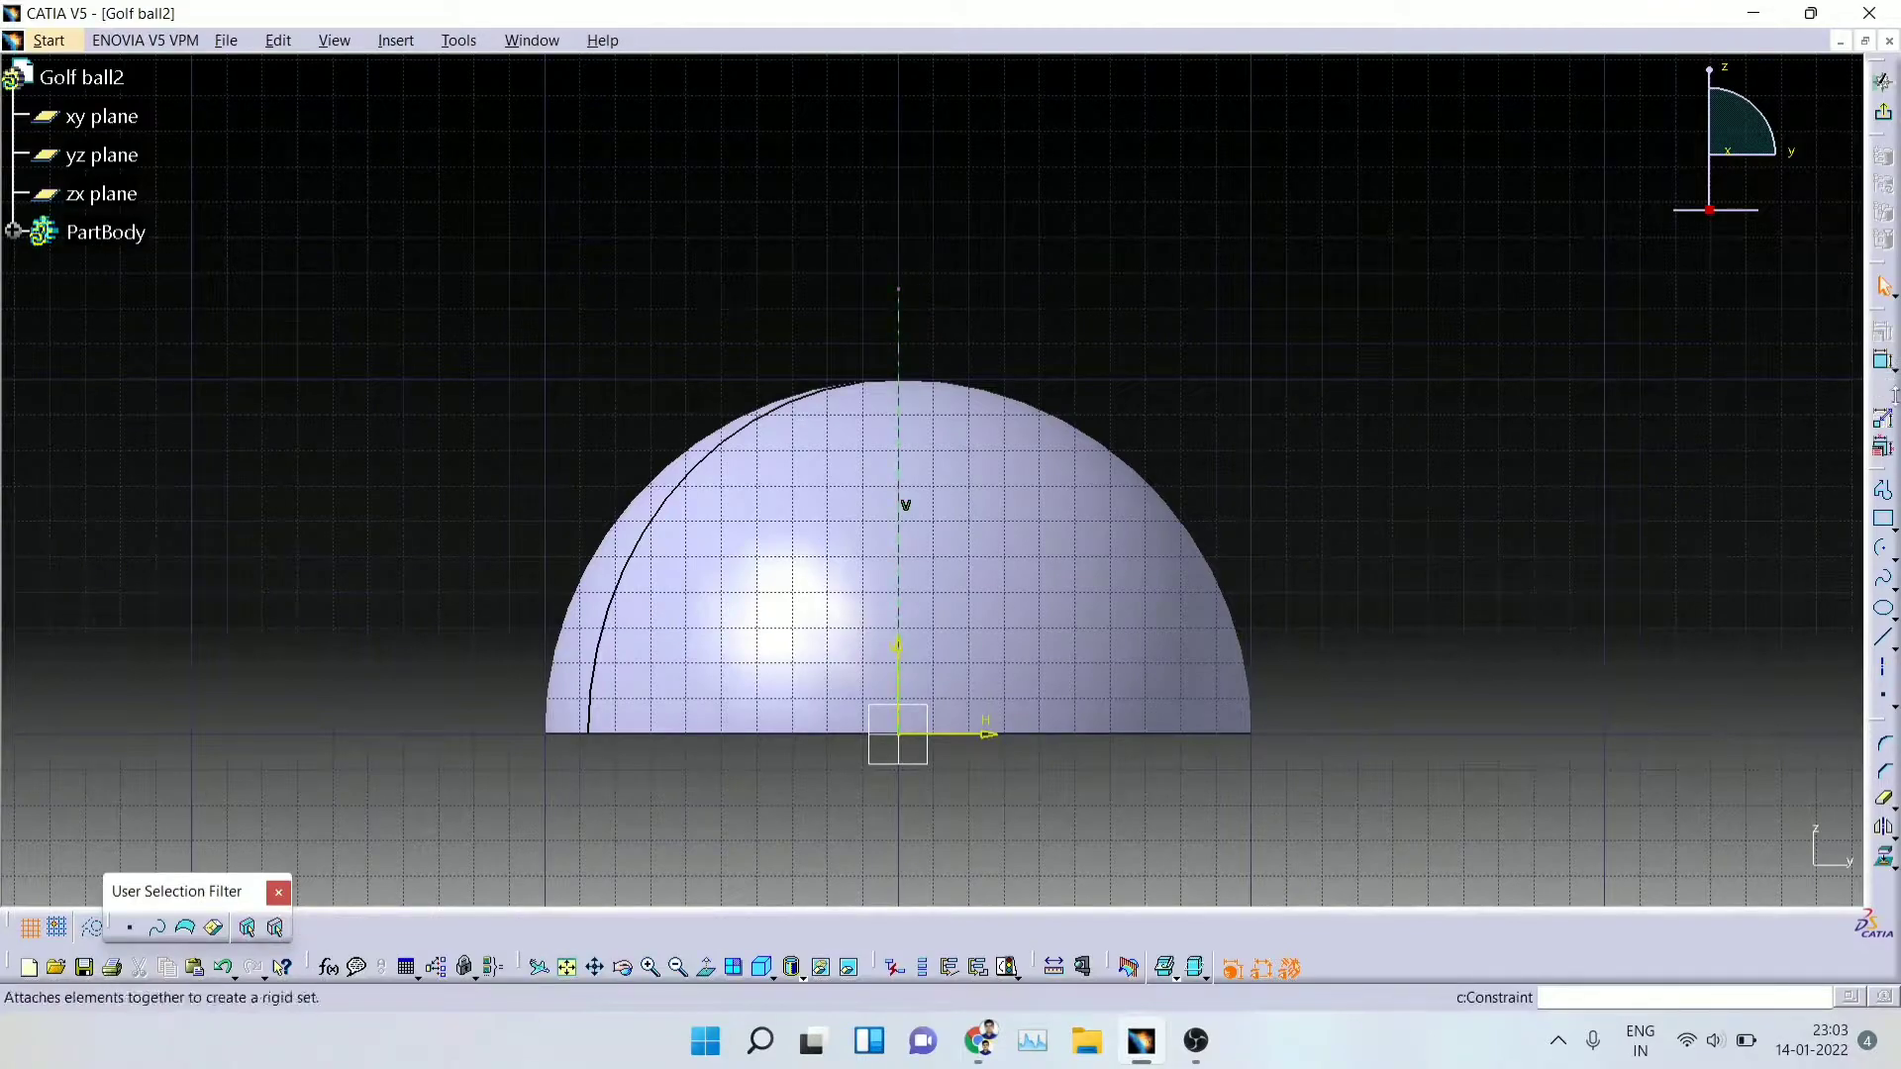
Step: Draw a half-circle arc of about 31 mm radius centred on the axis's upper end, starting just inside the dome's apex
click(1882, 553)
click(899, 290)
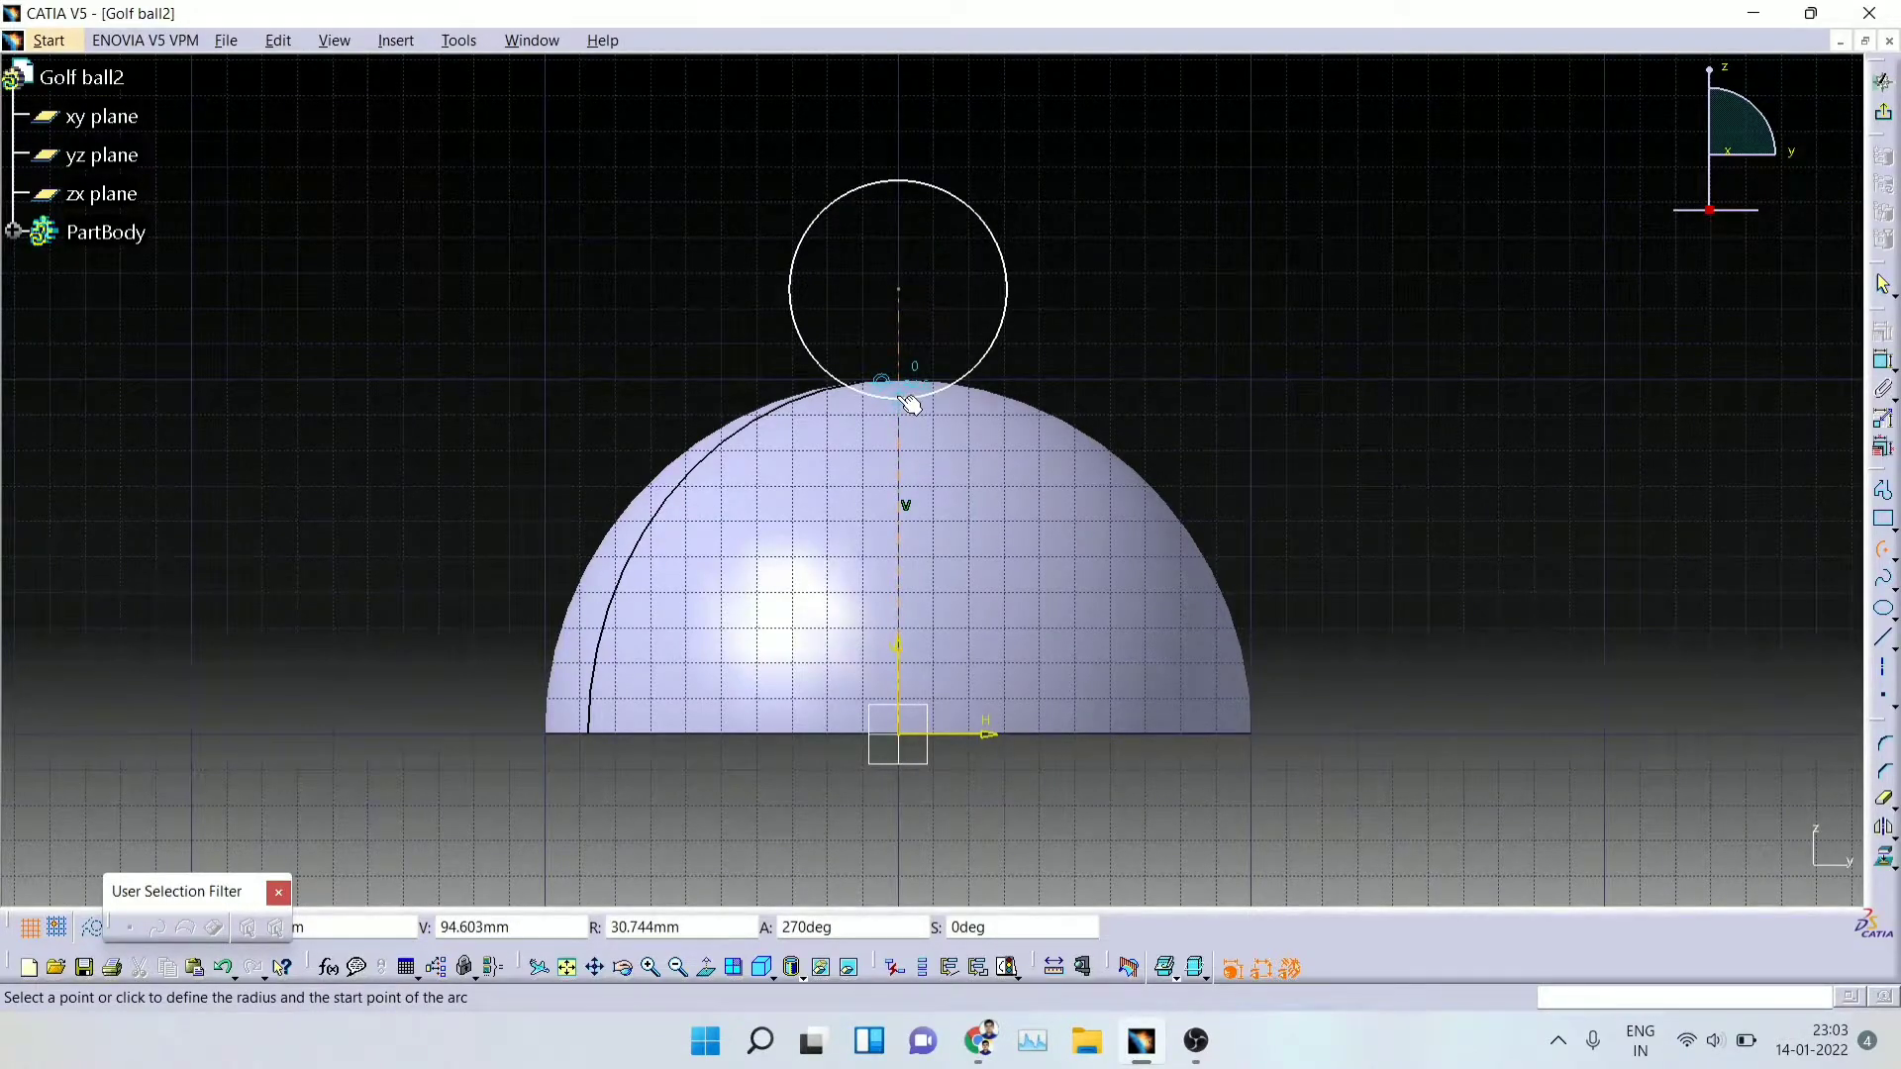
click(904, 399)
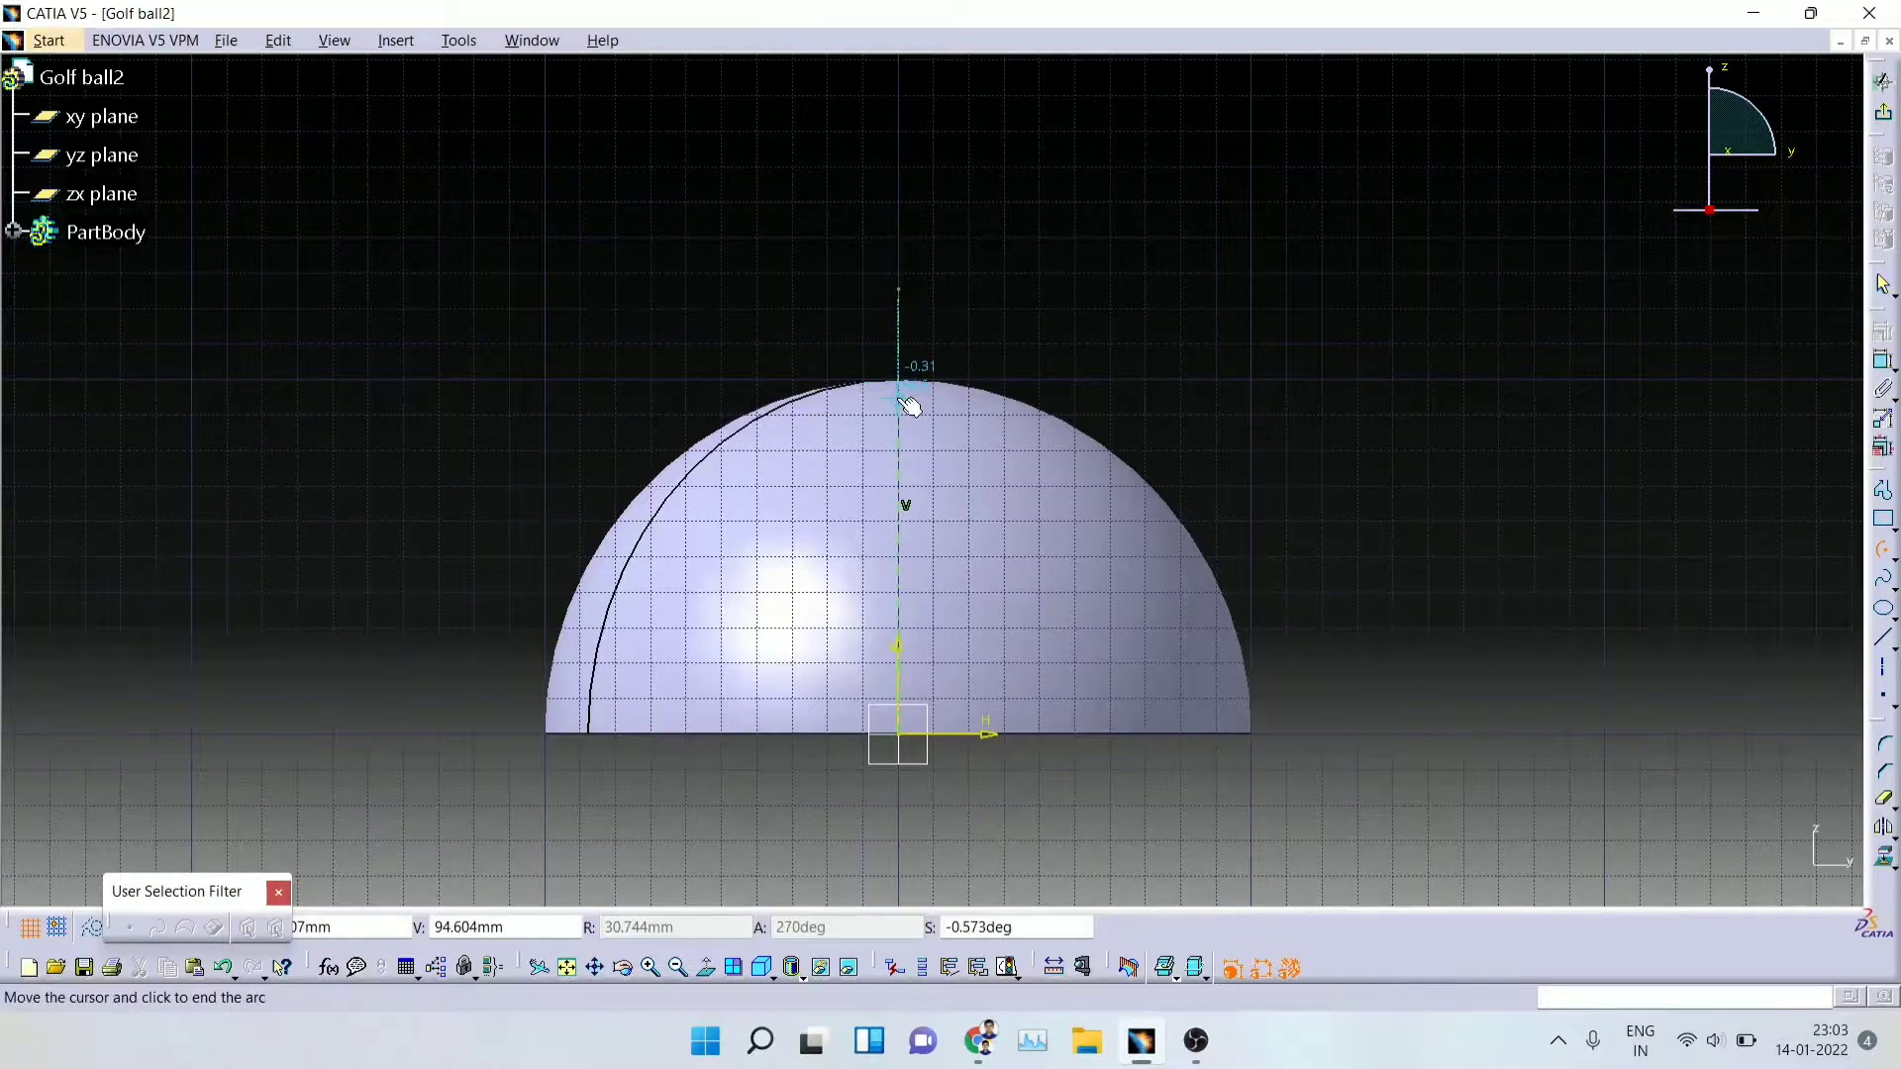
click(901, 211)
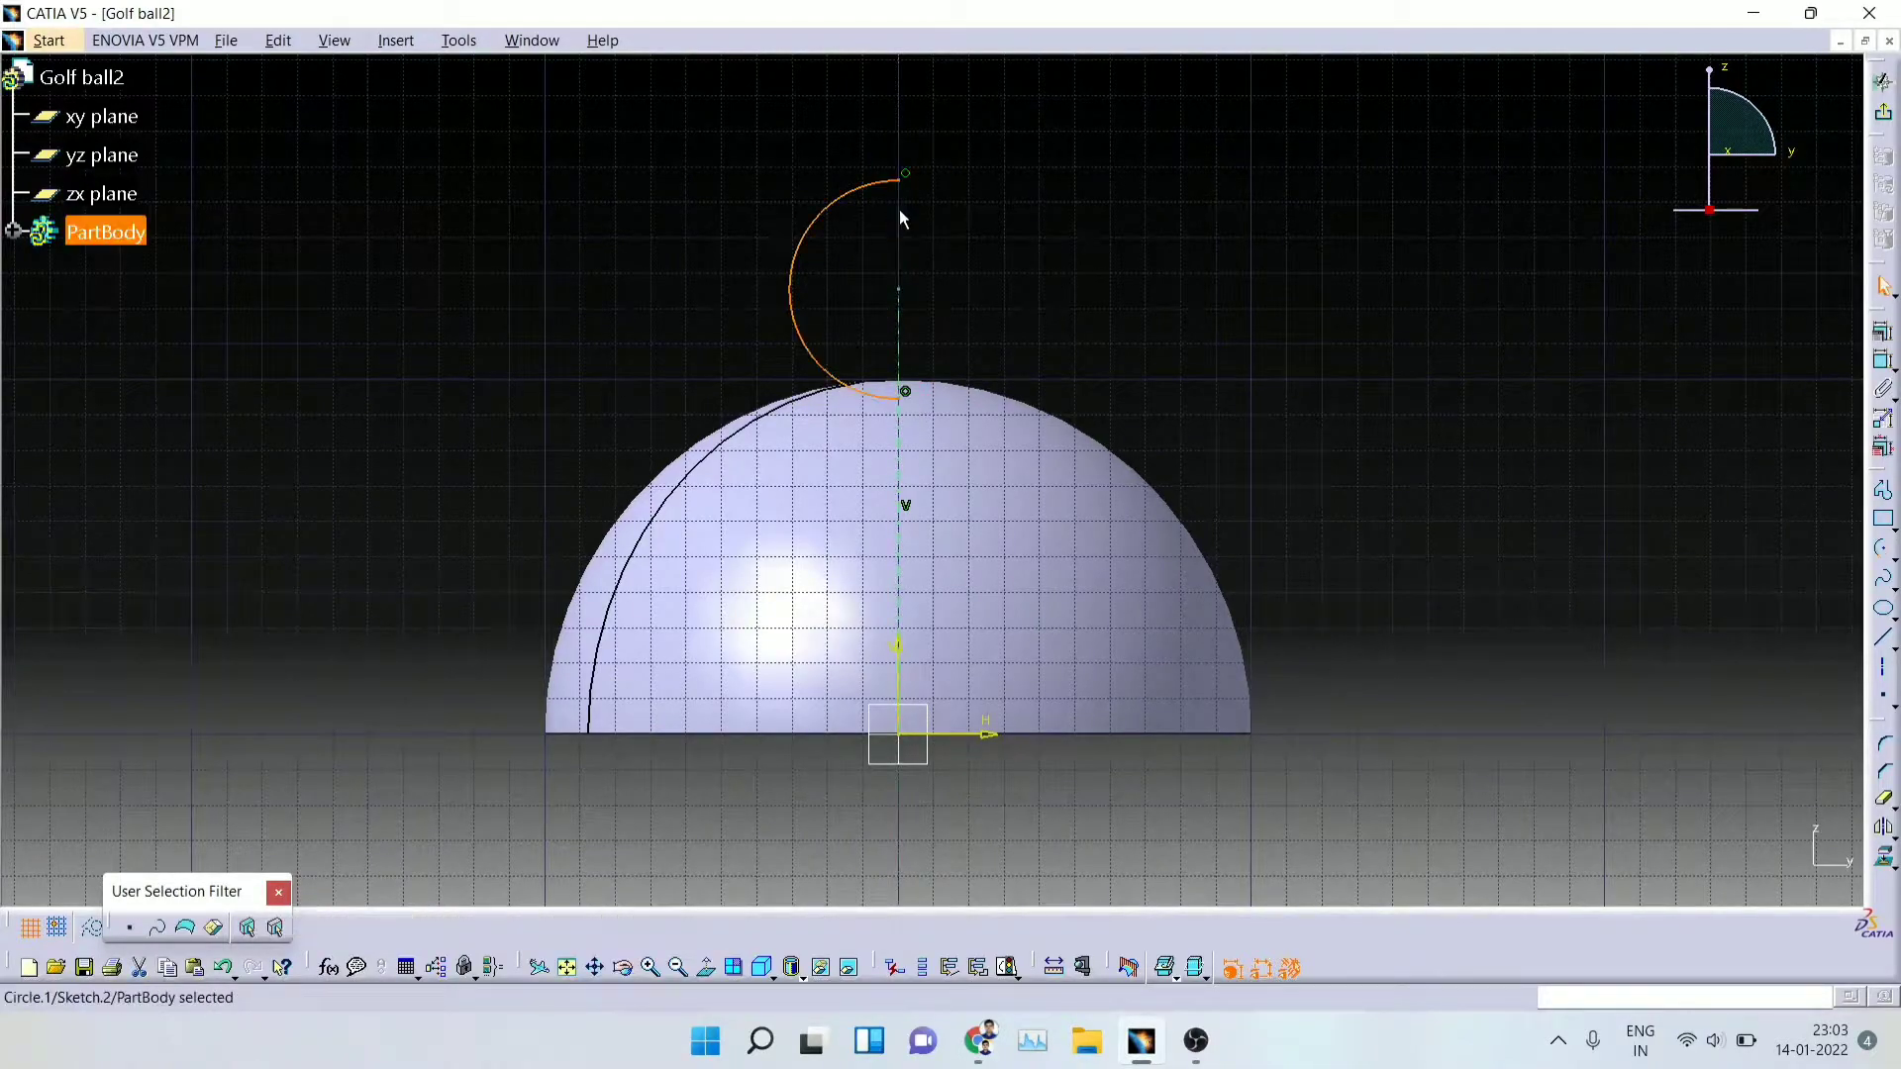
Step: Close the half-circle with a vertical line joining its two endpoints along the axis
click(1882, 636)
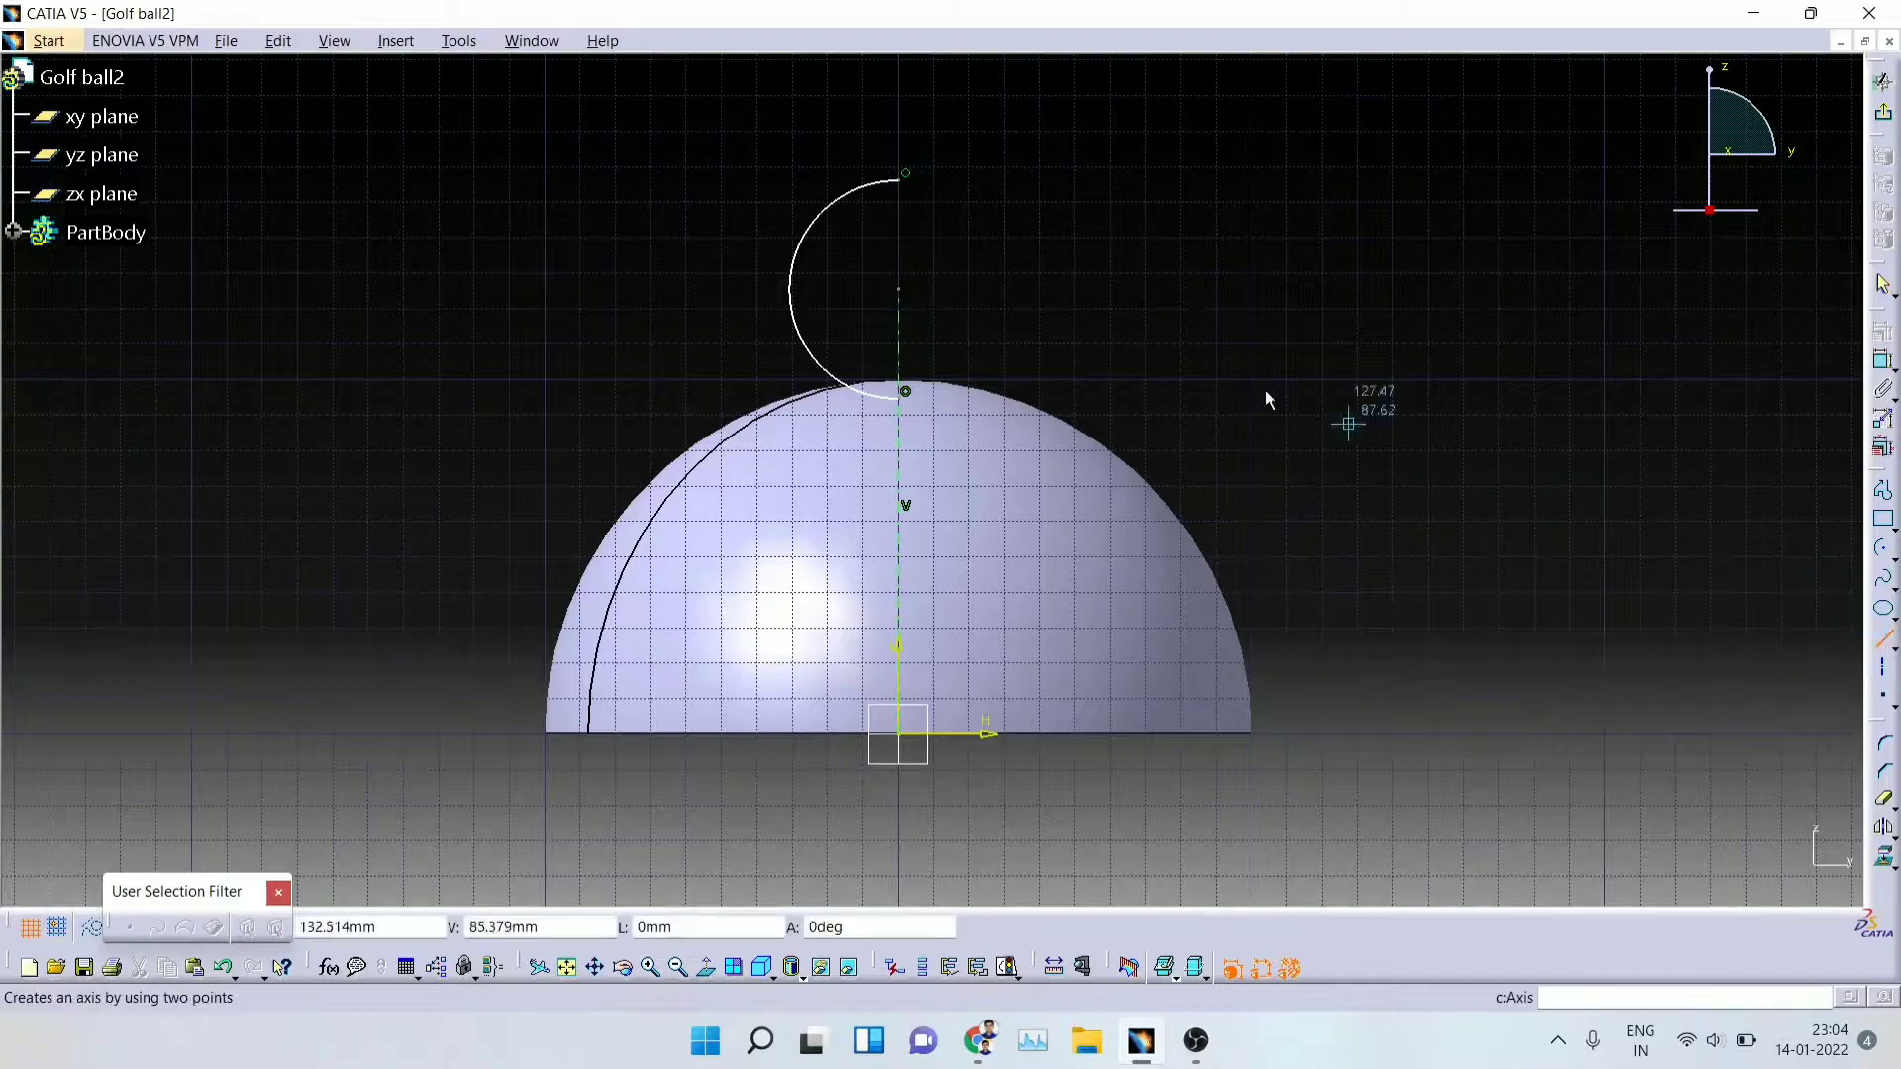
click(898, 177)
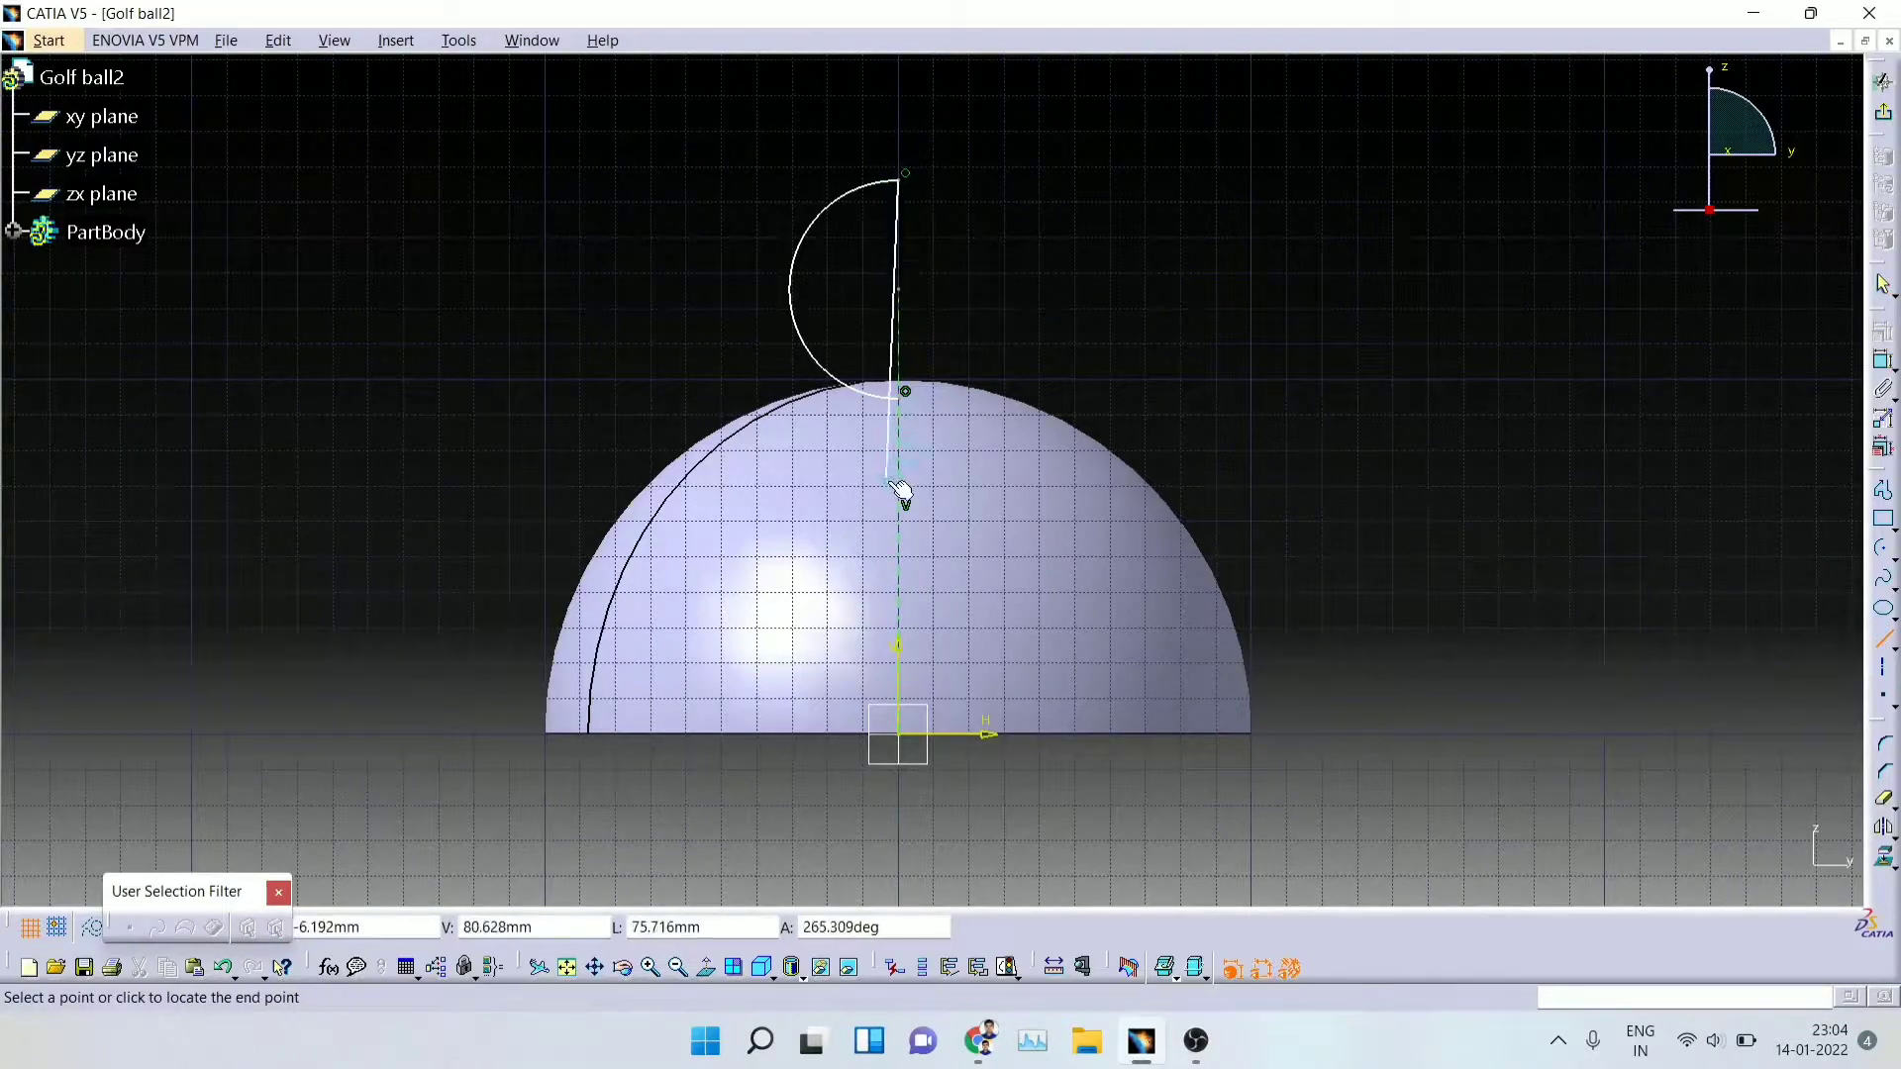
click(905, 392)
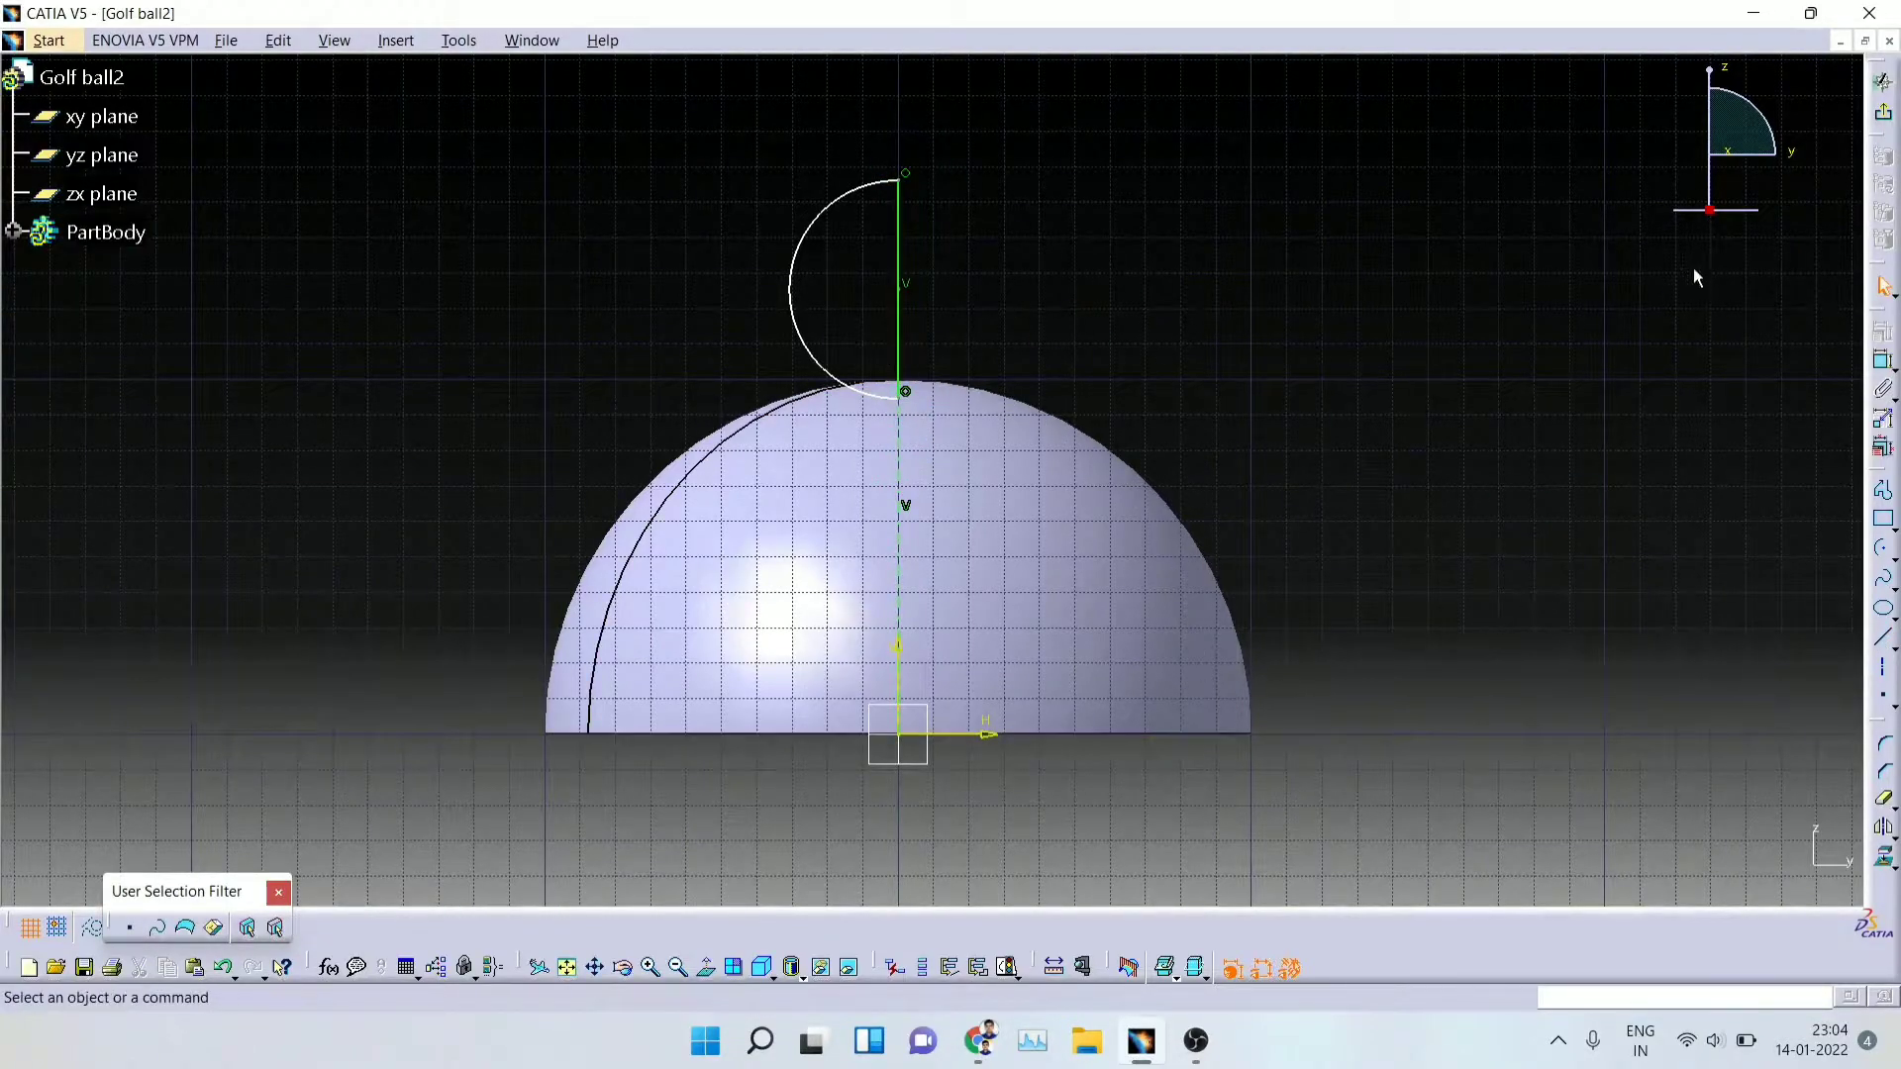
Step: Exit the sketch and cut a dimple at the dome's apex with a 360° Groove of the half-circle profile about the sketch axis
click(1882, 115)
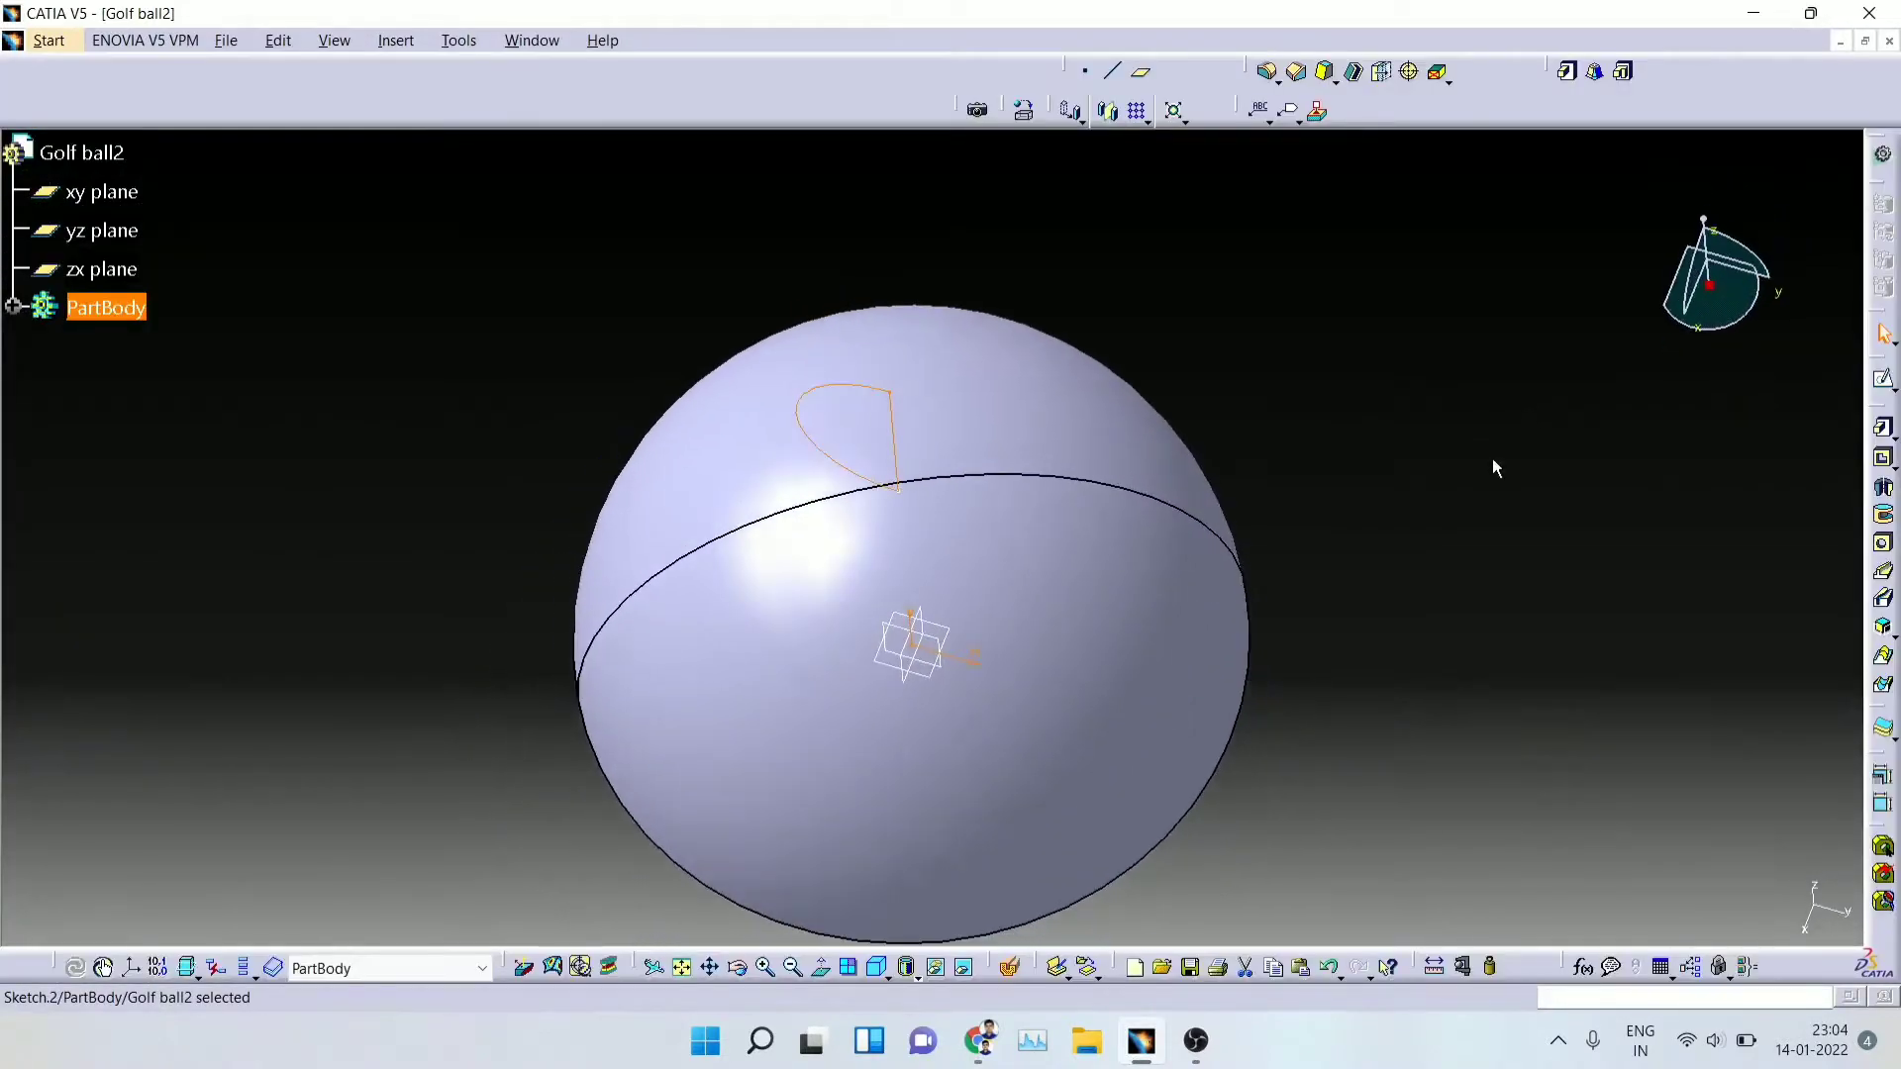
click(737, 968)
drag(876, 821, 1079, 541)
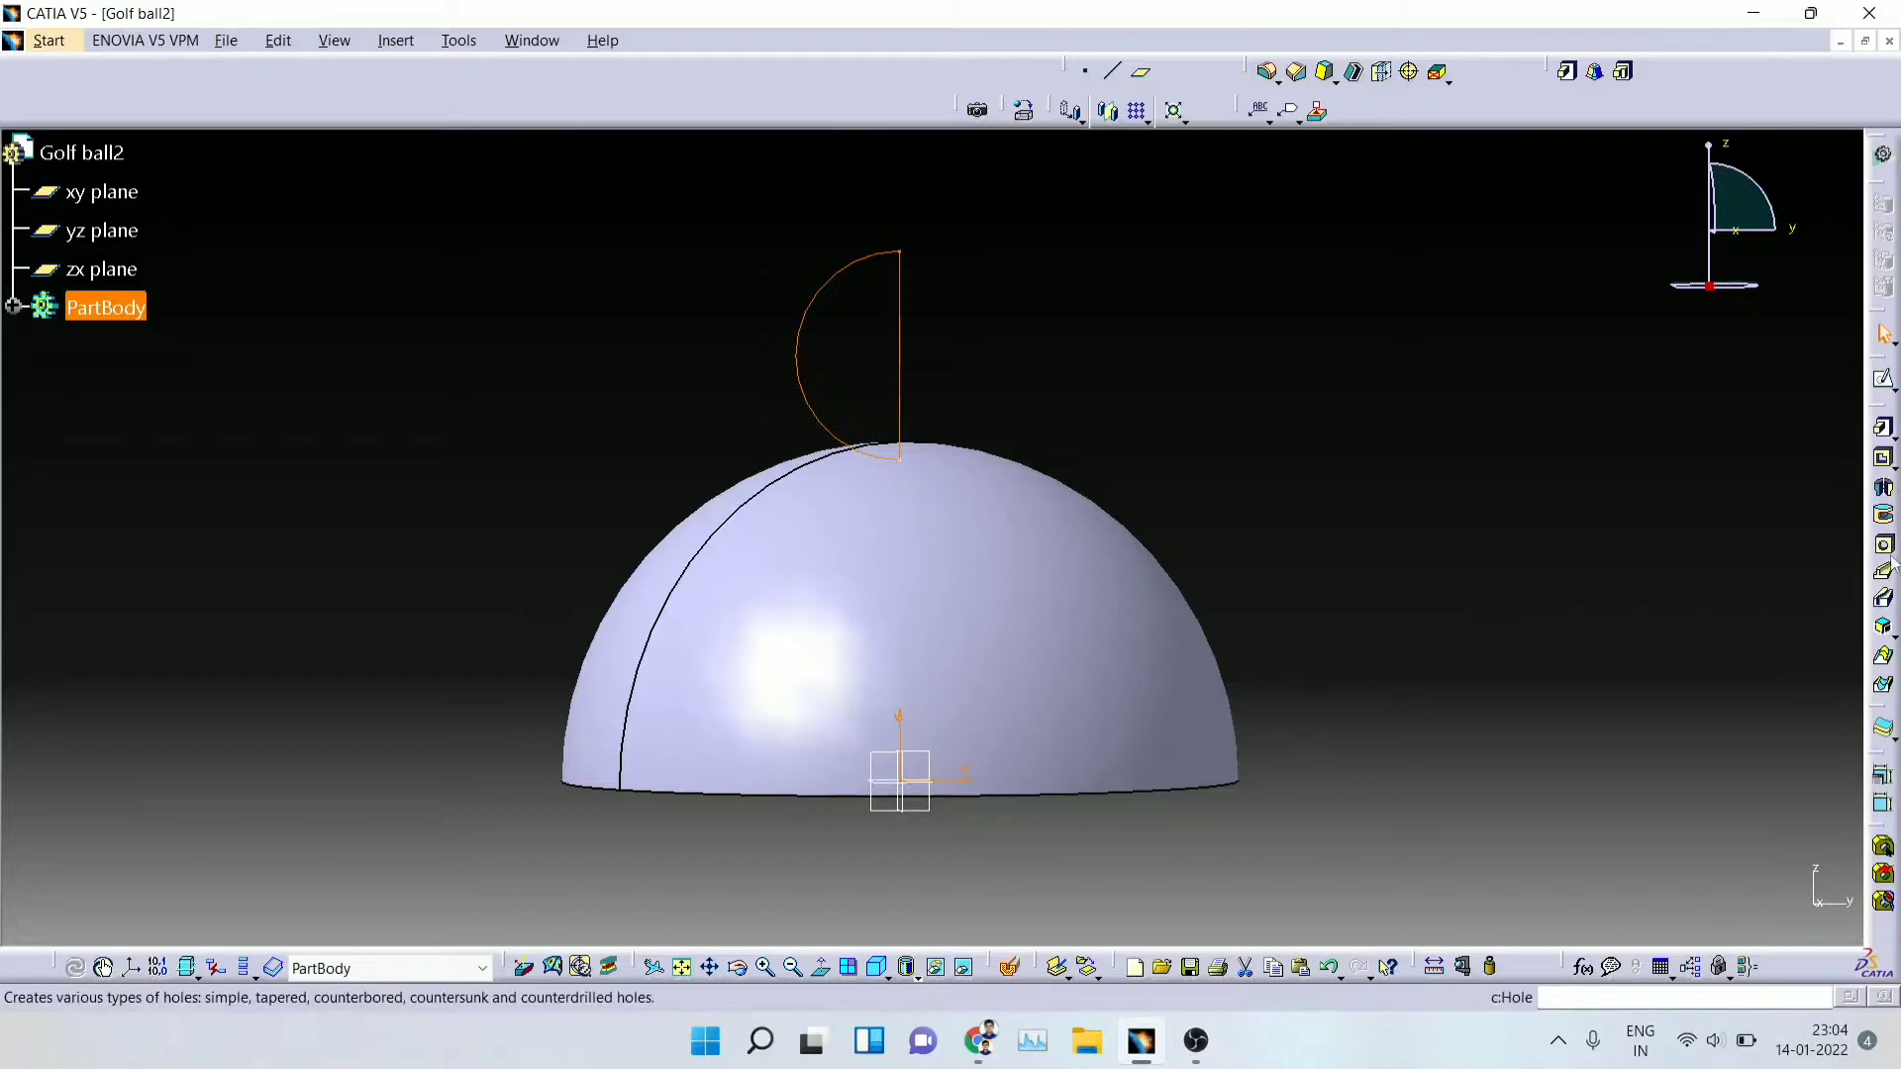
click(1883, 515)
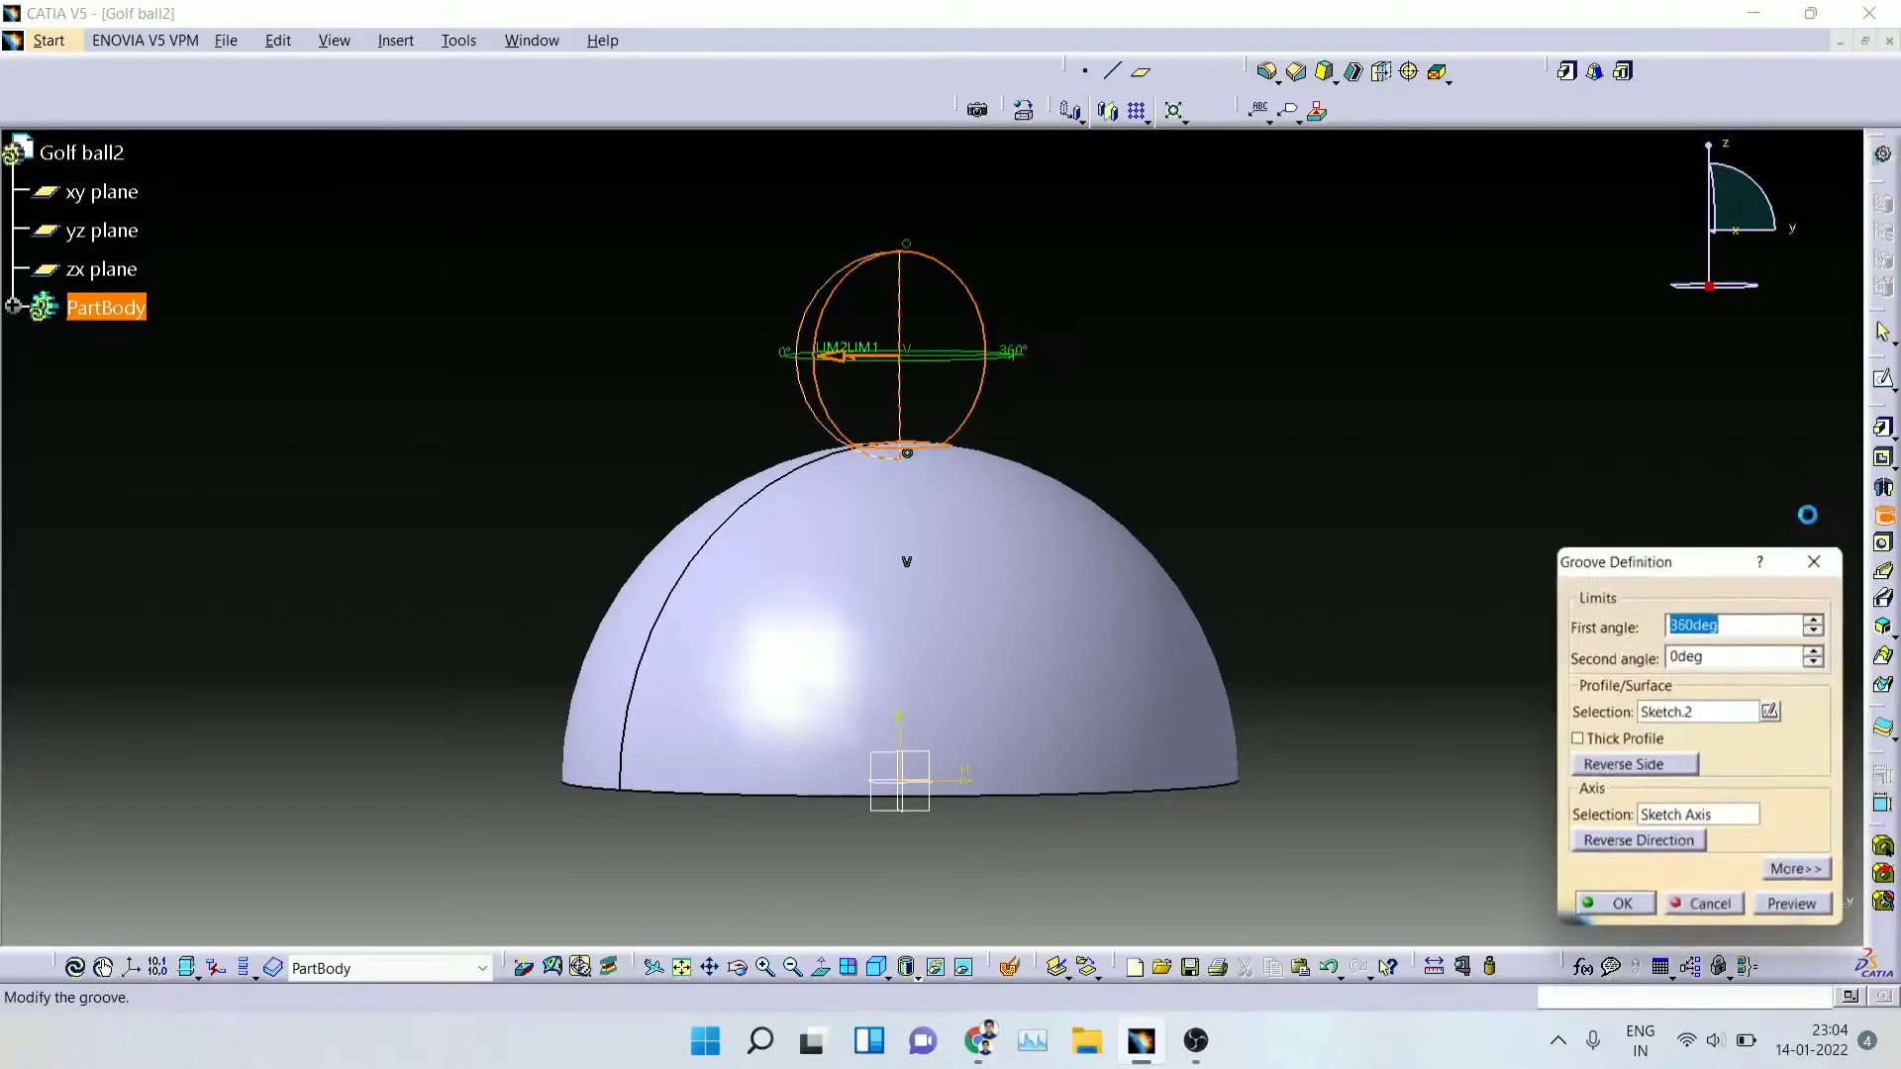
middle_drag(966, 697, 949, 509)
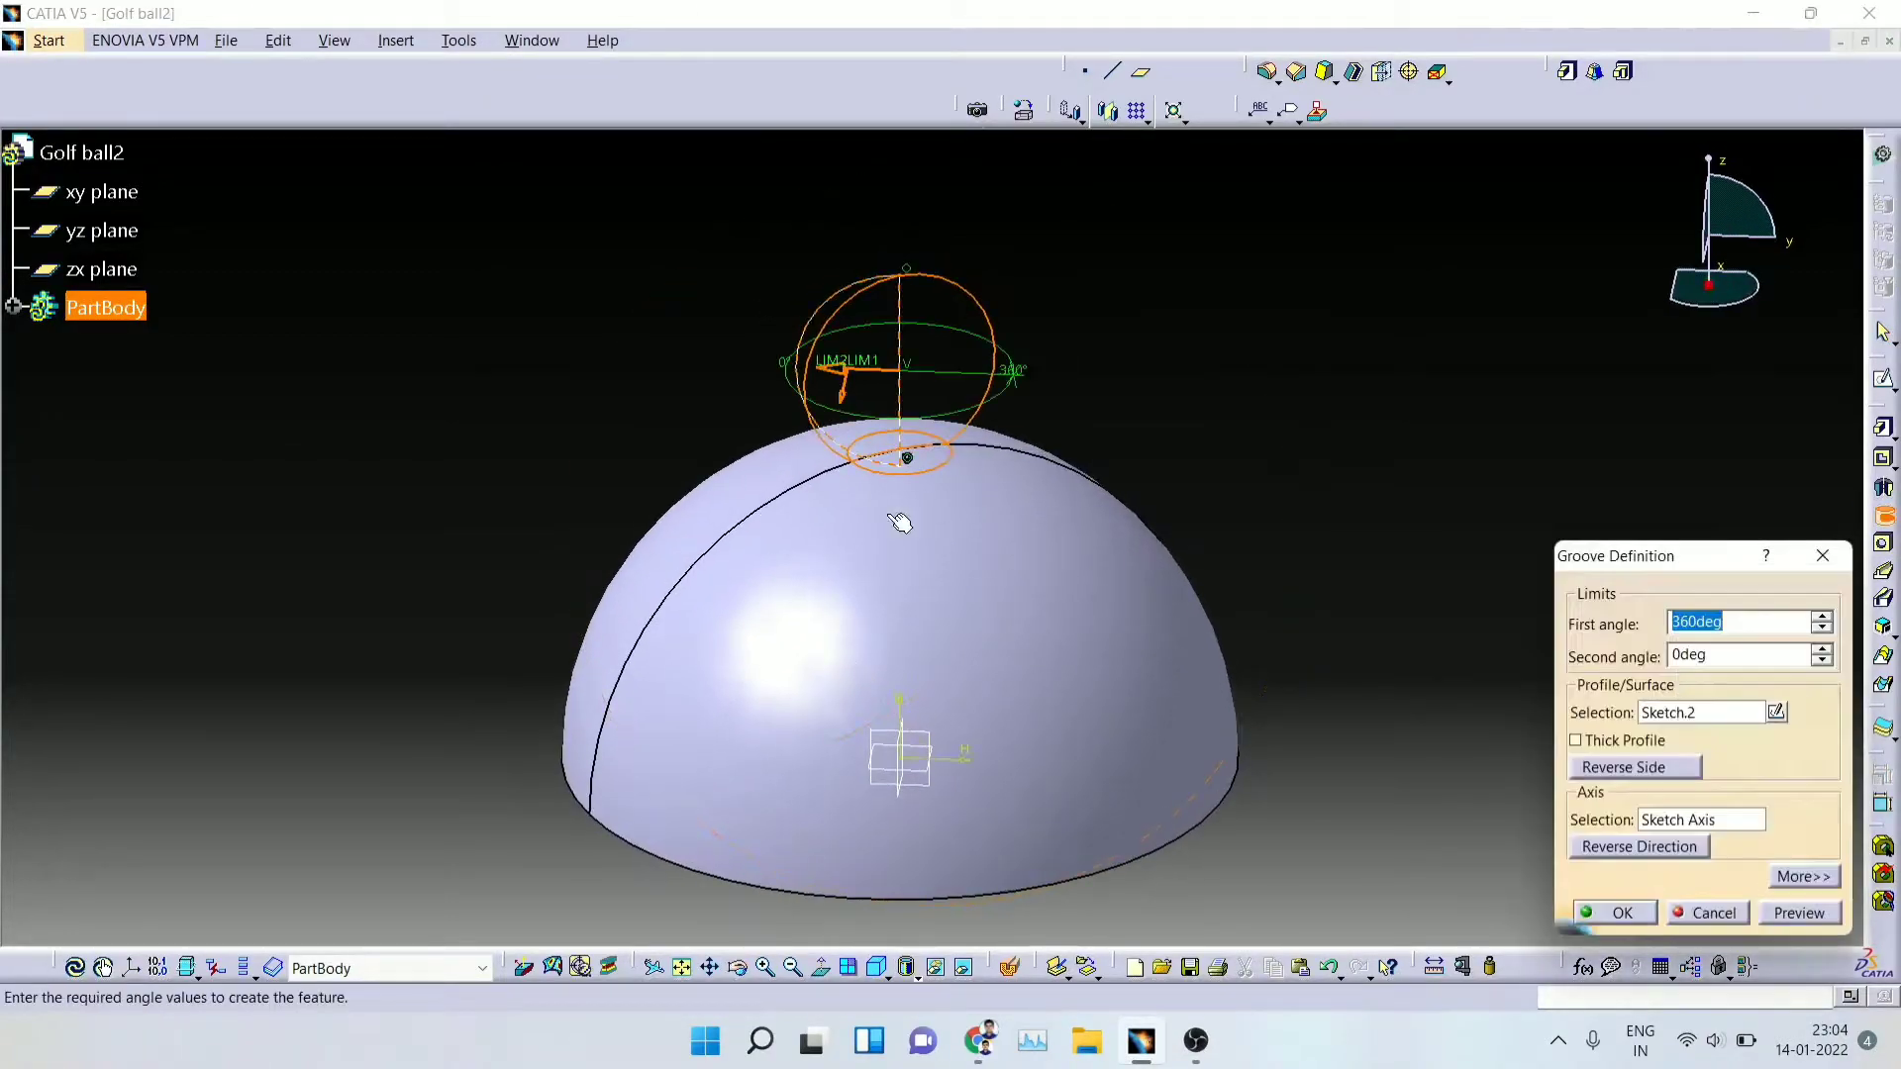
click(1797, 913)
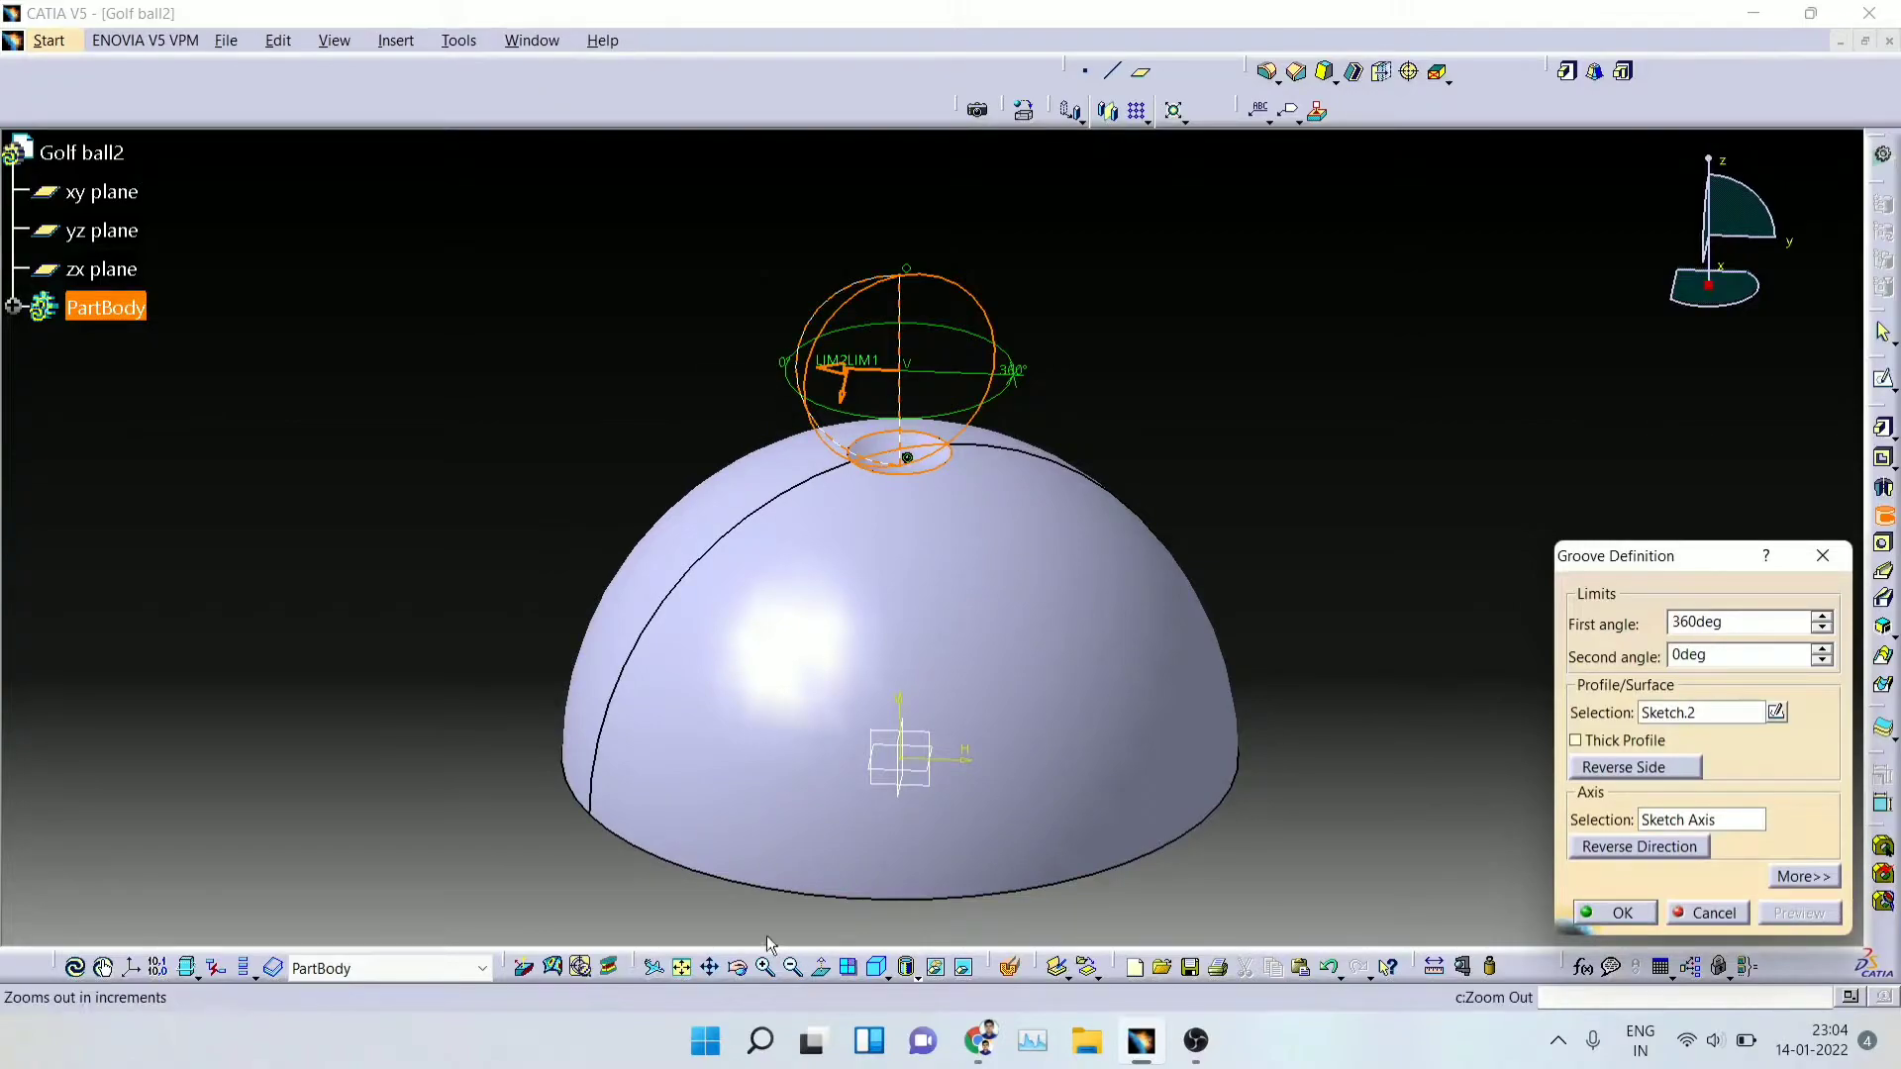
drag(990, 524, 1125, 398)
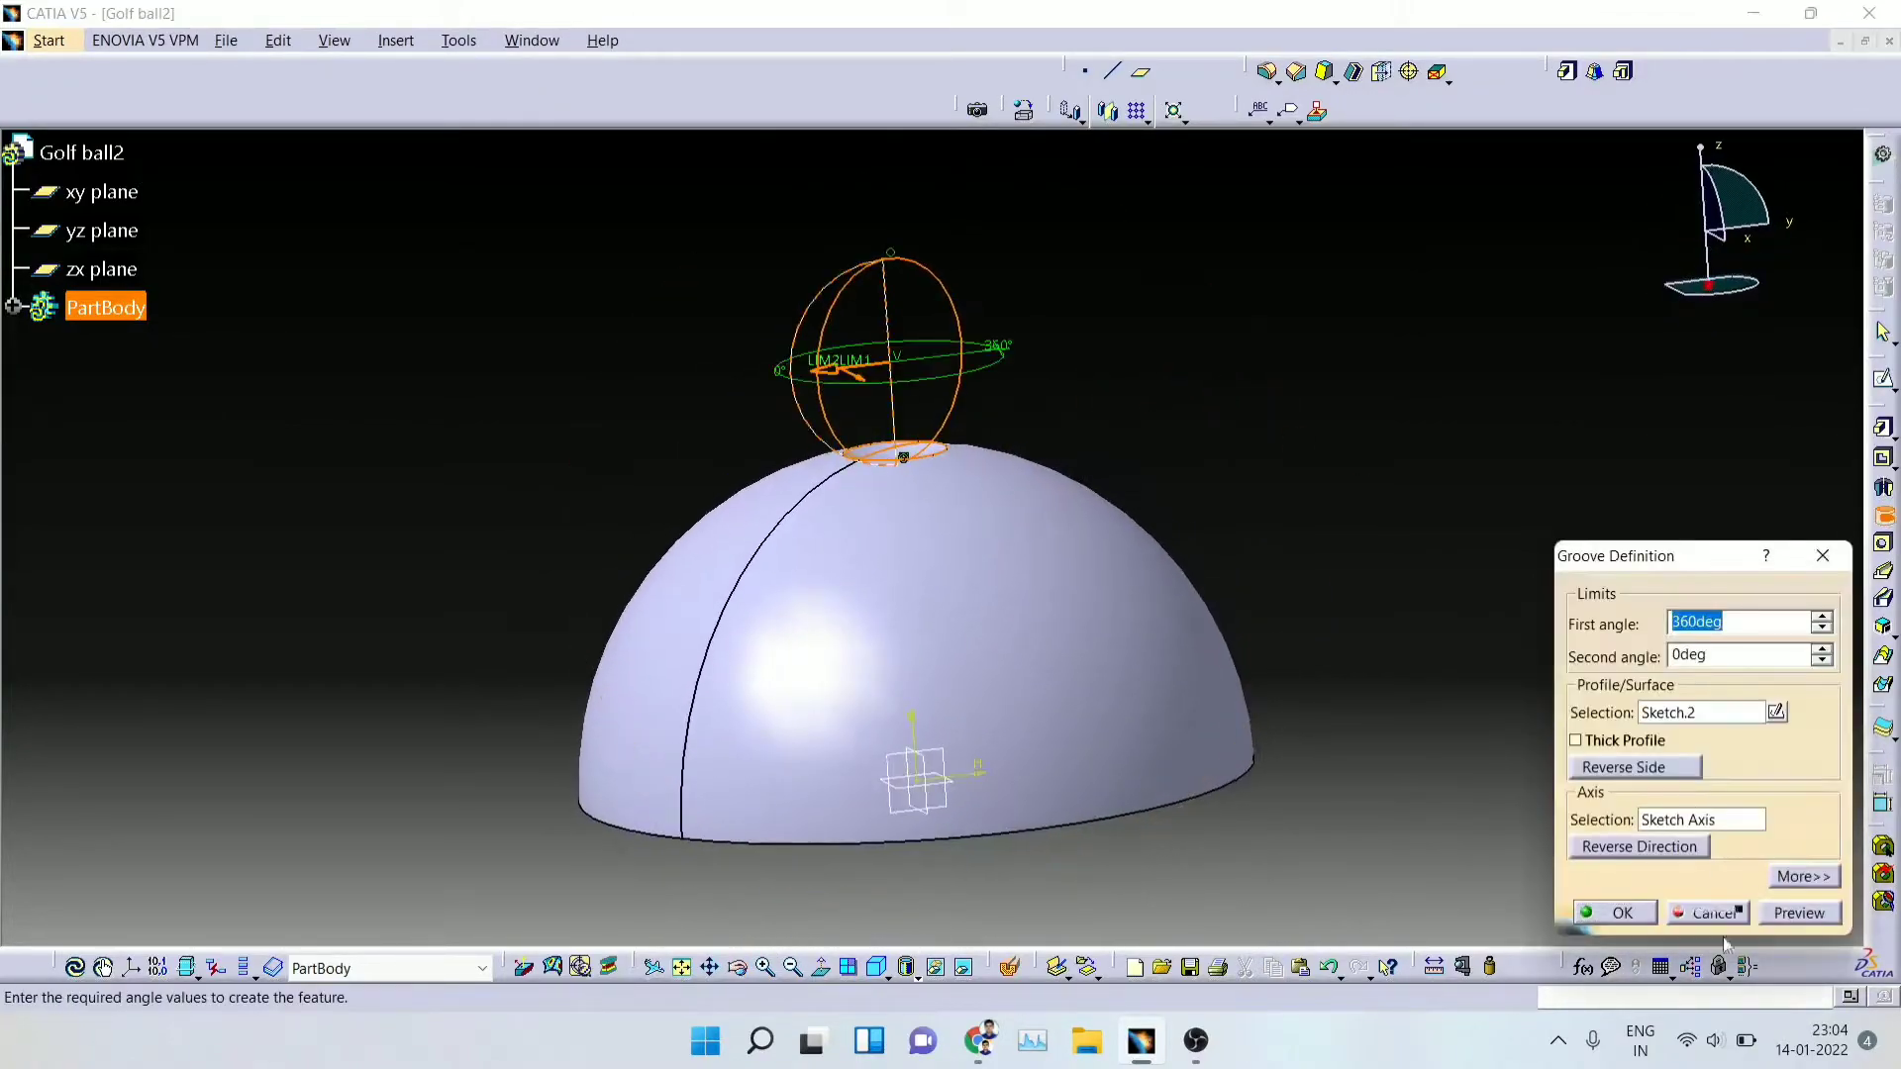
click(1624, 912)
Step: Set up a circular pattern of the apex dimple groove with the X axis as the reference direction
click(736, 966)
drag(940, 752, 1326, 173)
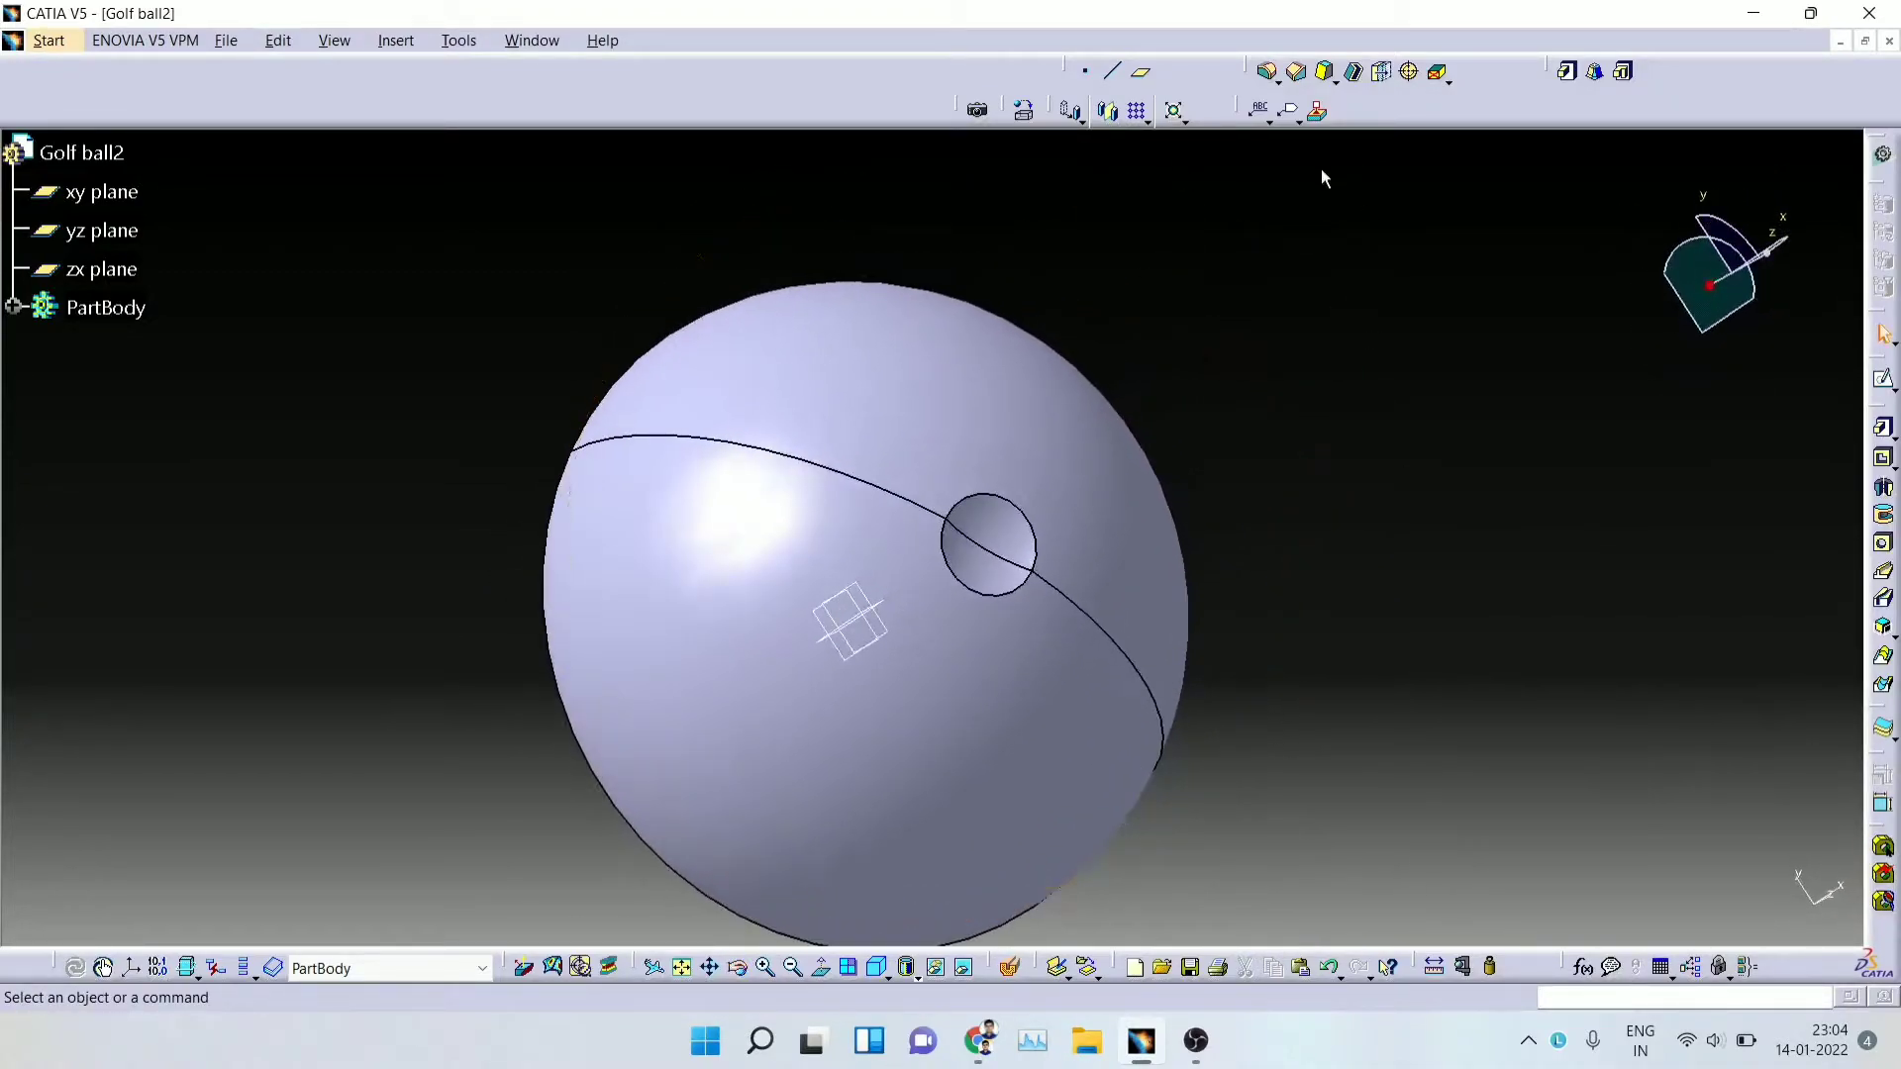
click(736, 966)
drag(980, 891, 985, 709)
click(1146, 119)
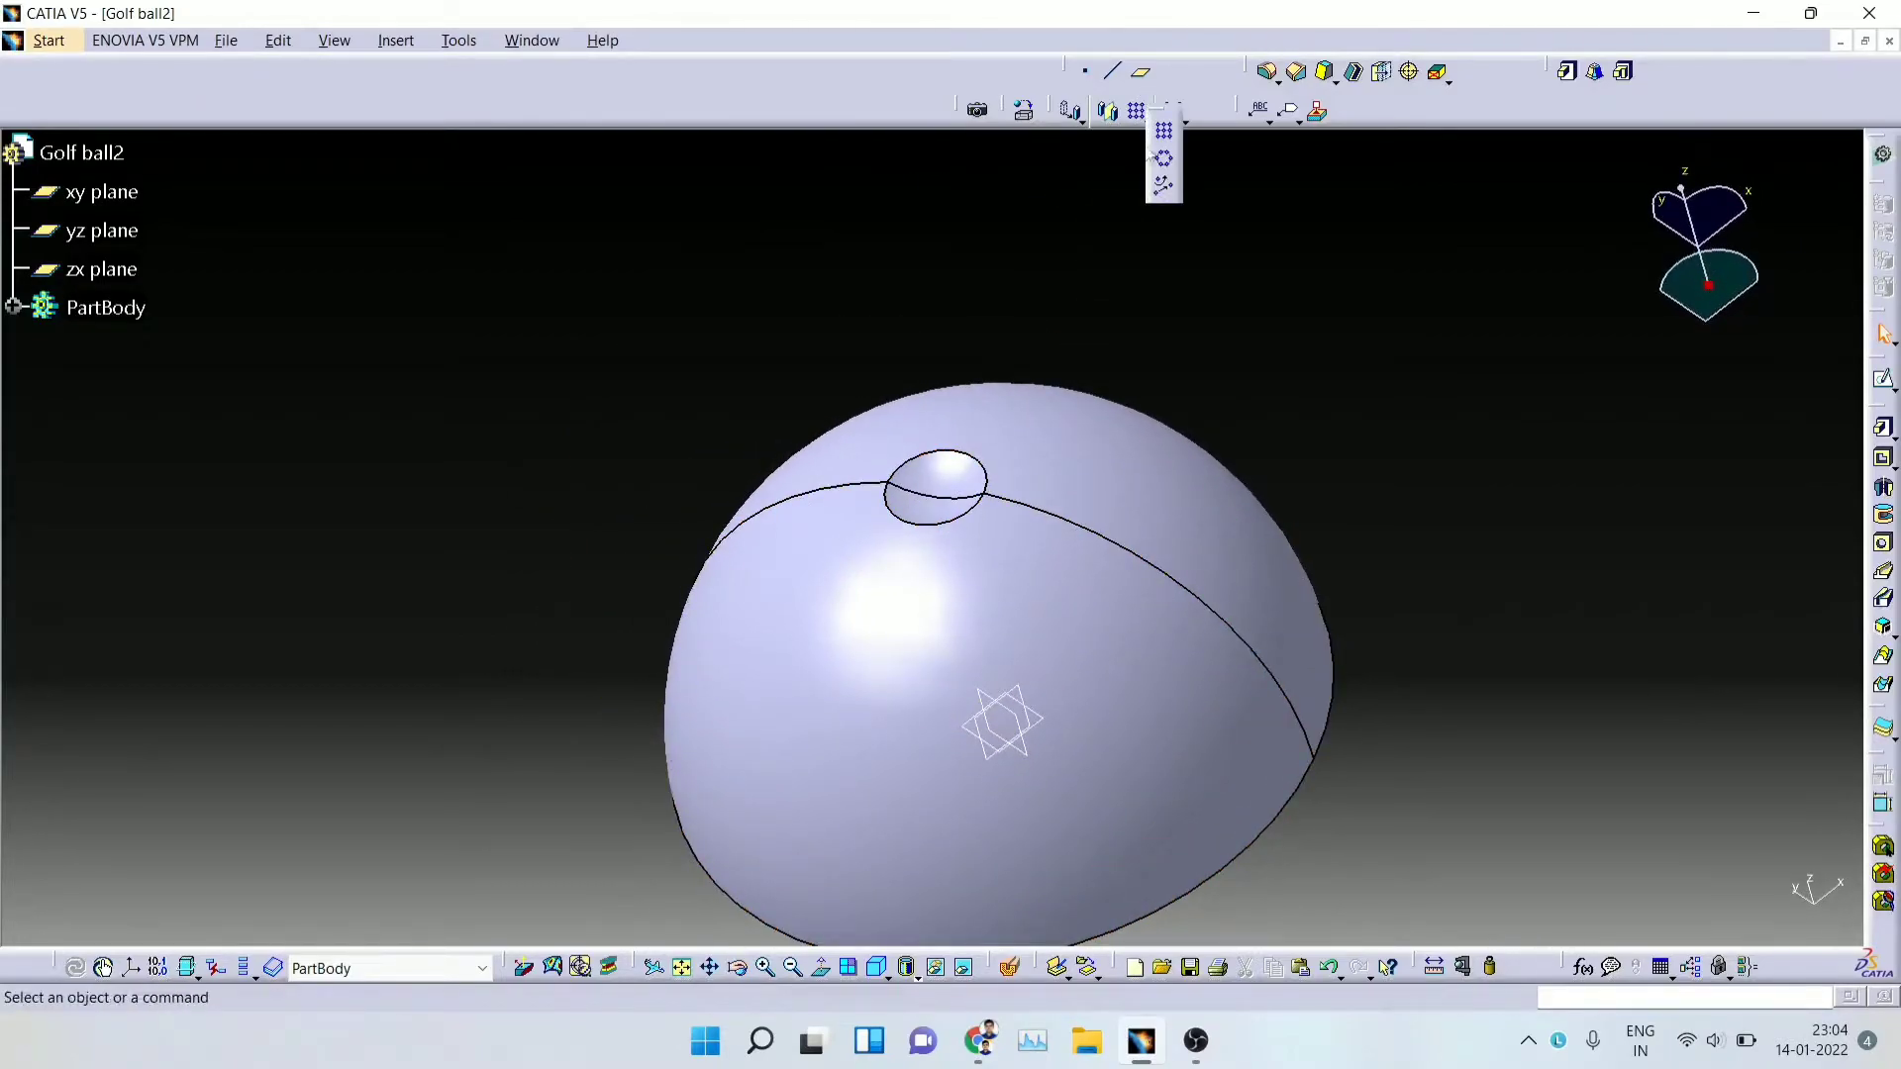
click(1166, 159)
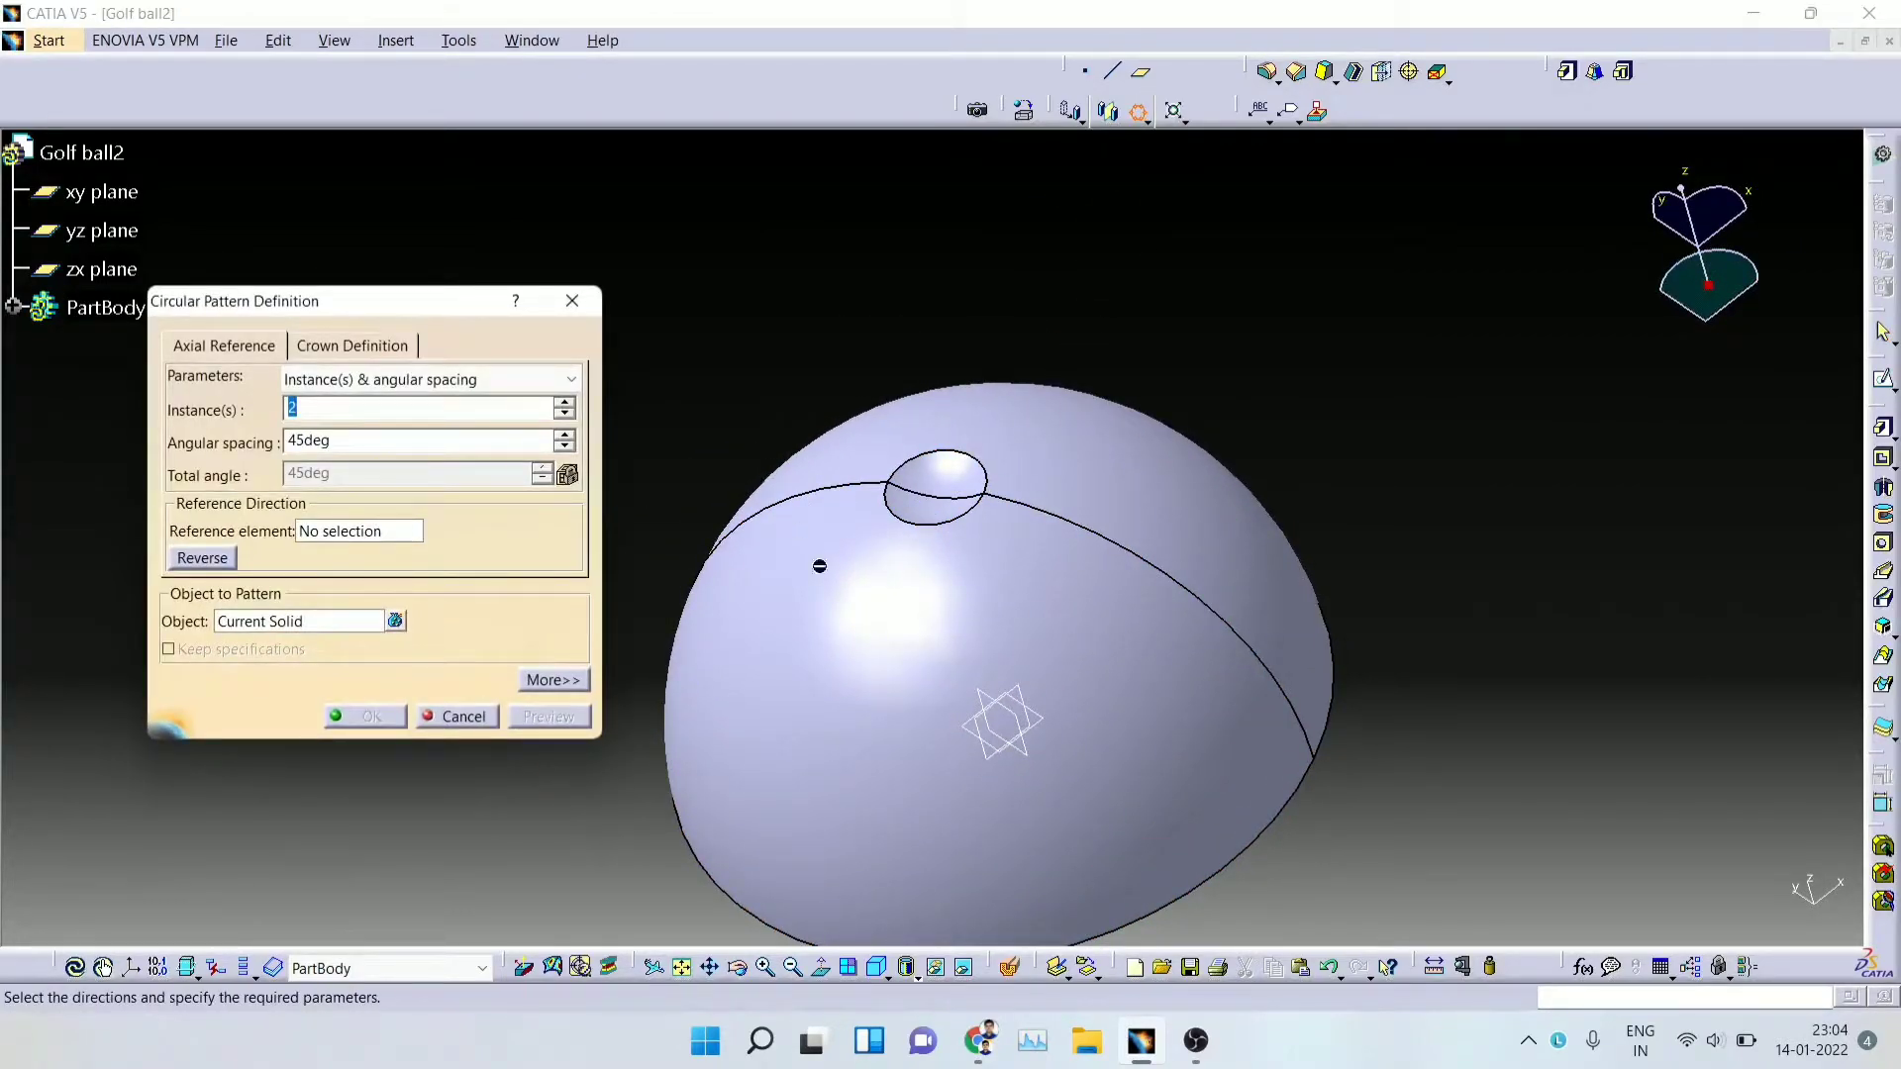
click(348, 620)
click(890, 480)
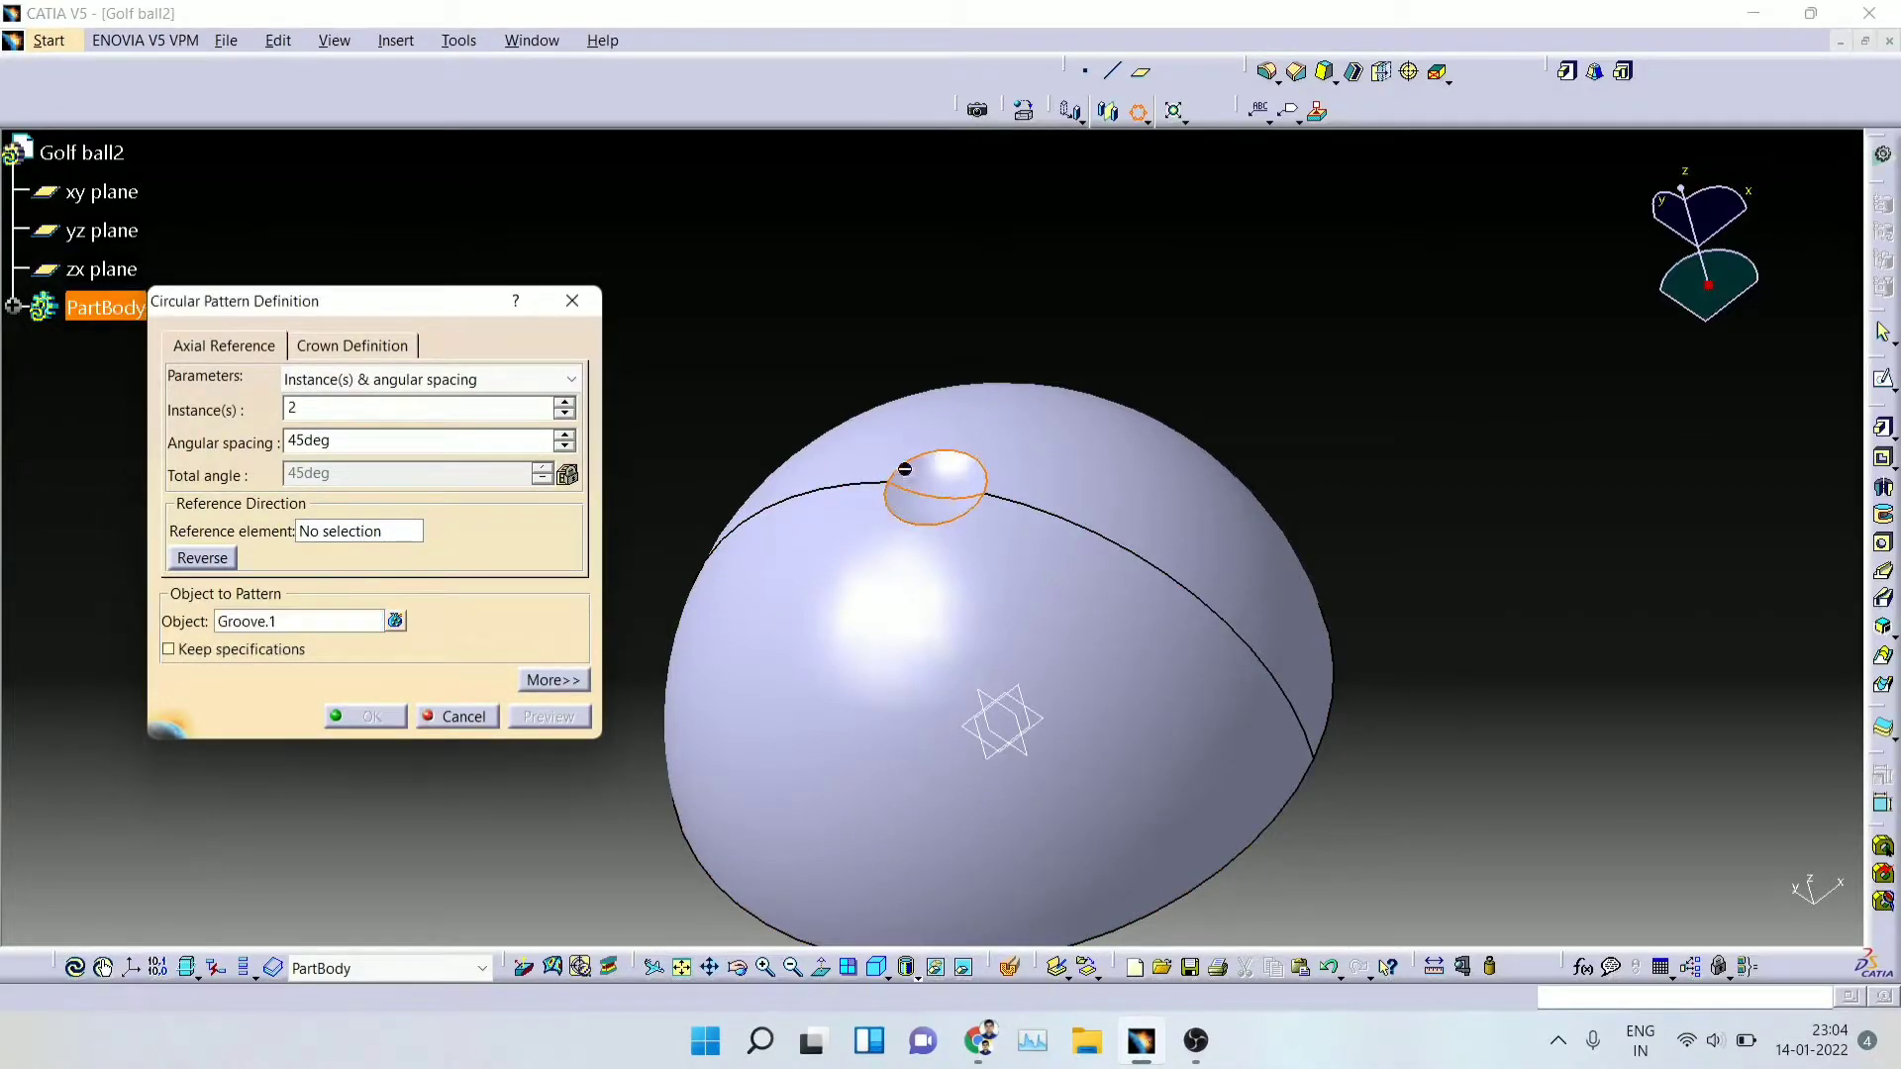
right_click(381, 531)
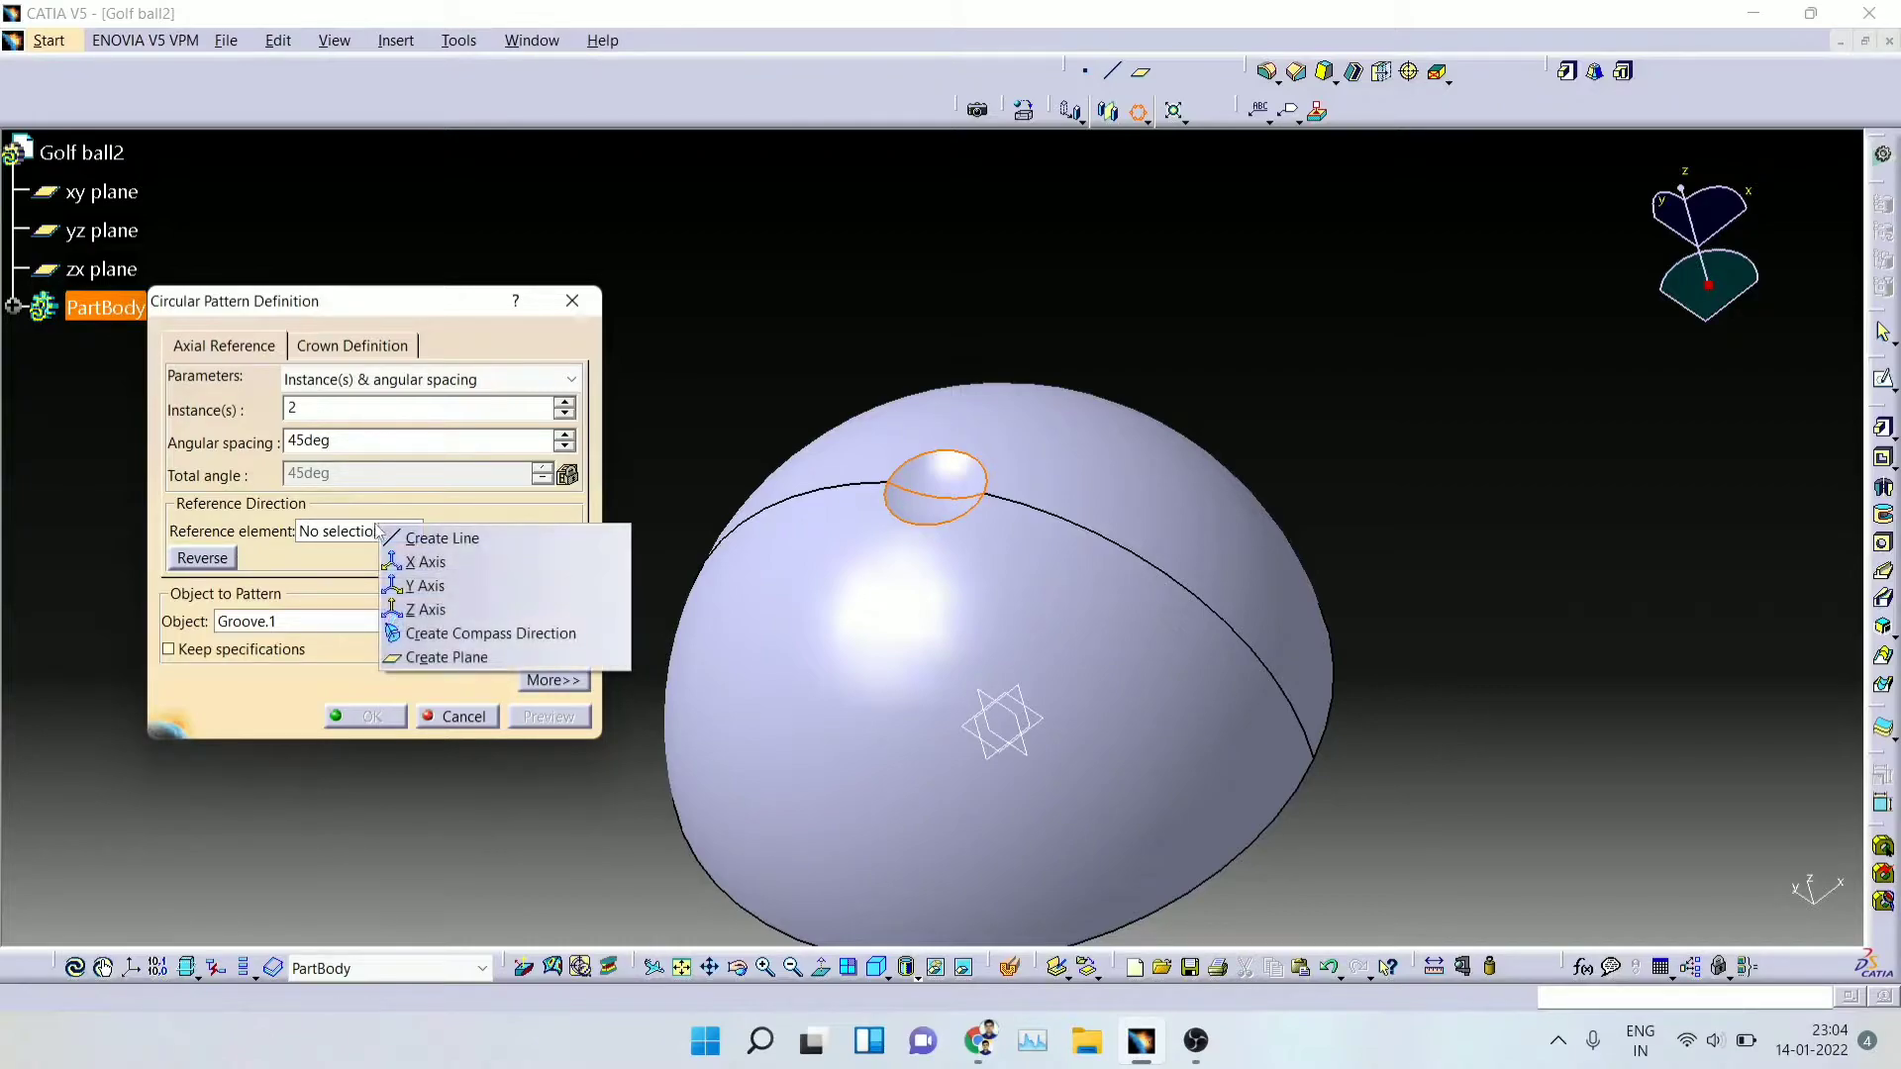
click(424, 564)
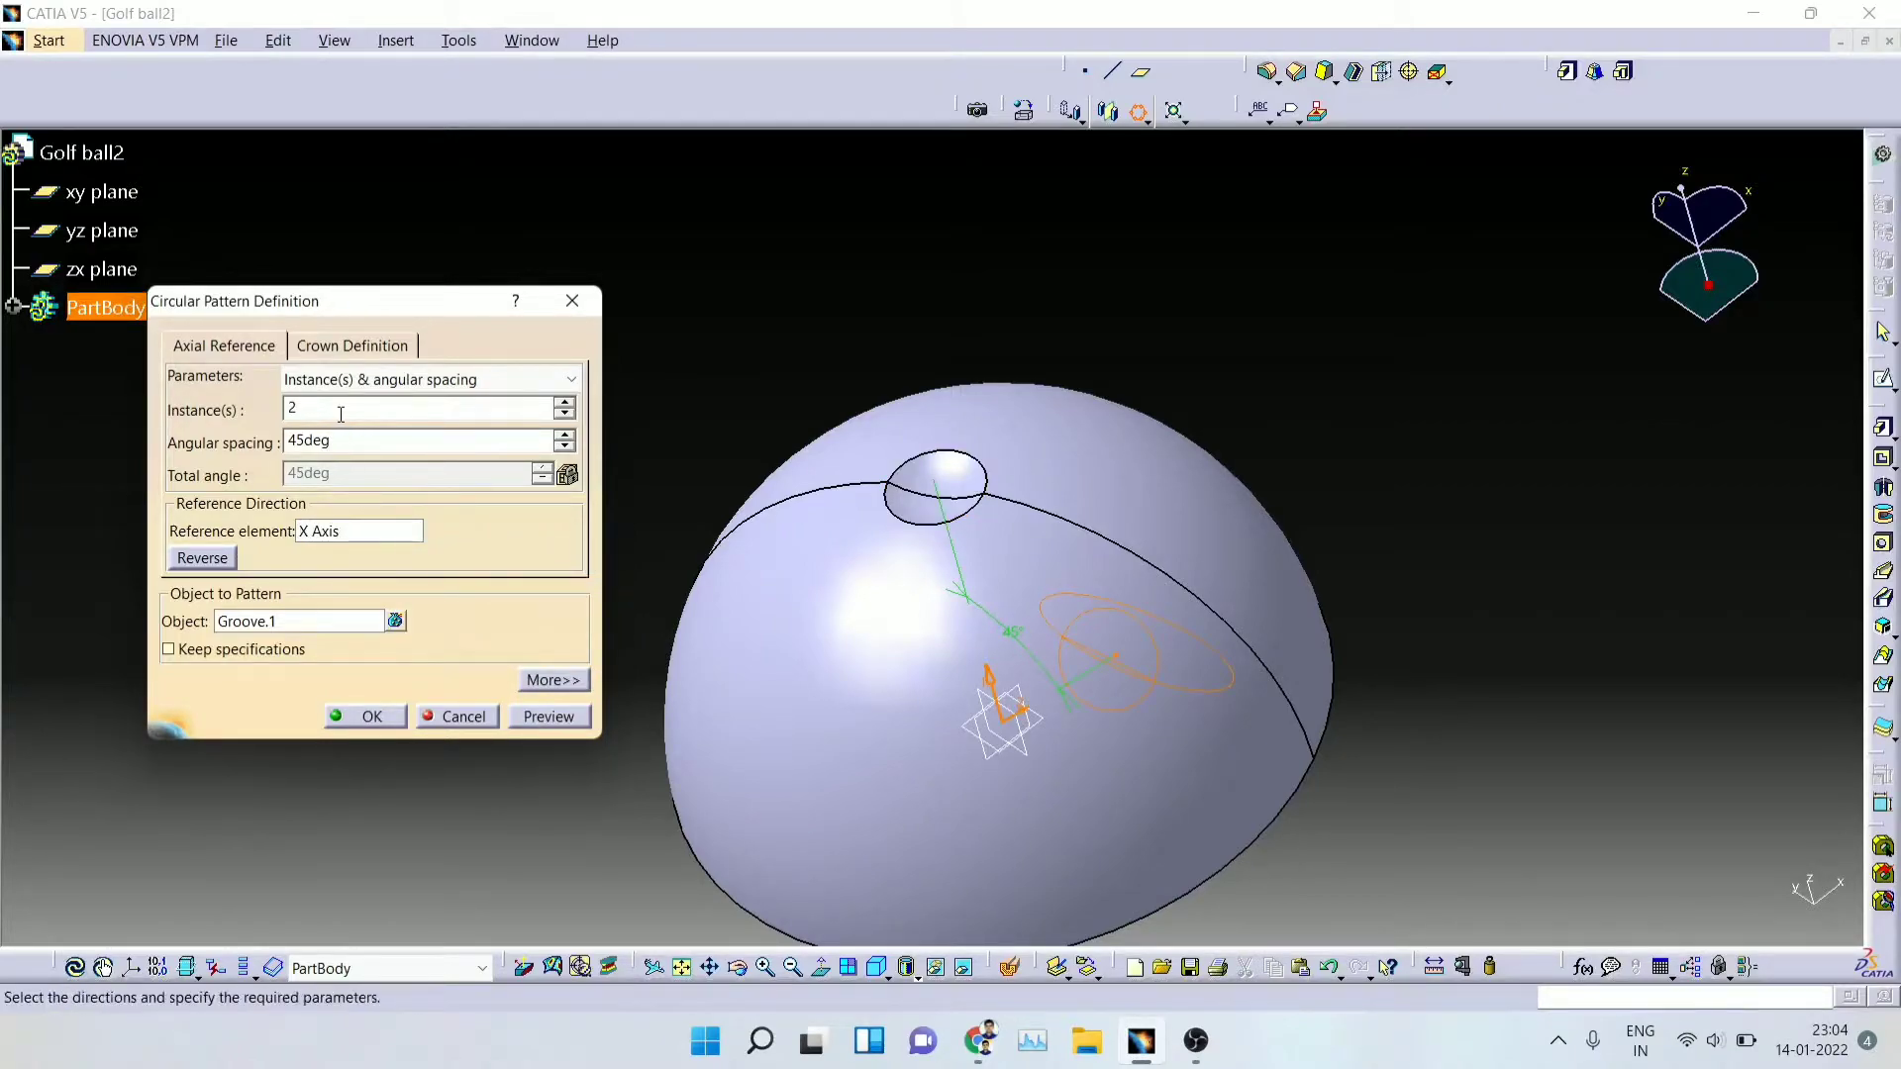
Step: Preview the two-instance dimple pattern at 20° angular spacing, and create it with the spacing set to 25°
drag(304, 440, 282, 444)
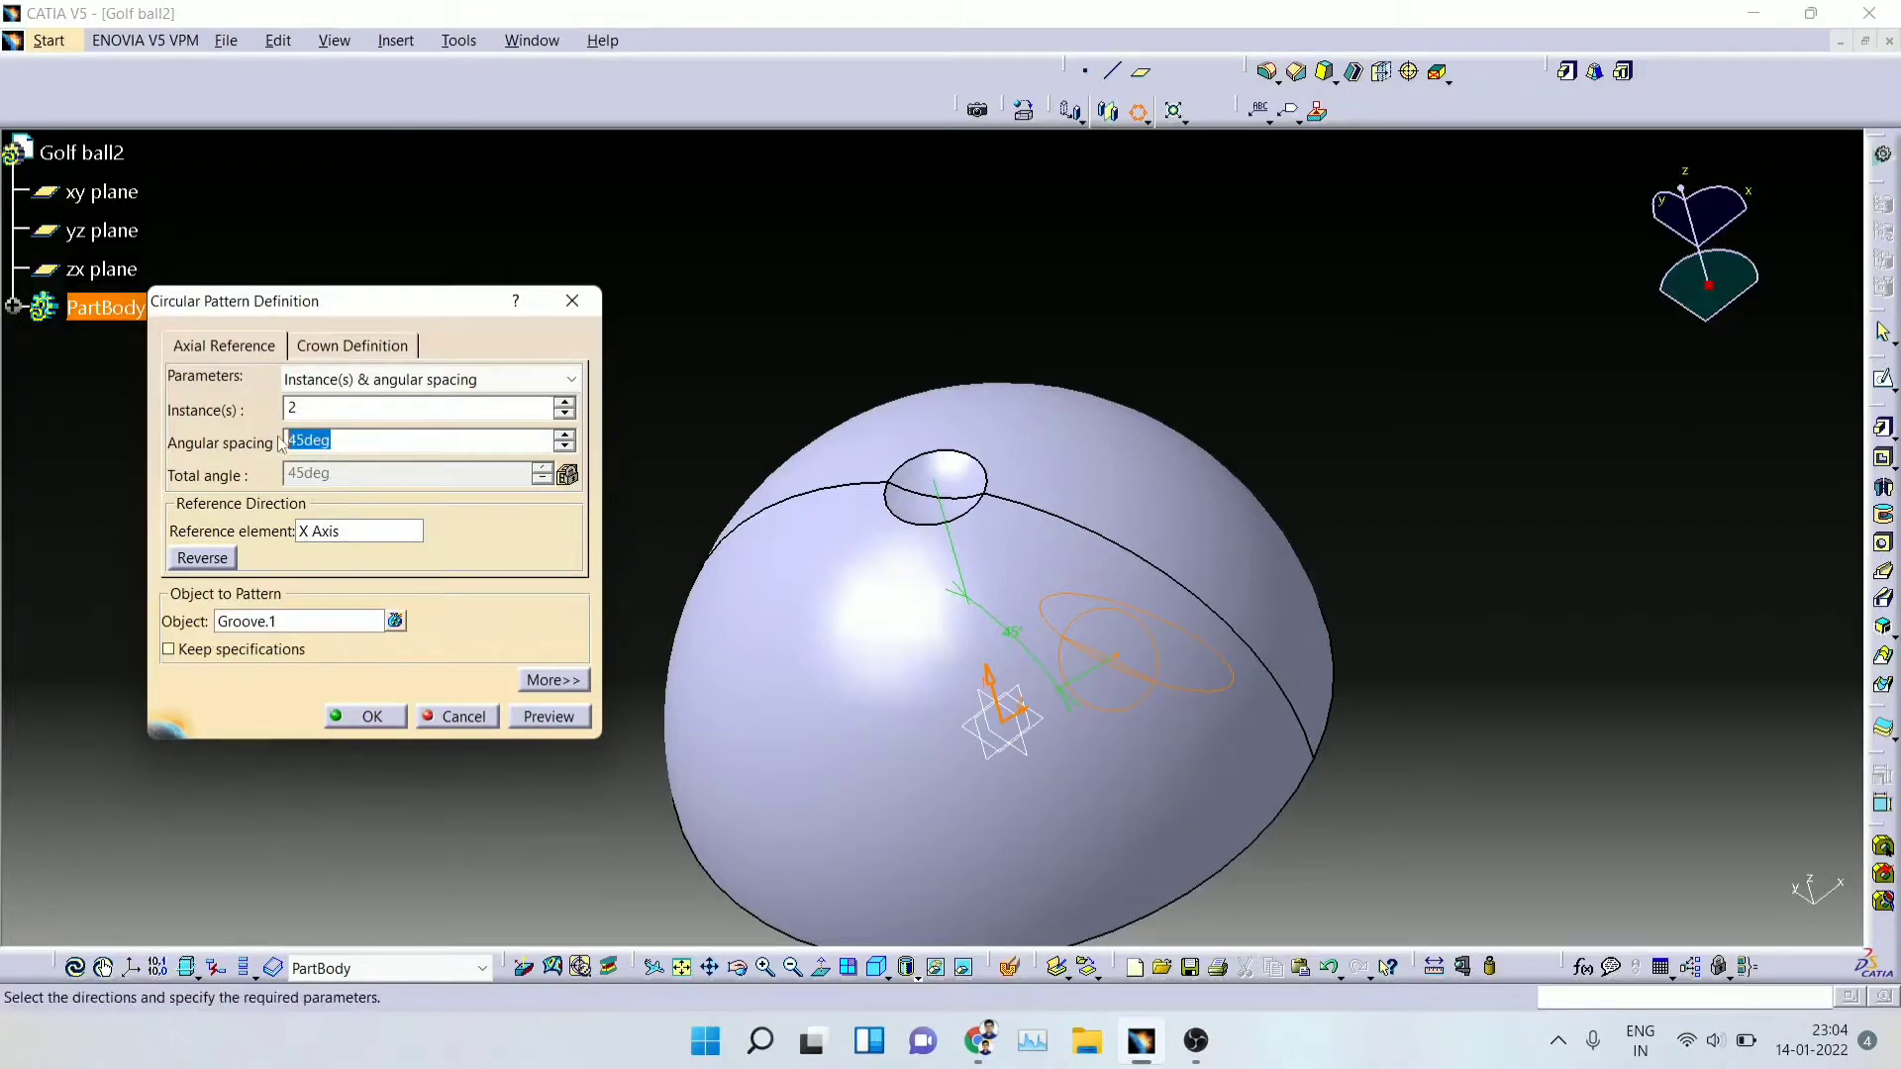
click(544, 716)
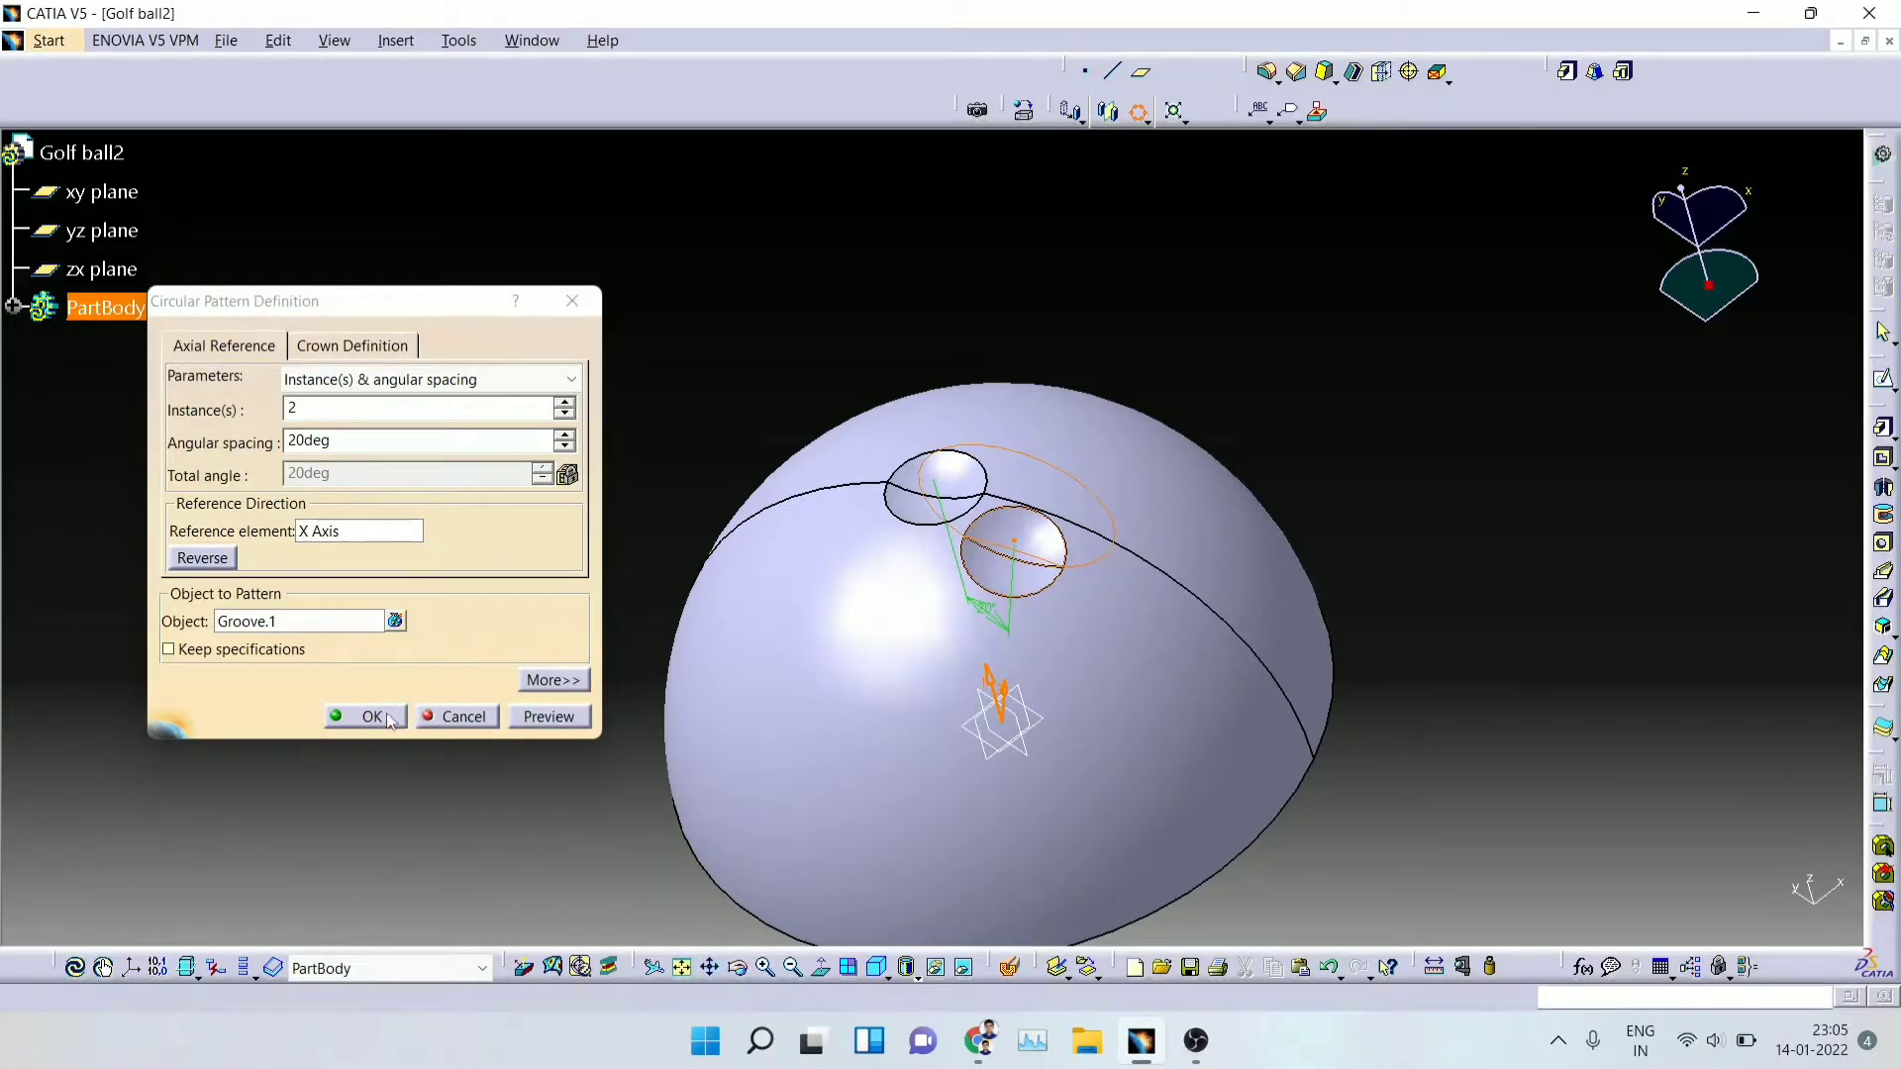
click(386, 656)
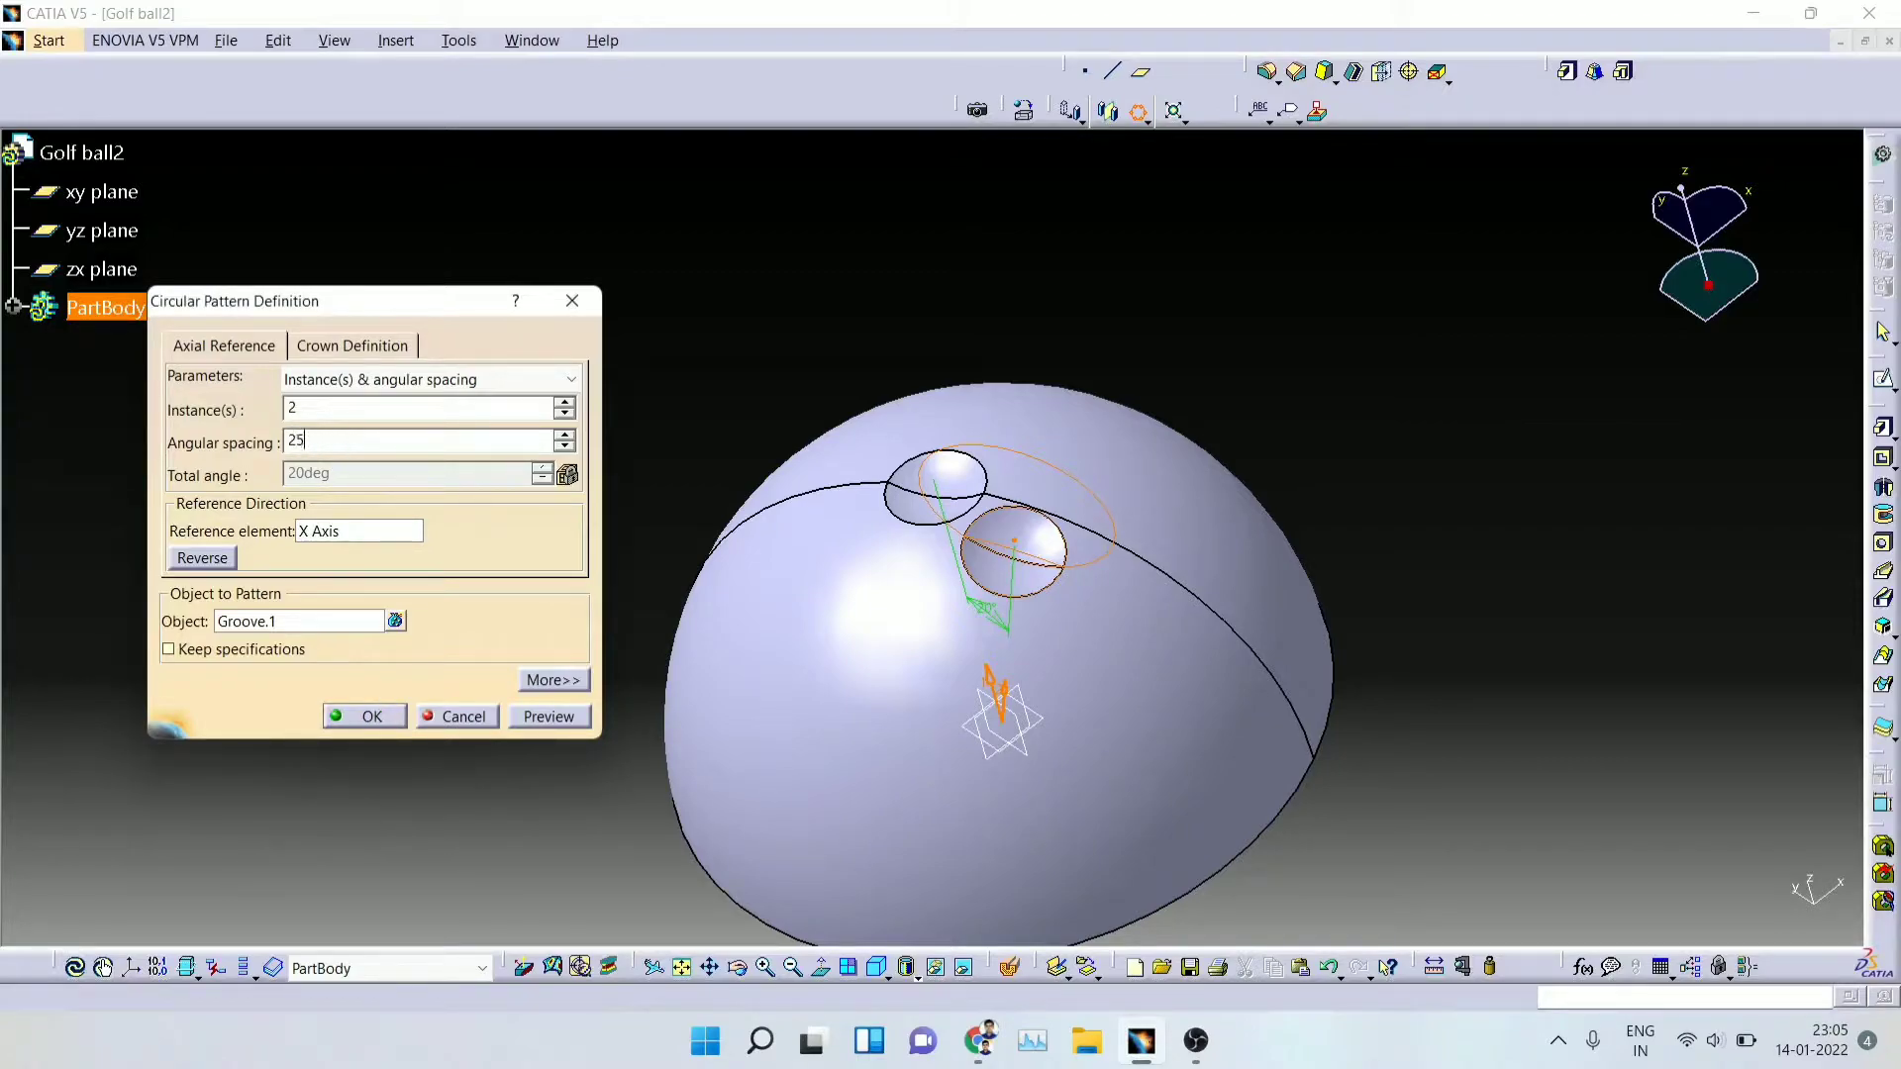
click(572, 720)
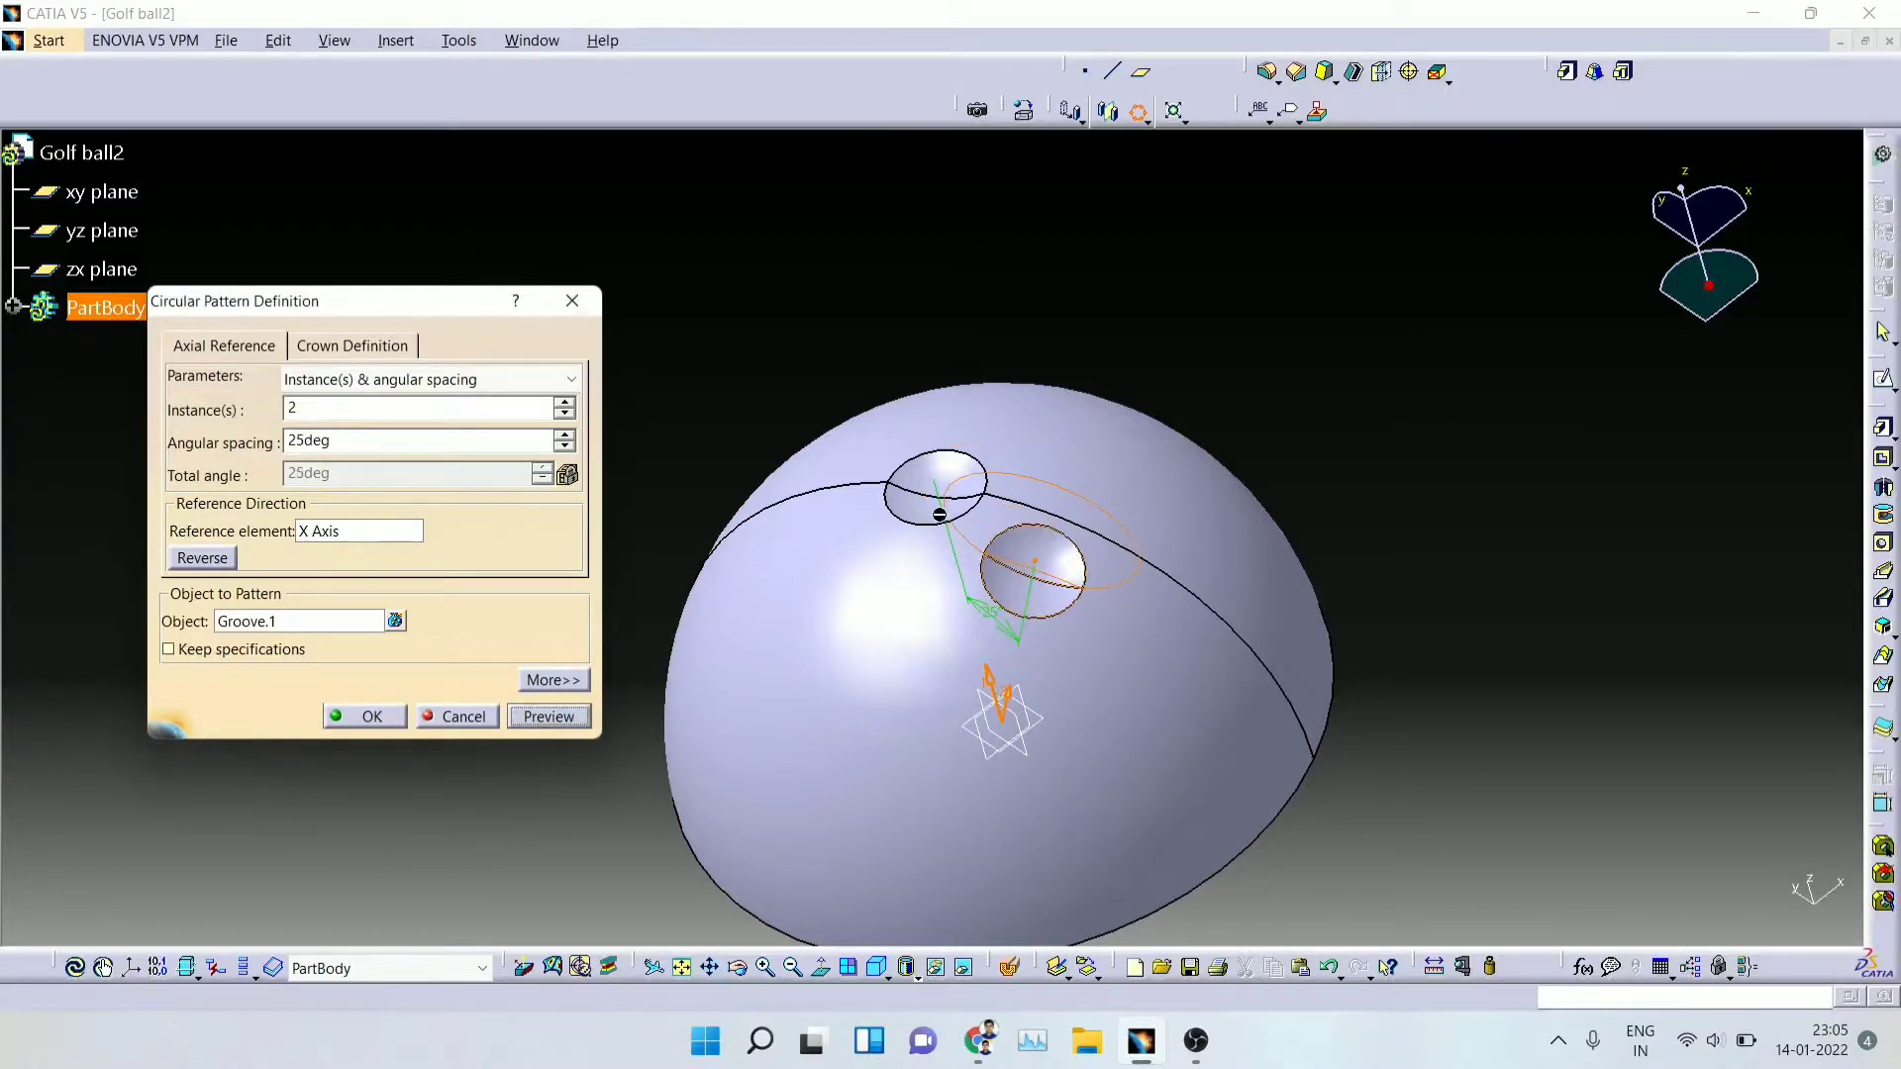
click(374, 718)
Step: Create a second circular pattern of the apex dimple about the X axis with 2 instances at 50° angular spacing
click(970, 495)
click(1107, 111)
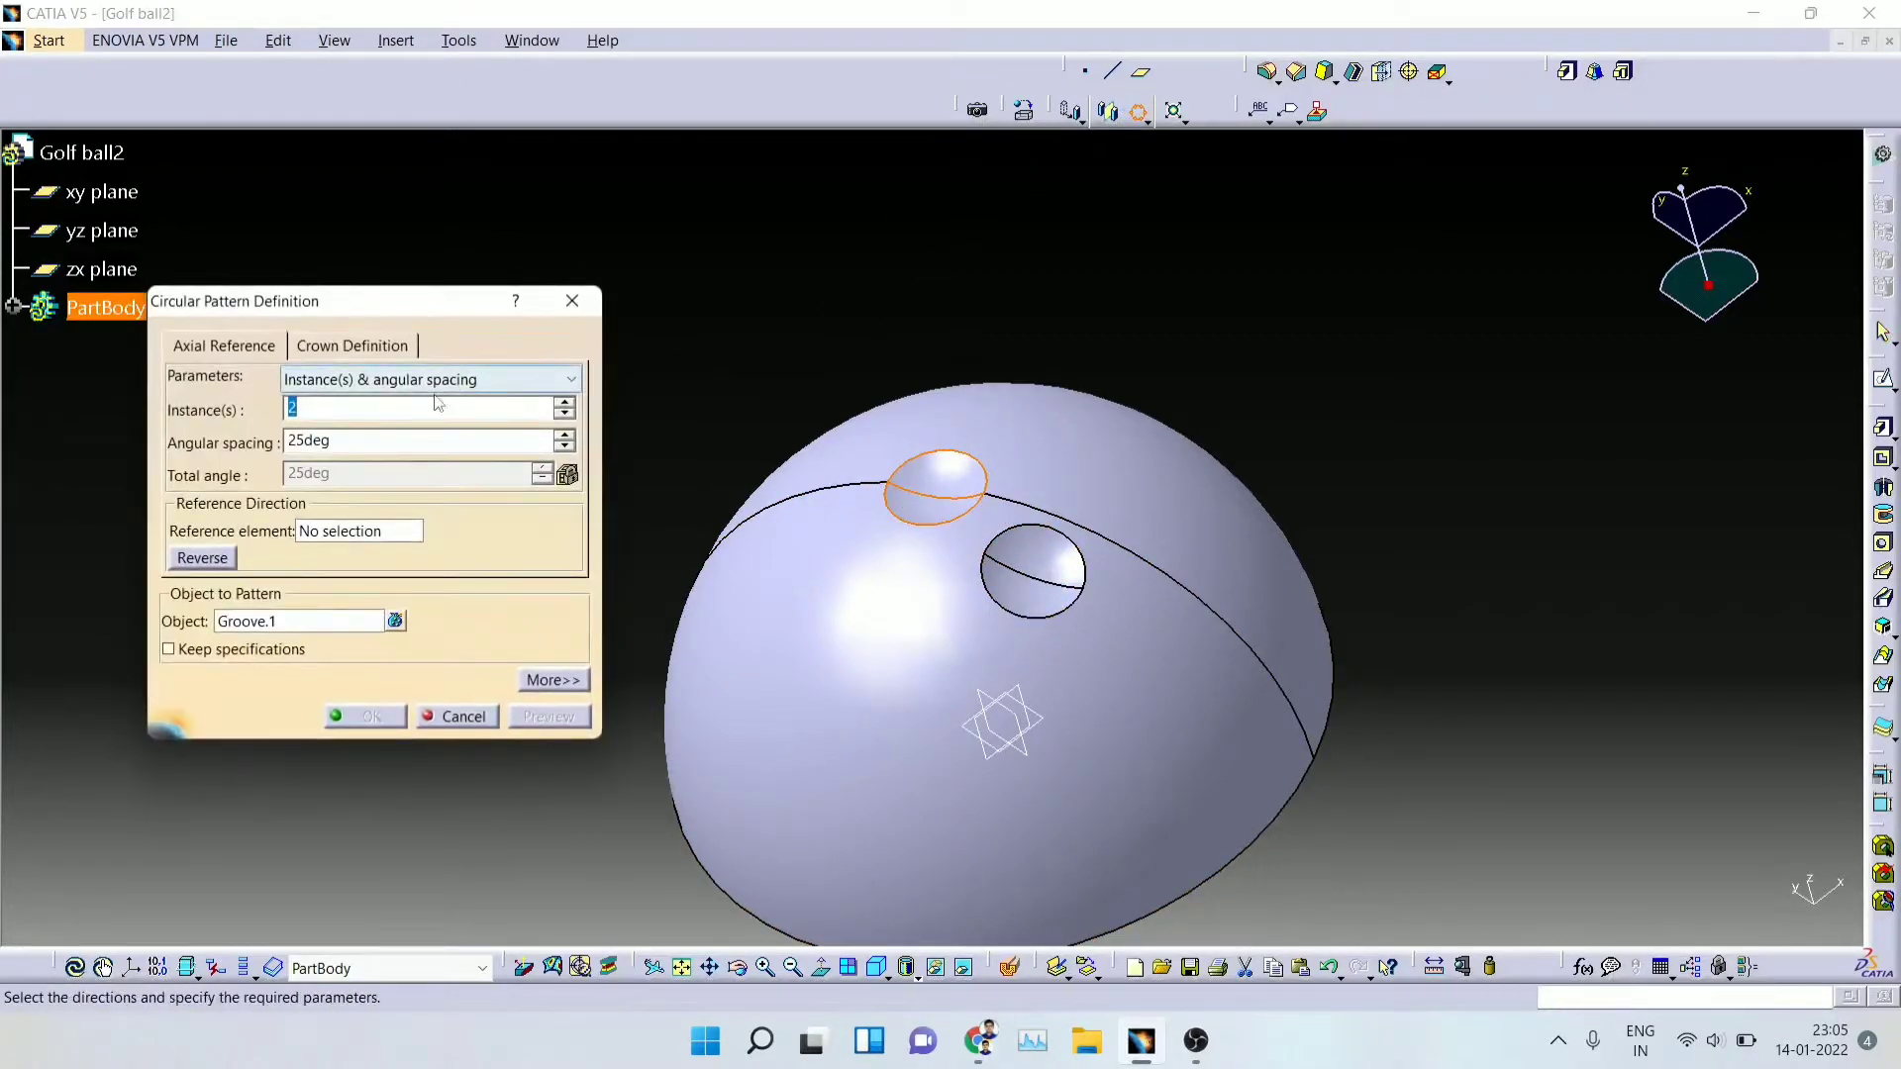
right_click(375, 531)
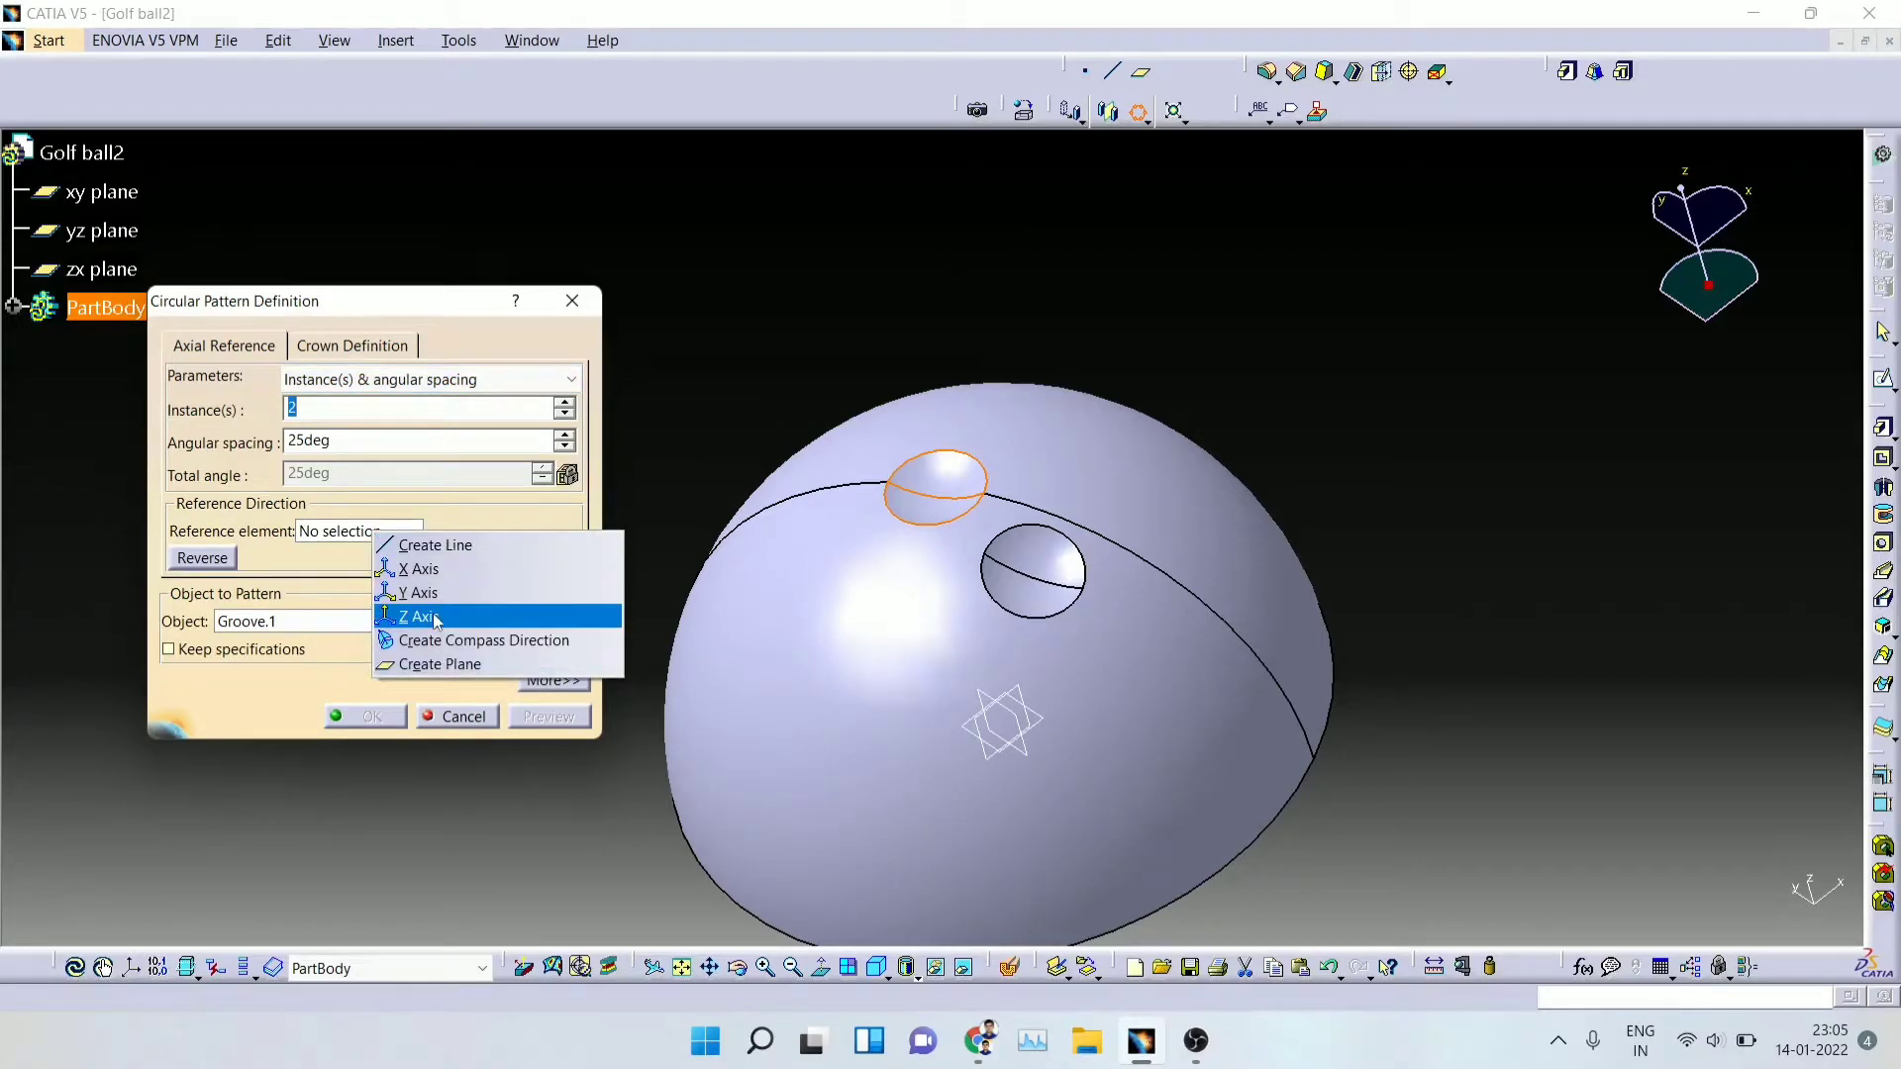
click(420, 568)
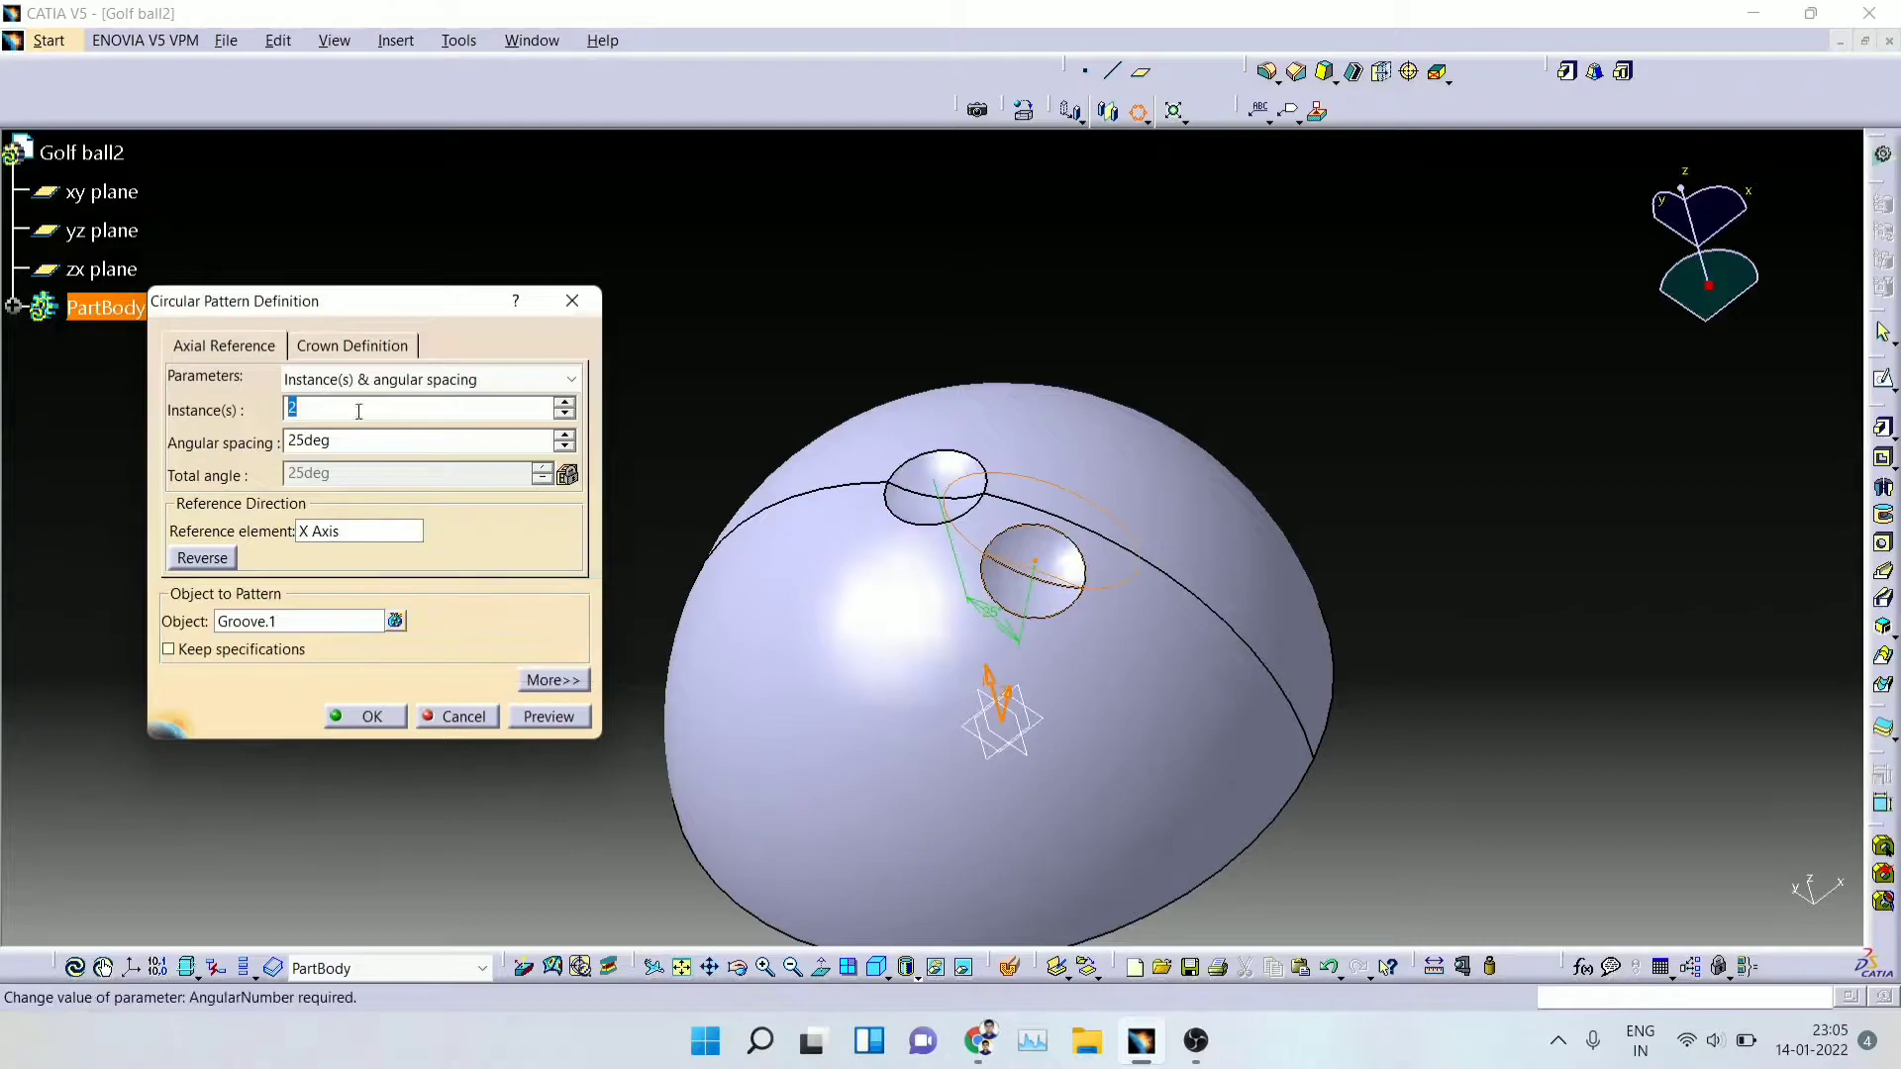
key(Return)
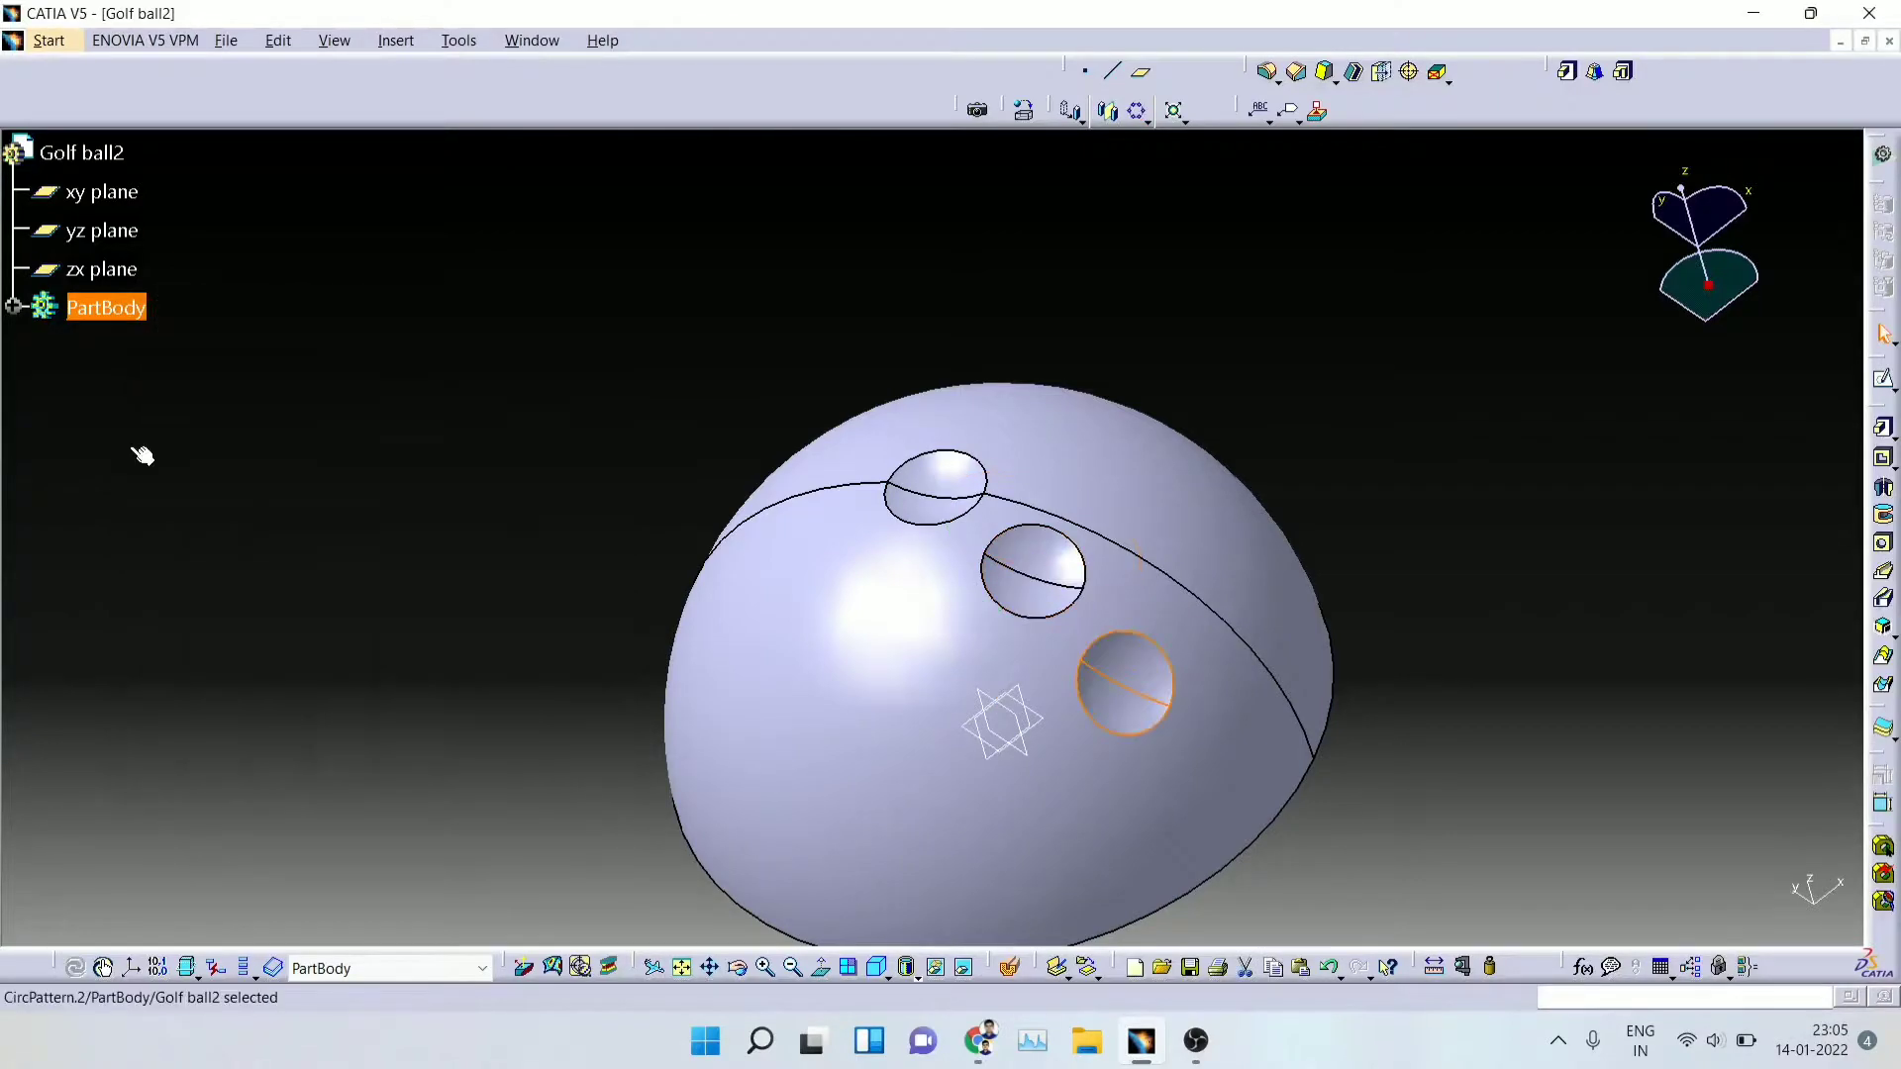
Step: Create a third circular pattern of the apex dimple about the X axis with 2 instances at 75° angular spacing
right_click(947, 503)
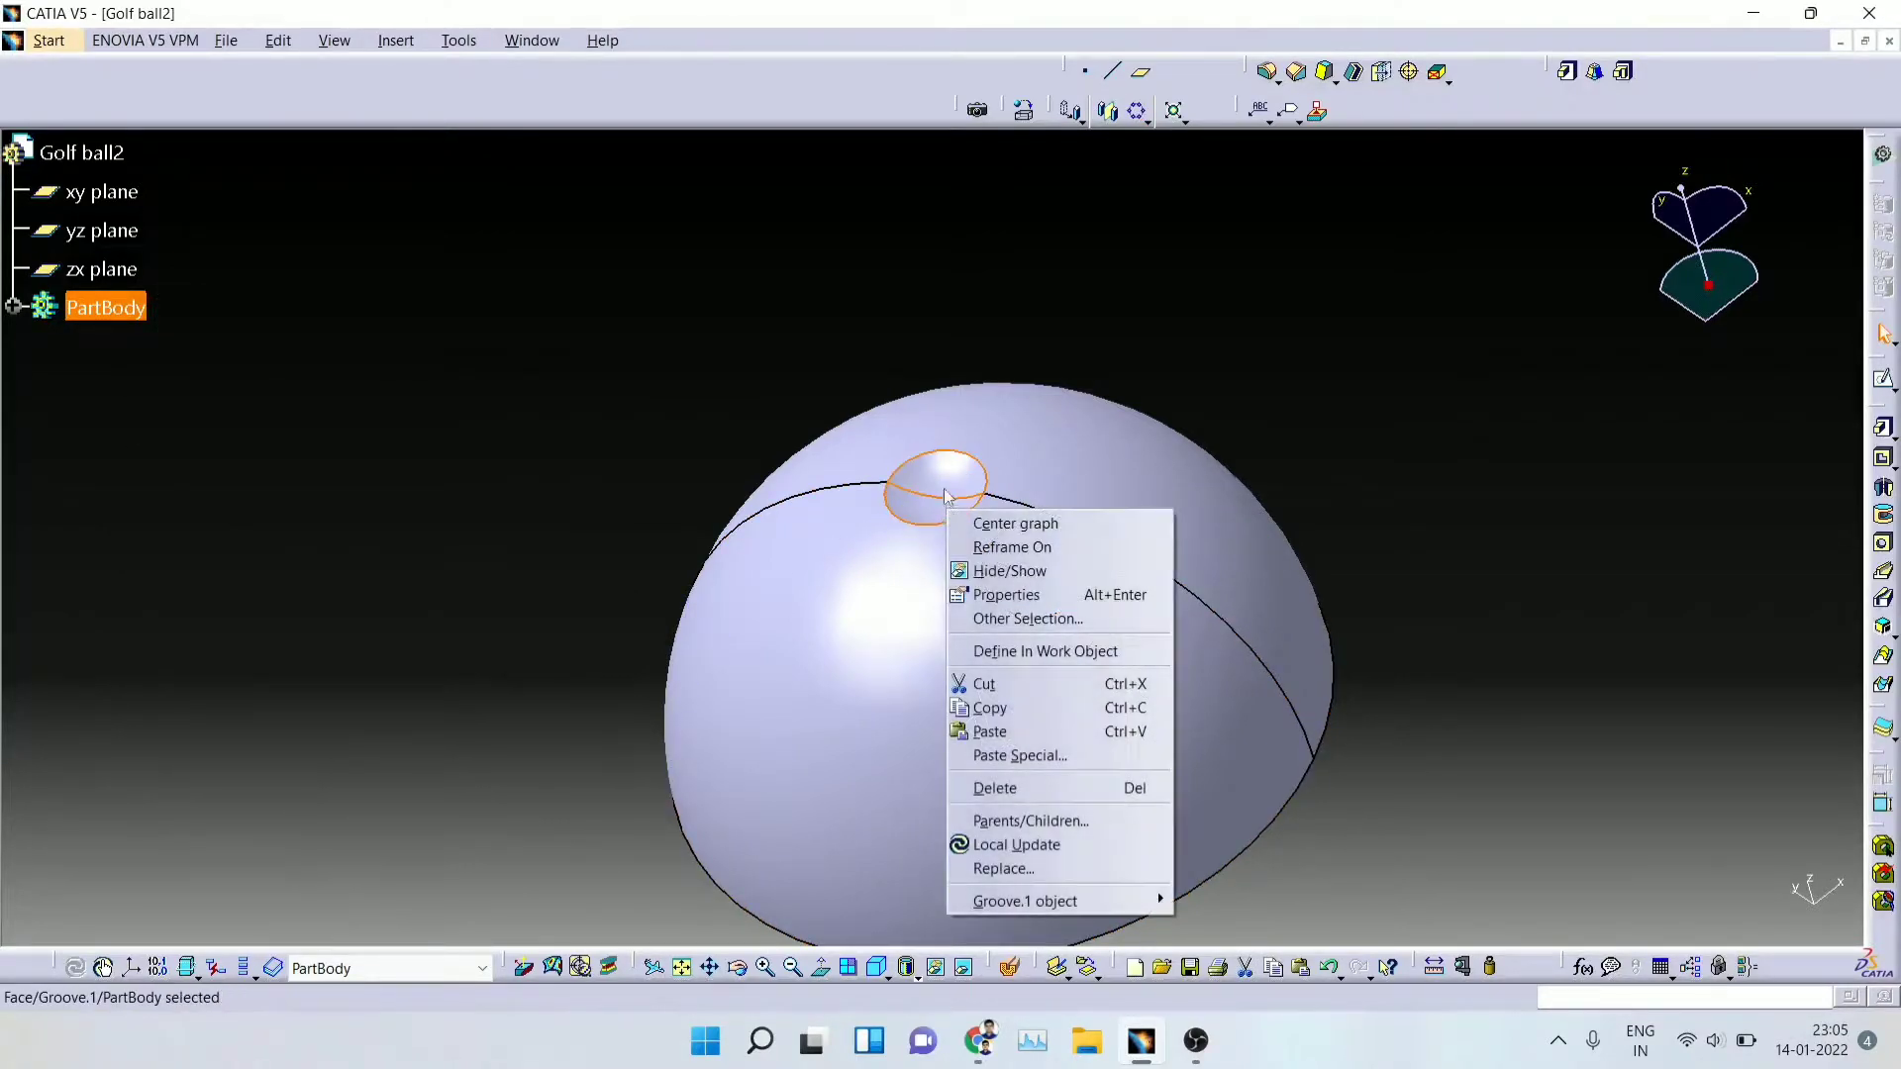
click(1147, 117)
click(1138, 112)
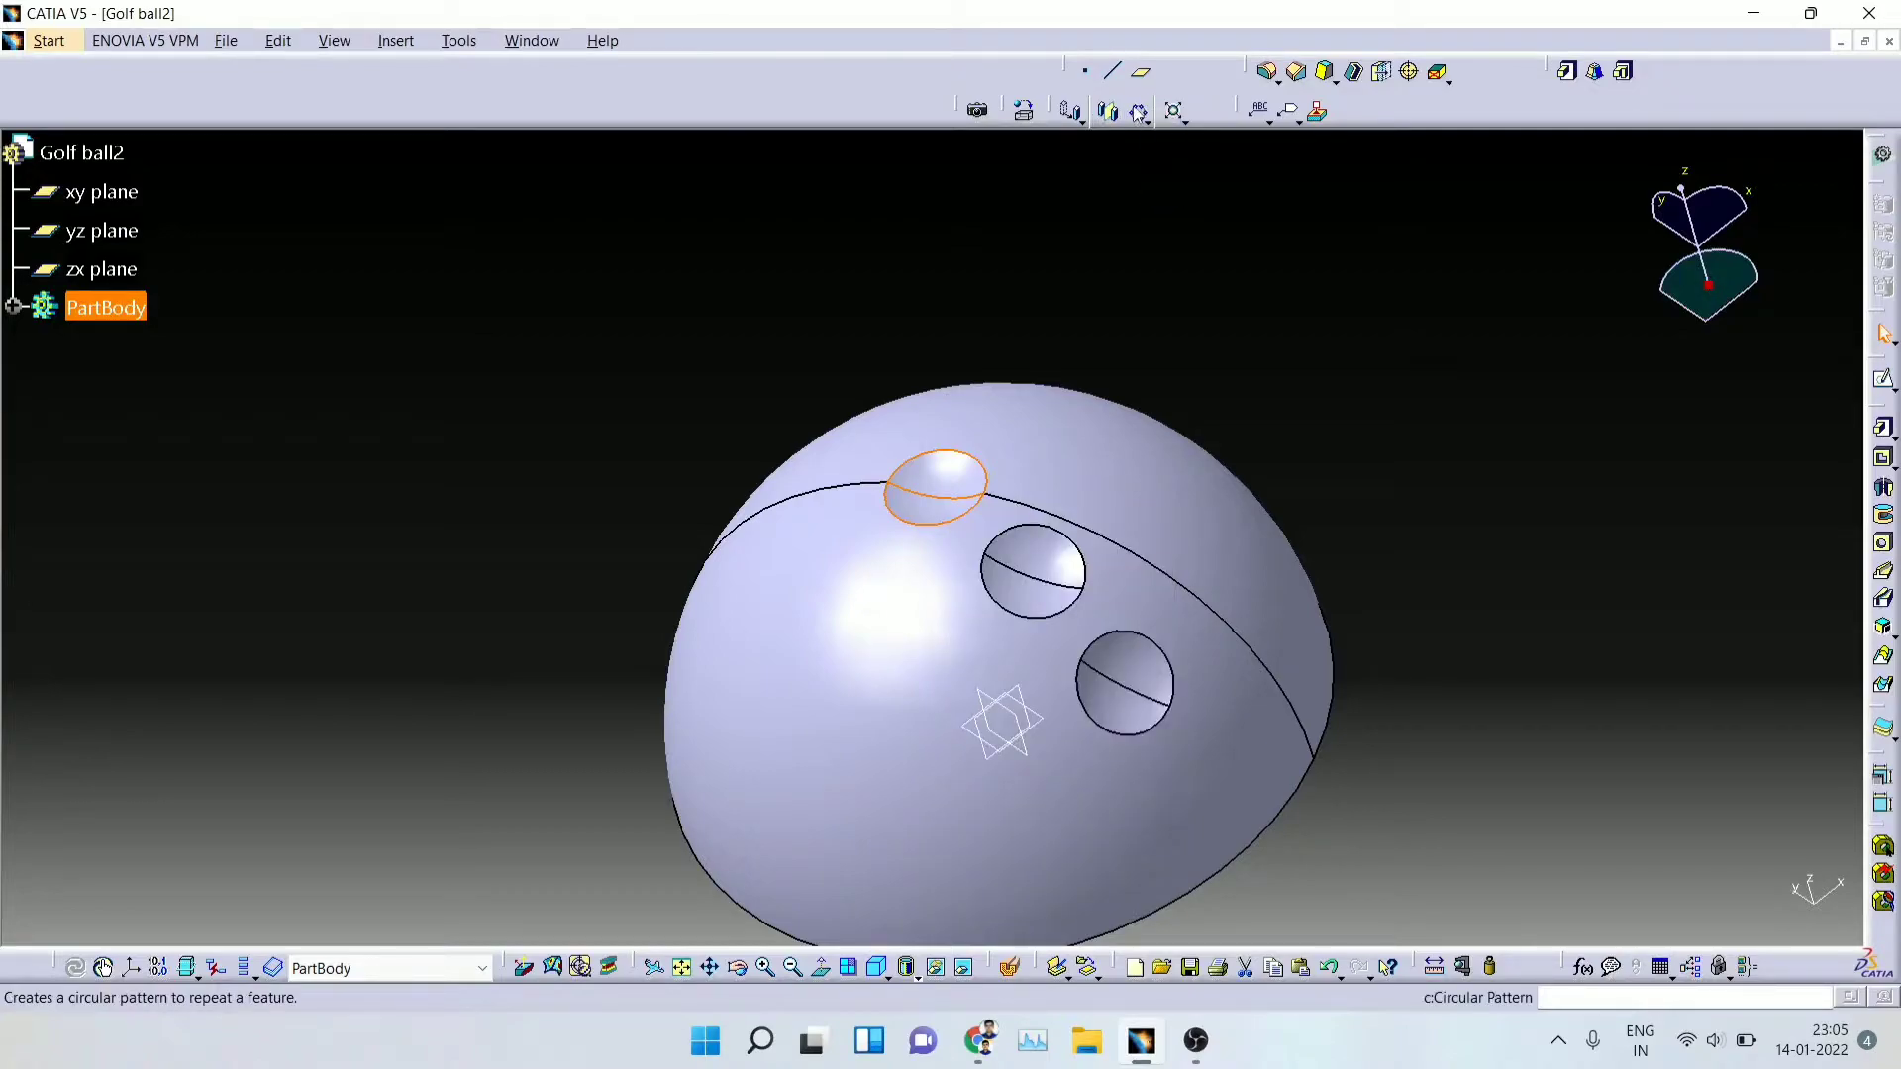
click(473, 437)
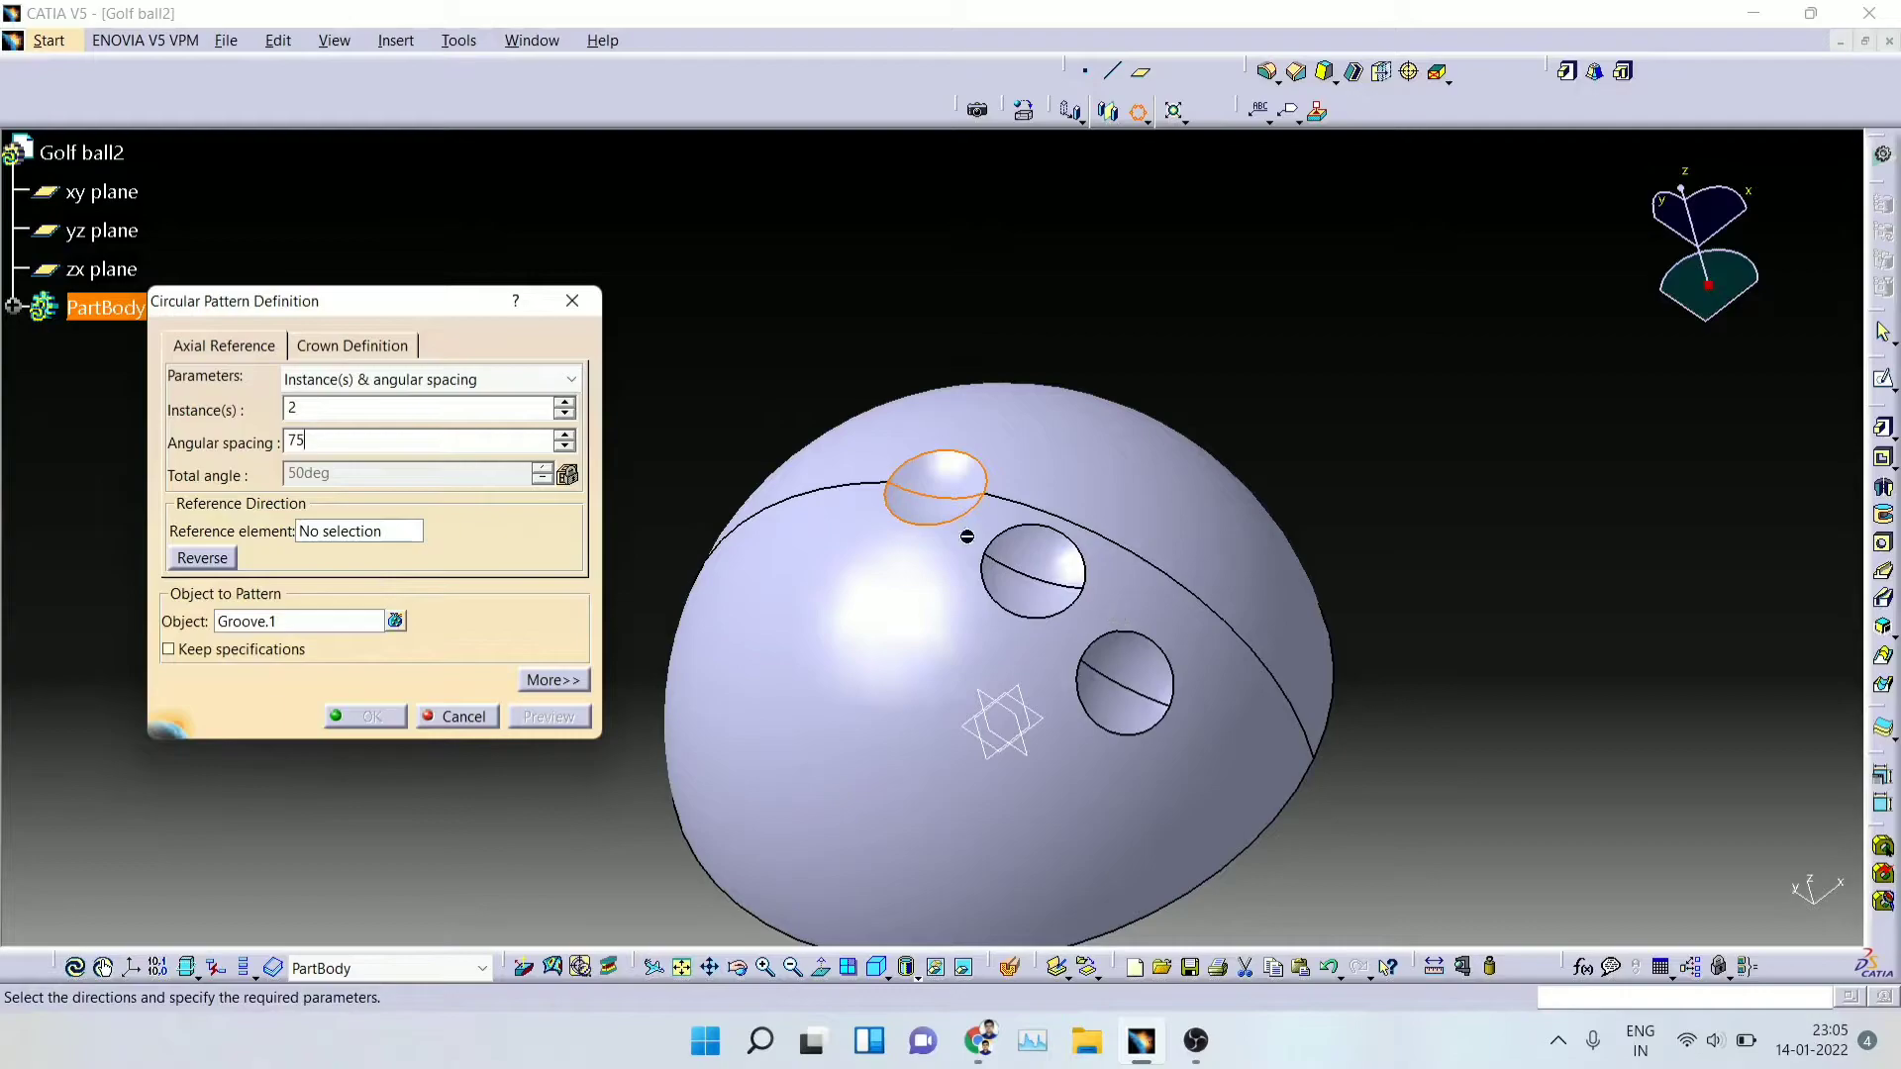
right_click(365, 535)
click(428, 566)
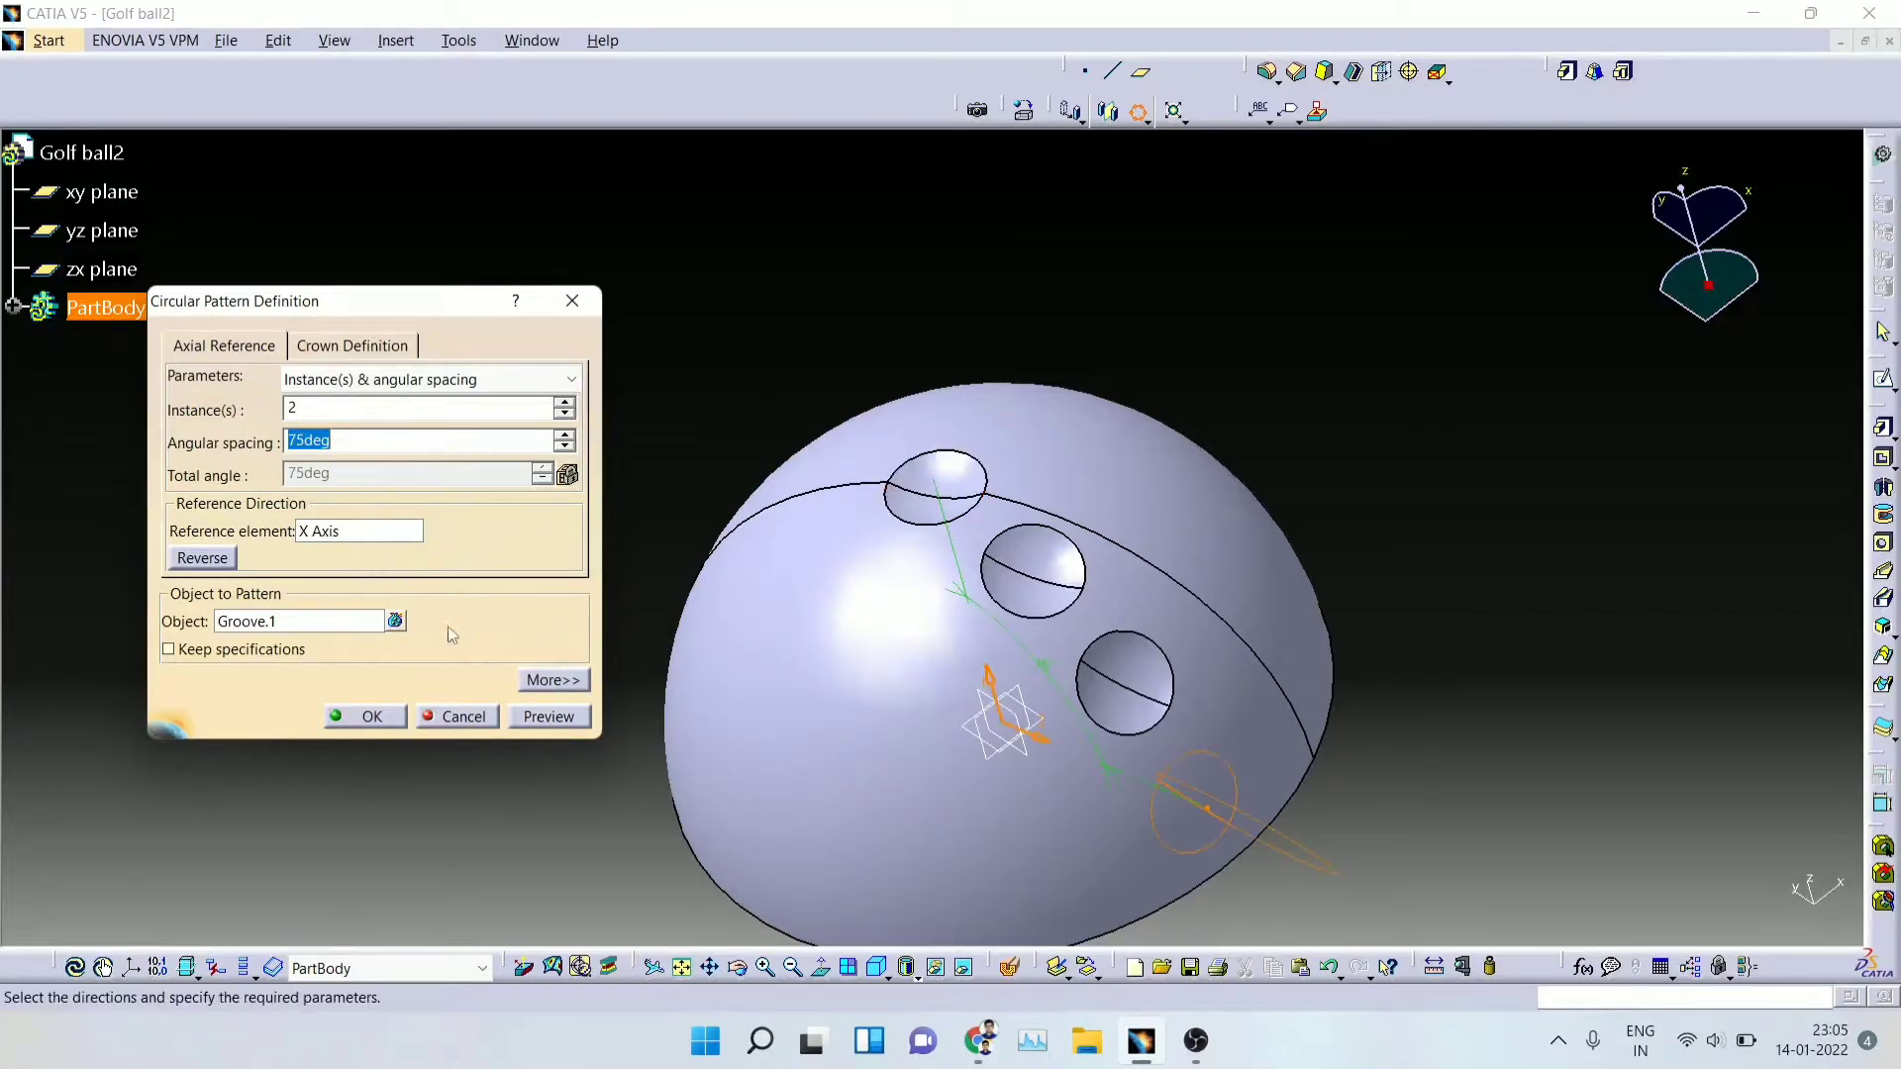
click(365, 716)
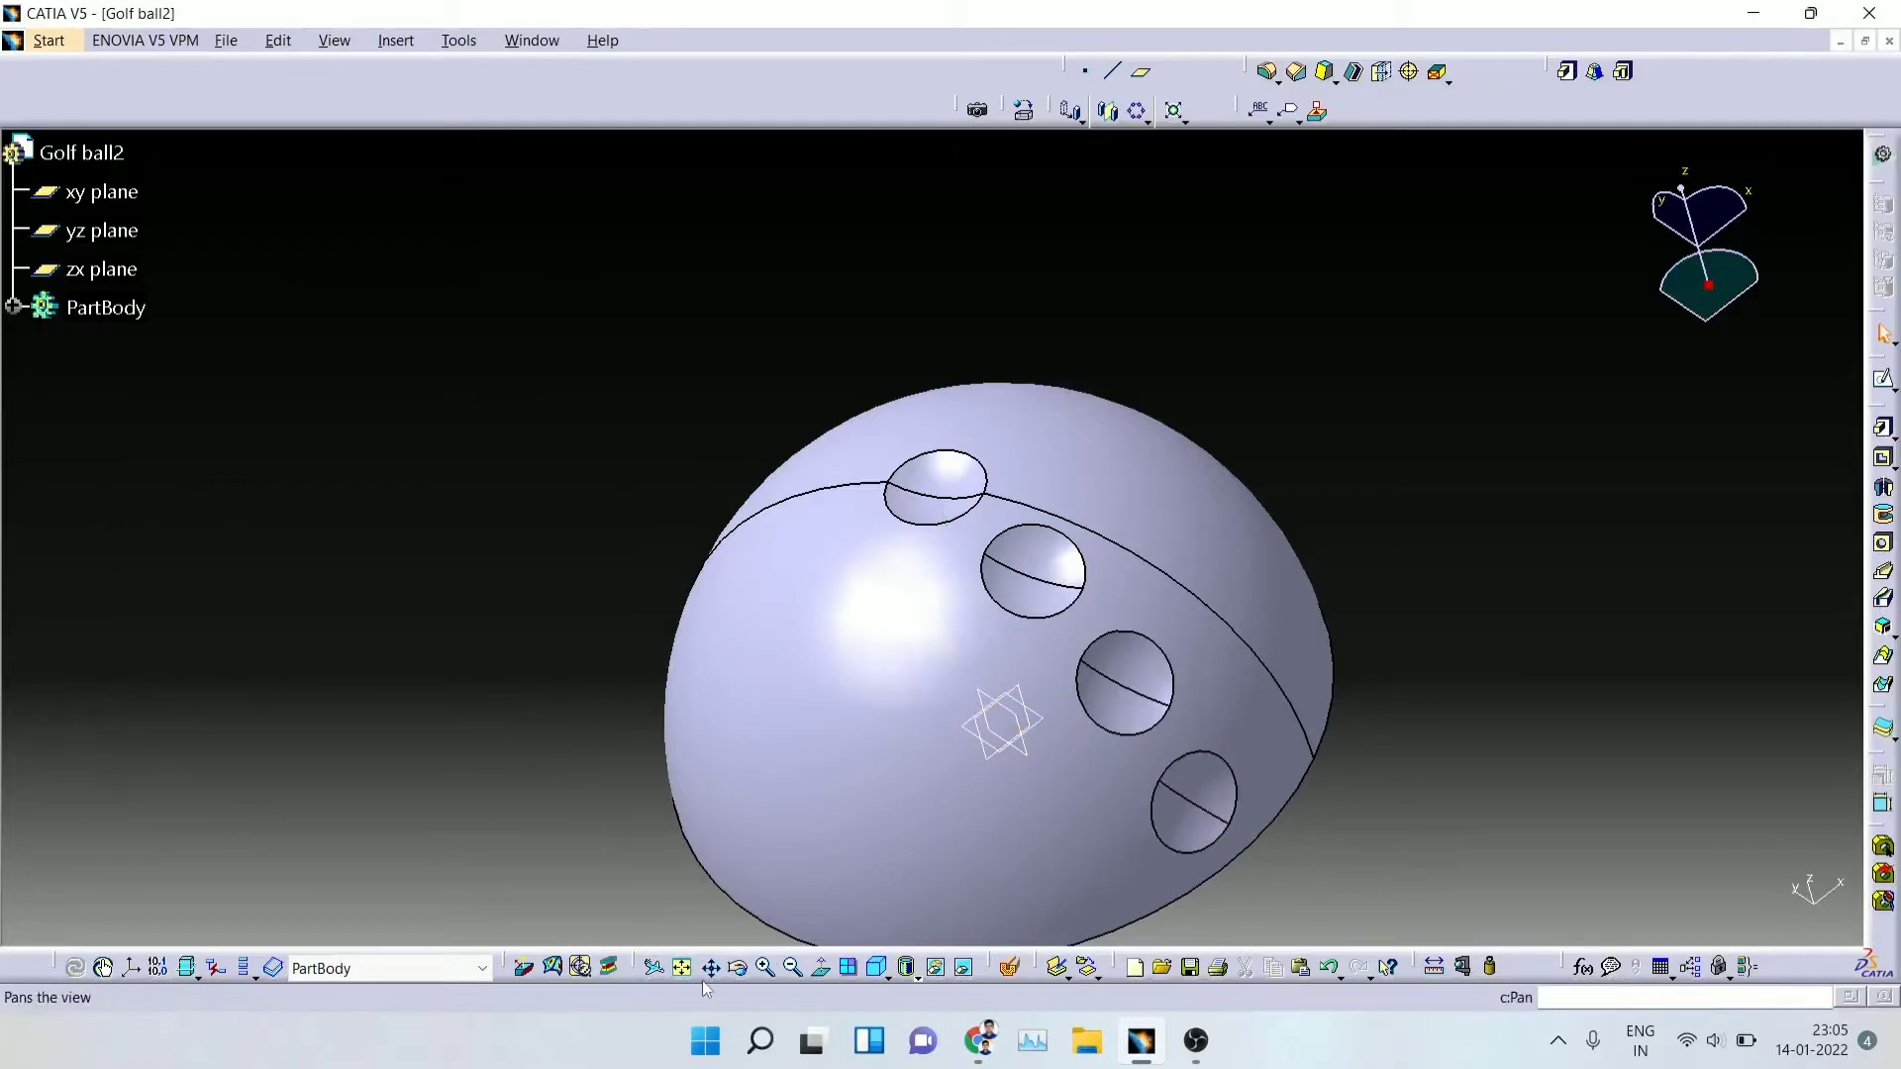
middle_drag(857, 871, 1098, 800)
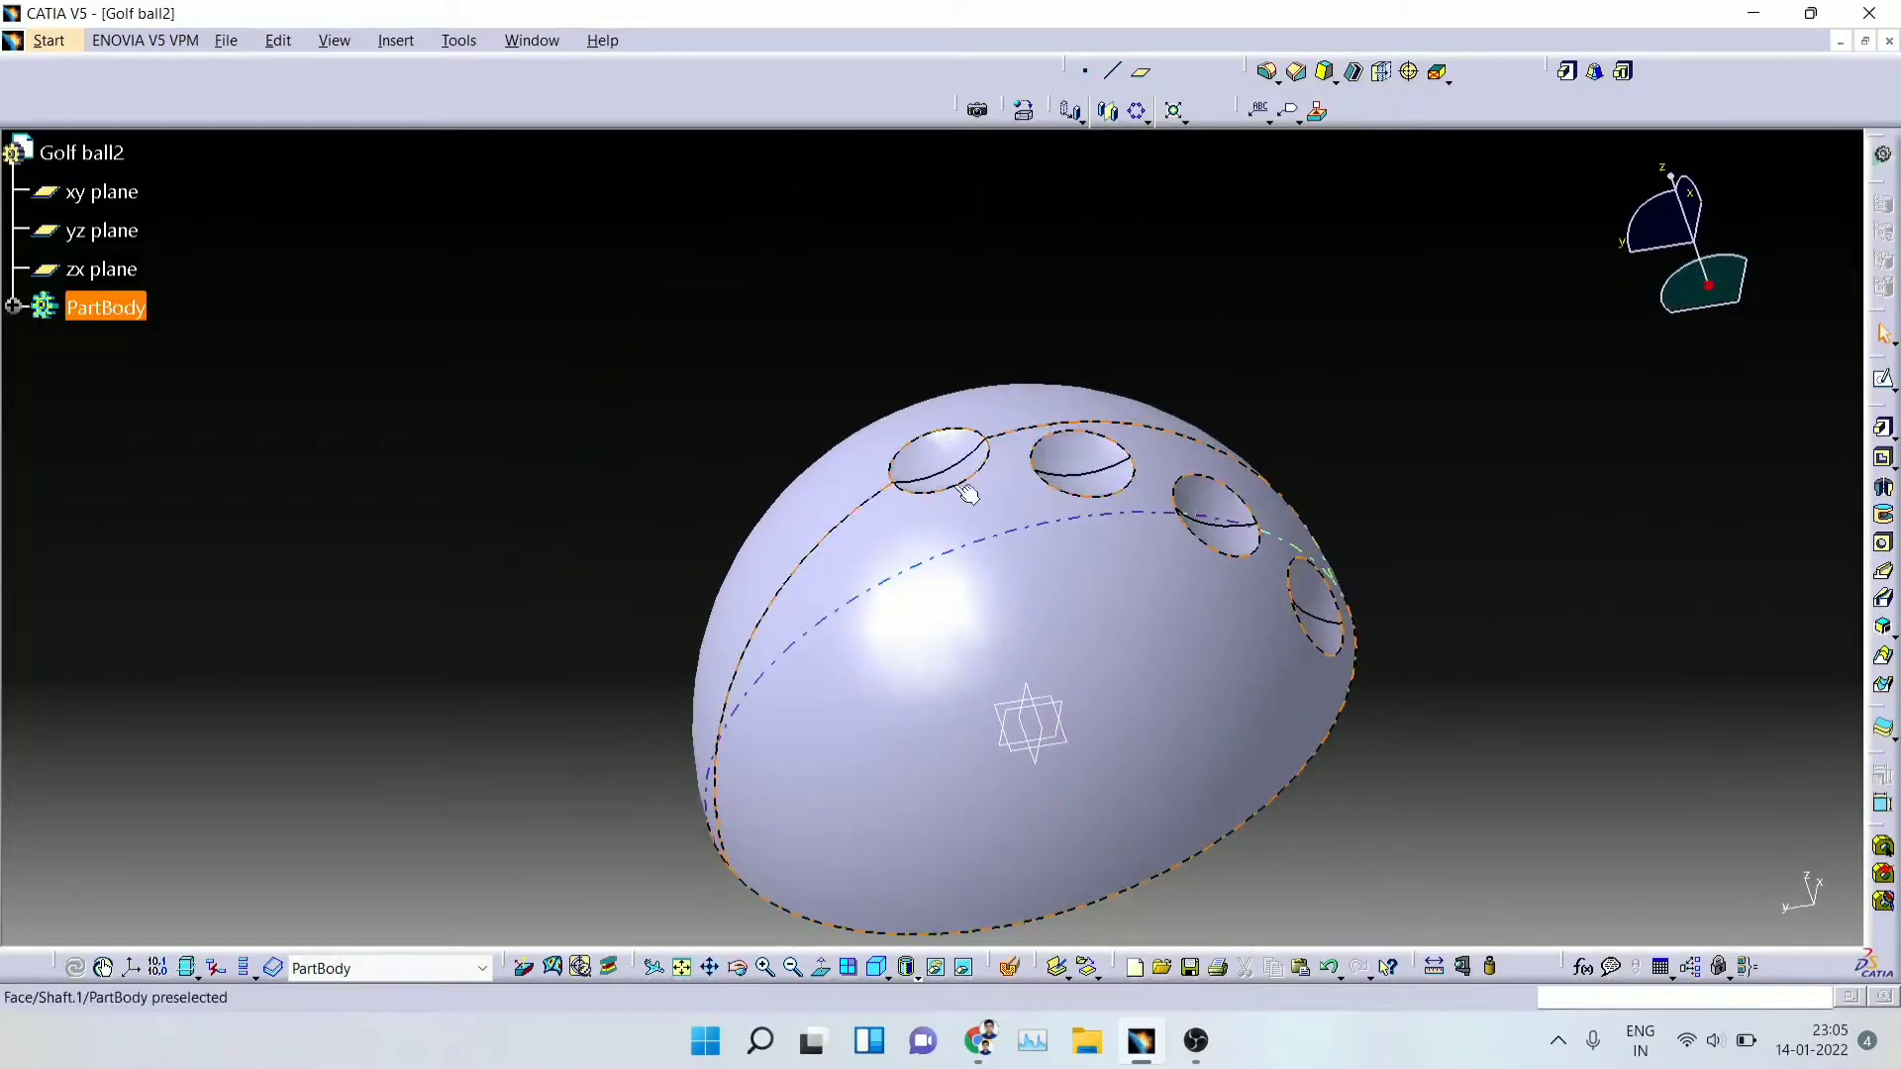
click(1138, 112)
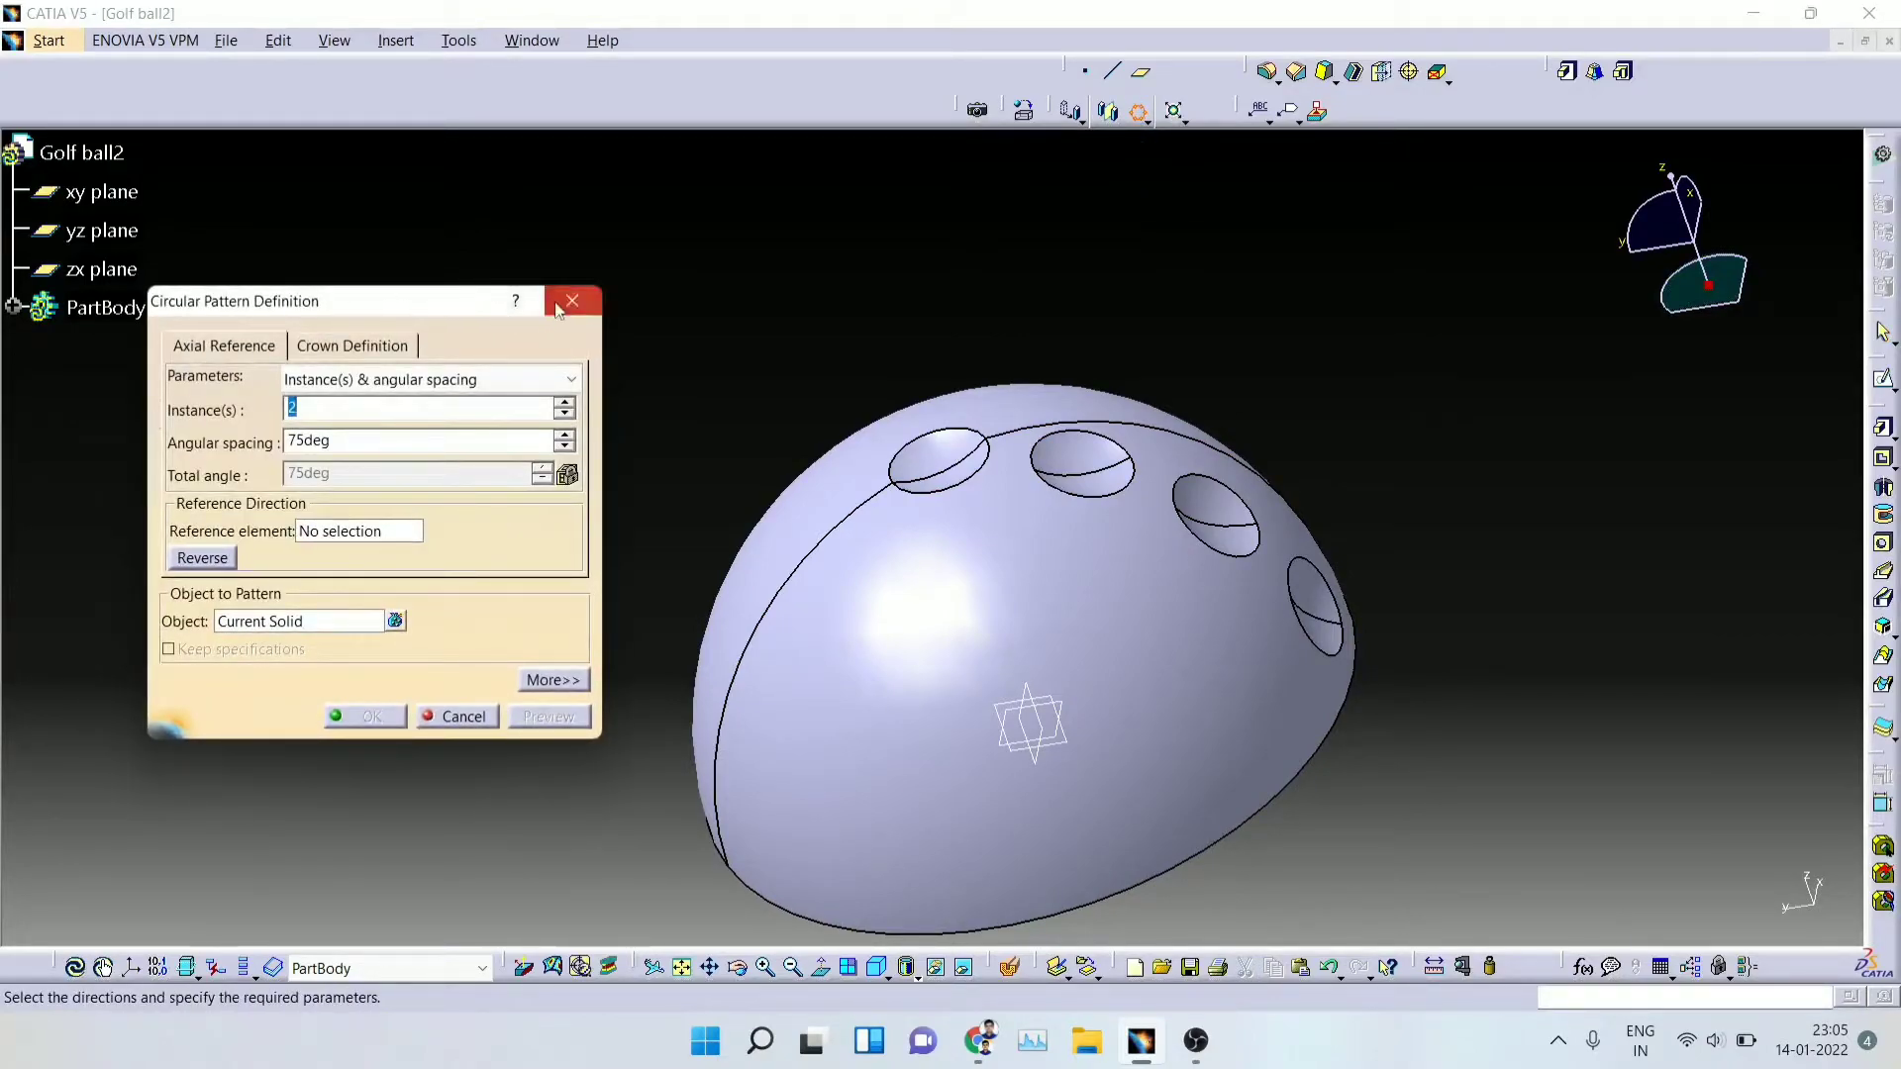
click(558, 310)
middle_drag(994, 633, 967, 737)
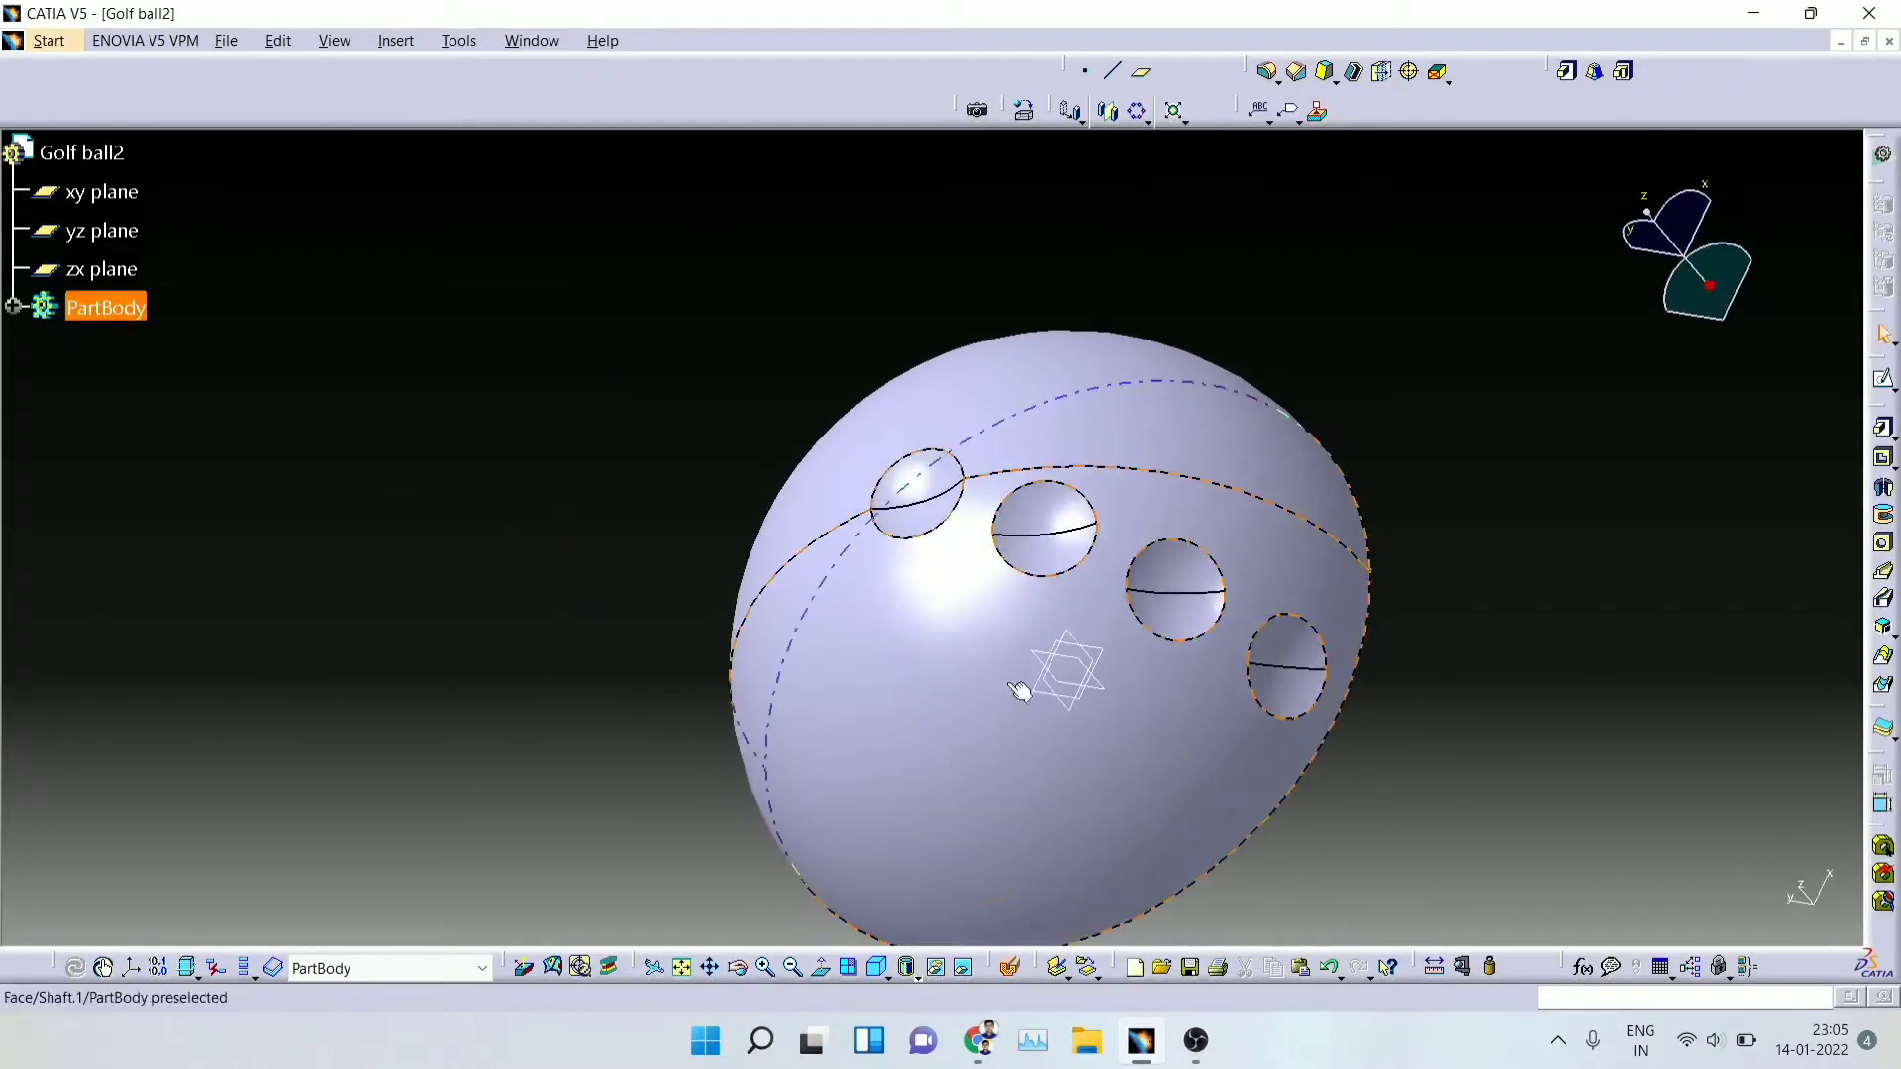
Step: Pattern the dimple next to the apex around the Z axis as a complete crown of 6 instances
click(1138, 112)
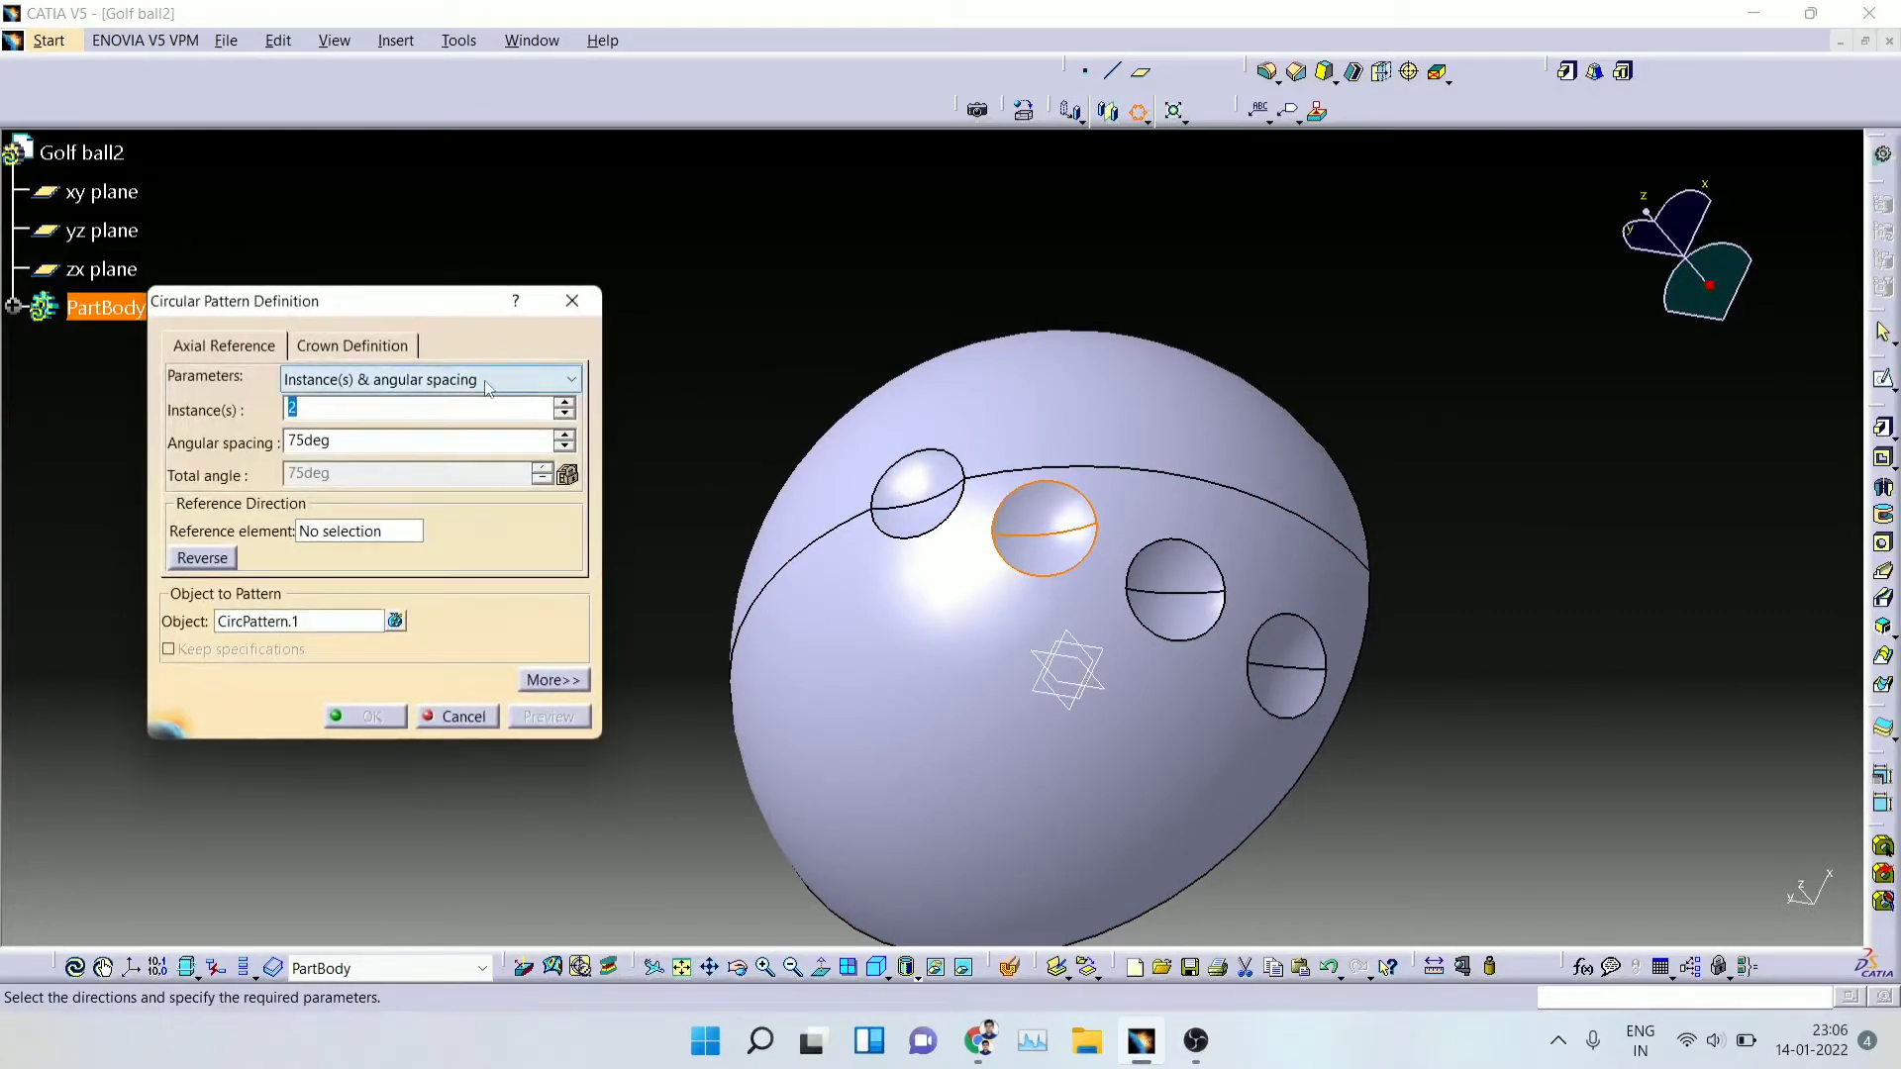
click(425, 381)
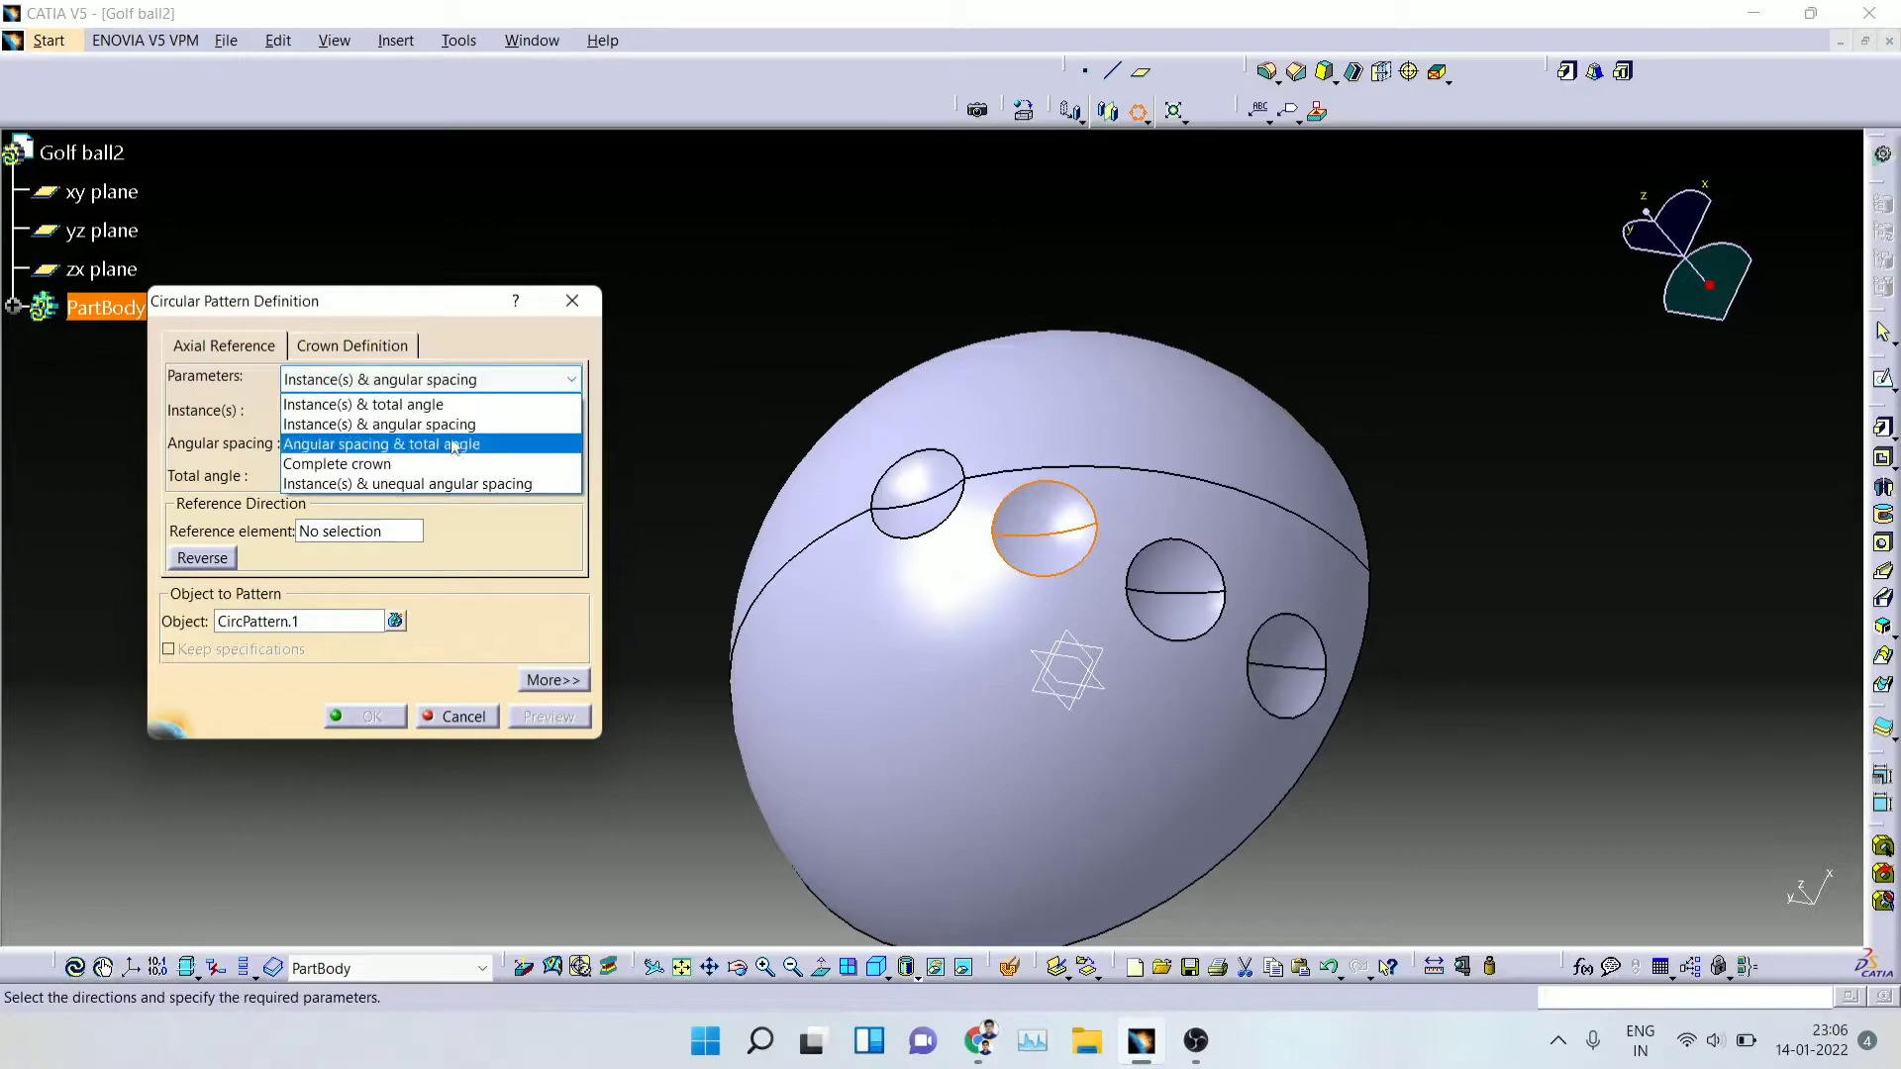
click(426, 464)
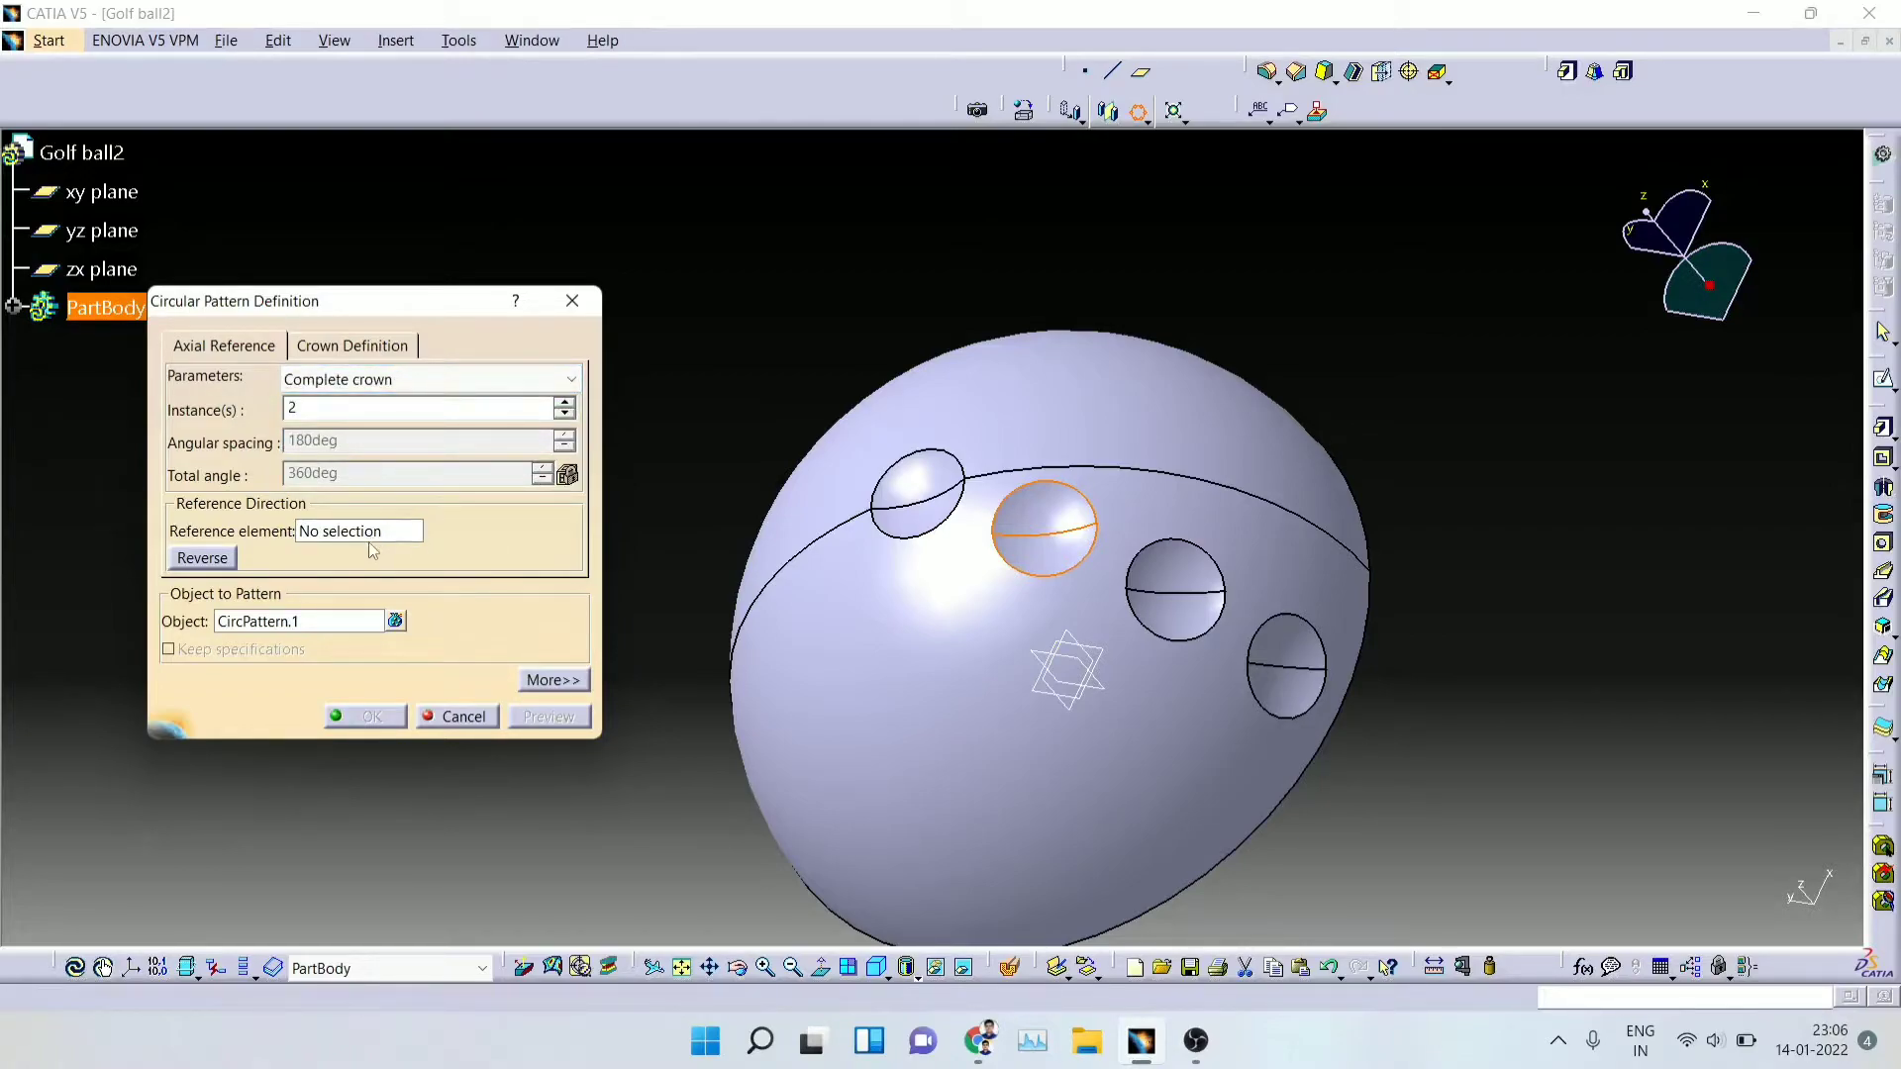
right_click(370, 543)
click(459, 624)
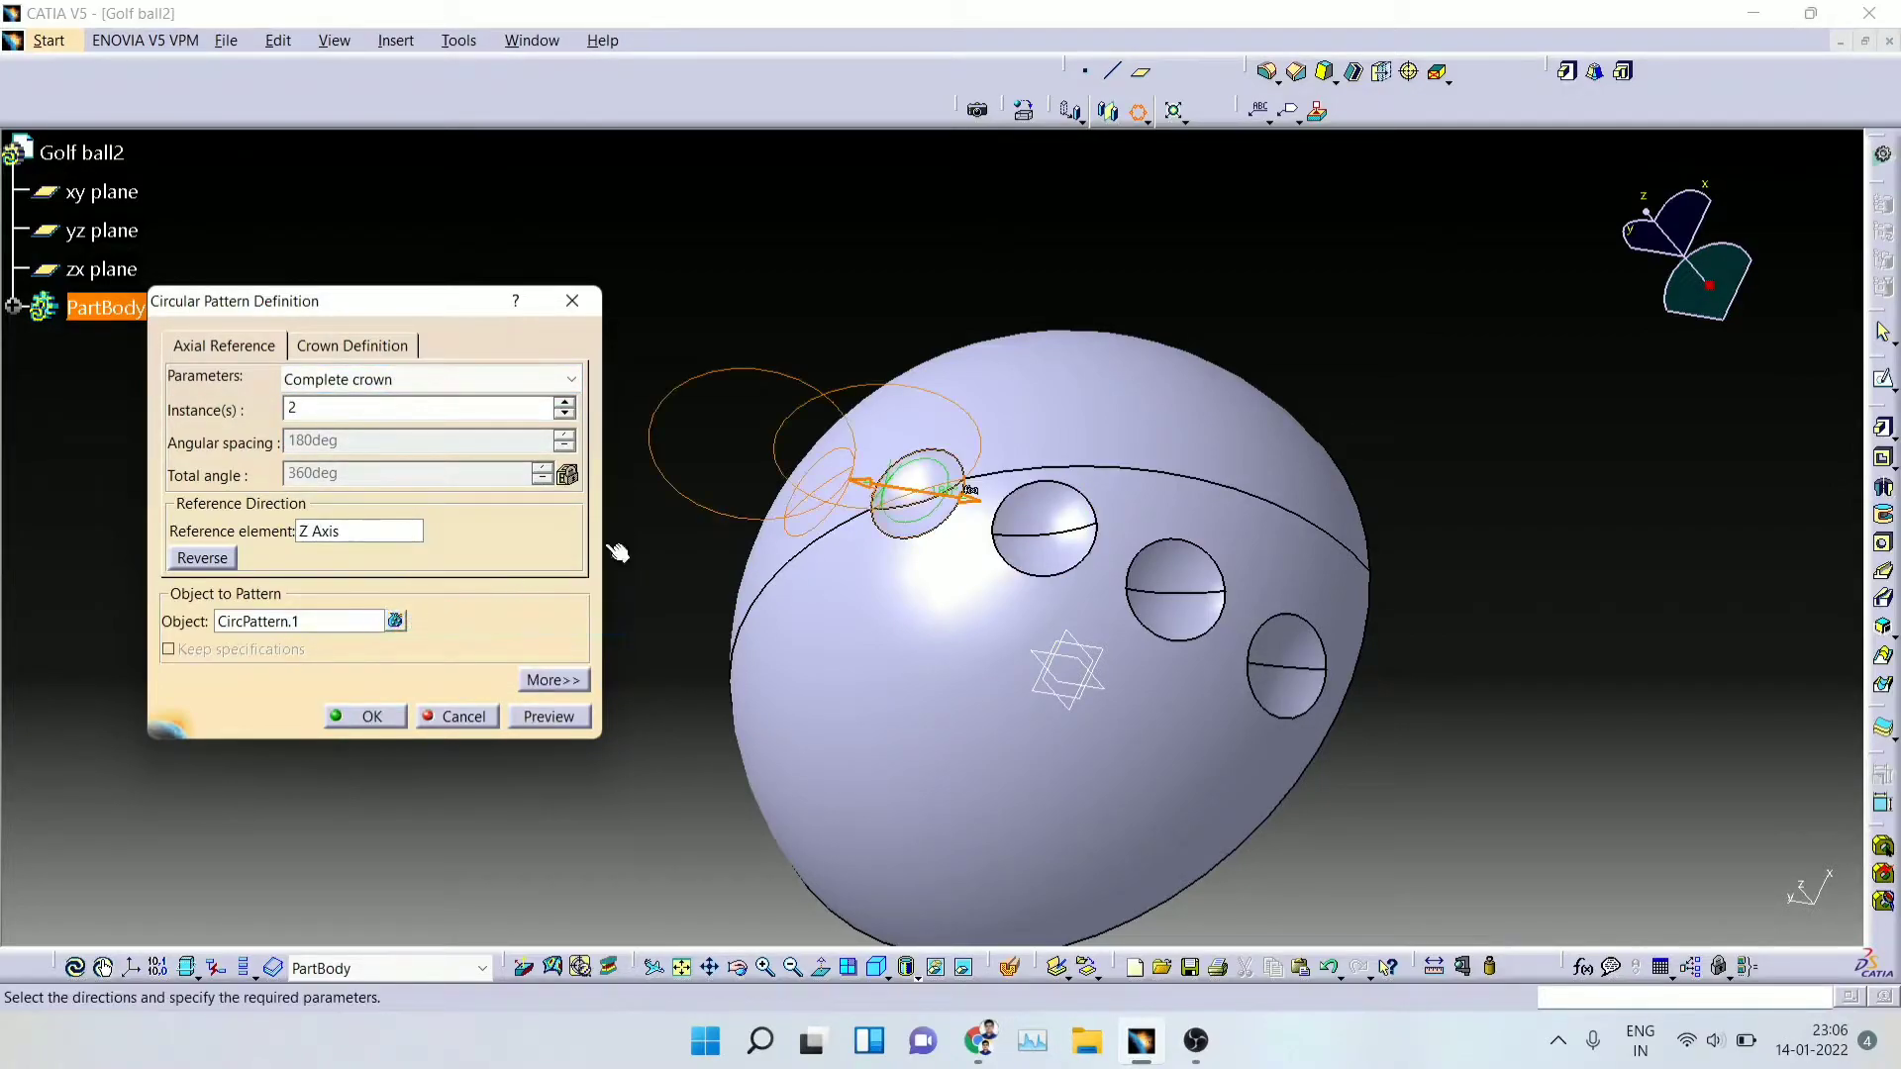
middle_drag(634, 940, 1162, 755)
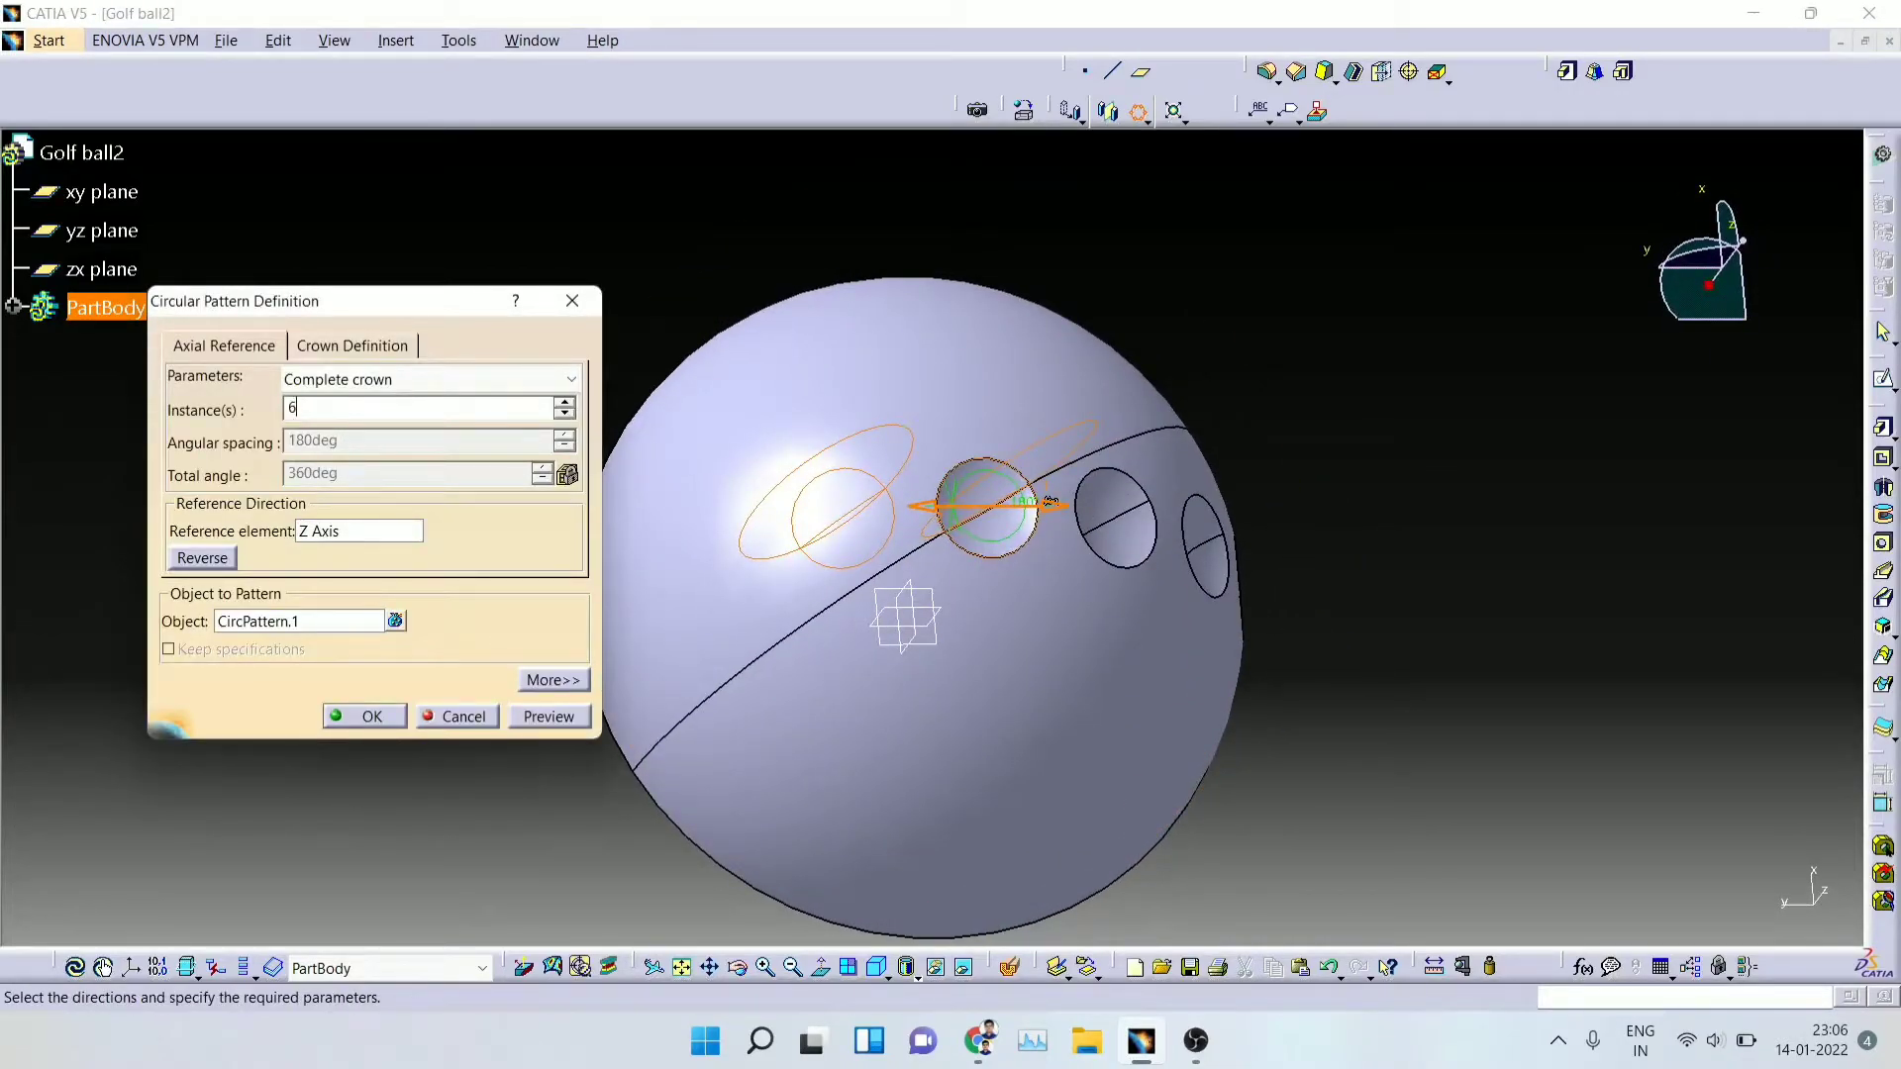
click(572, 711)
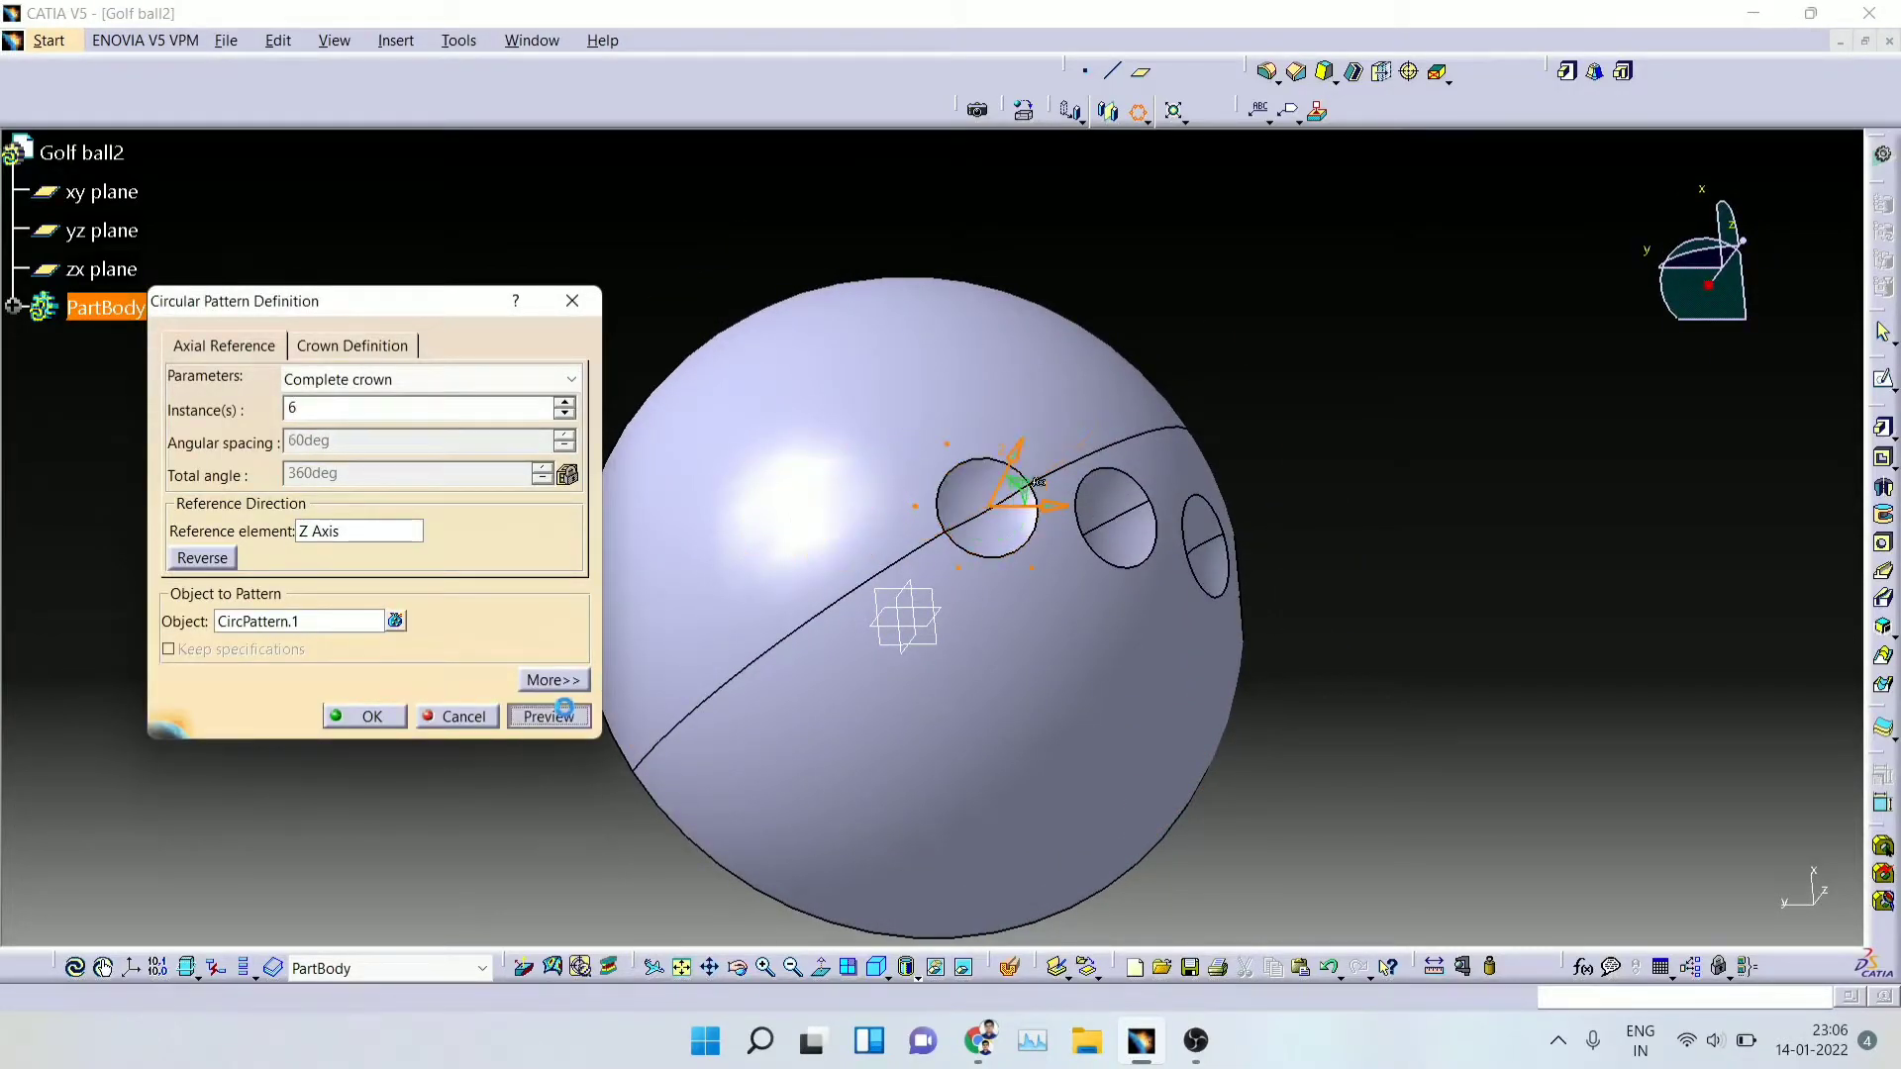
click(401, 715)
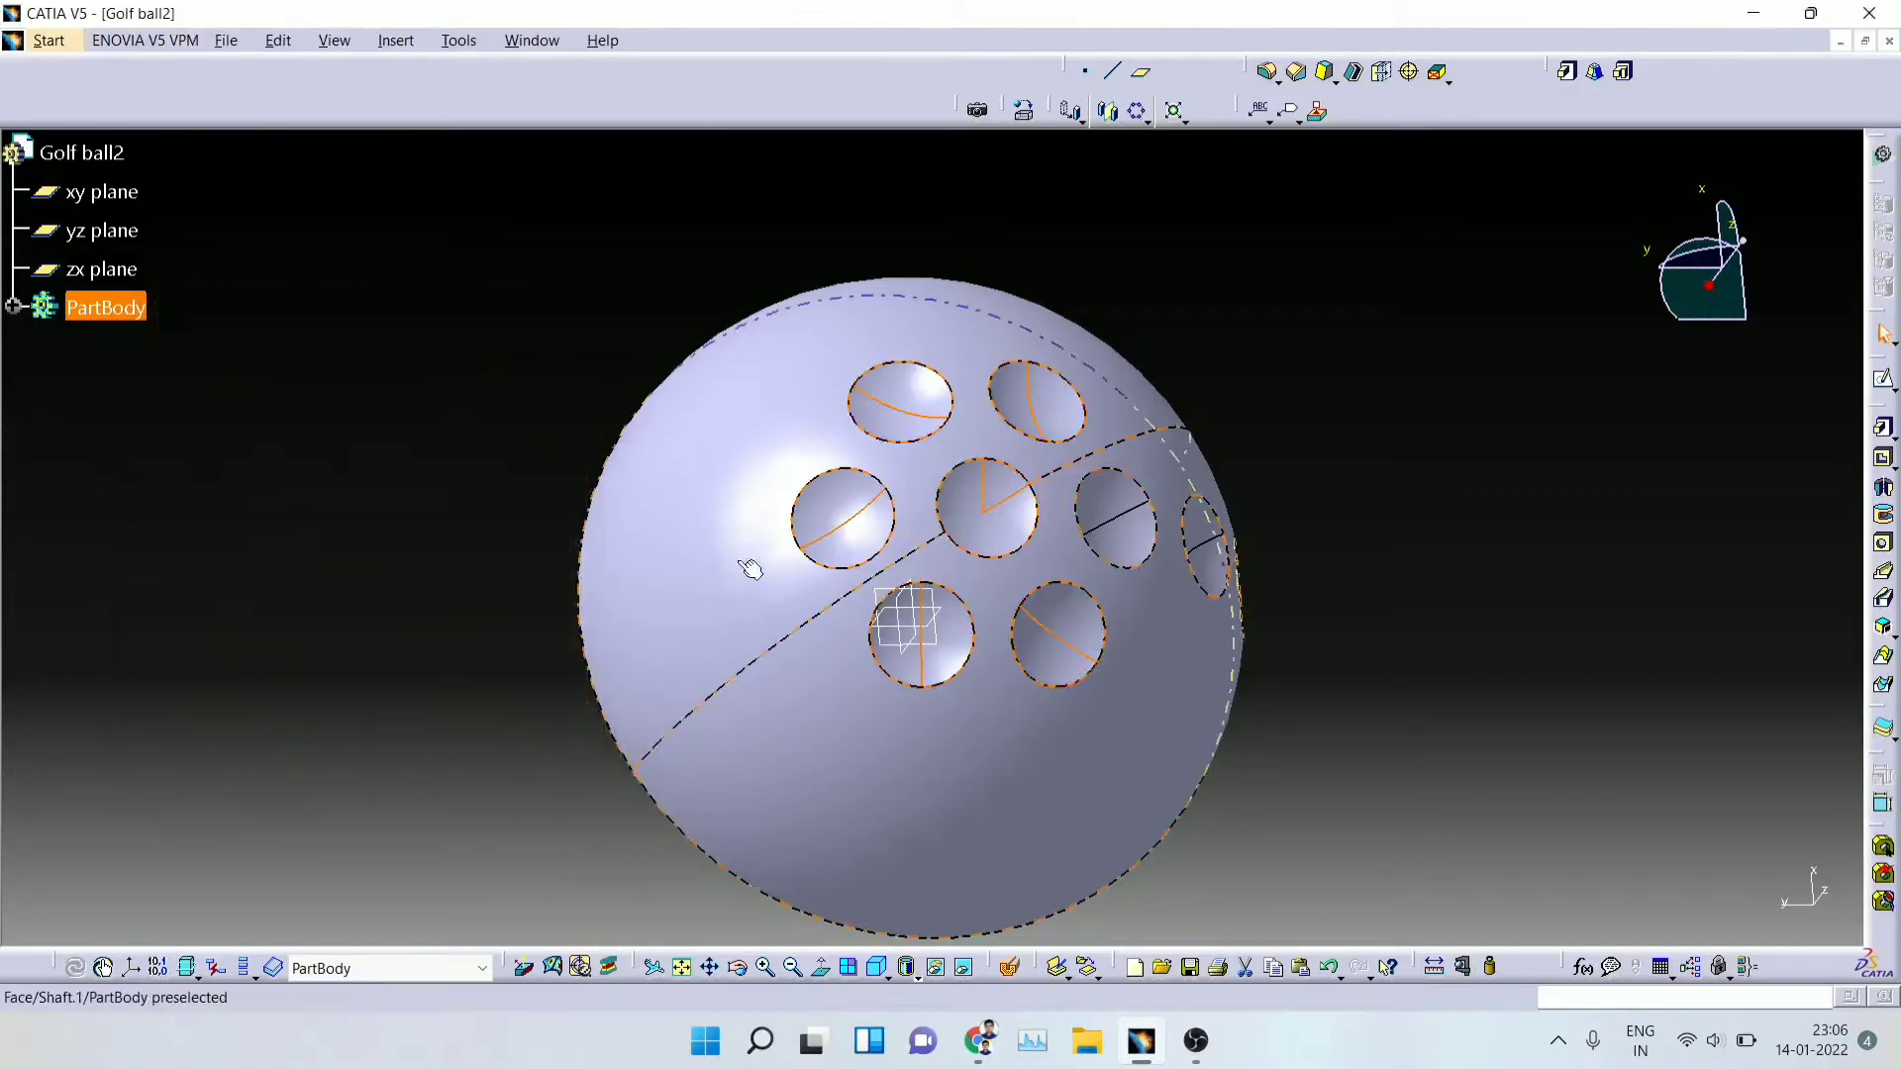
Step: Pattern the second dimple down from the apex around the Z axis as a complete crown of 9 instances
middle_drag(1224, 640, 1117, 548)
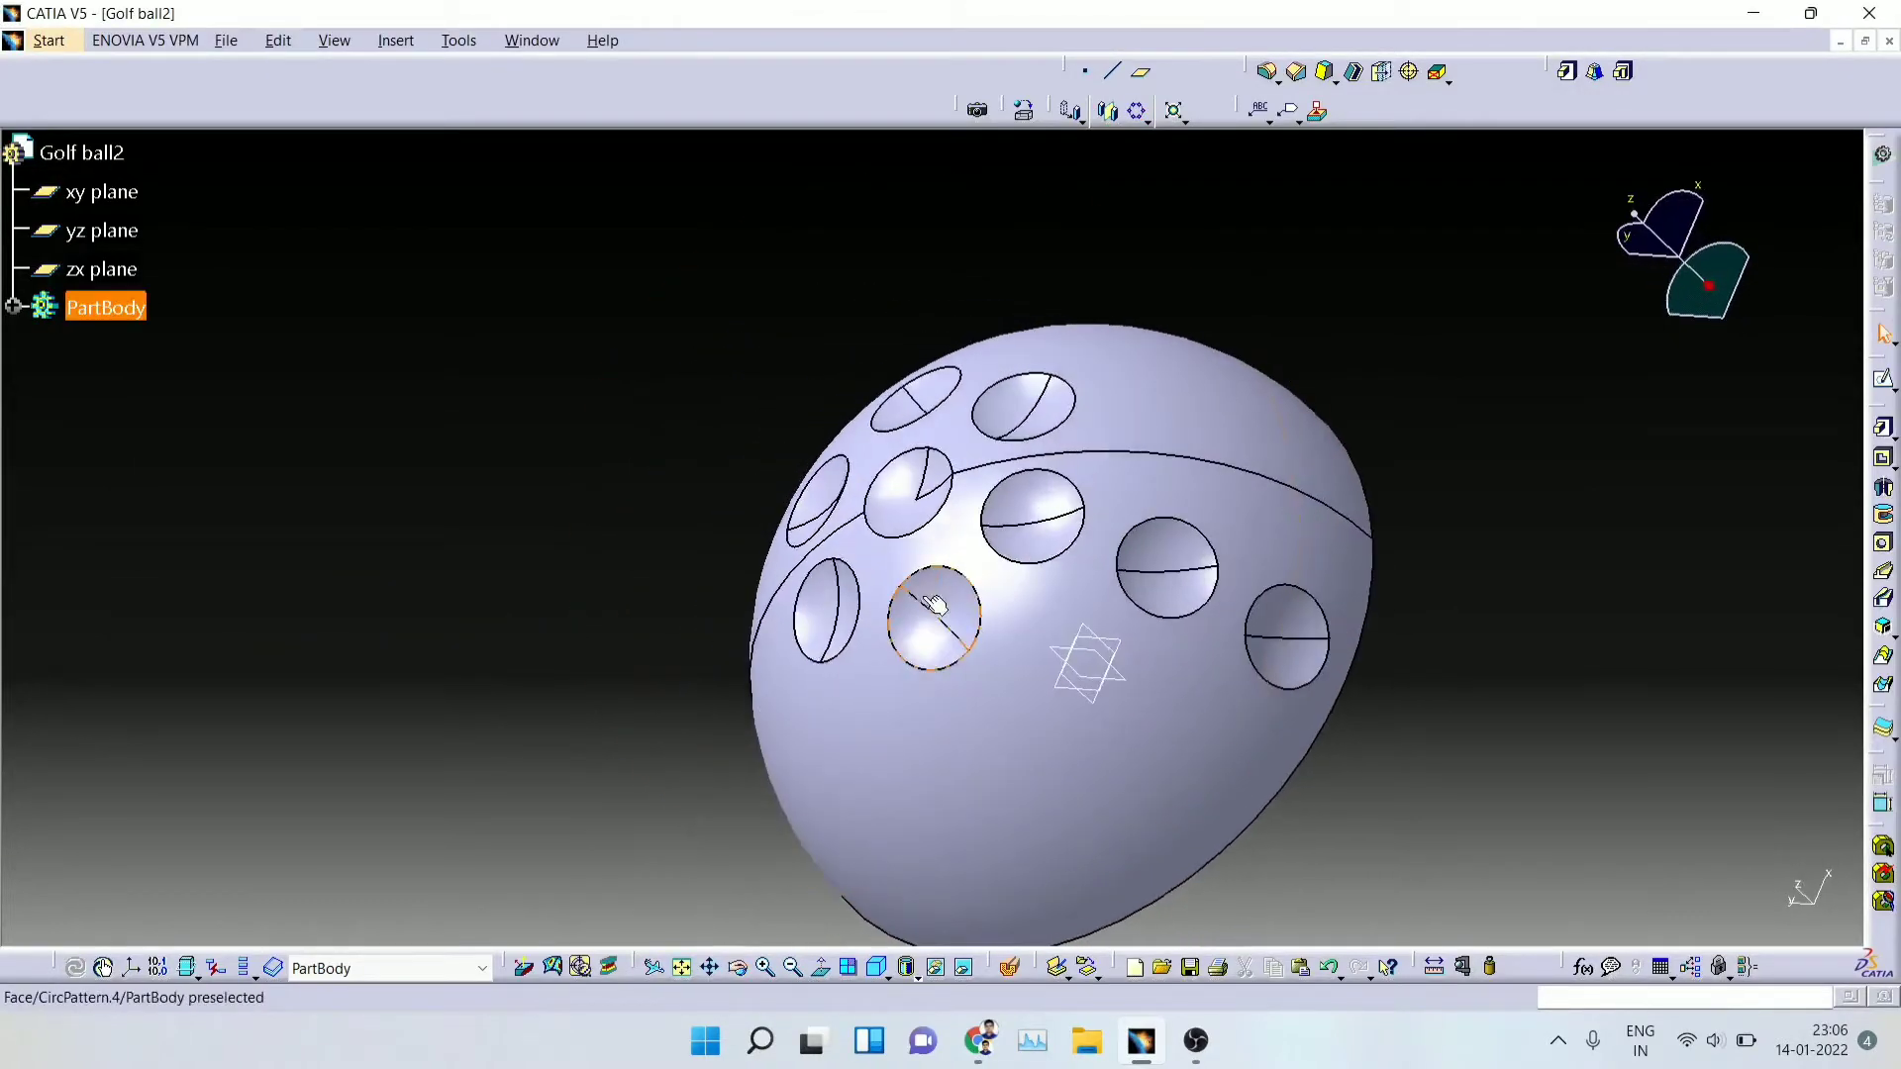
click(1136, 110)
click(379, 385)
click(436, 468)
double_click(356, 416)
text(9)
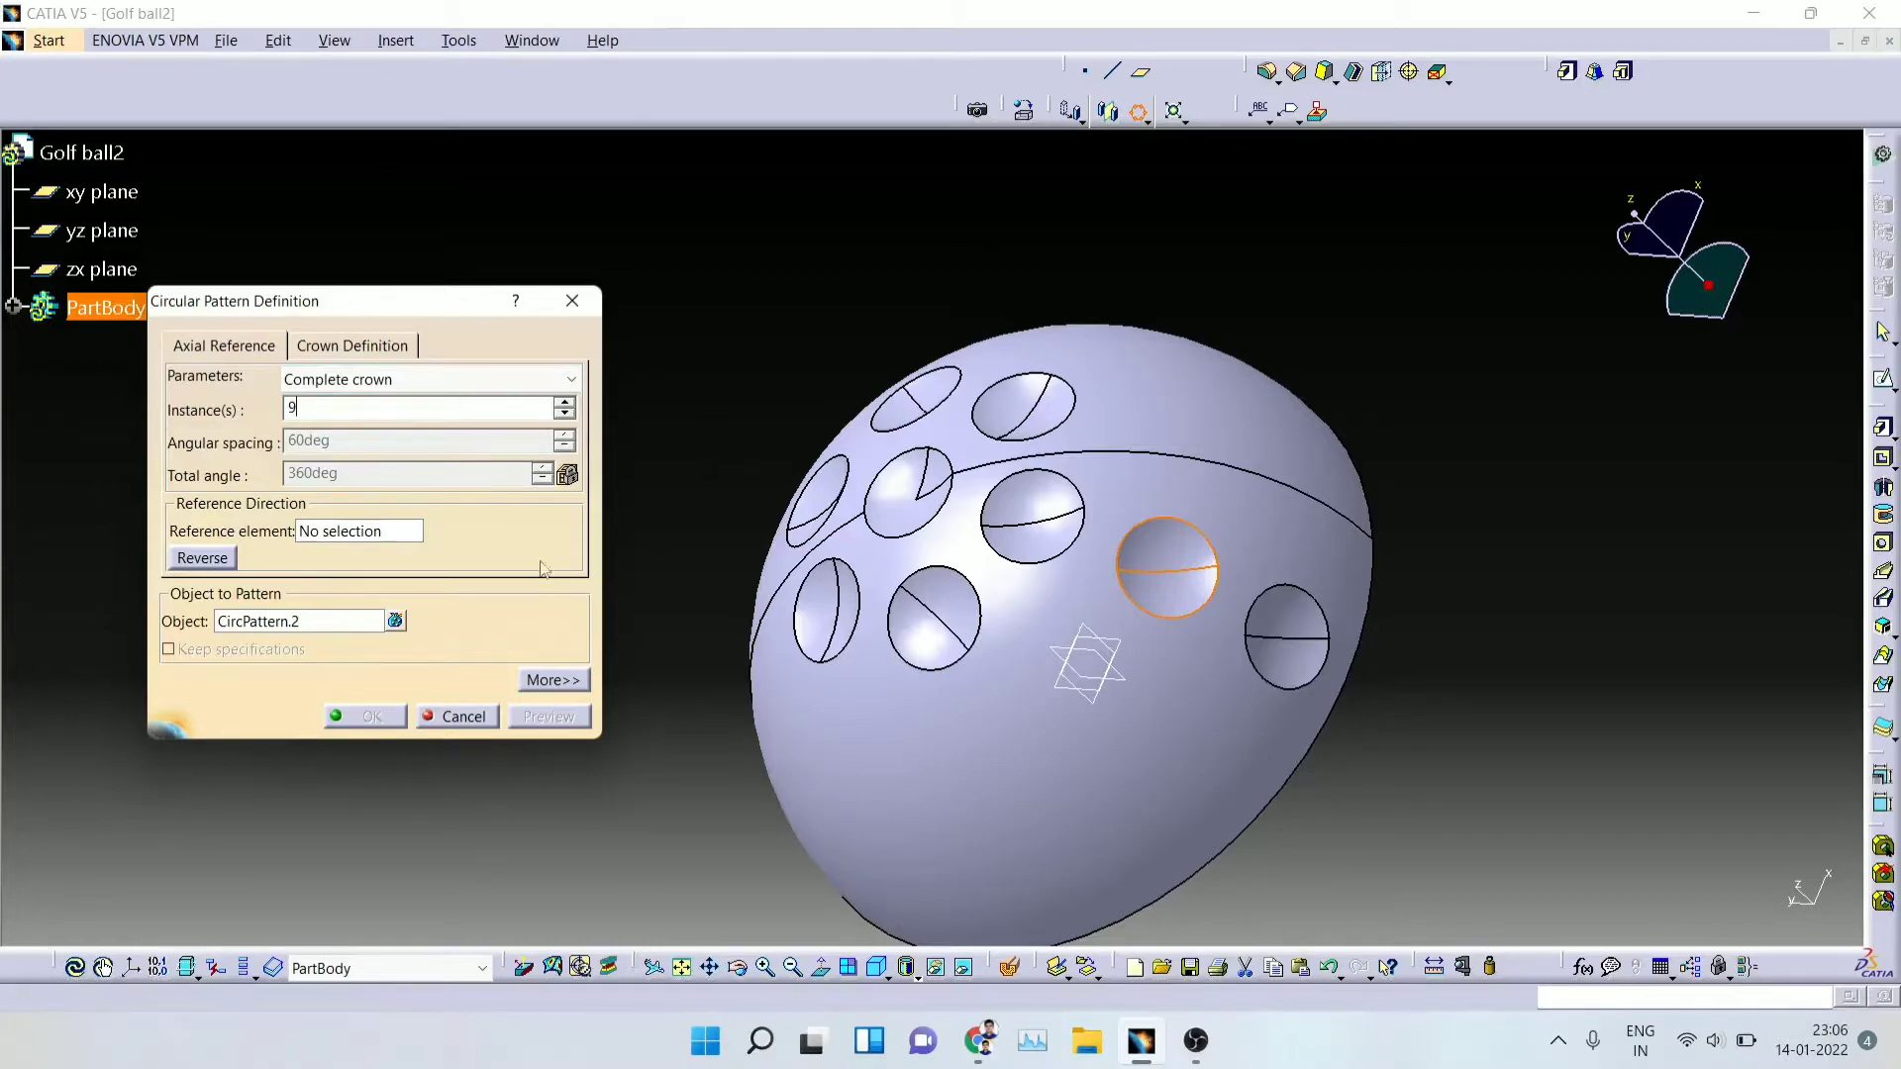
right_click(364, 536)
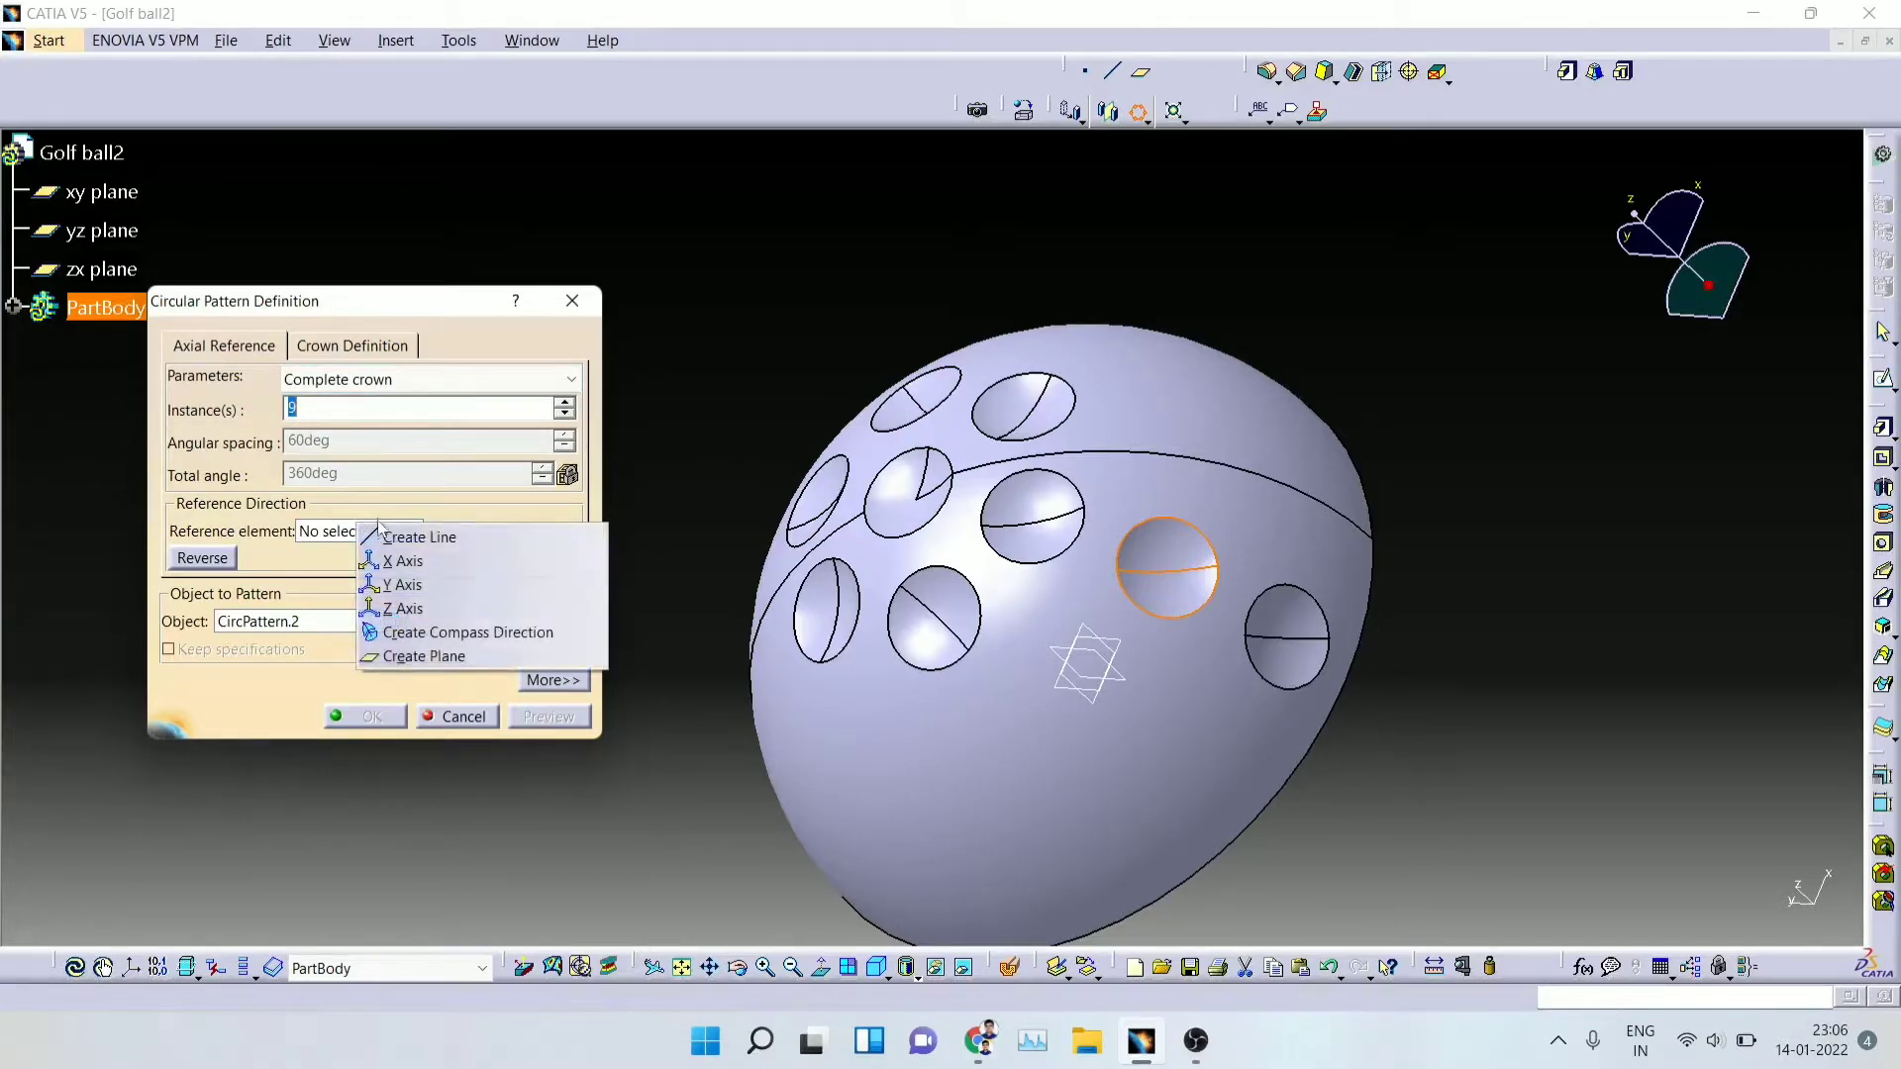
click(419, 608)
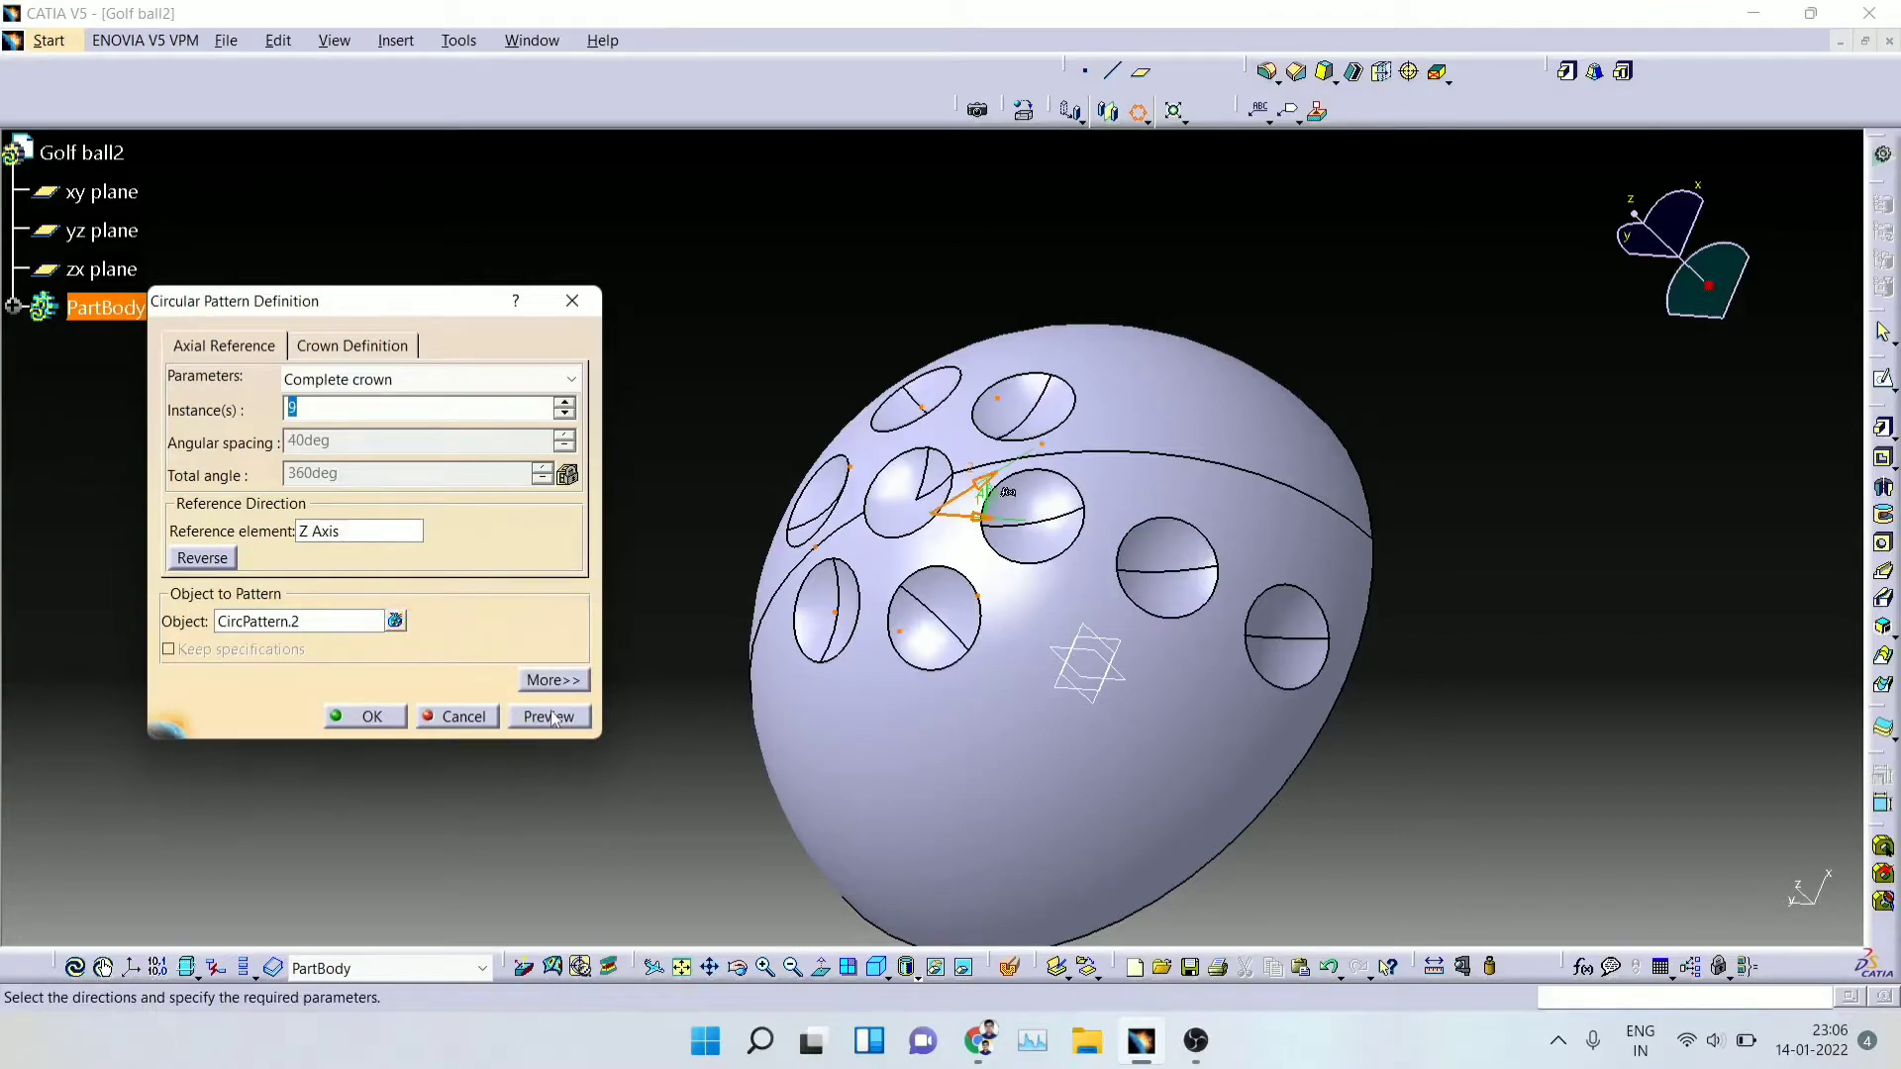
click(384, 721)
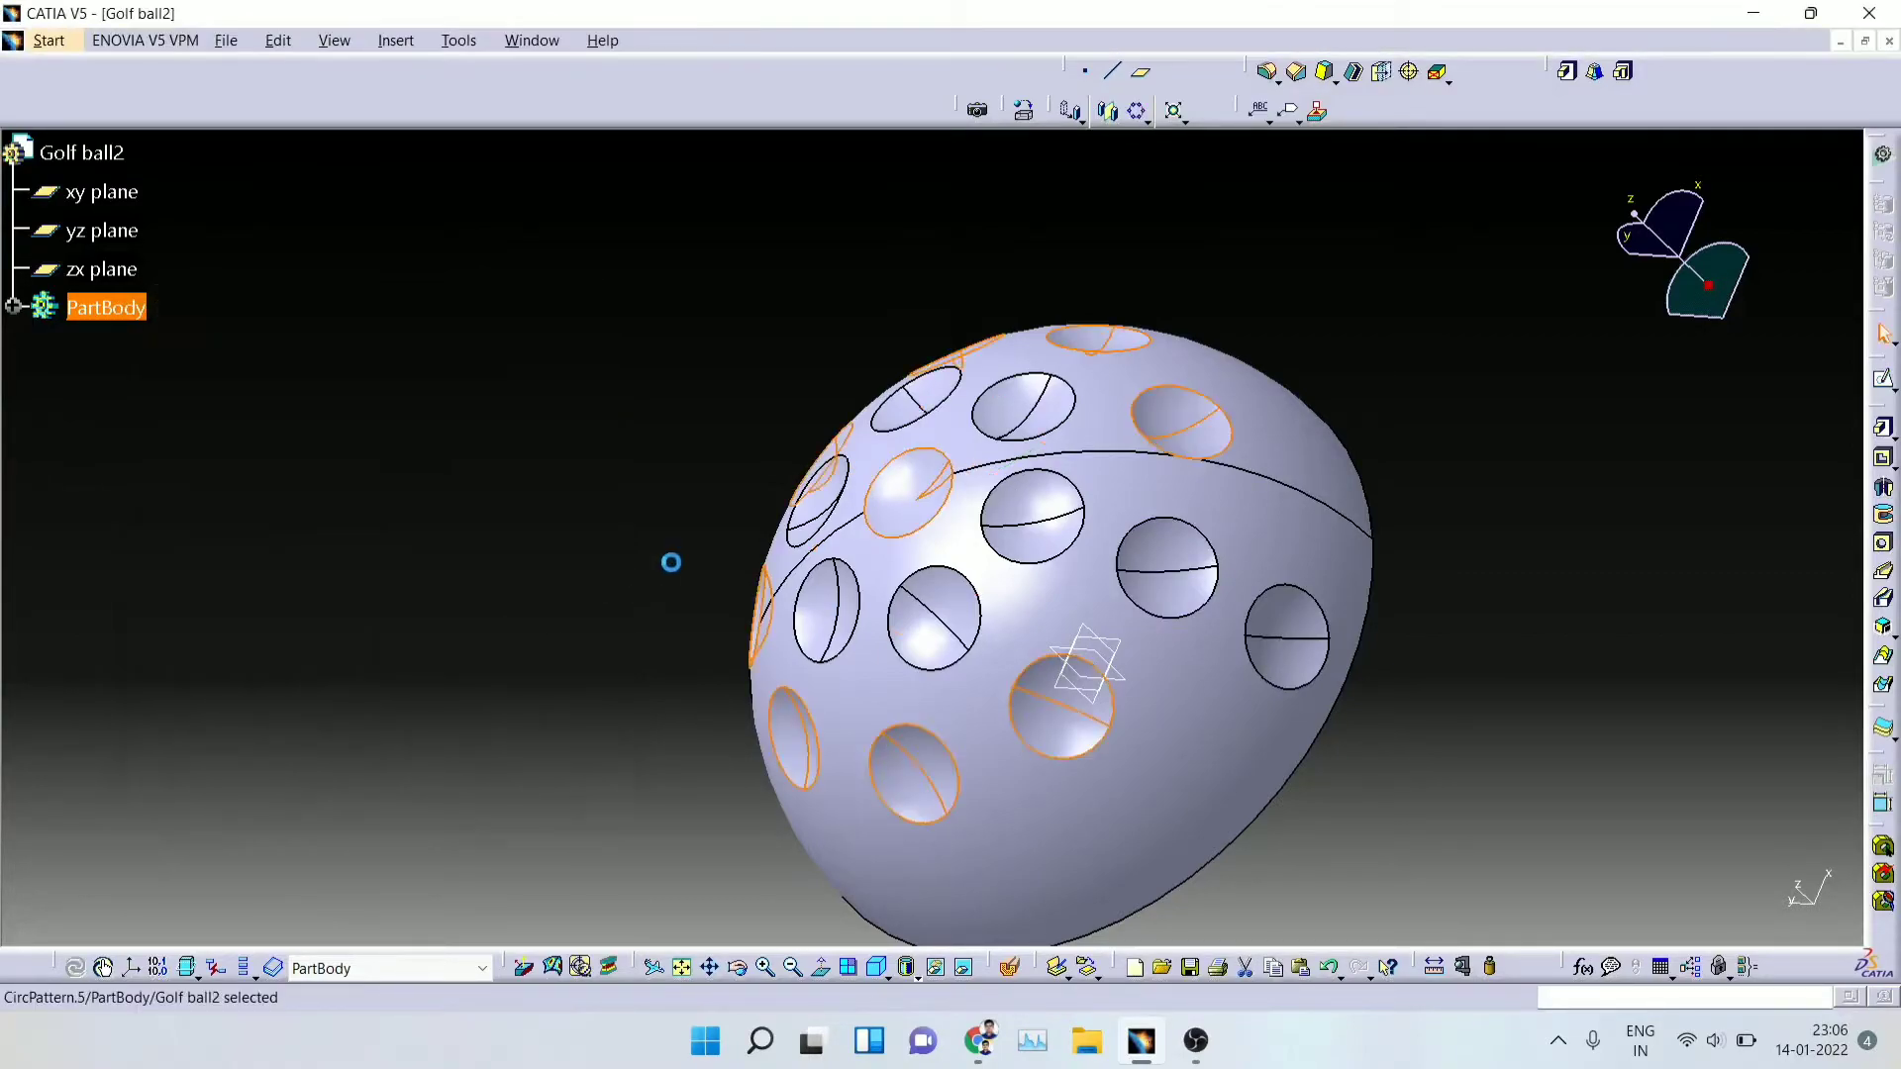
Step: Pattern the lowest dimple near the dome's rim around the Z axis as a complete crown of 12 instances
click(747, 980)
drag(1109, 693, 960, 742)
click(1337, 553)
click(738, 968)
drag(1119, 708, 790, 709)
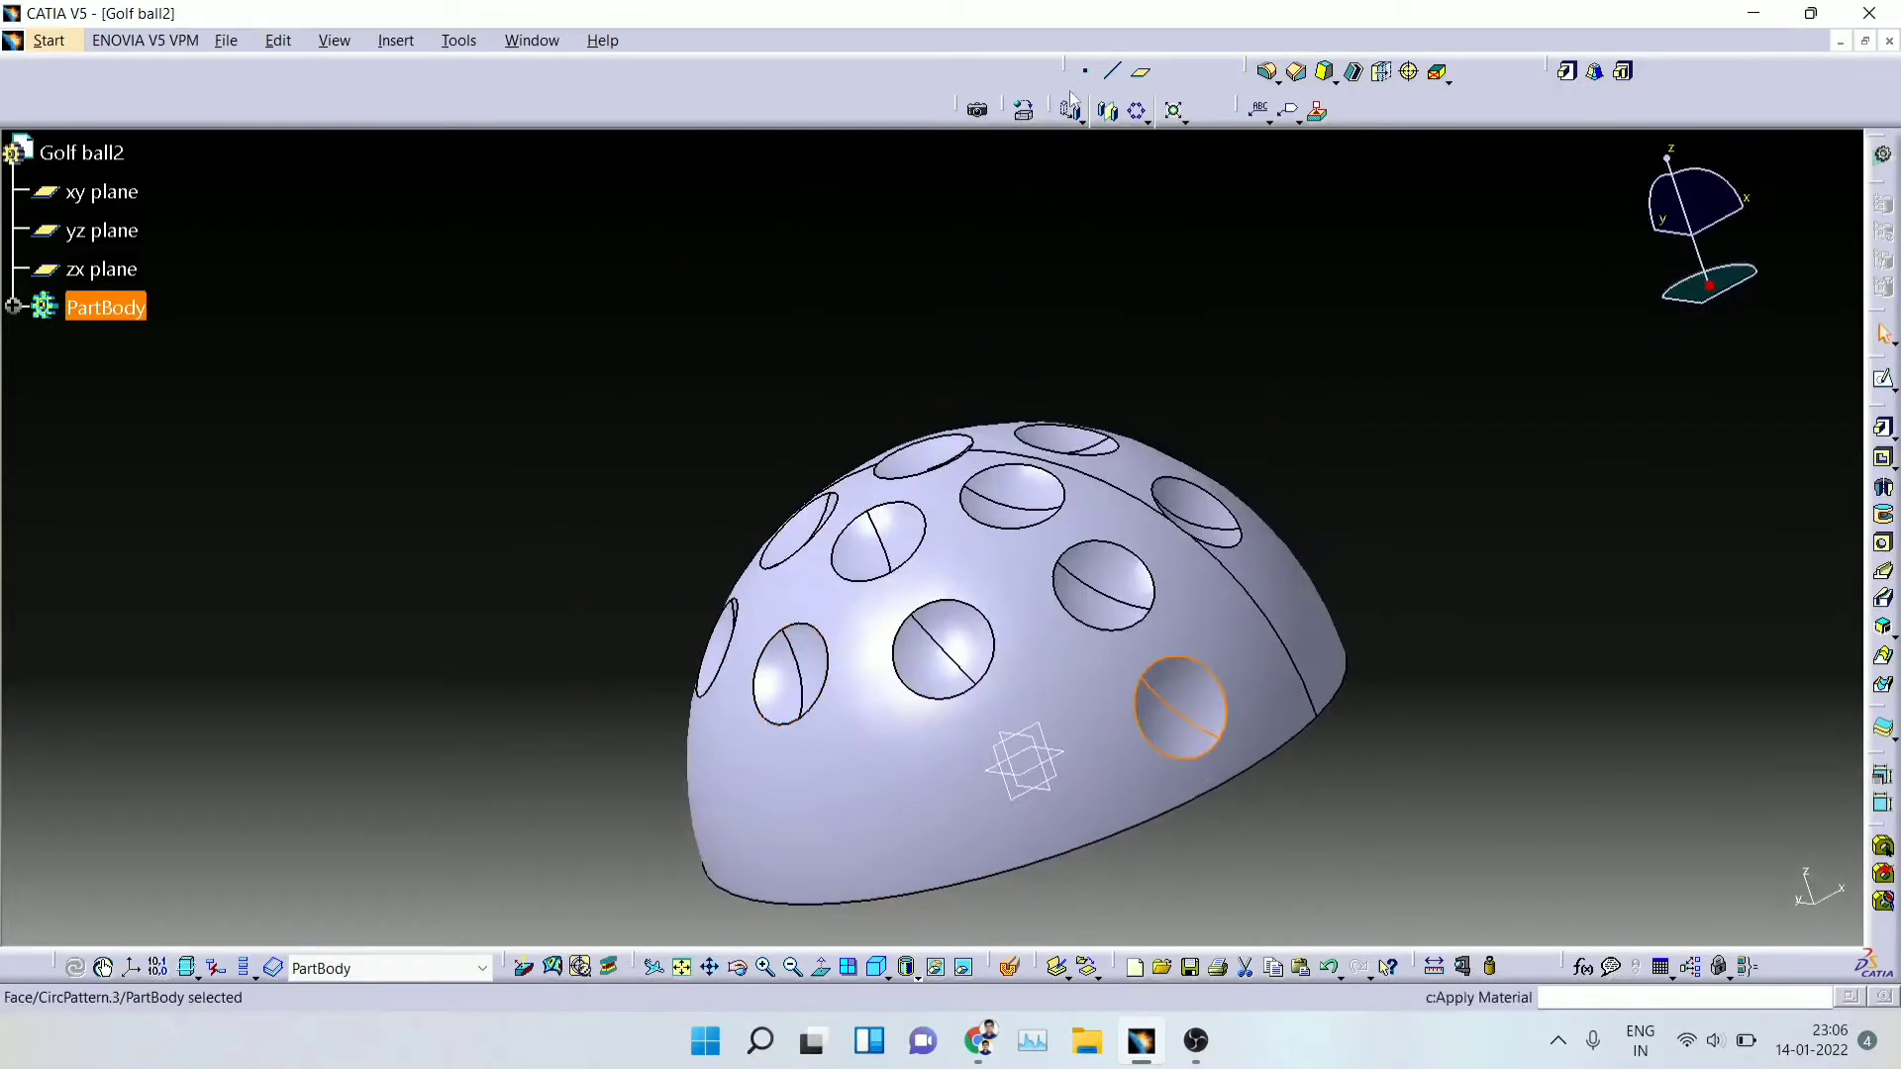
click(1136, 110)
click(496, 379)
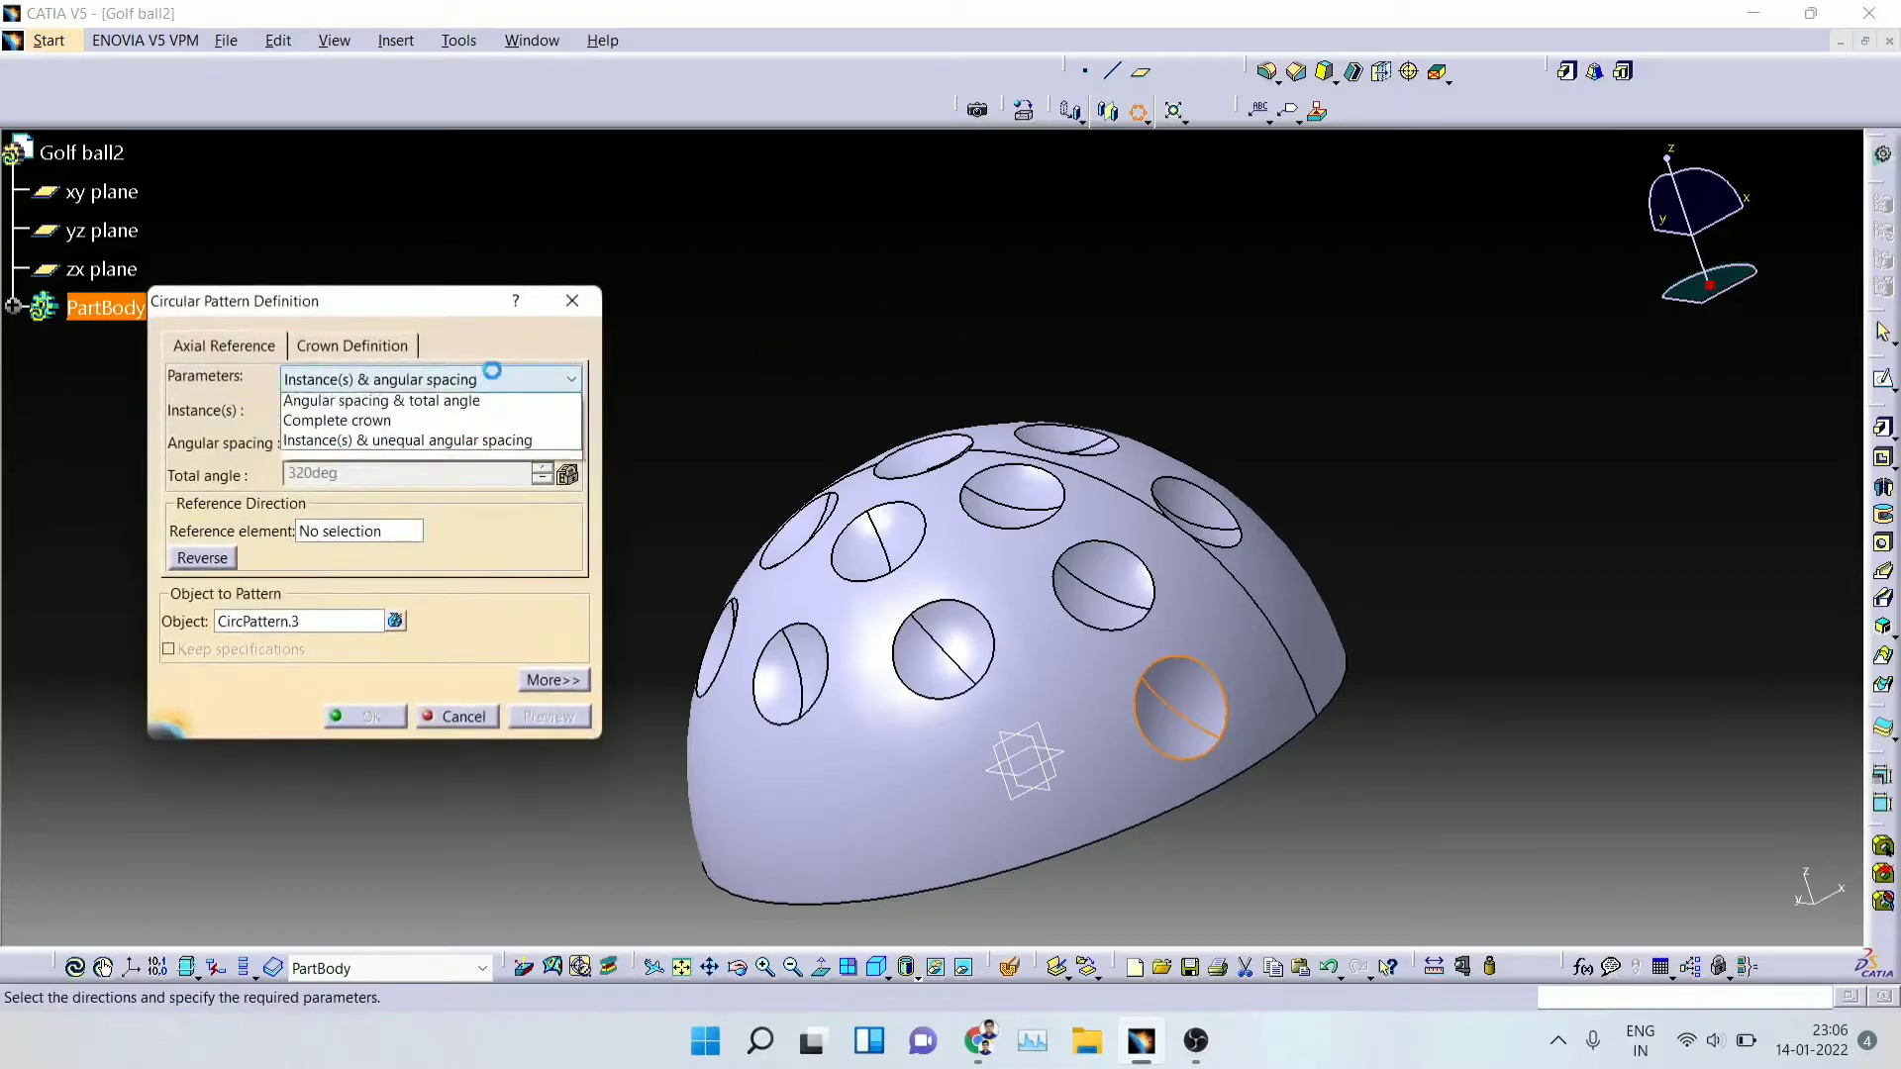
click(358, 465)
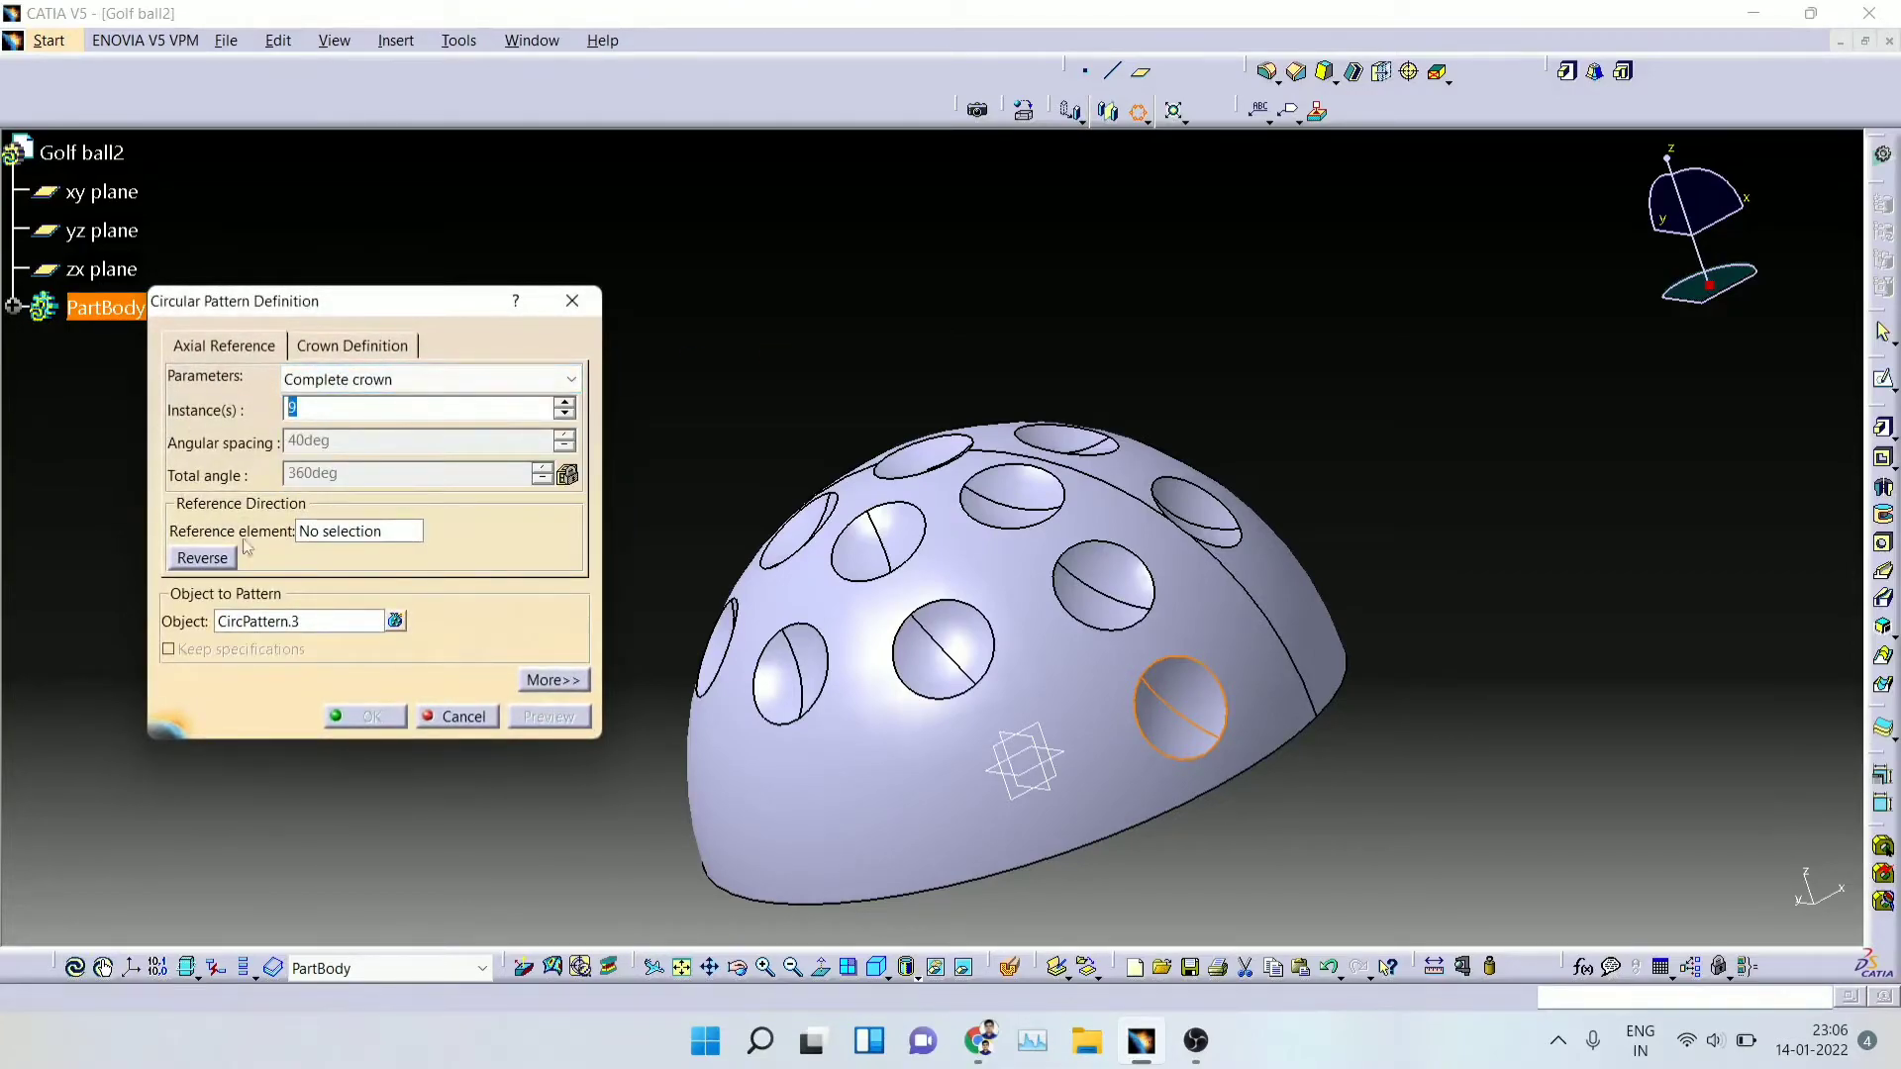
right_click(332, 534)
click(368, 621)
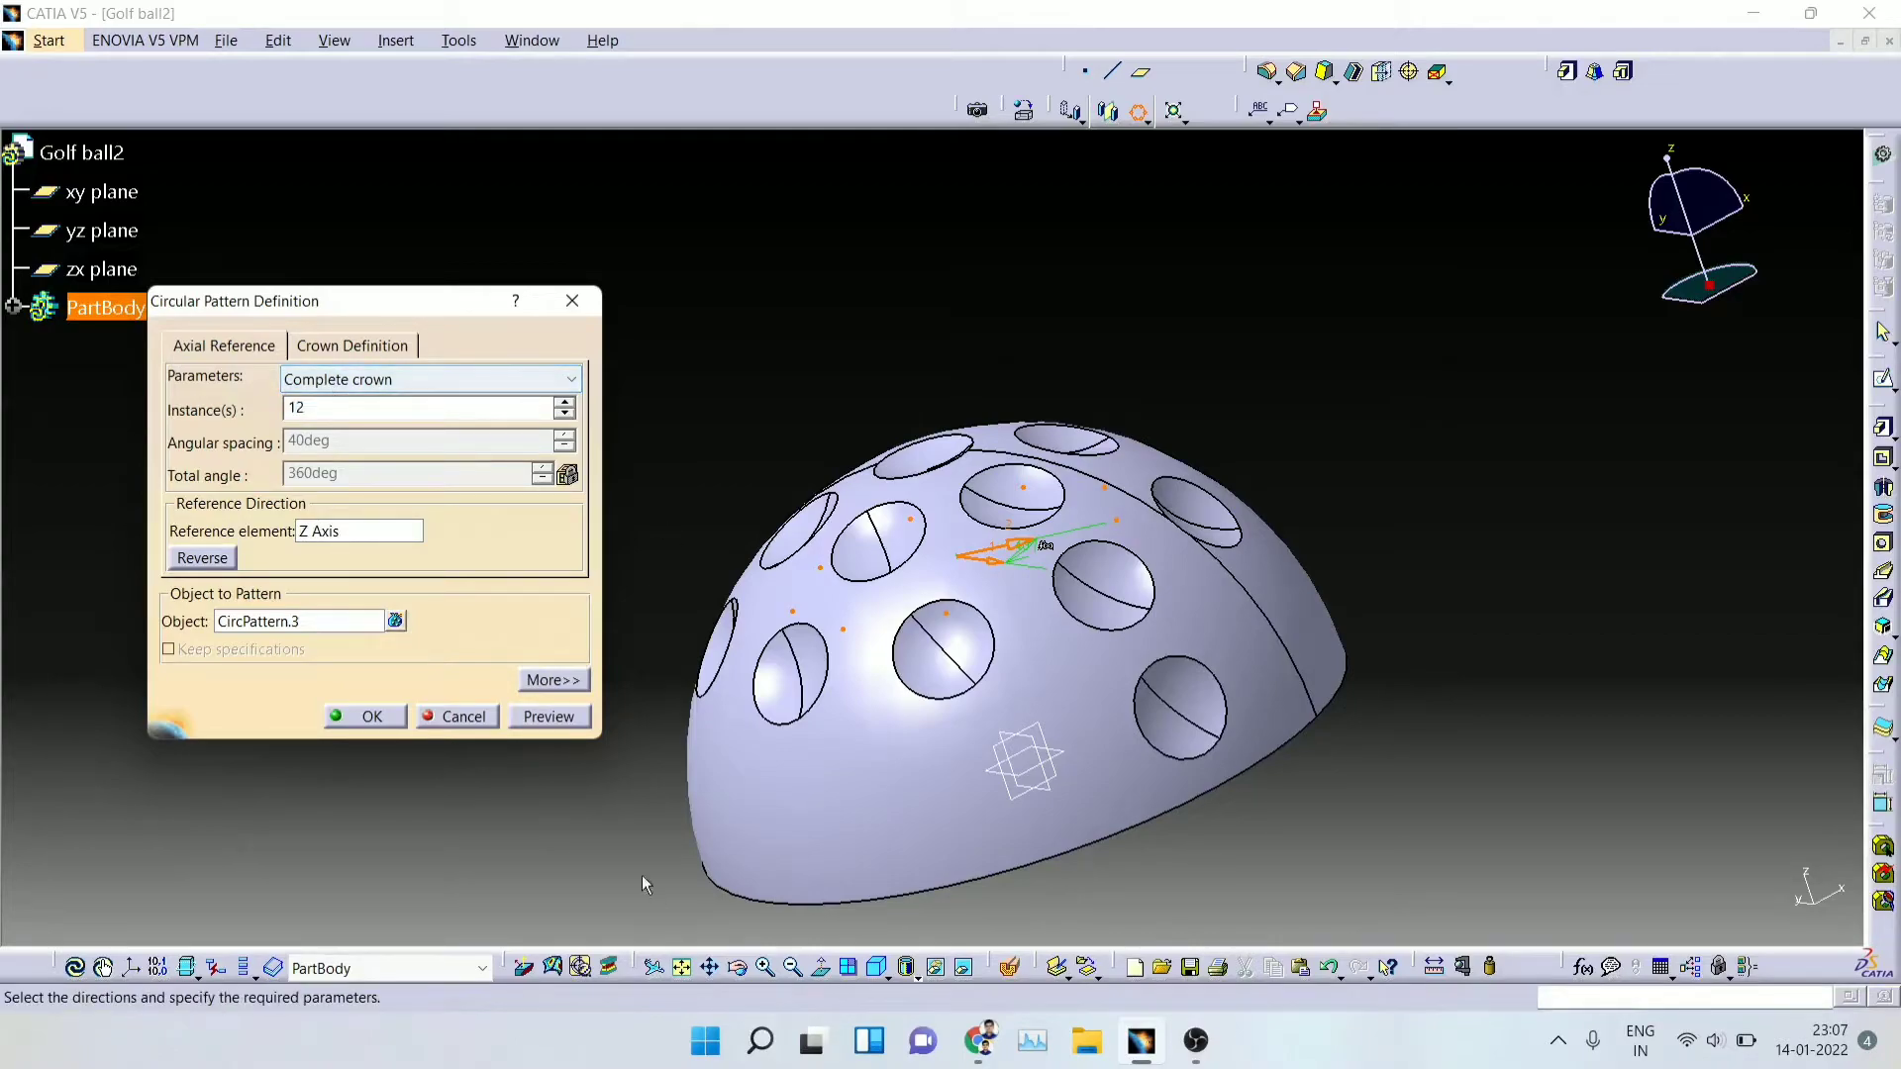
click(548, 717)
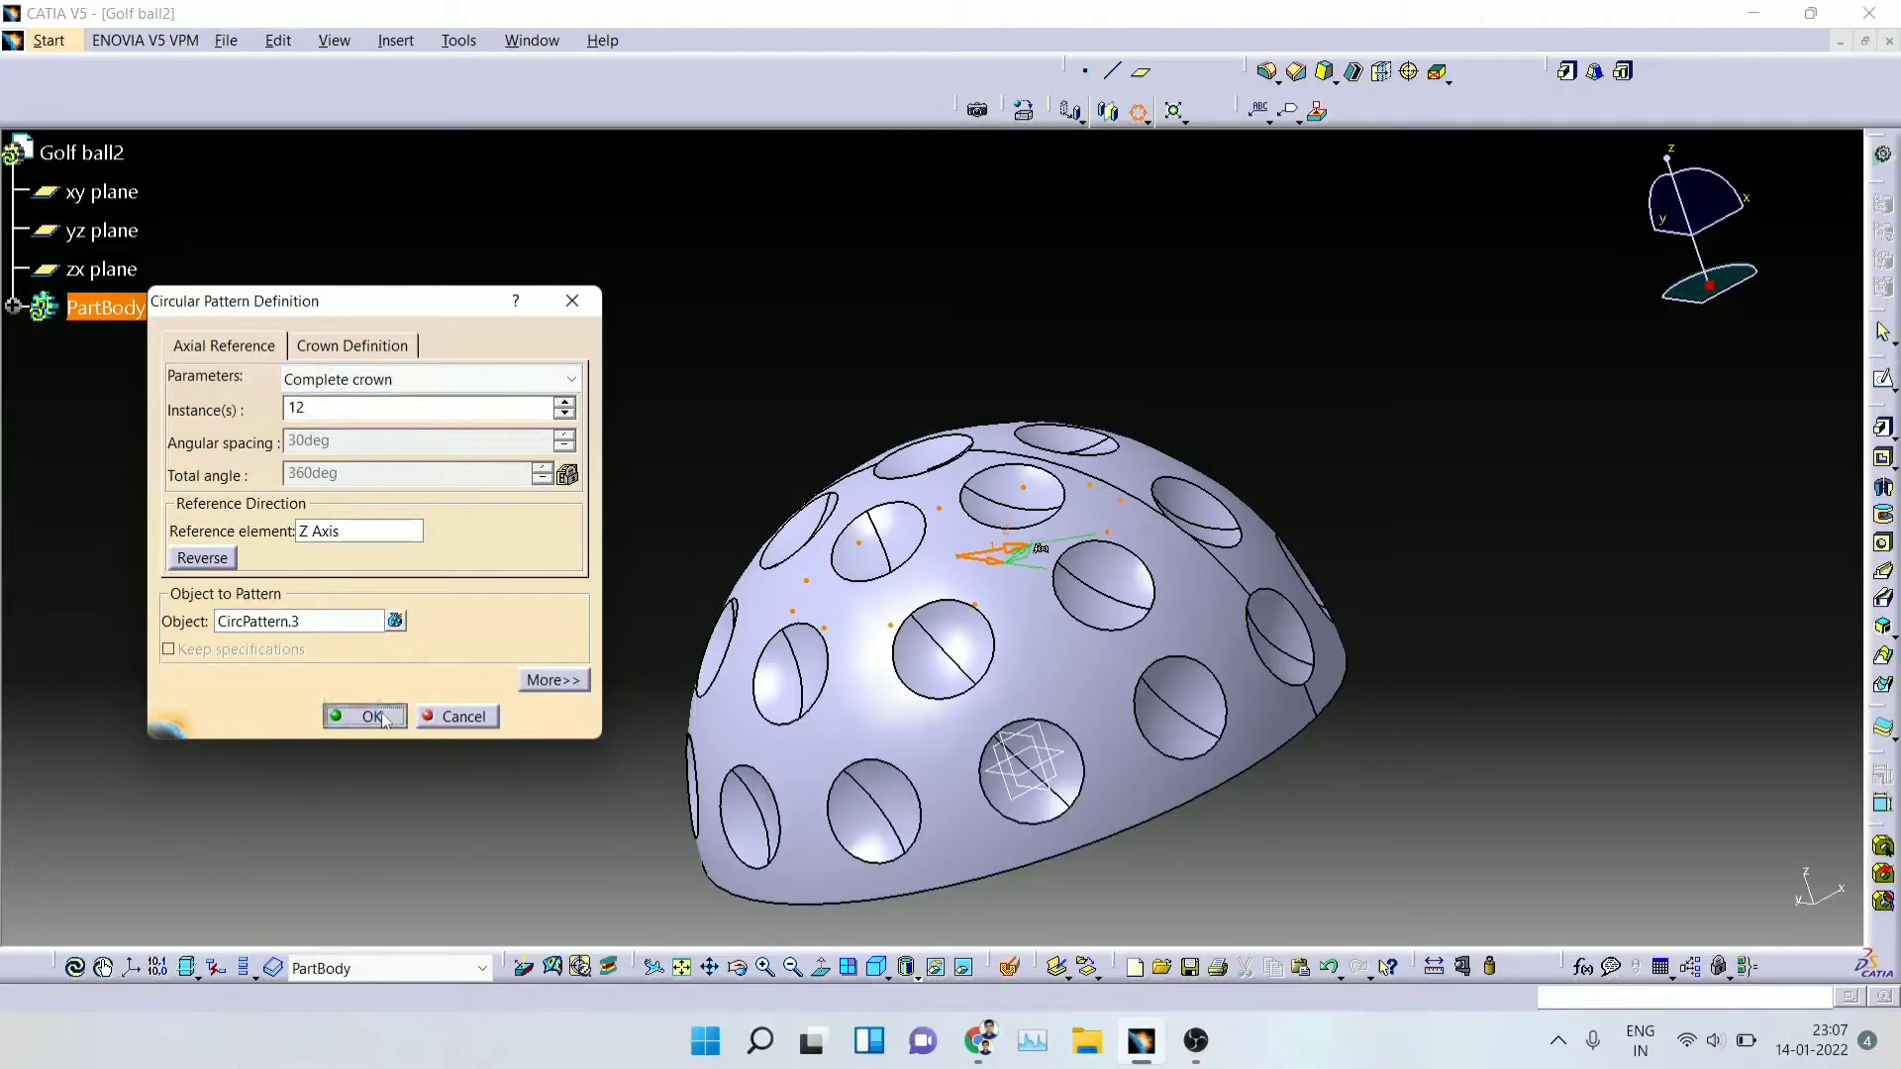
click(372, 717)
Step: Try to mirror the dome about the xy plane from its selected outer face, and undo that mirror
click(738, 968)
drag(1307, 574, 488, 522)
click(737, 968)
drag(881, 713, 1289, 390)
click(1111, 539)
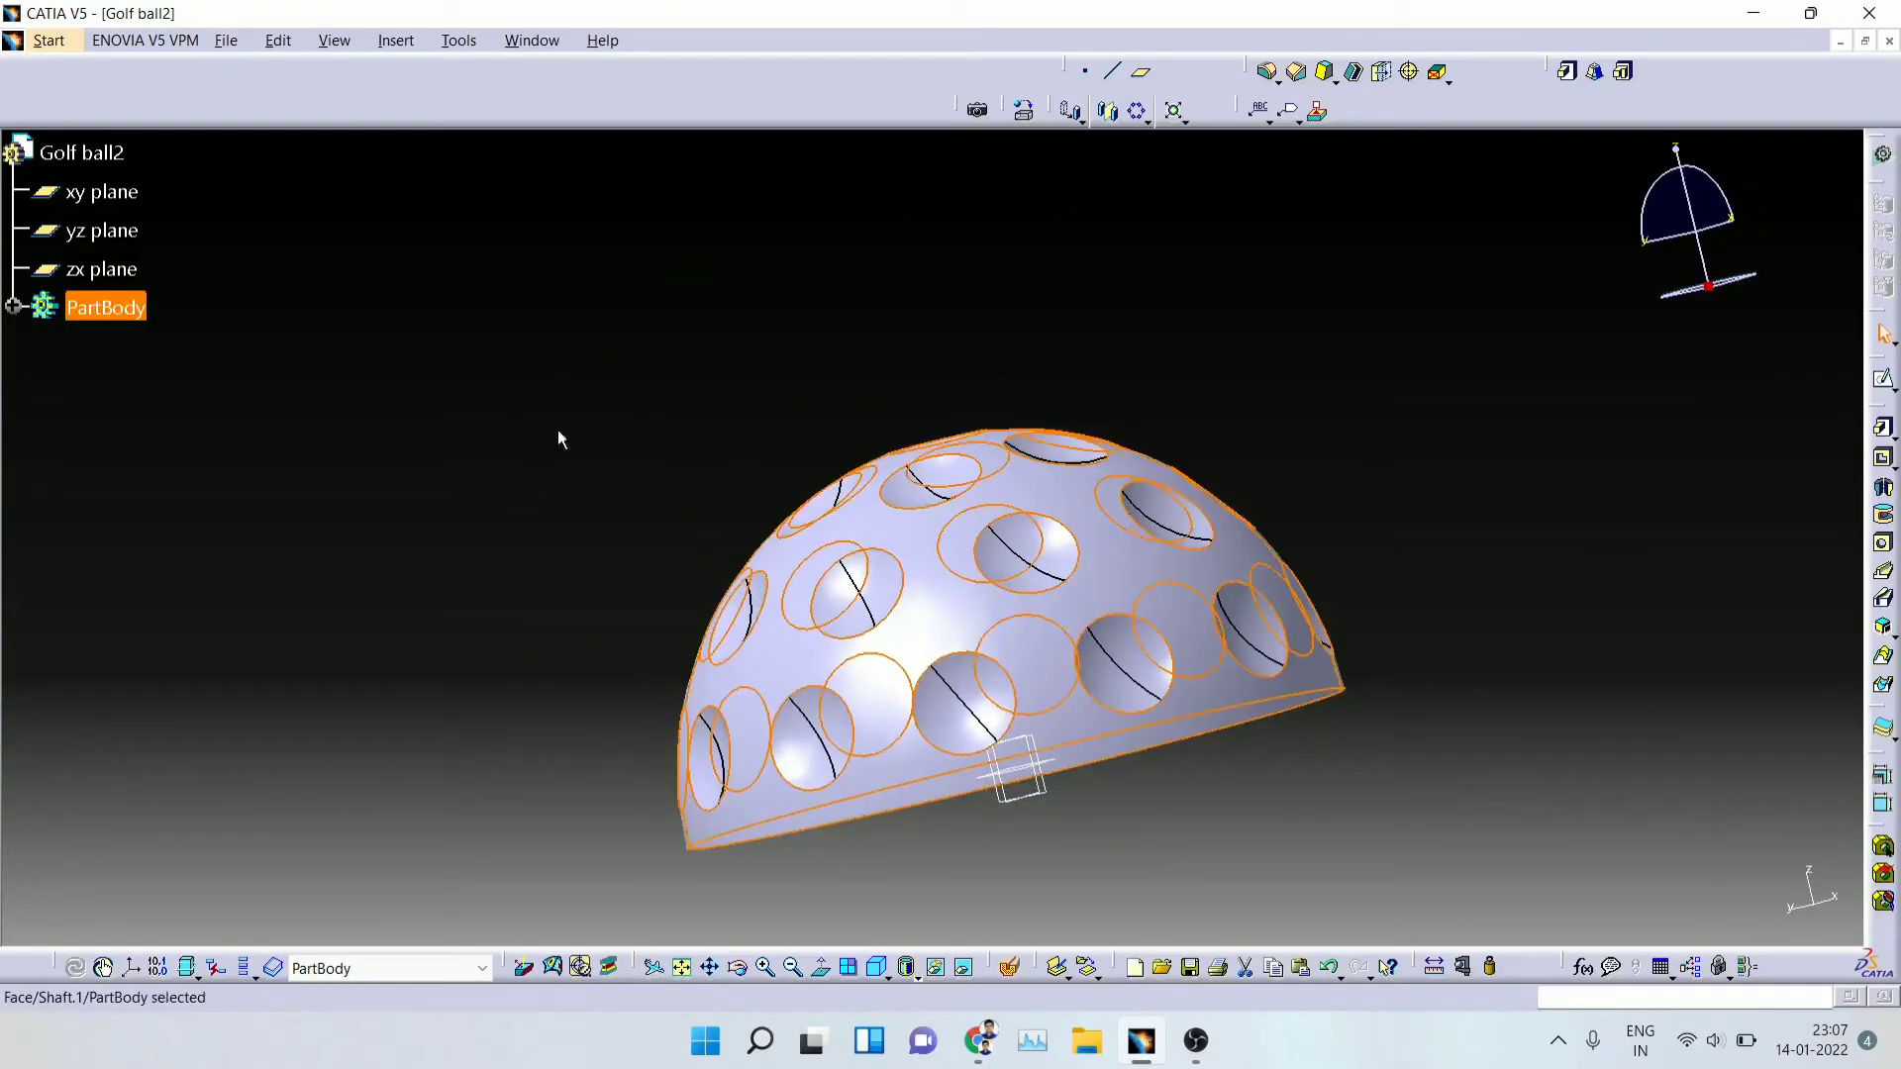
click(1109, 111)
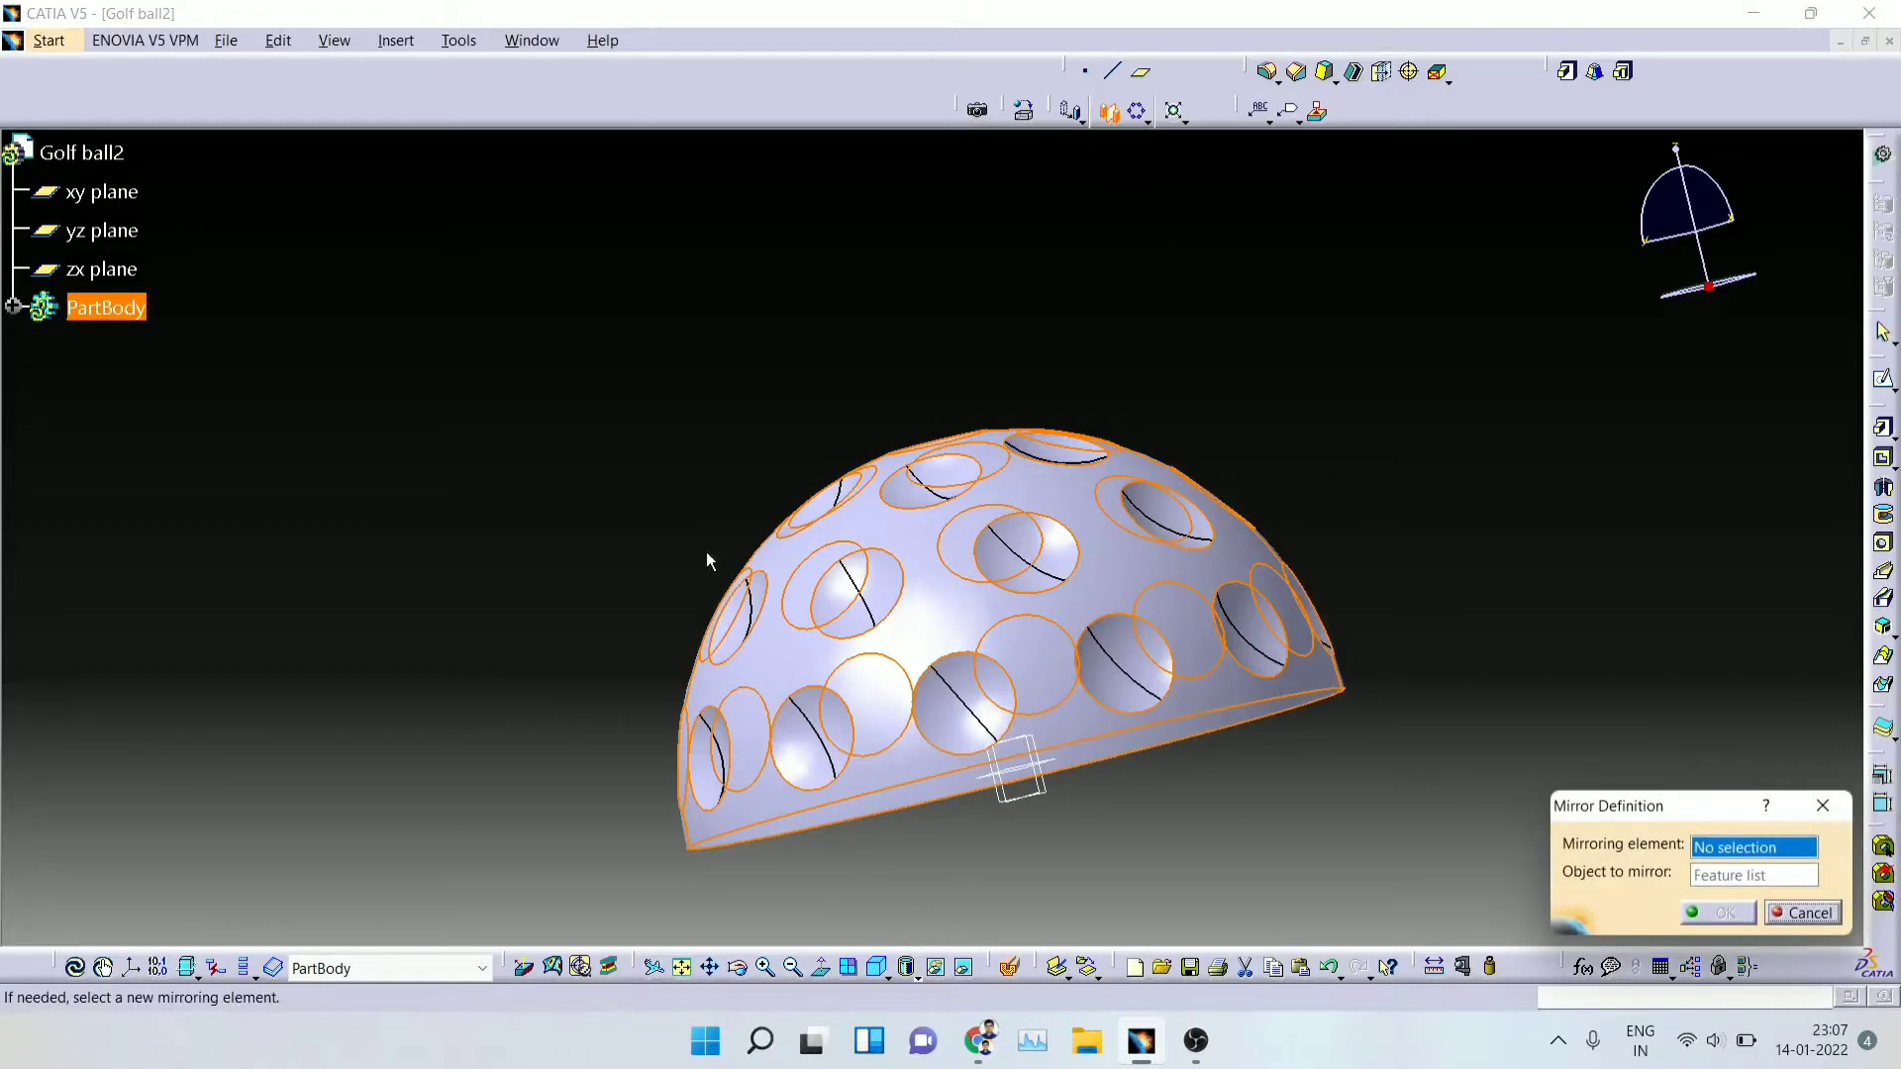
click(102, 191)
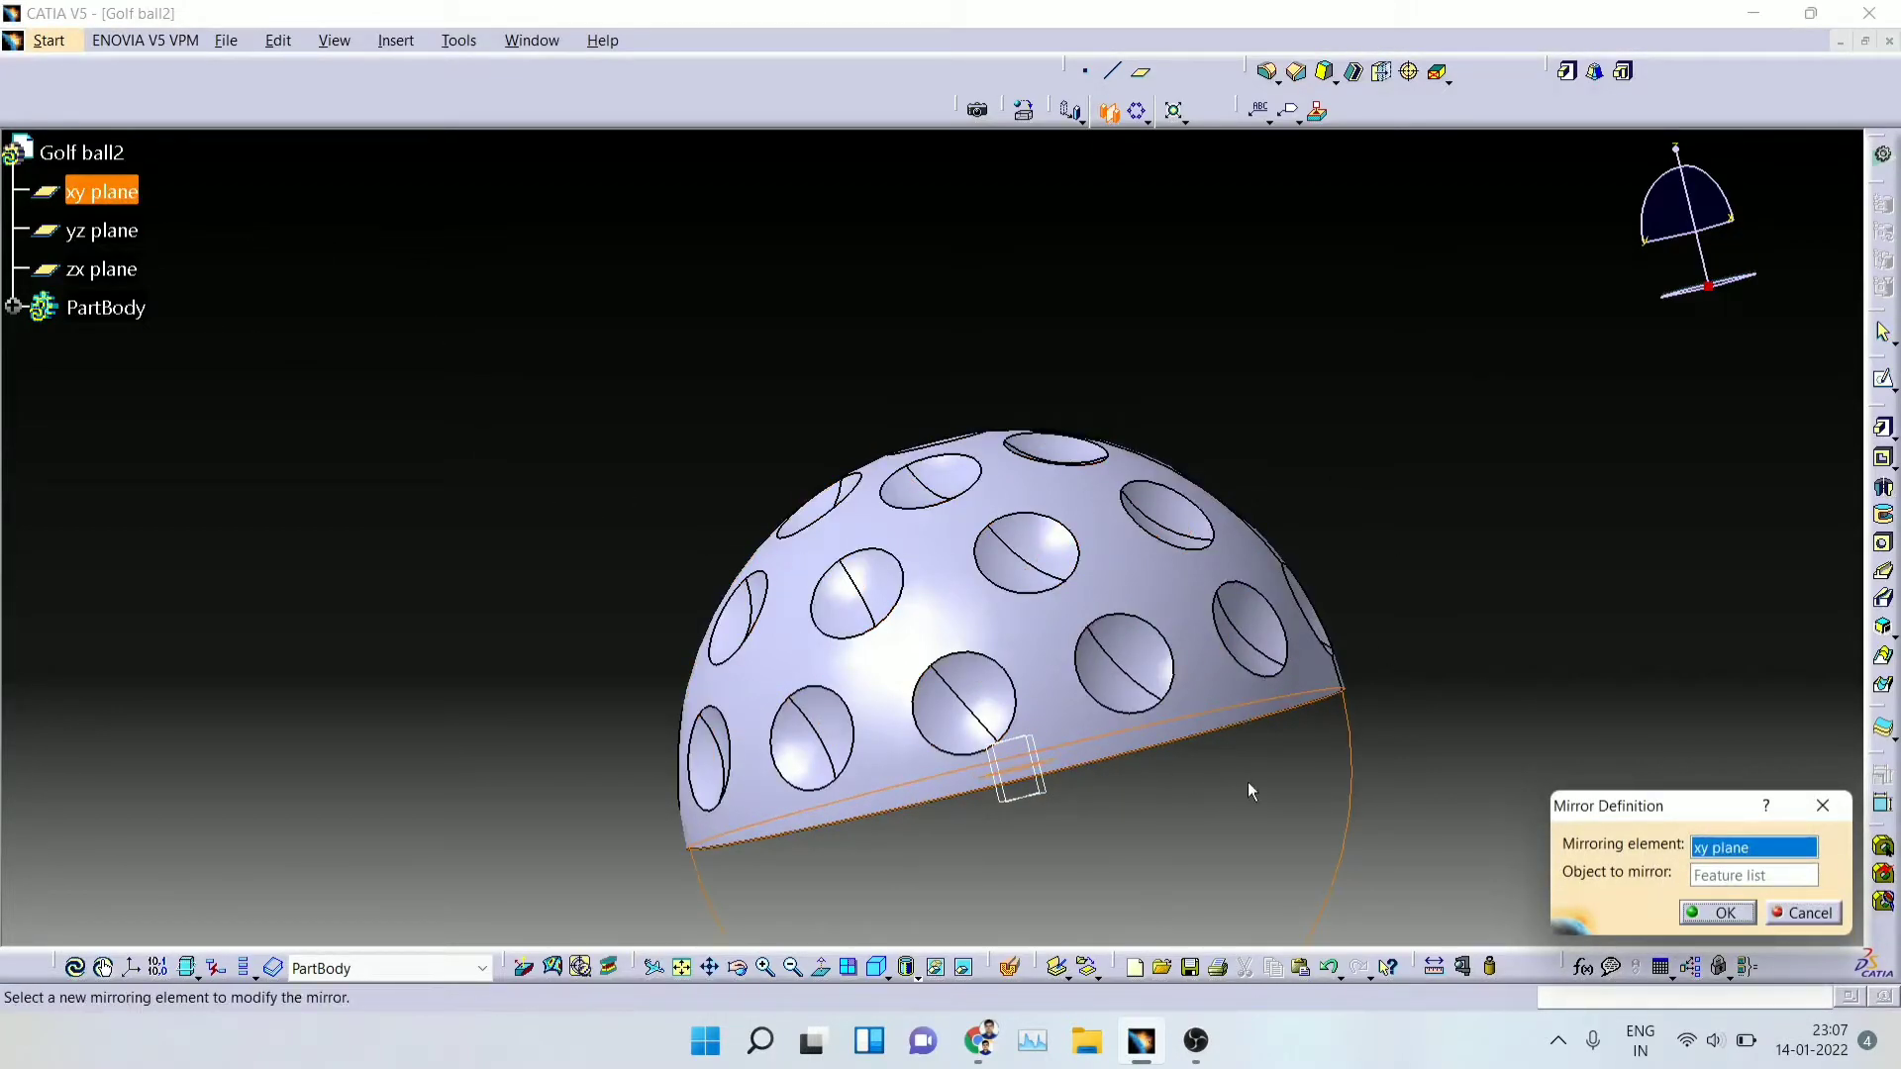
click(1723, 912)
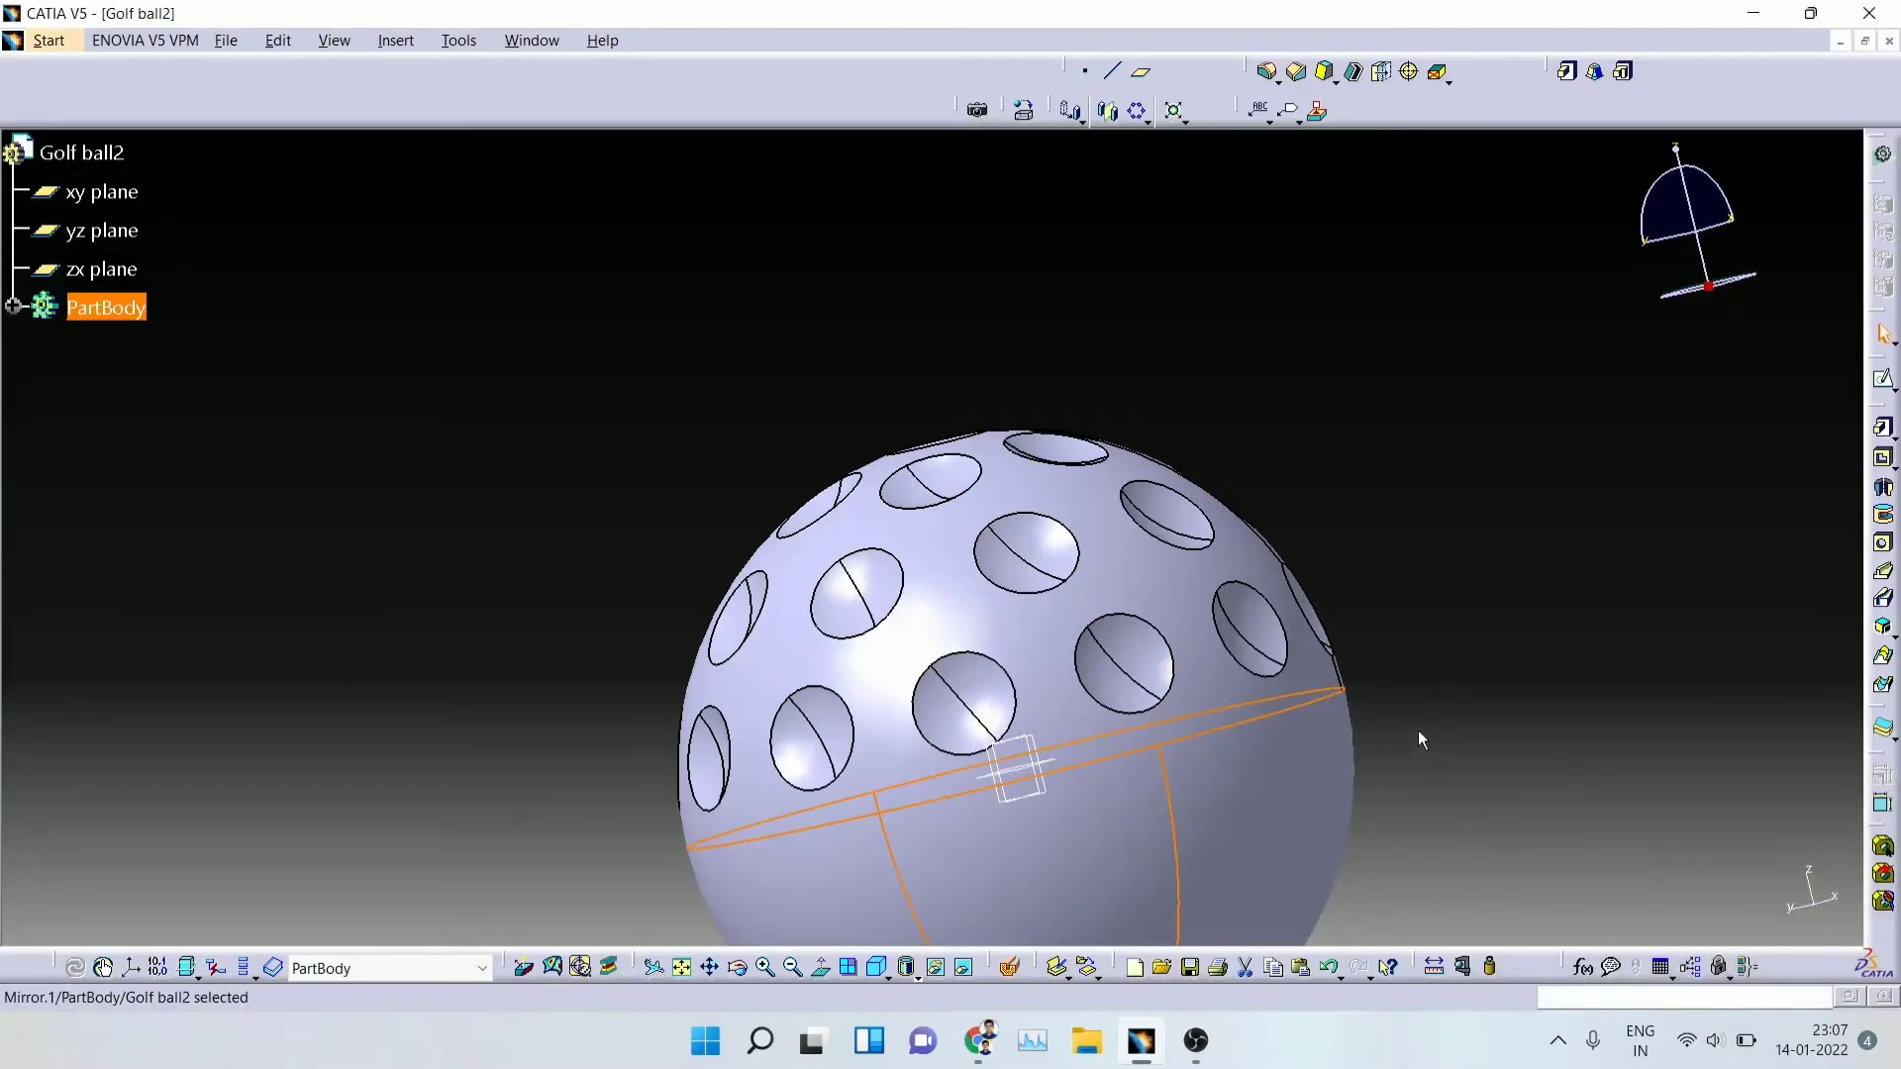
click(707, 974)
drag(823, 863, 664, 541)
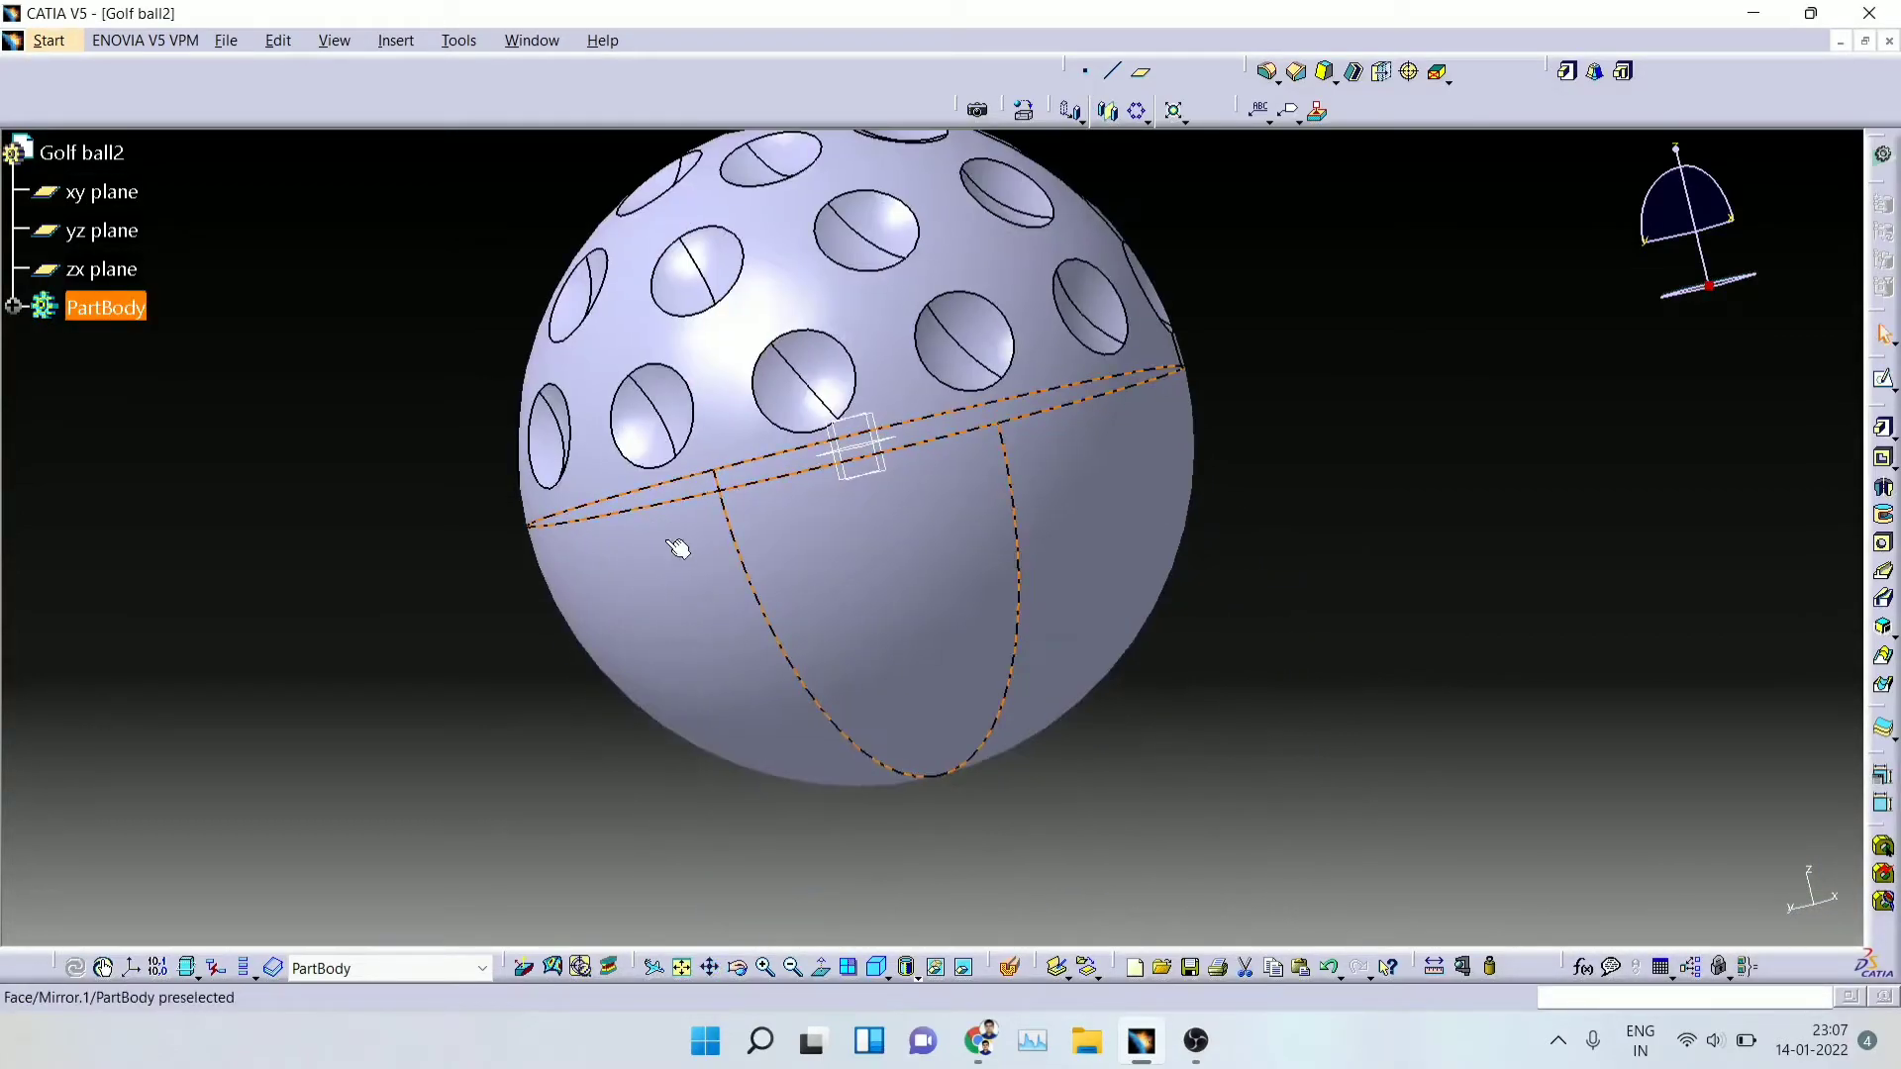
key(ctrl+z)
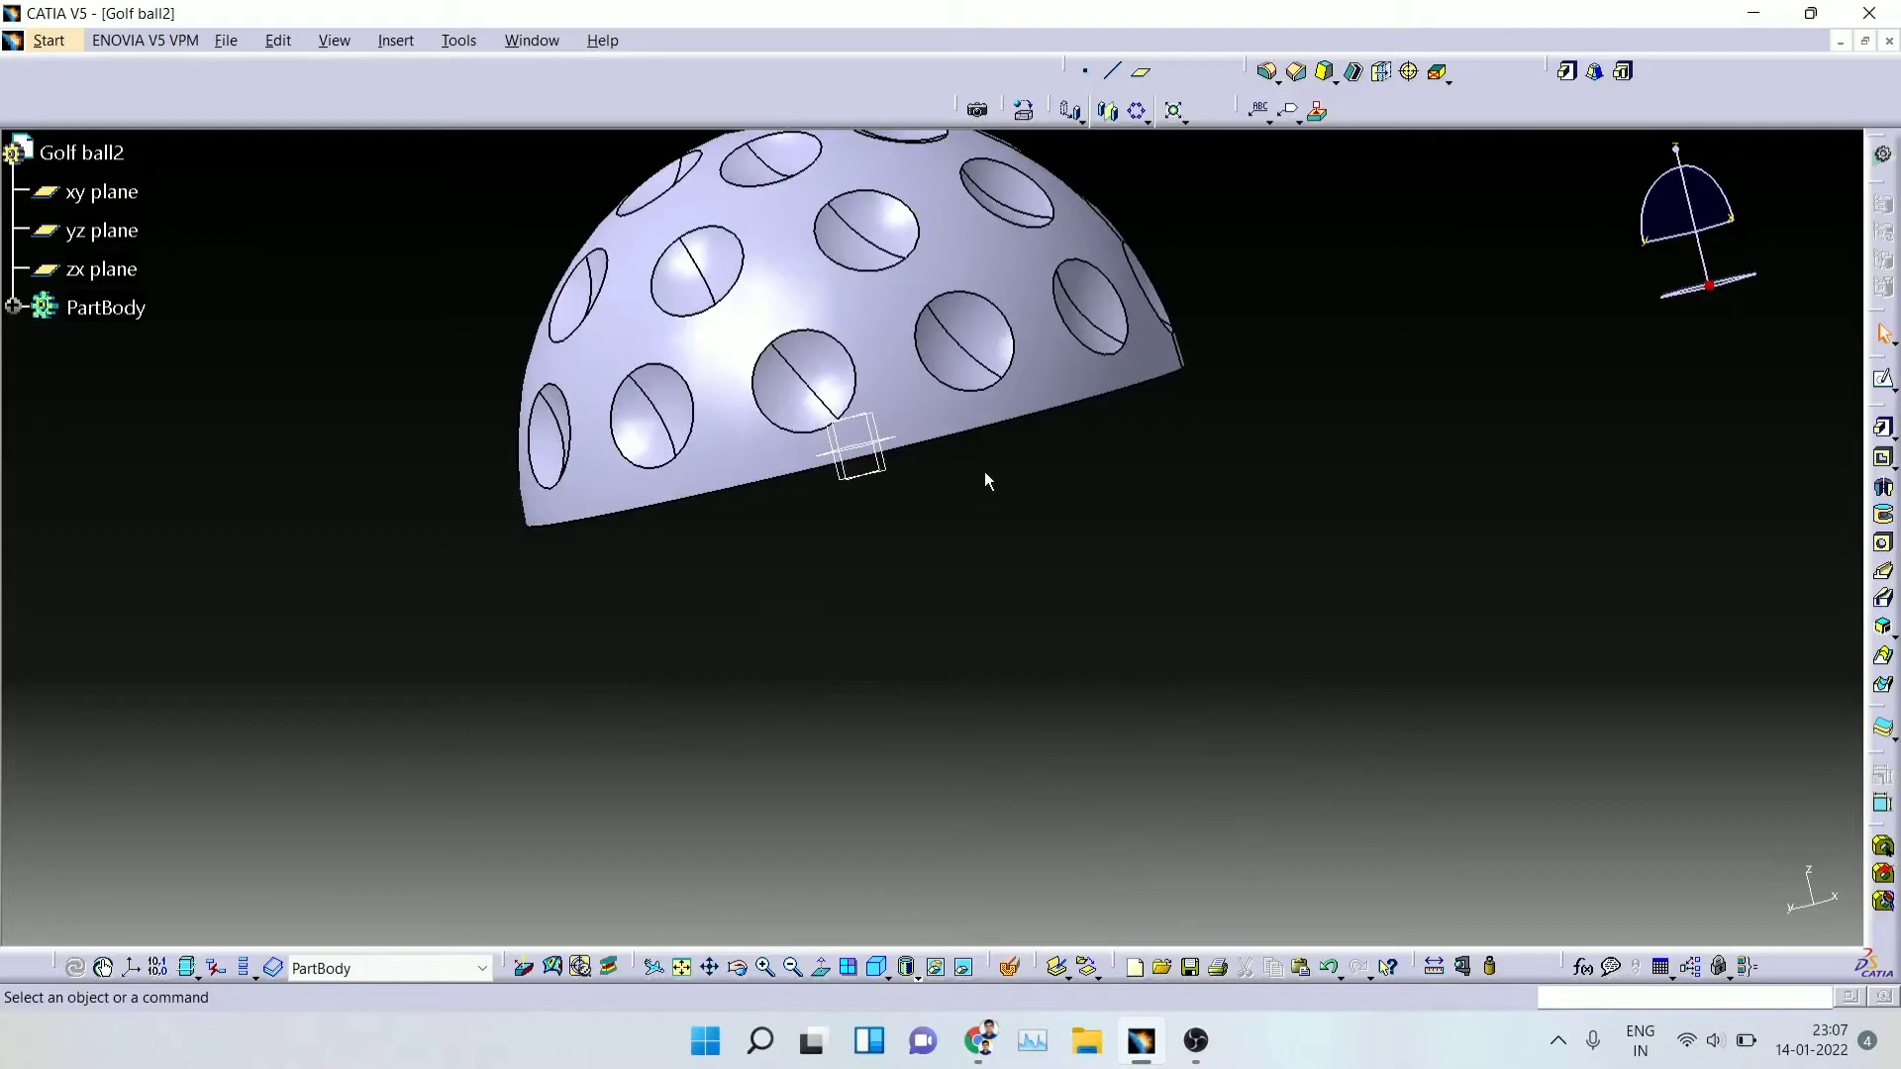
click(921, 374)
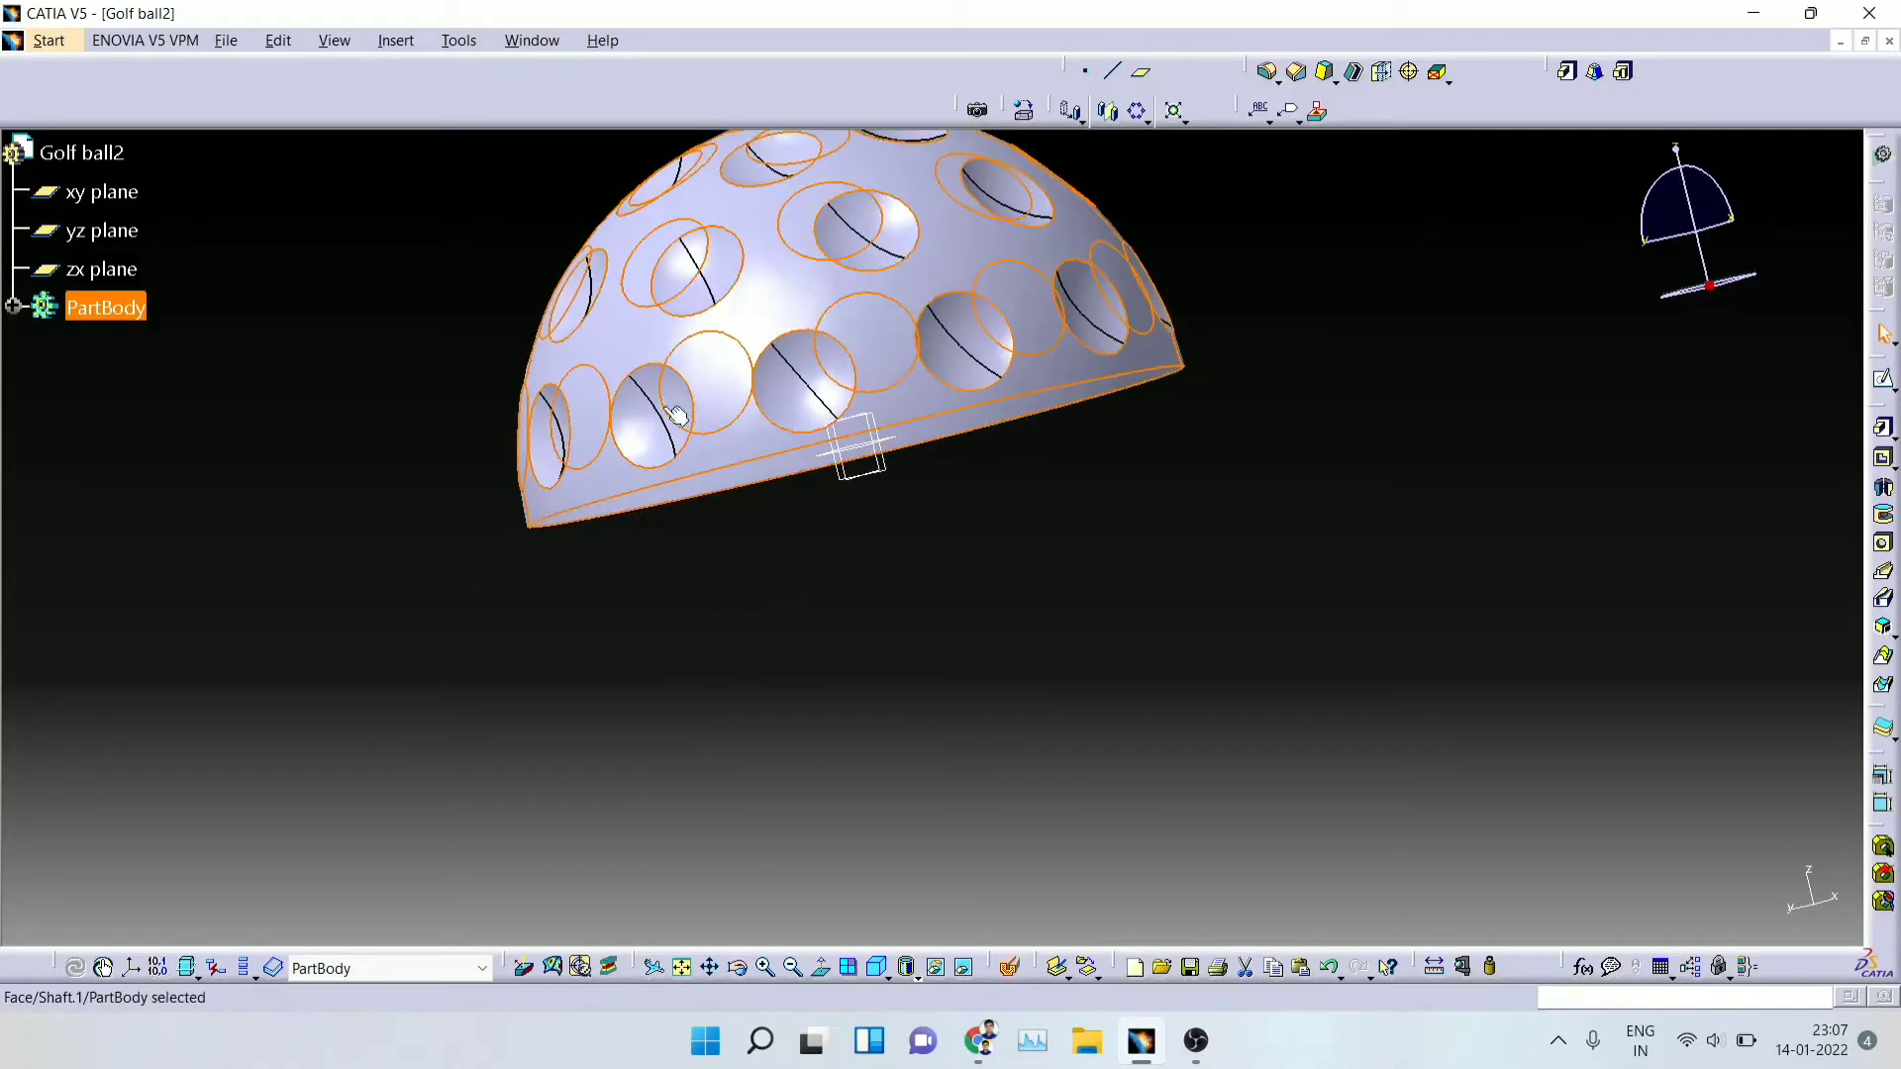
click(1107, 112)
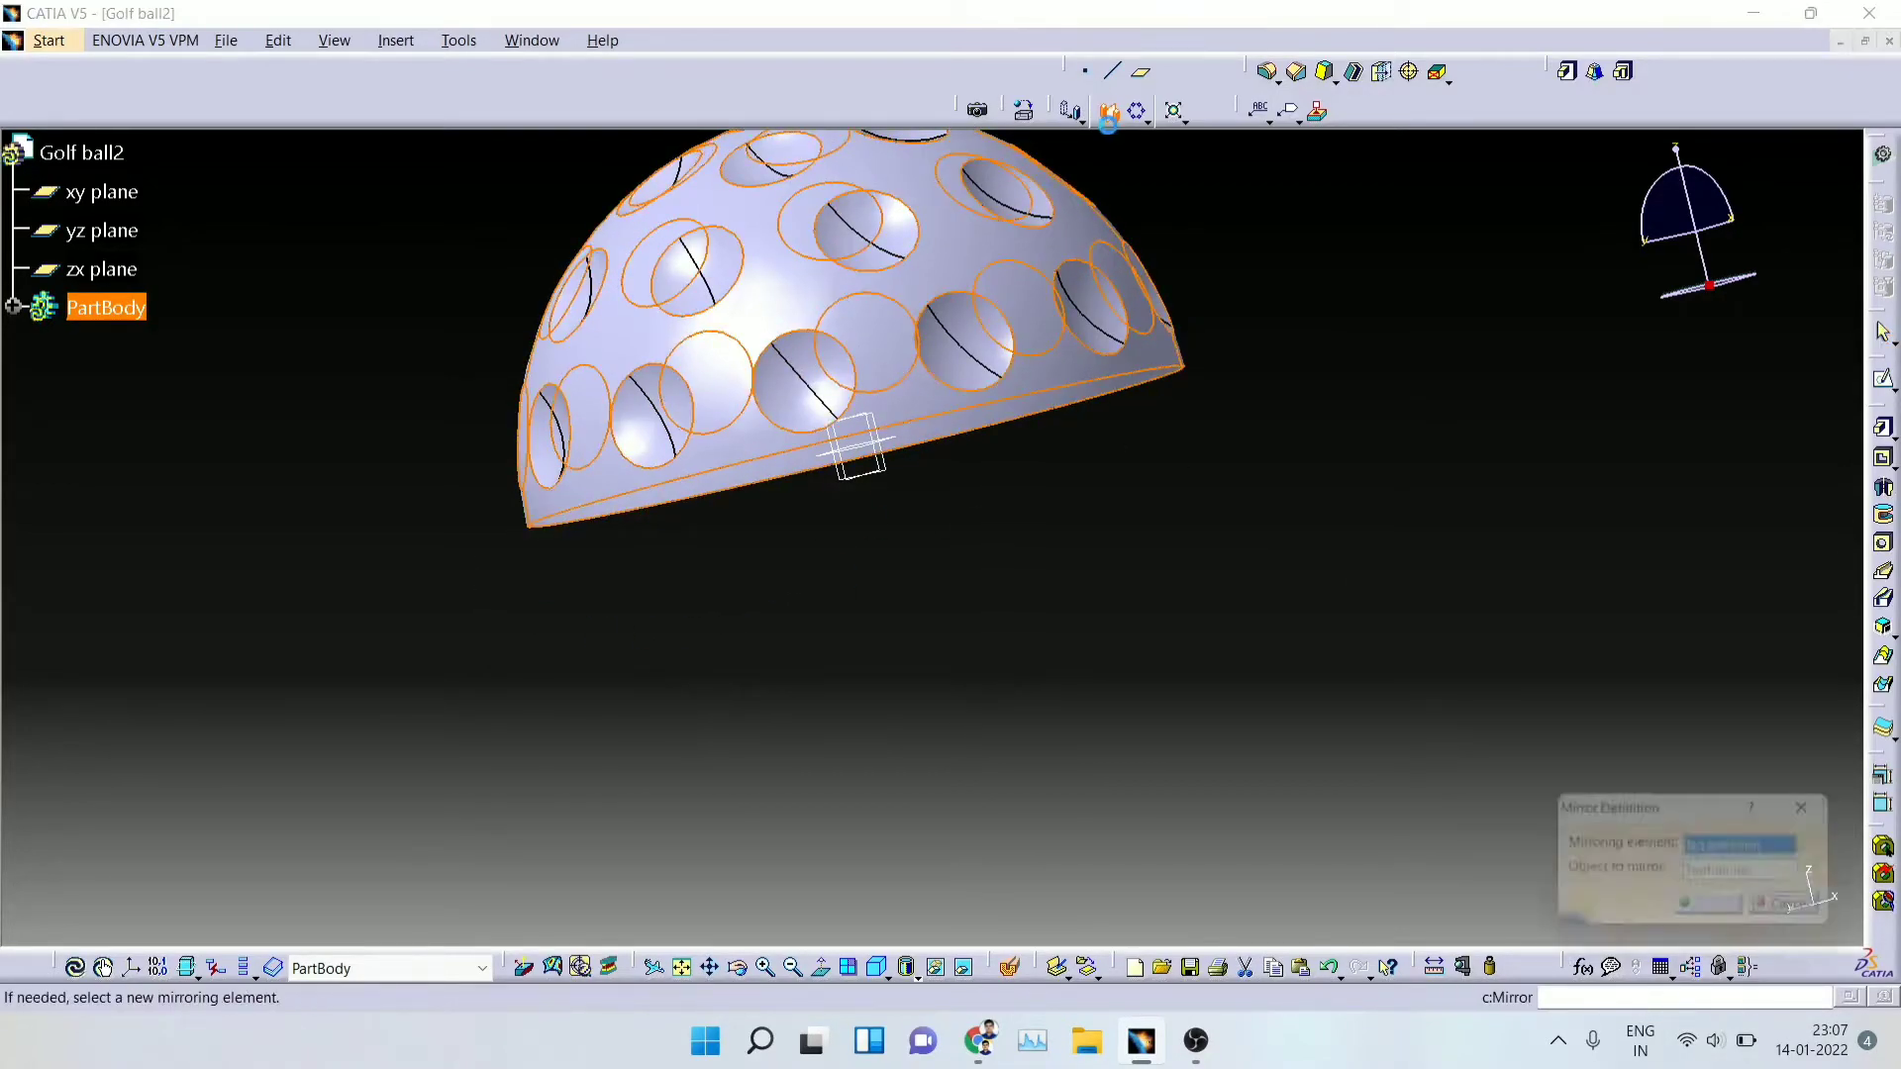
right_click(1700, 858)
click(1742, 891)
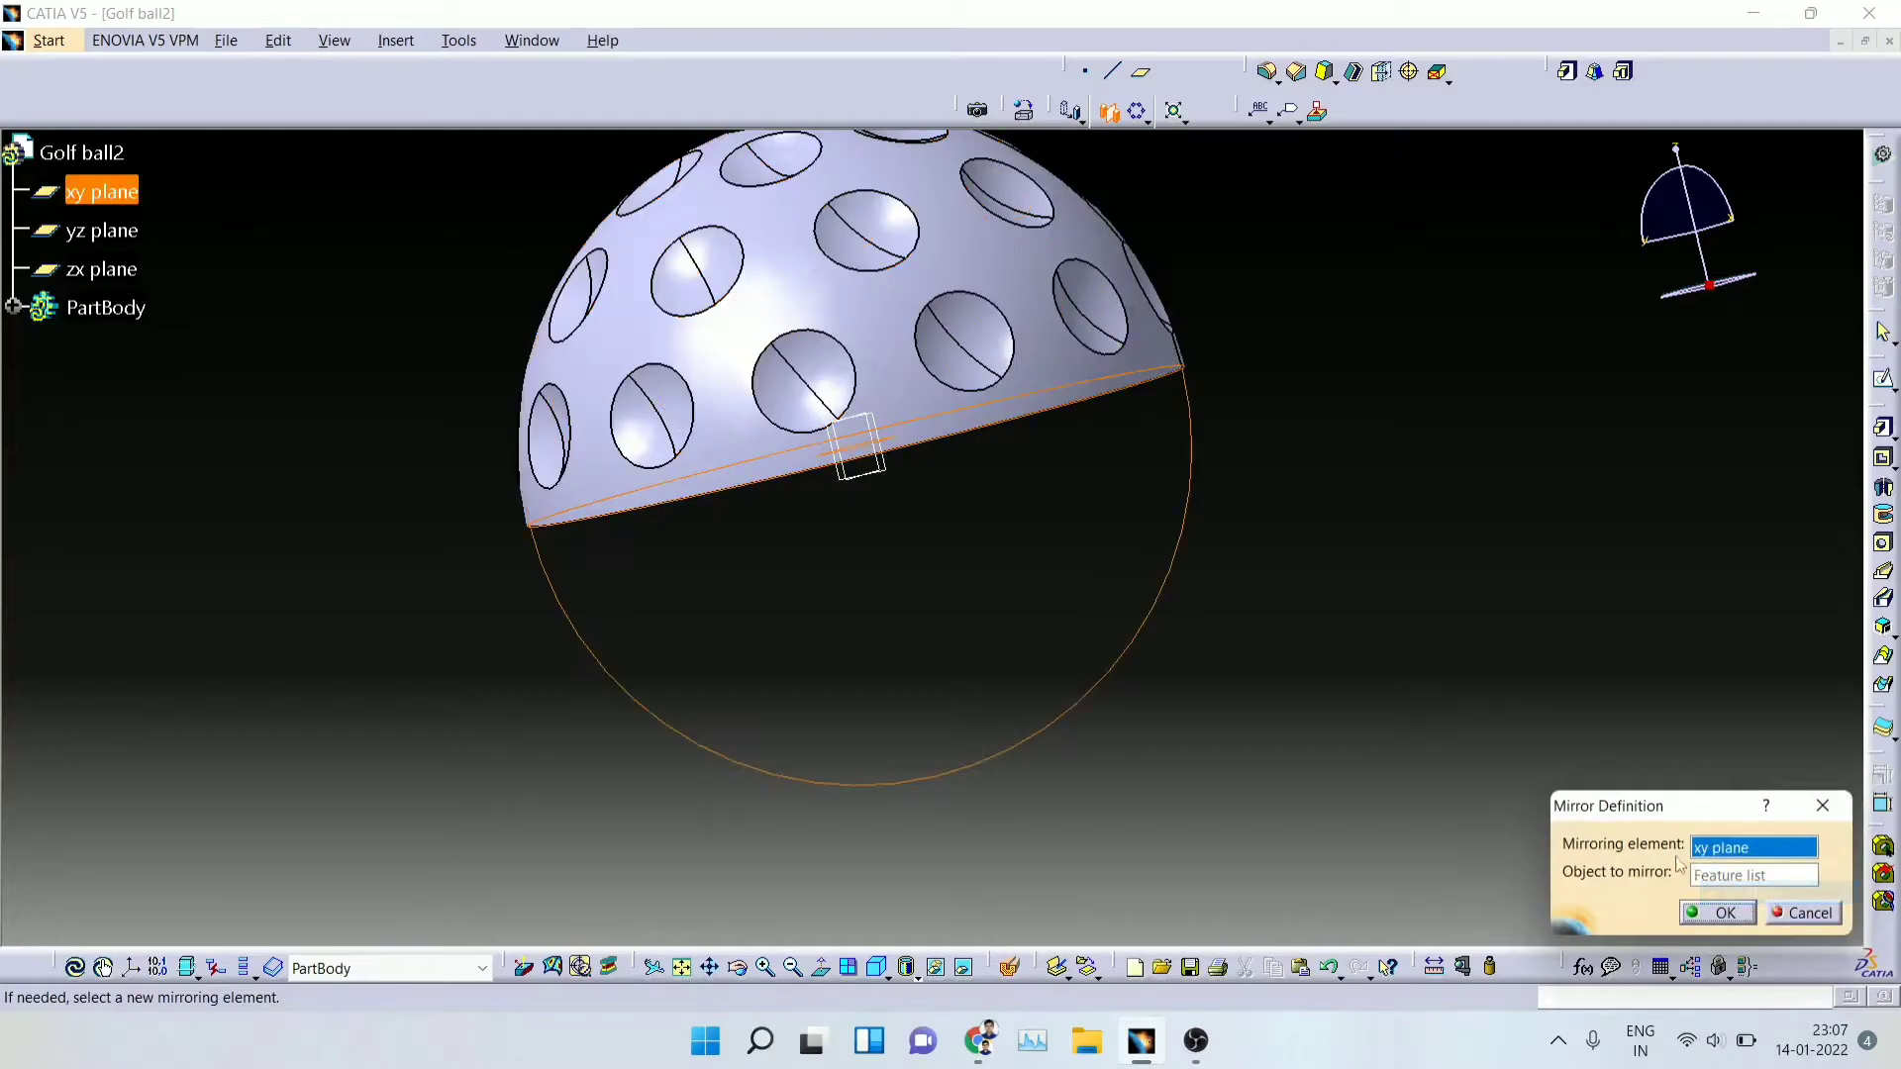
click(1768, 907)
Step: Mirror the entire PartBody, including all dimple patterns, about the xy plane to complete the ball
click(18, 311)
scroll(171, 453, down, 3)
scroll(173, 457, up, 2)
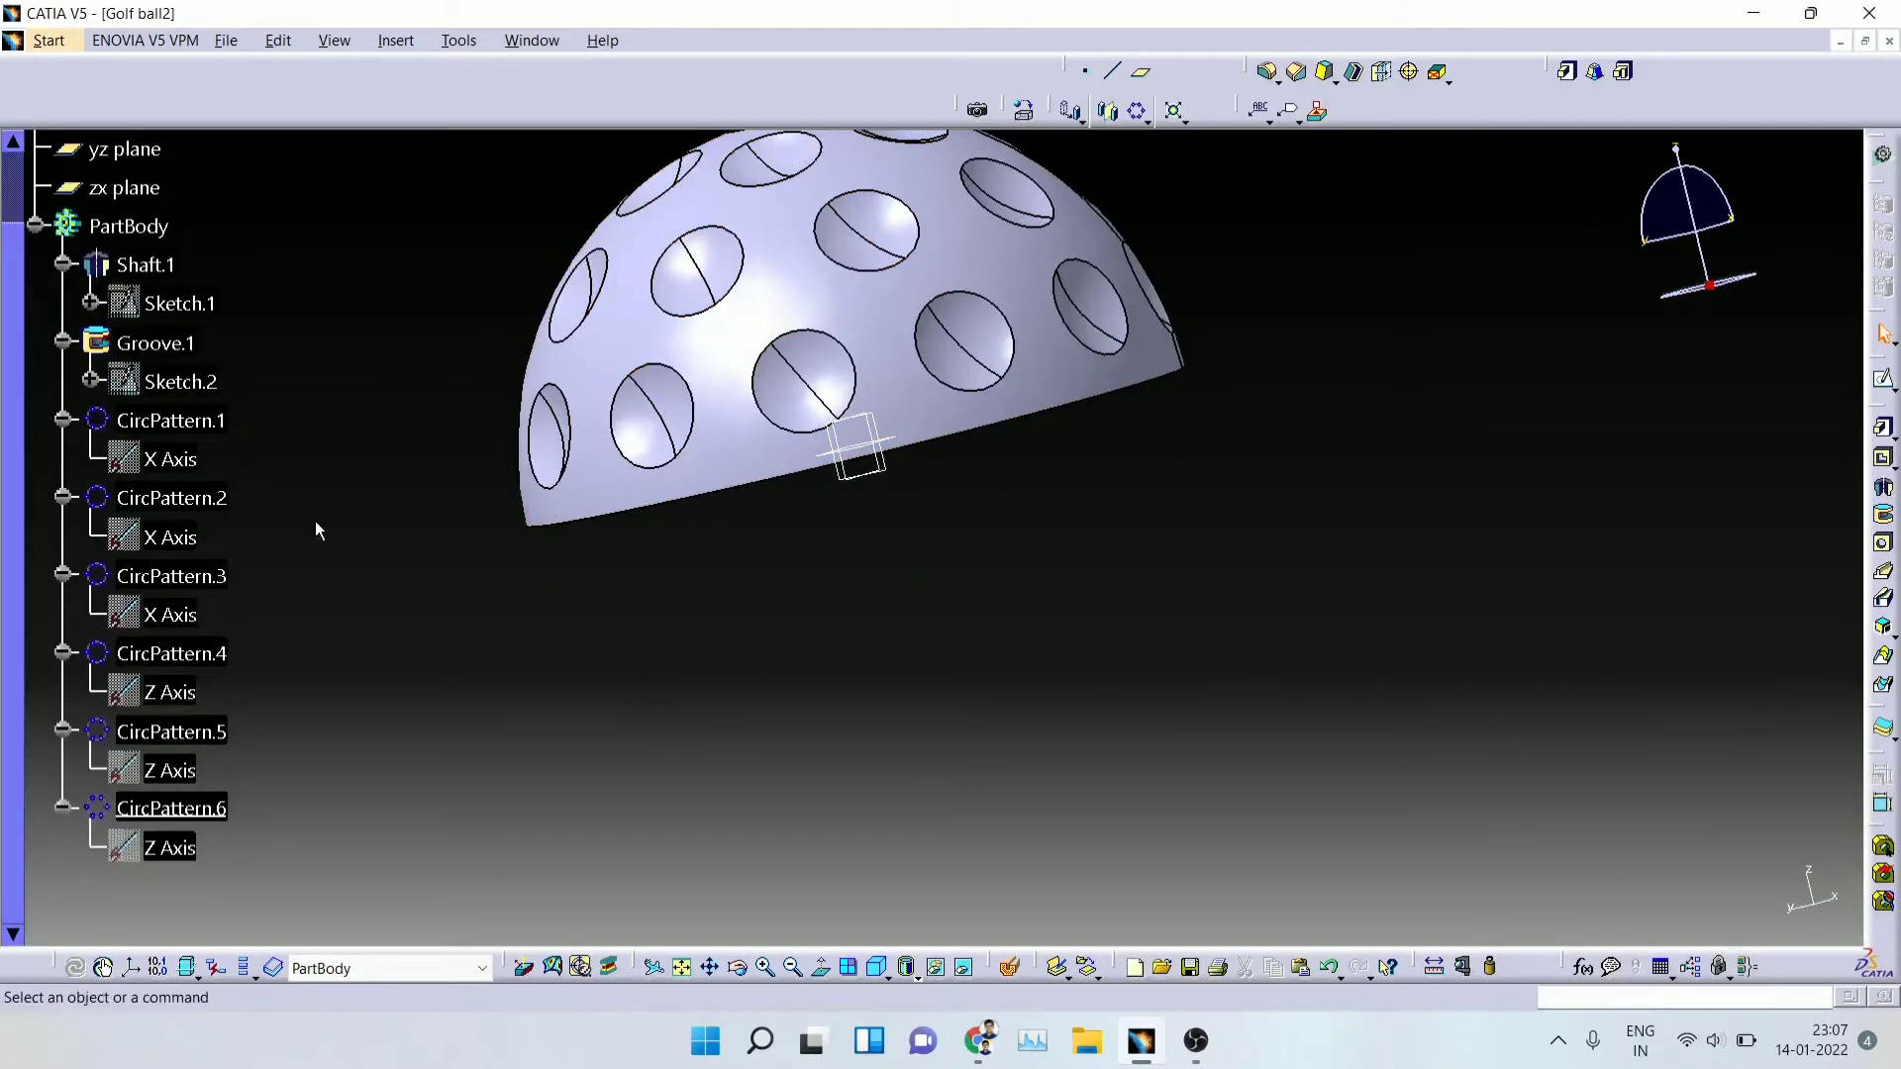
click(794, 970)
middle_drag(837, 800, 1138, 683)
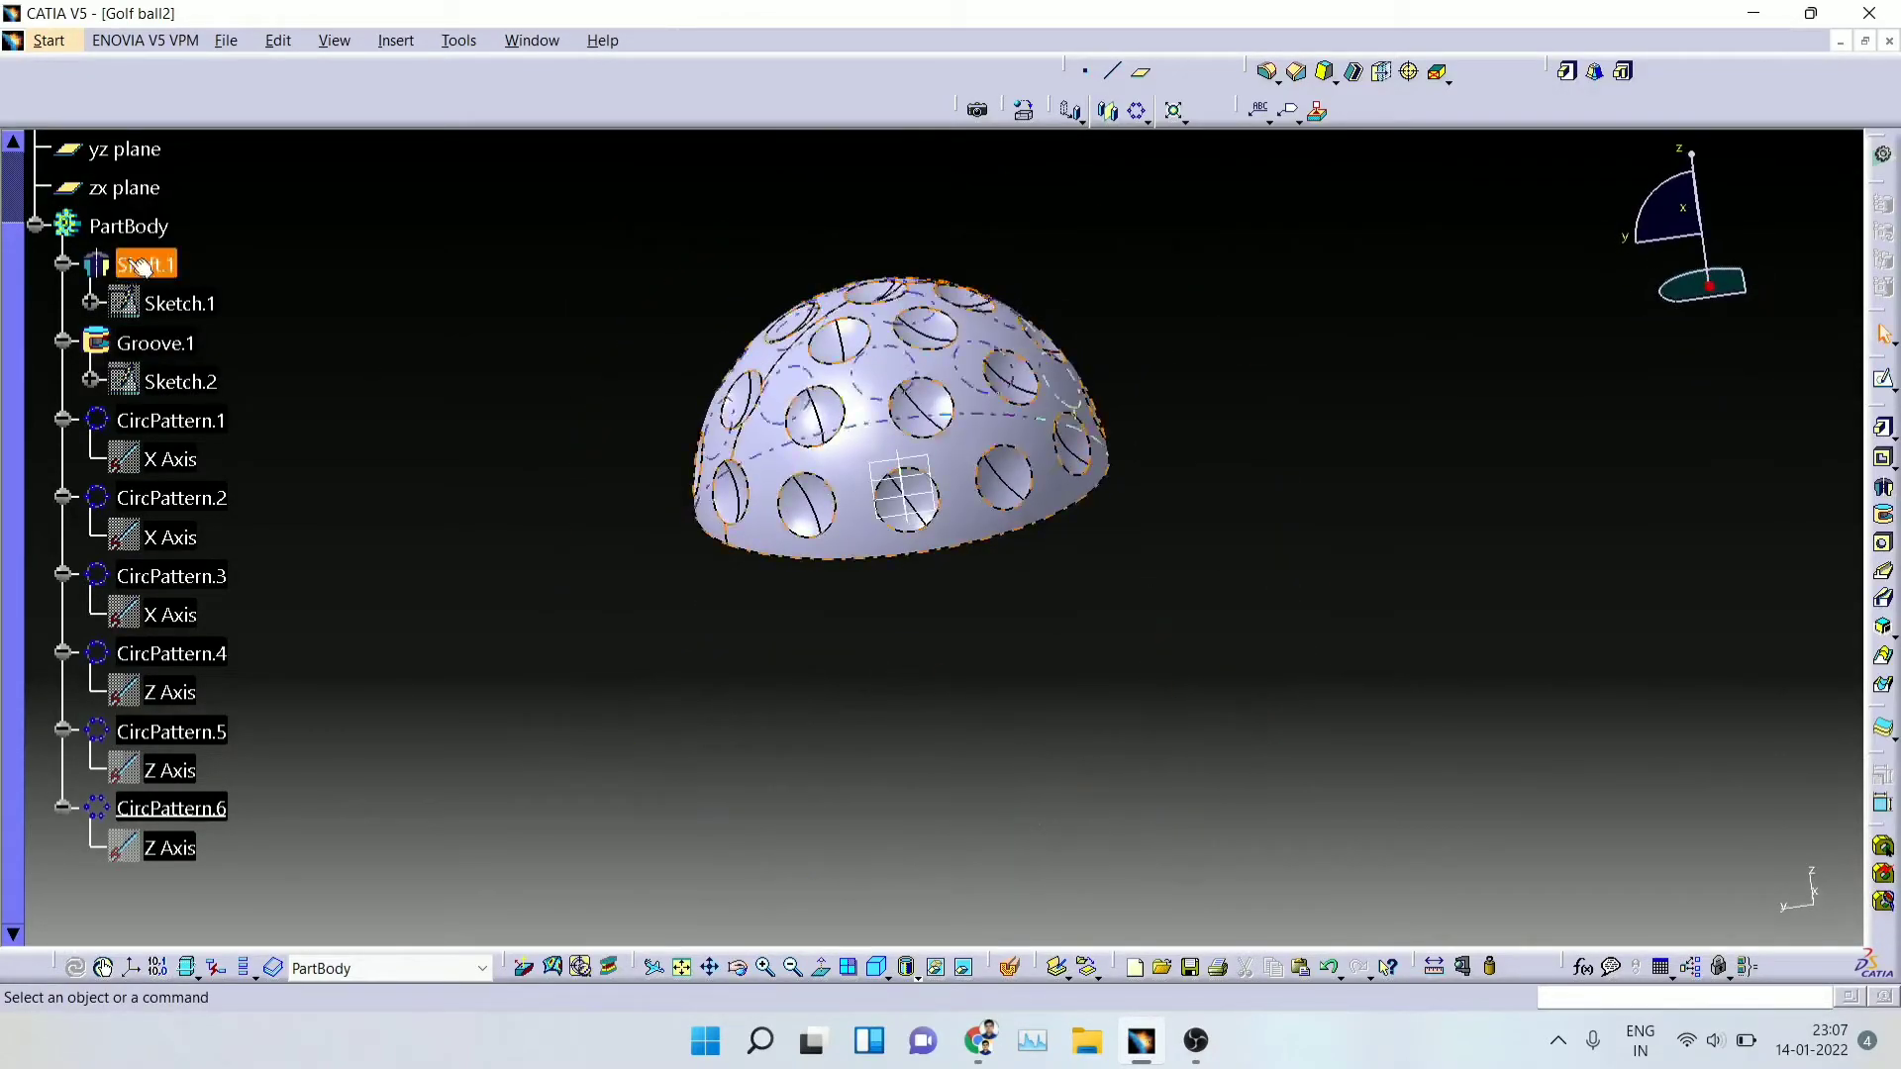
click(156, 225)
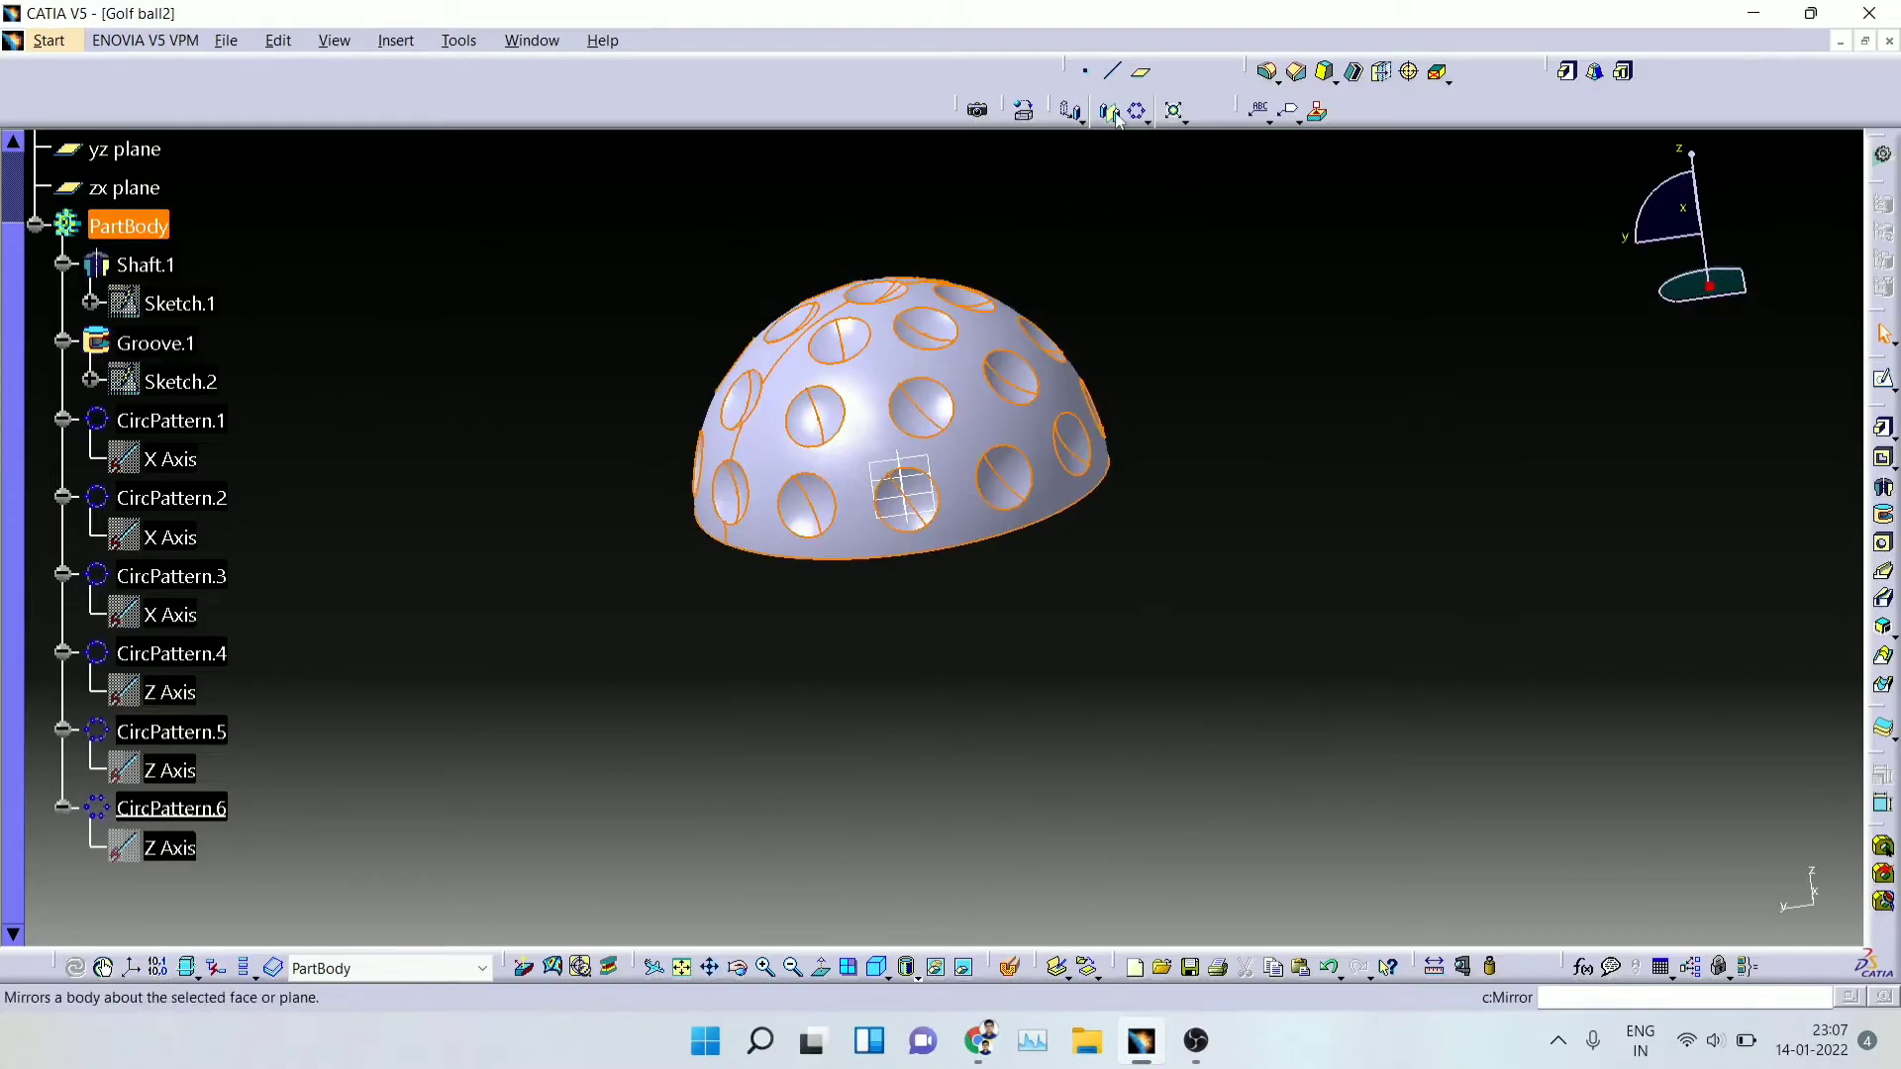
scroll(20, 193, up, 2)
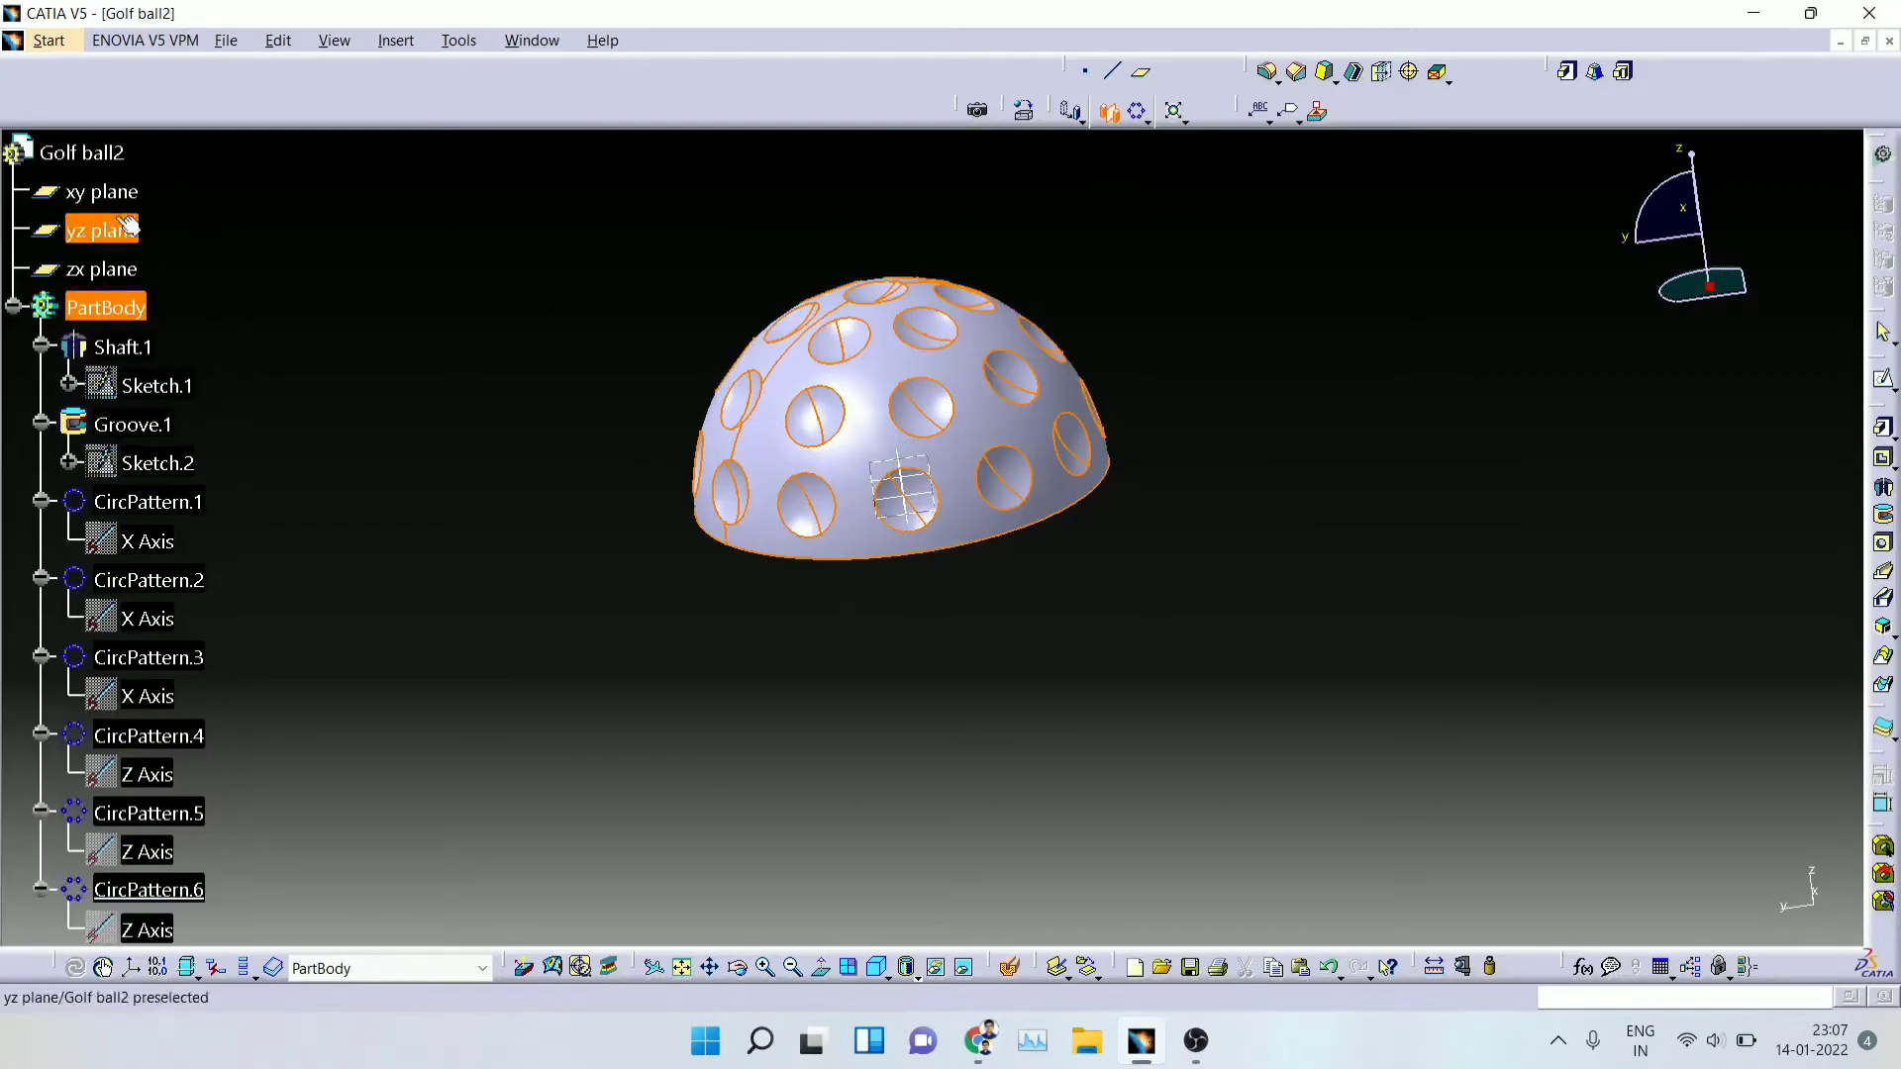
click(124, 191)
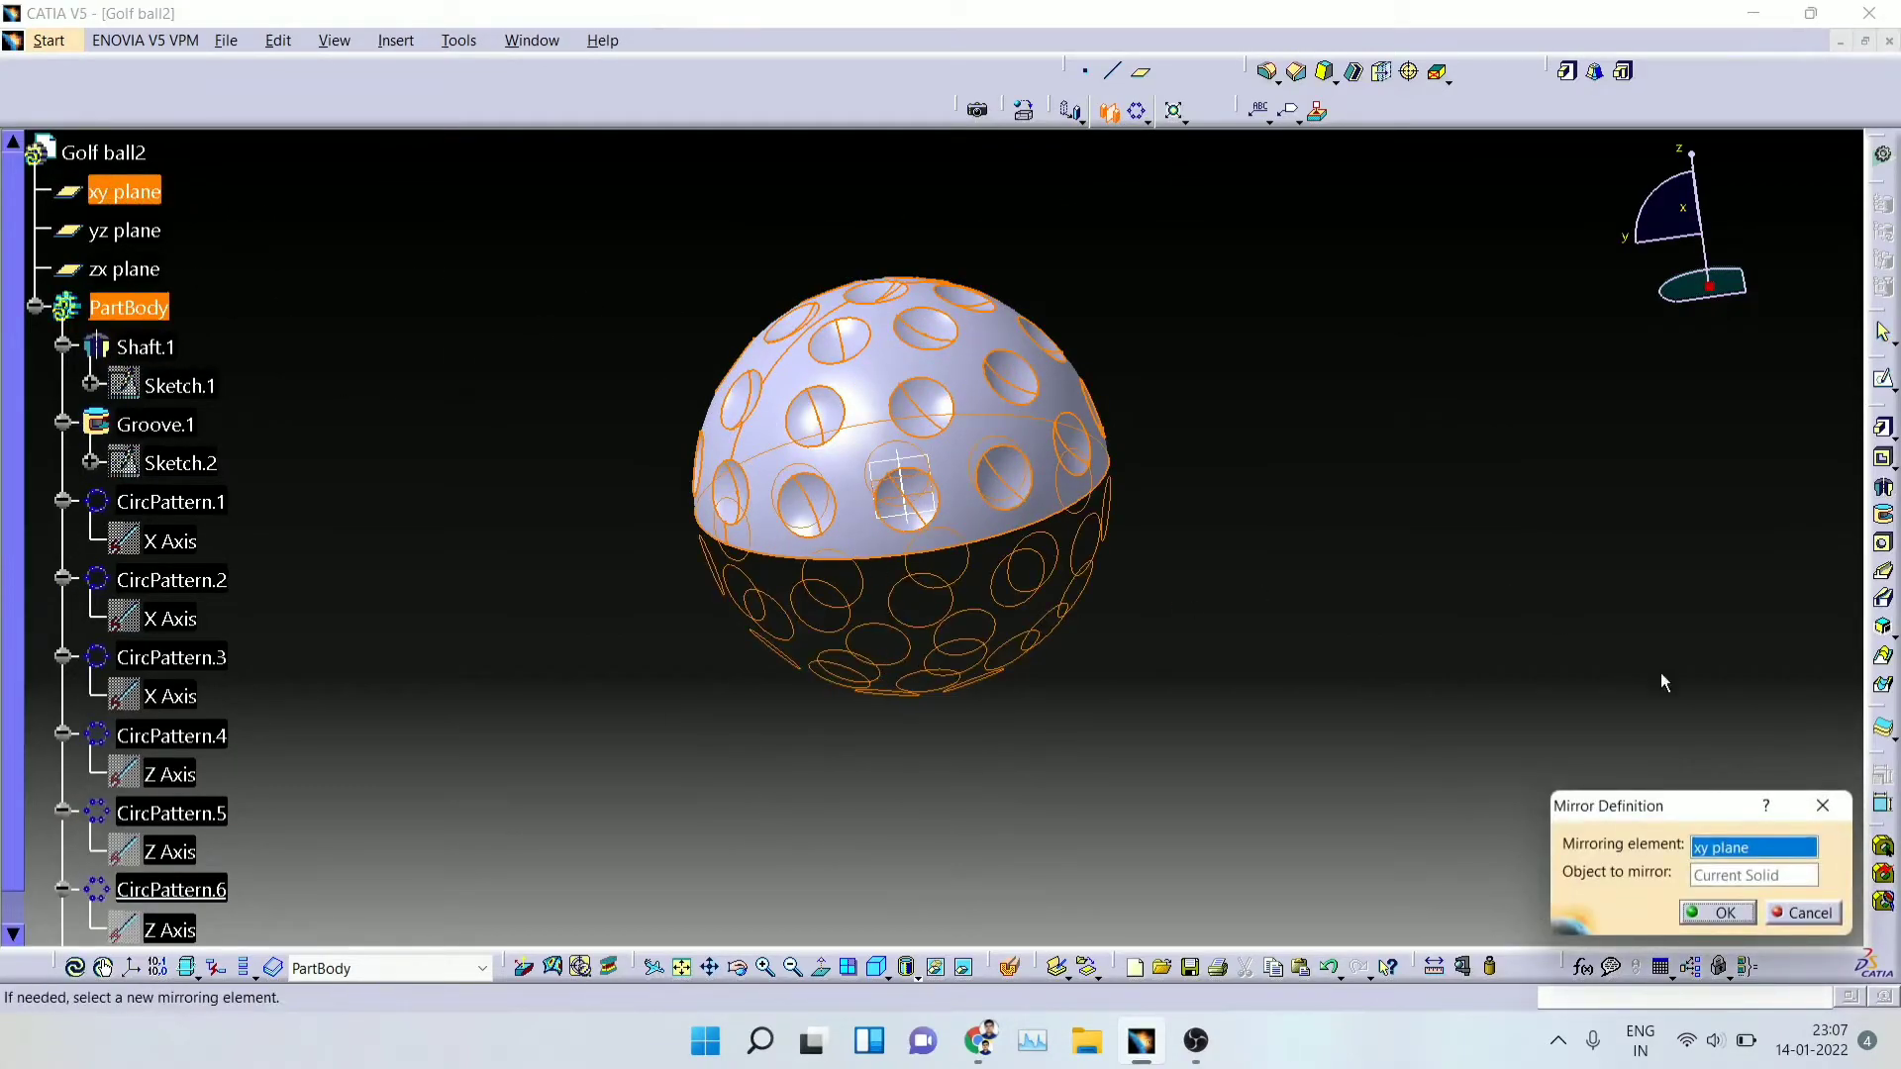
click(1697, 913)
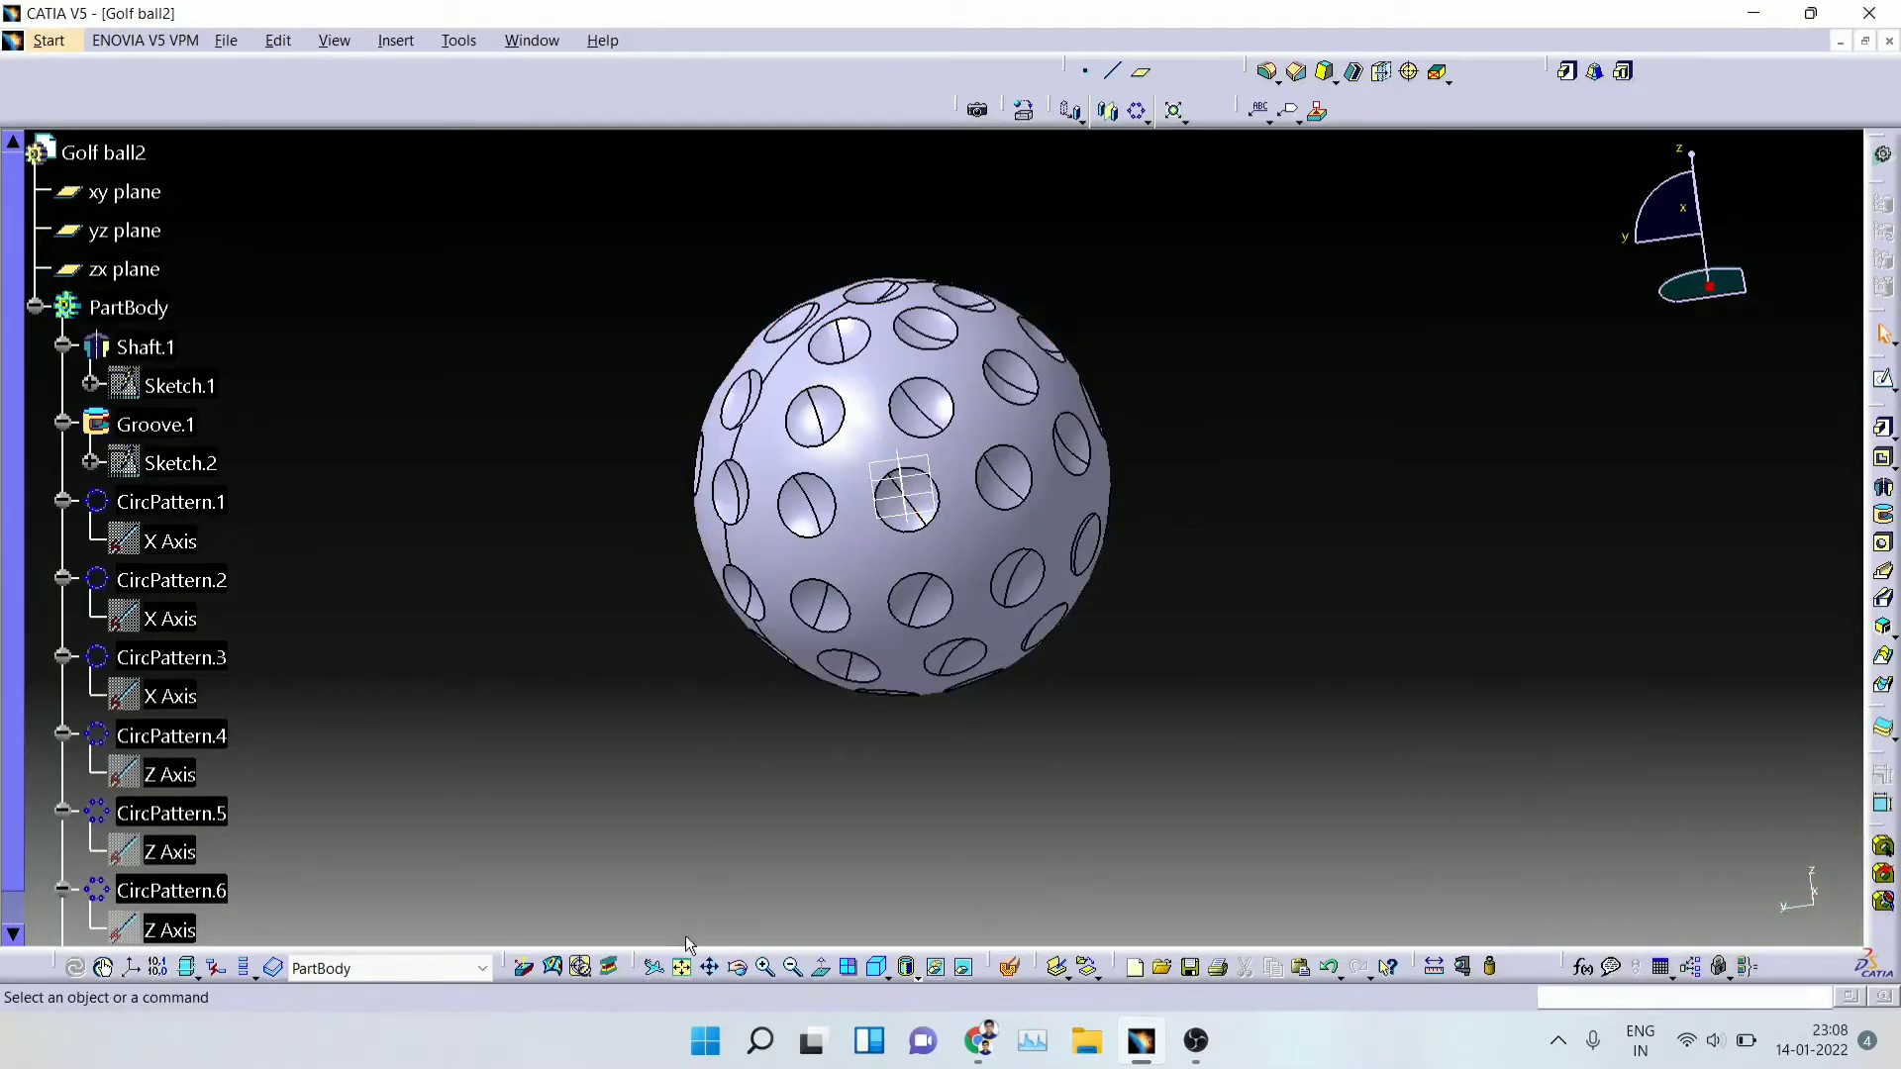
middle_drag(878, 763, 1051, 309)
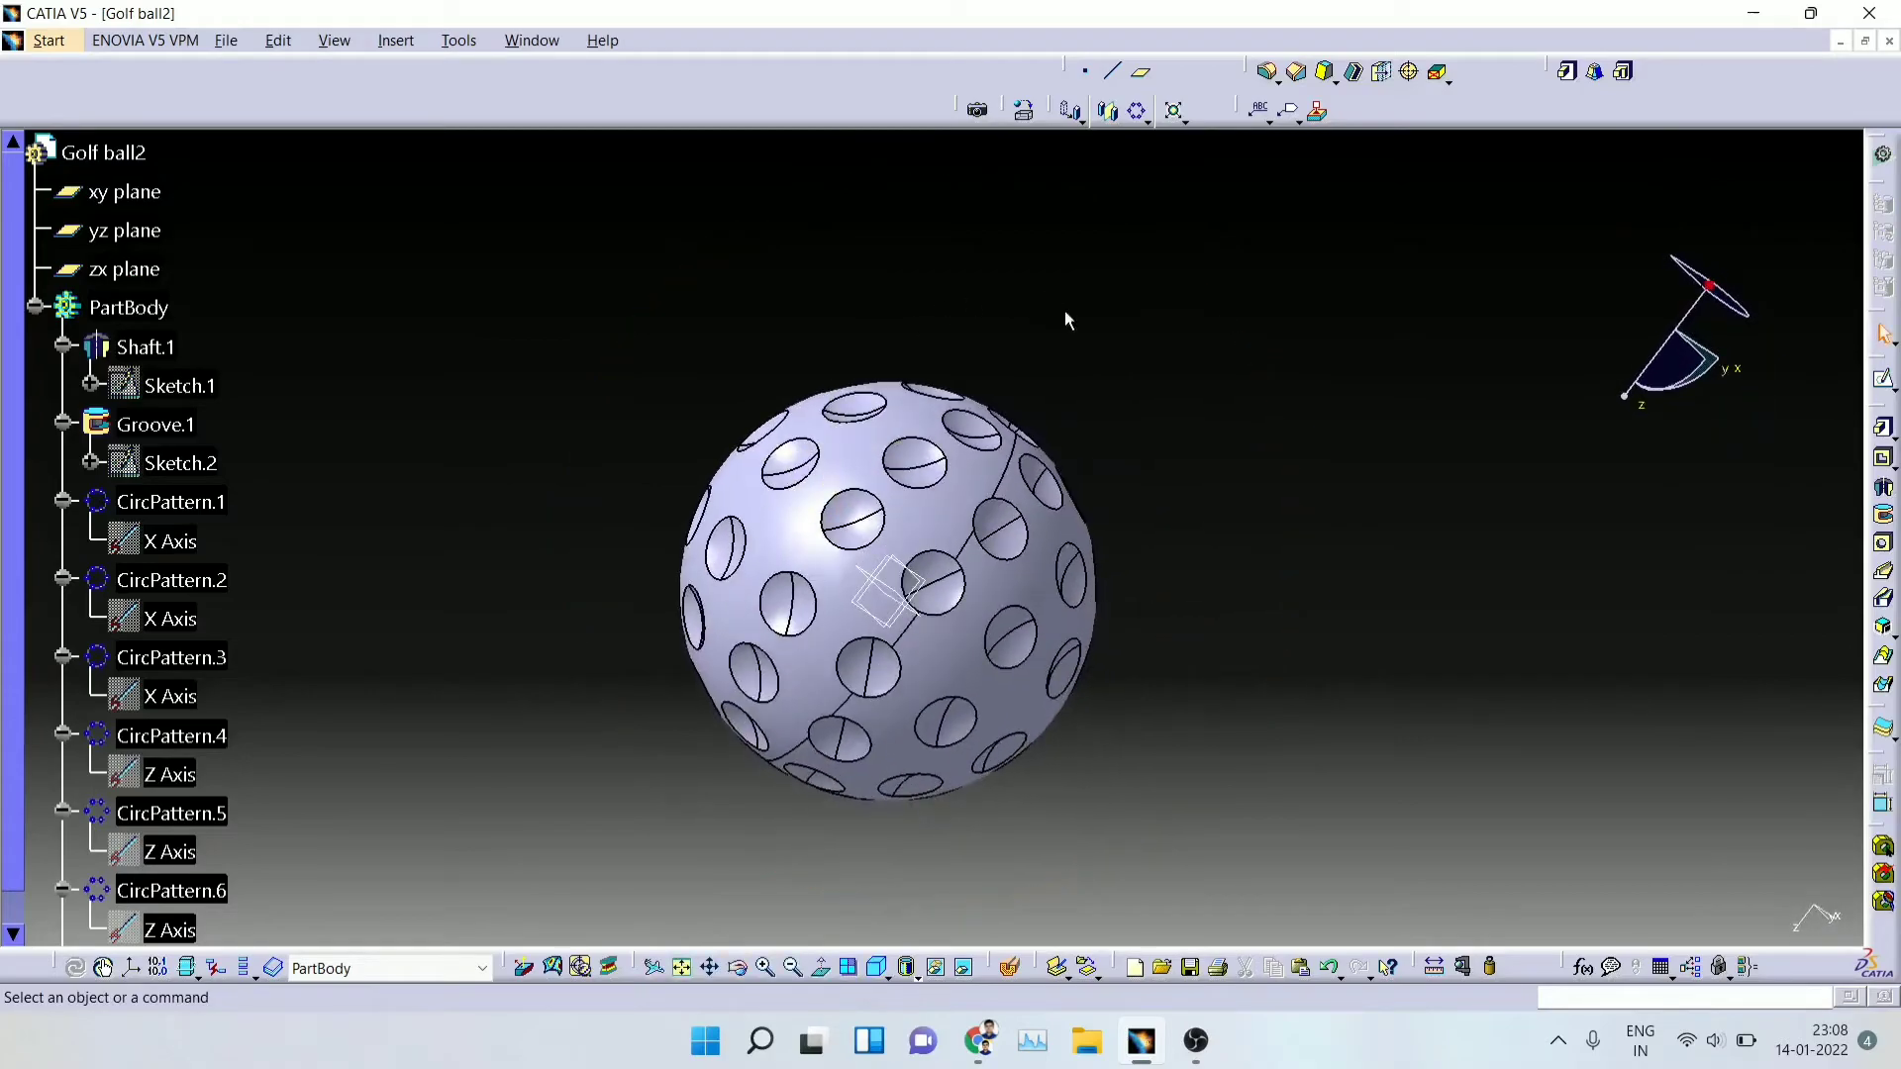
drag(891, 841, 970, 884)
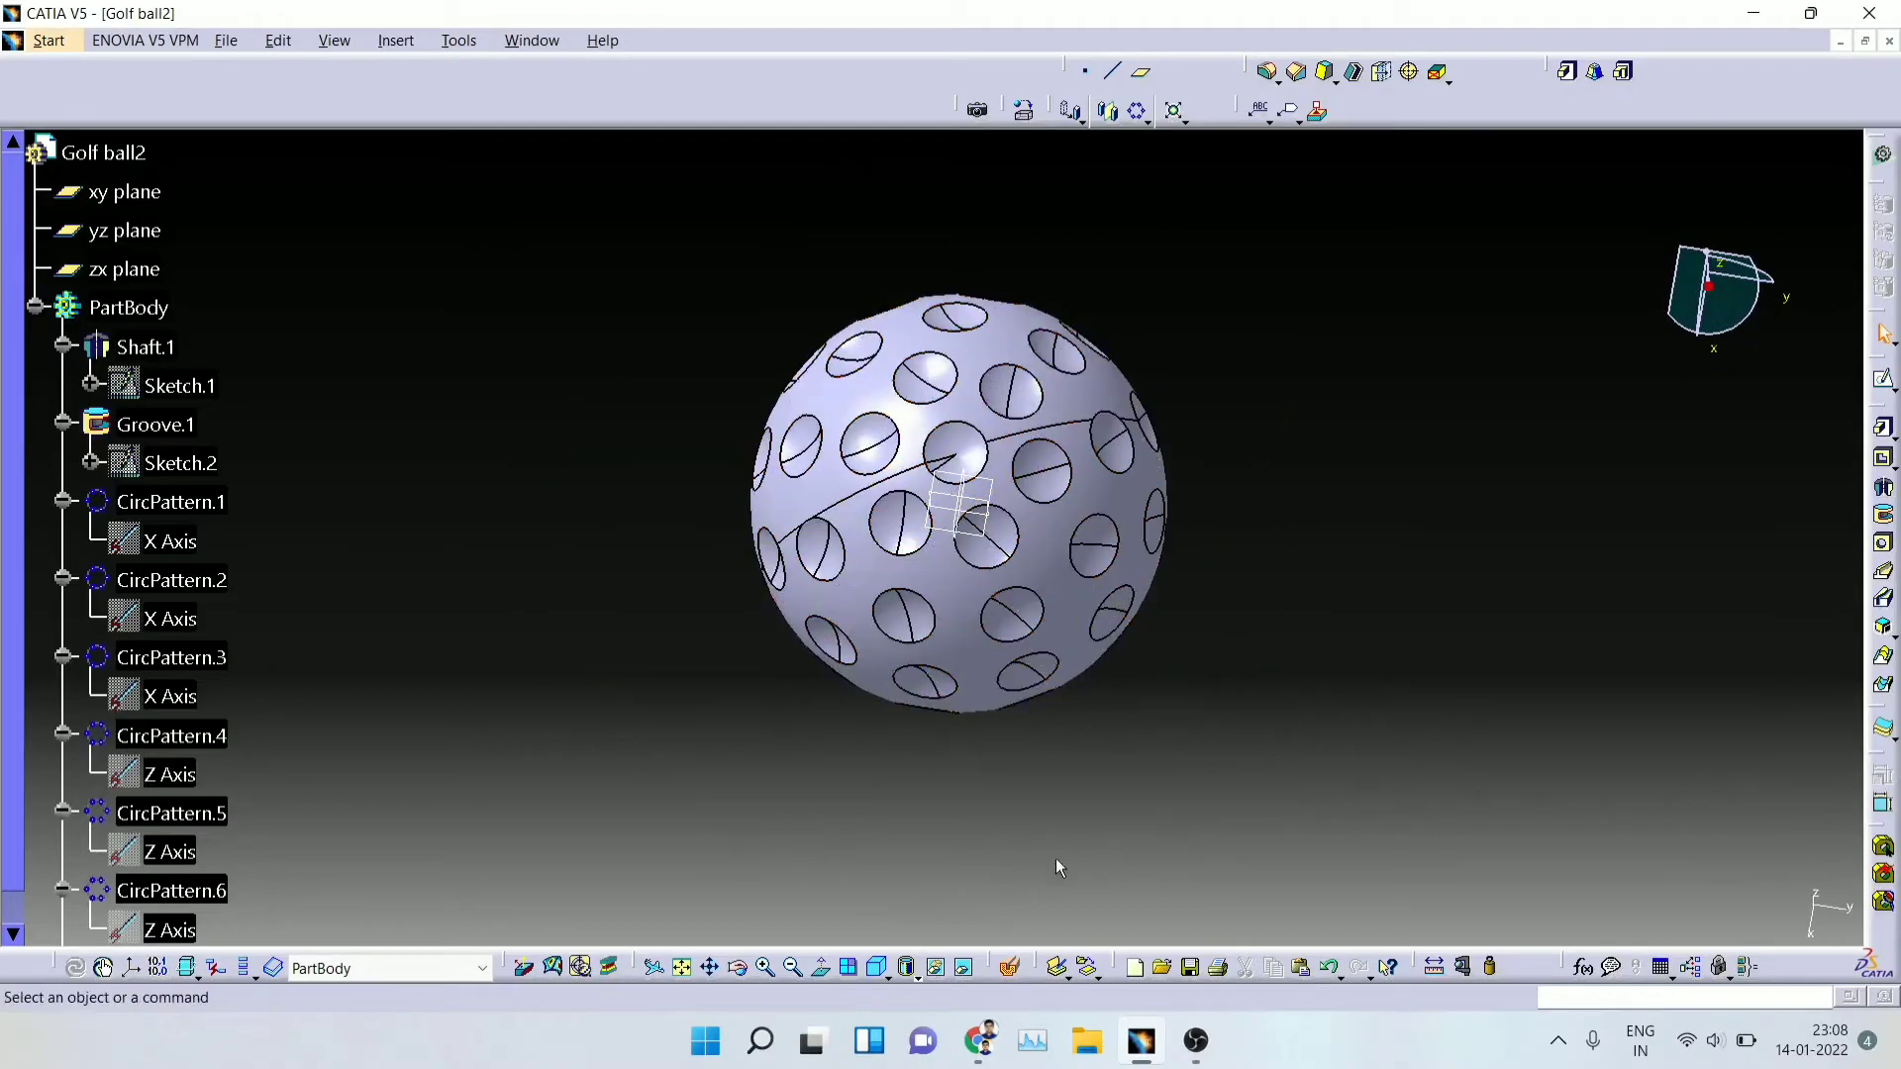
Step: Browse the material library's Shape Review, Other and Painting categories for a suitable golf ball finish
click(1025, 111)
scroll(1375, 559, down, 2)
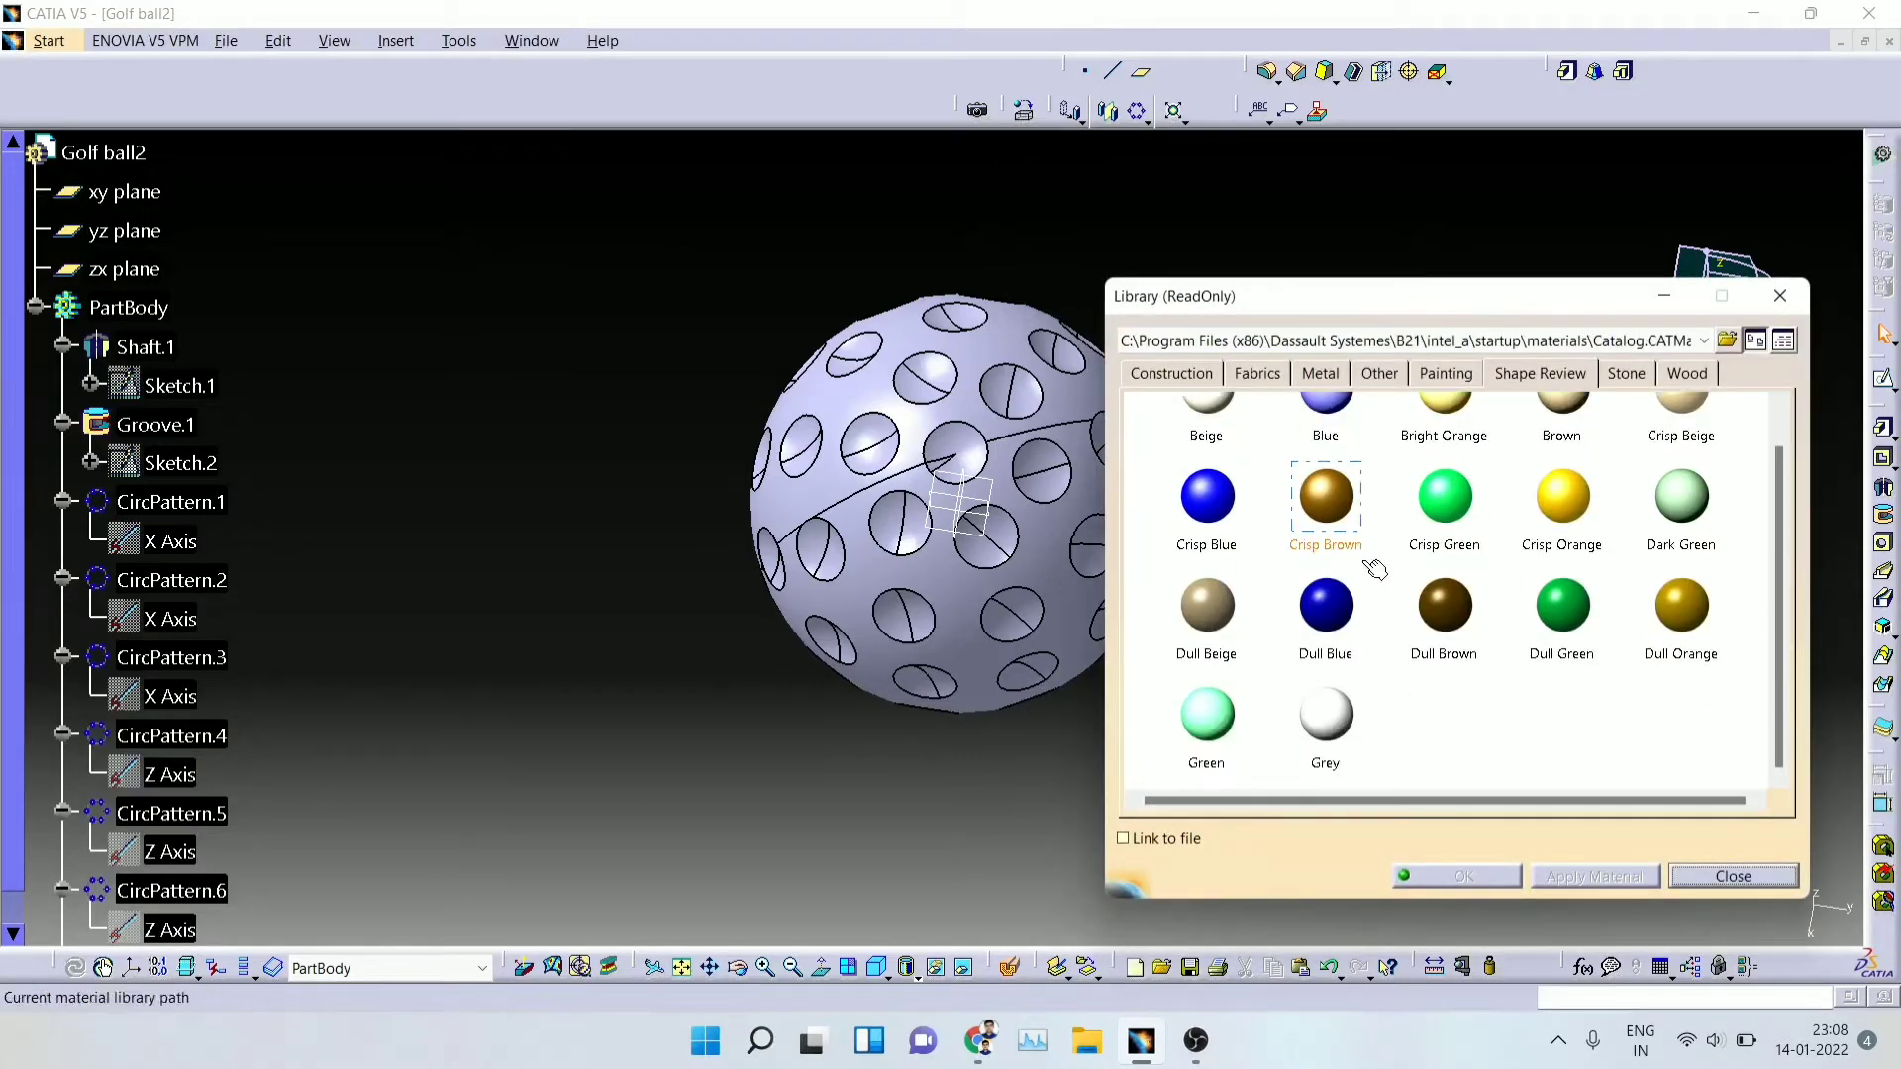
click(1379, 373)
scroll(1516, 690, down, 4)
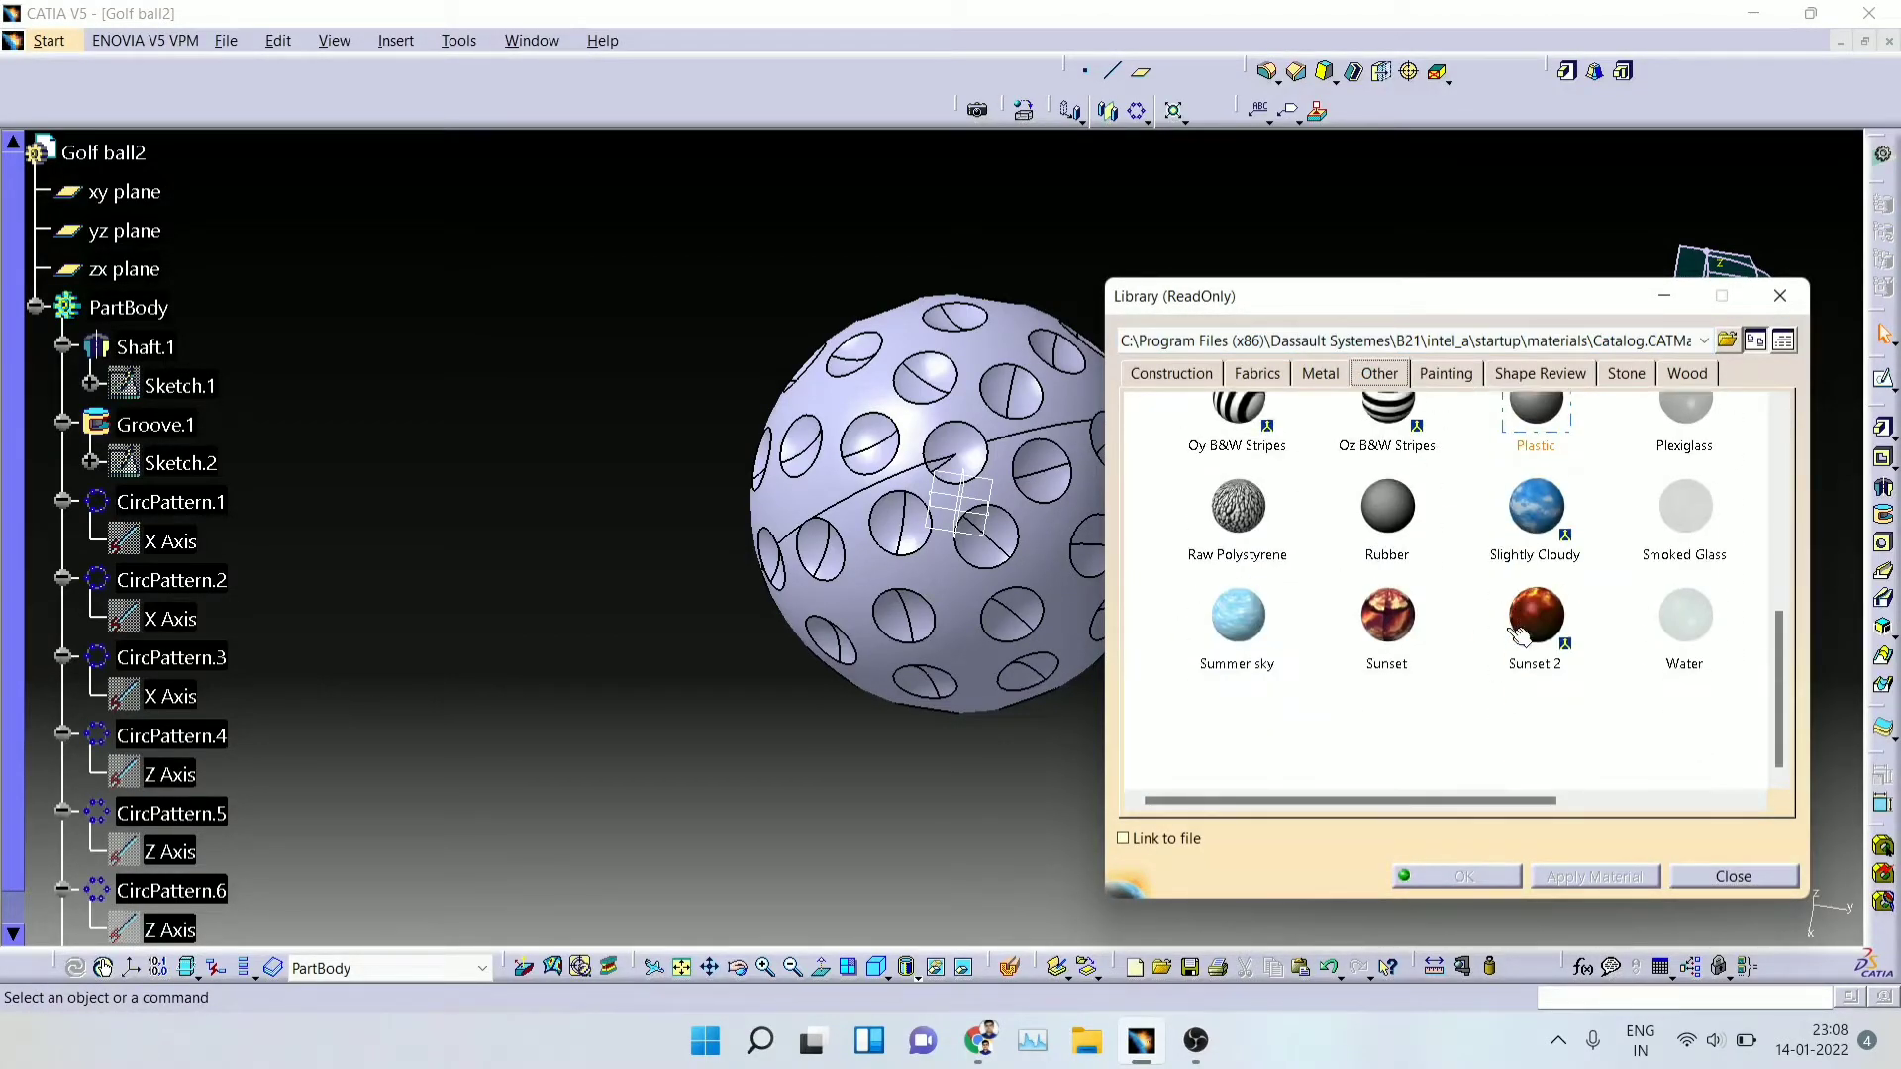
click(1446, 373)
scroll(1490, 561, down, 3)
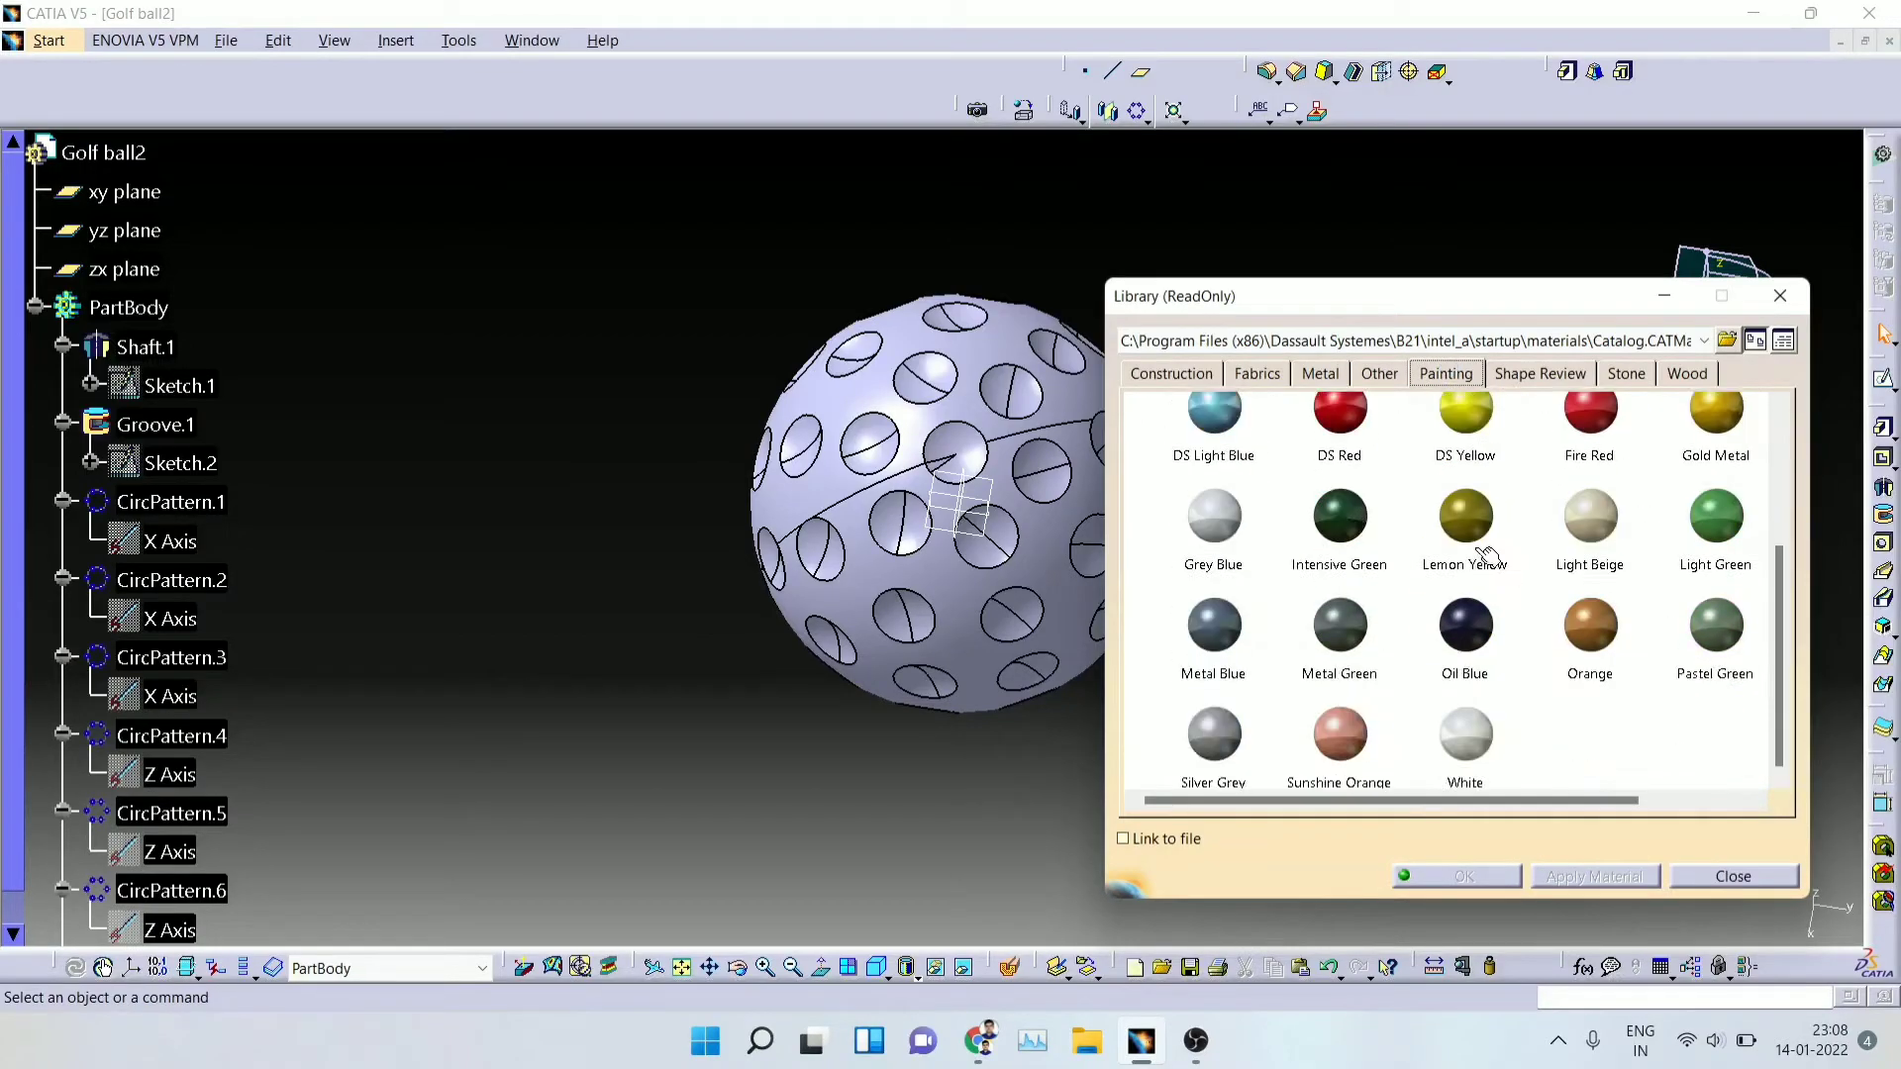
scroll(1463, 614, down, 1)
click(1458, 693)
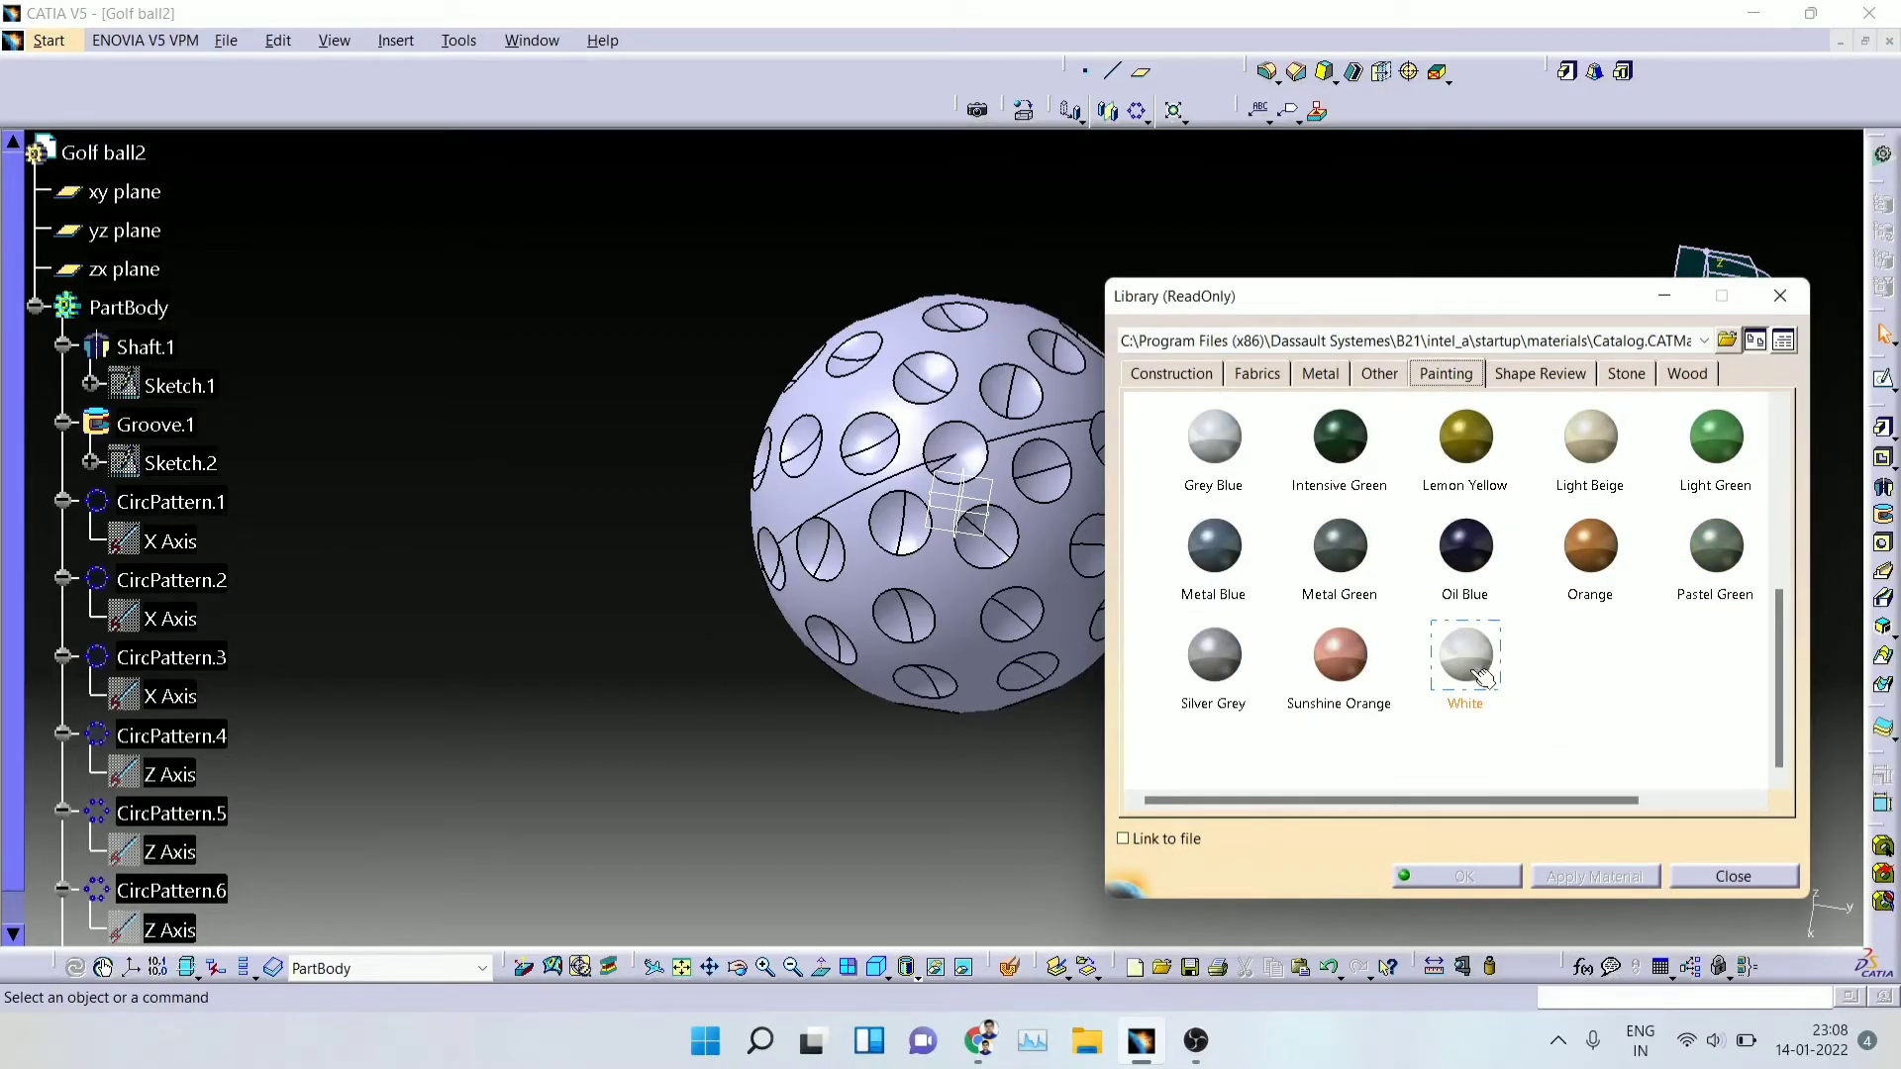
click(1558, 376)
scroll(1451, 539, down, 1)
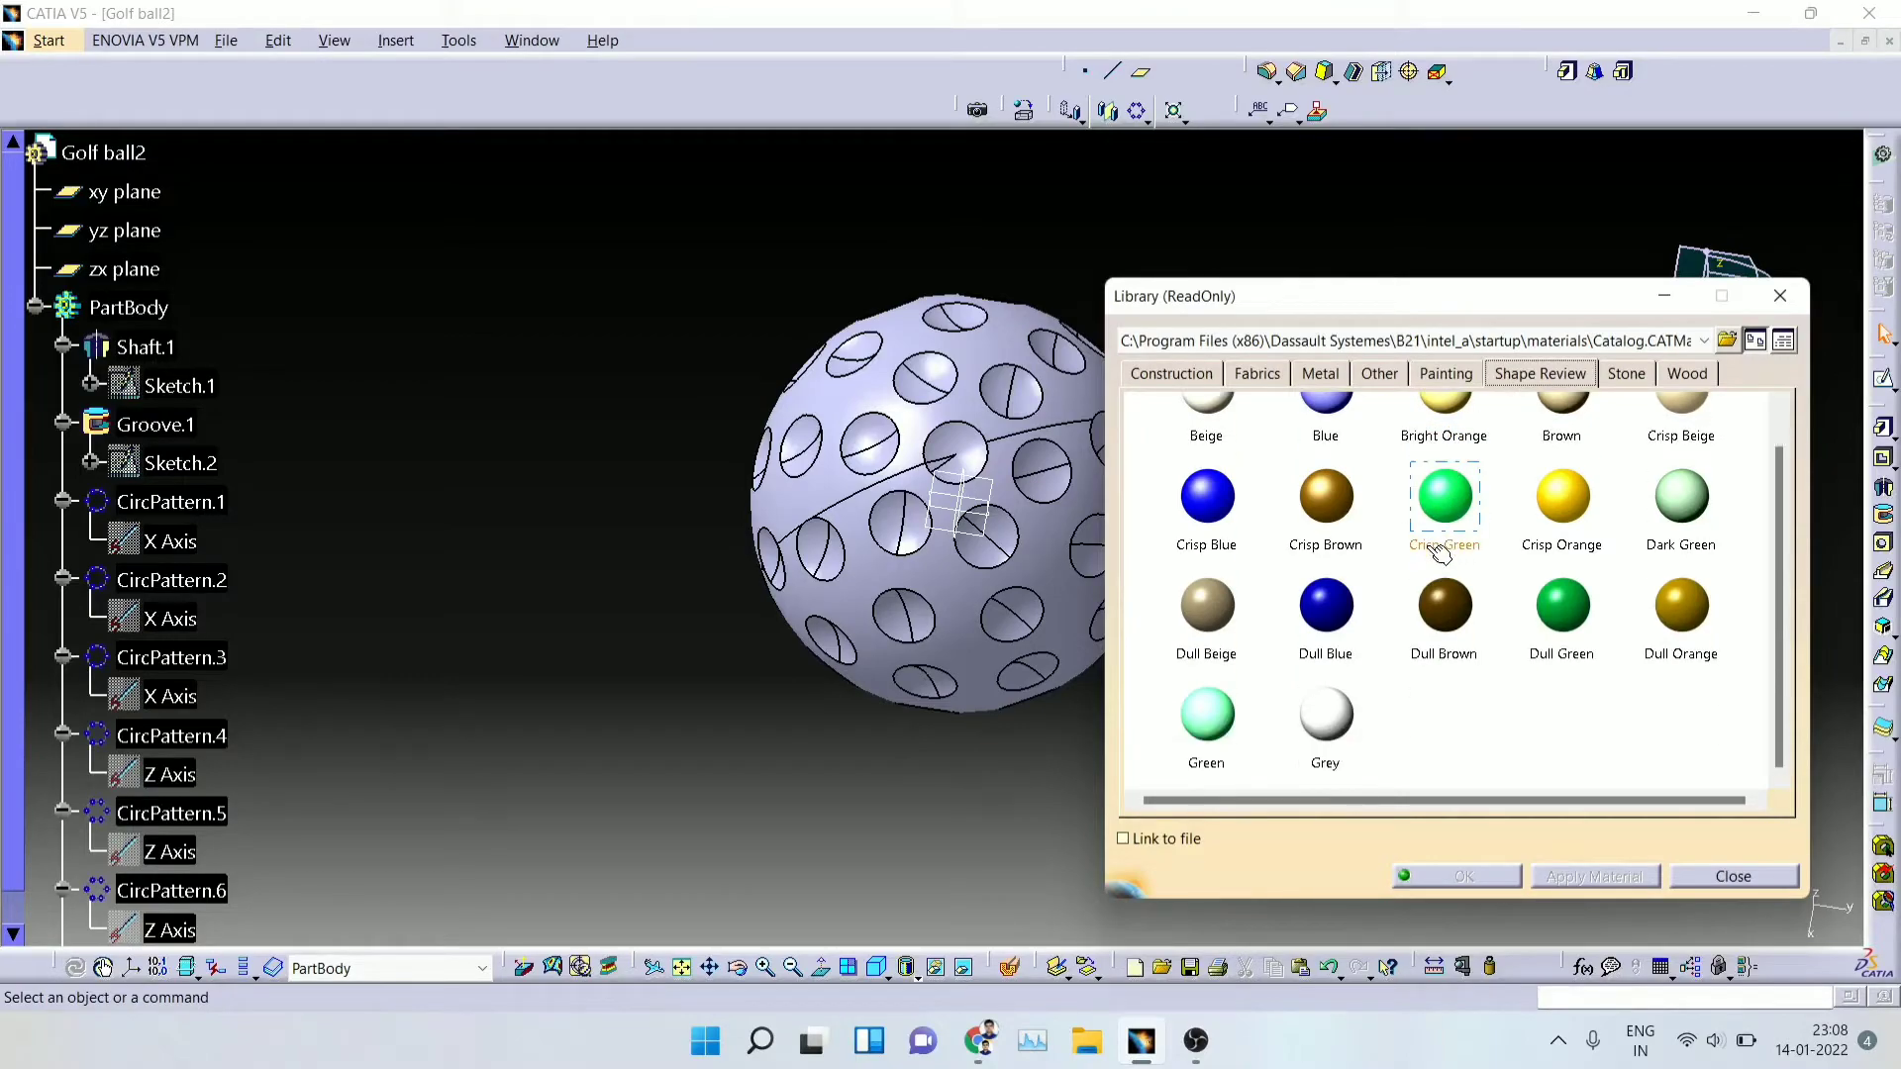
scroll(1435, 548, up, 1)
Step: Apply the White material from the Painting category to PartBody
click(1434, 382)
scroll(1417, 610, down, 1)
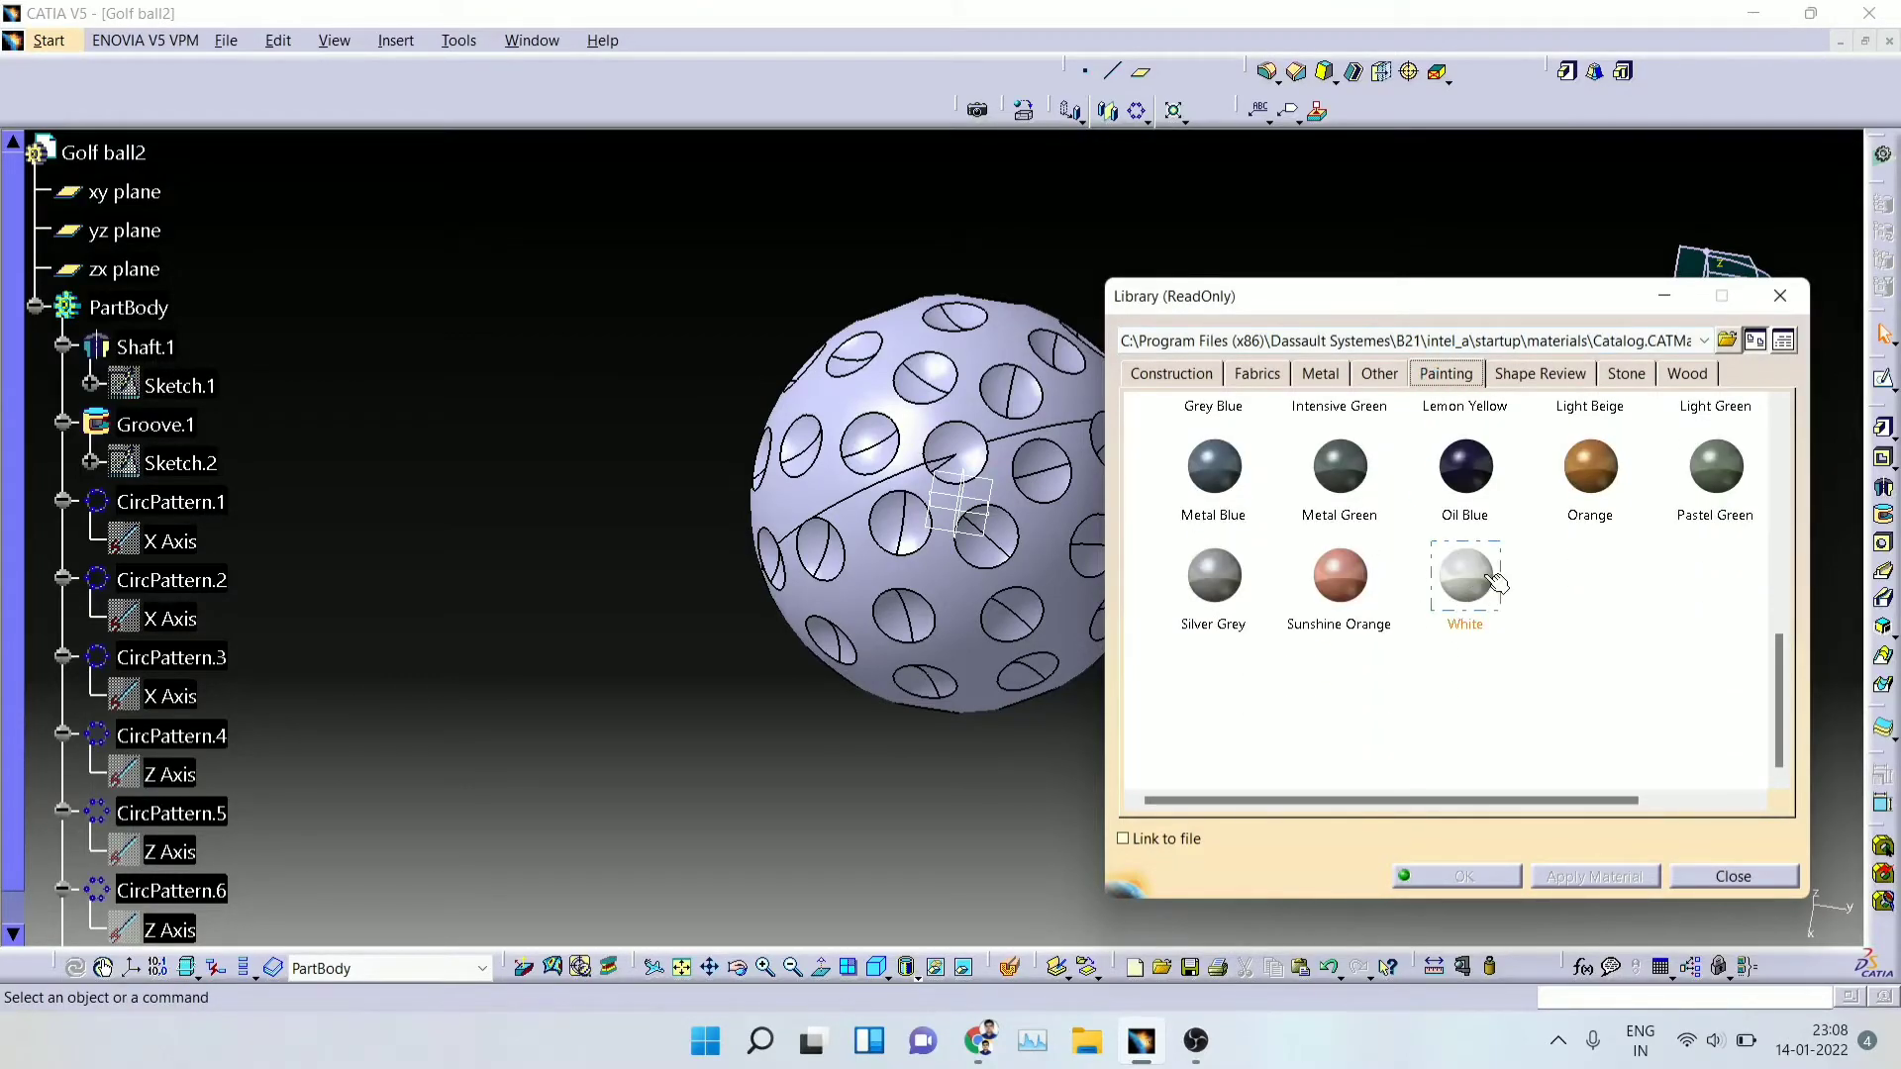
drag(1431, 597, 129, 307)
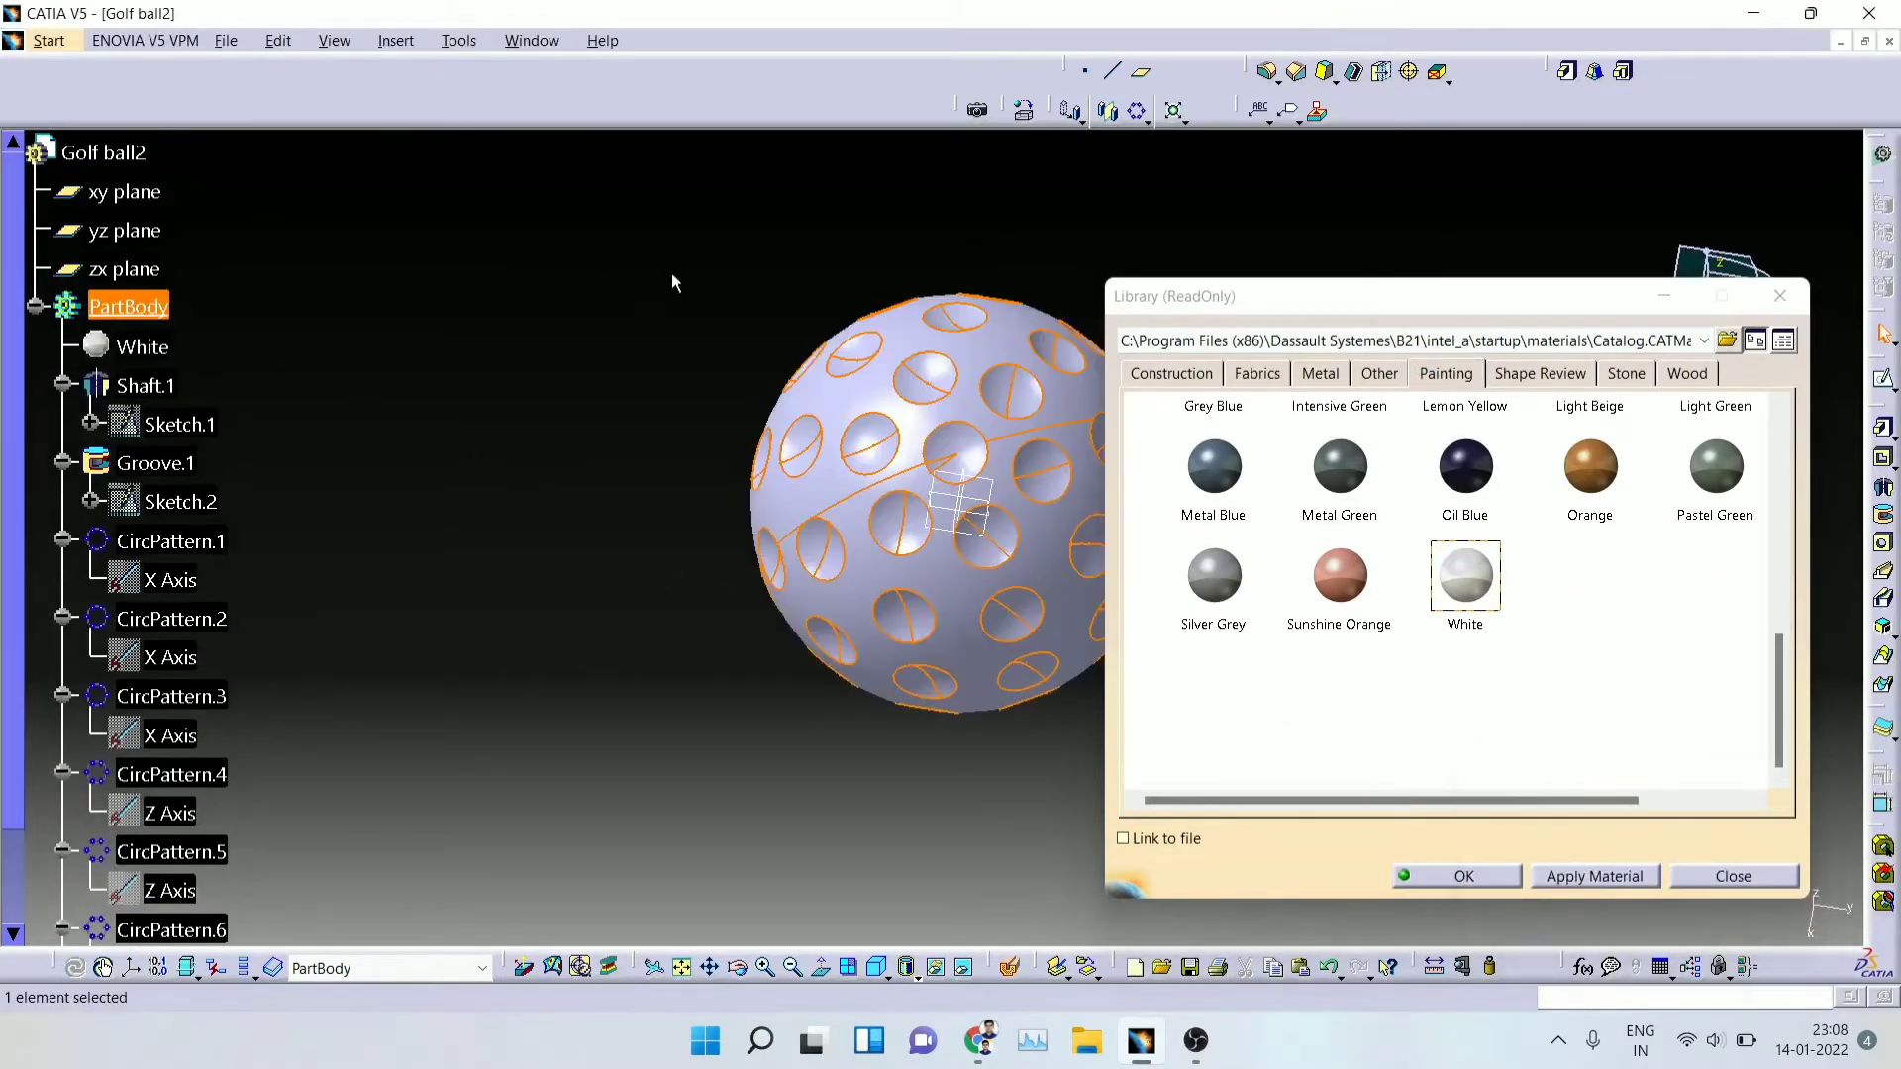
click(1464, 877)
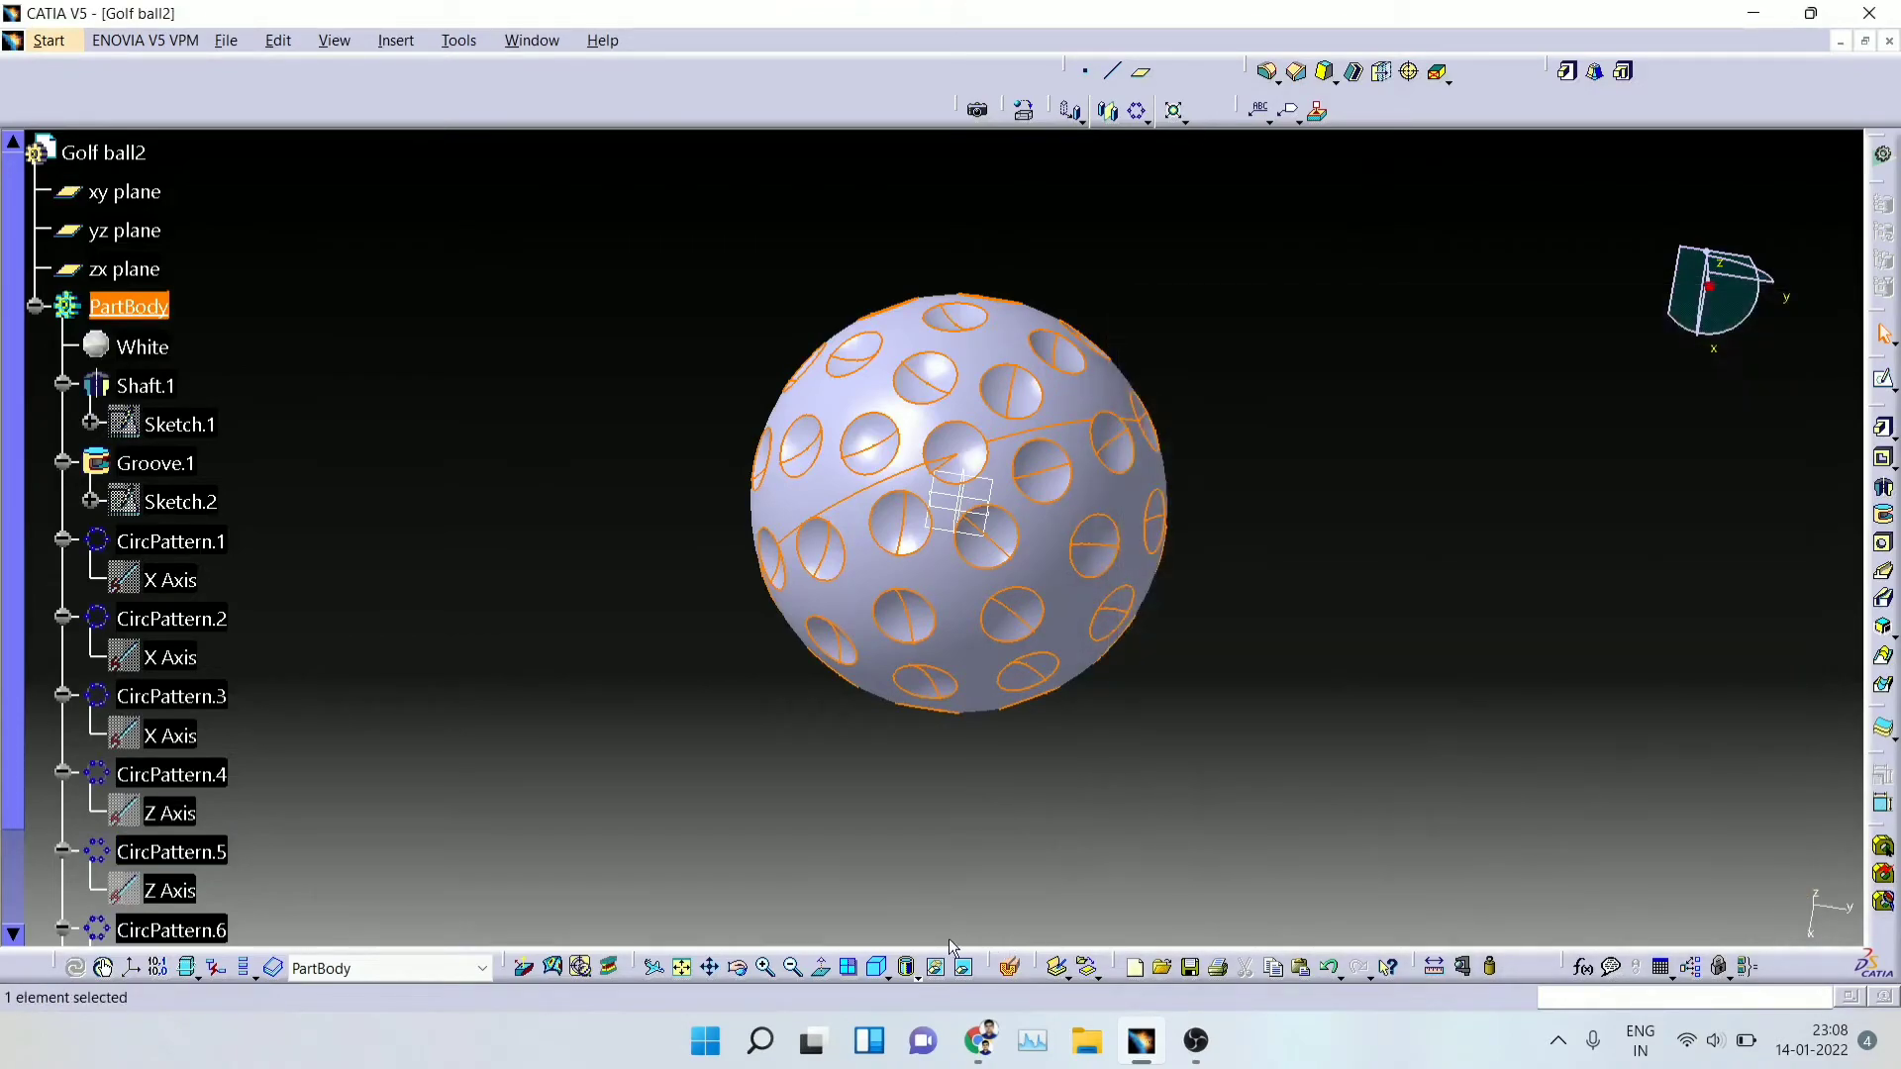
Step: Display the ball in Shading with Material mode and render a preview of it with the White material
click(907, 972)
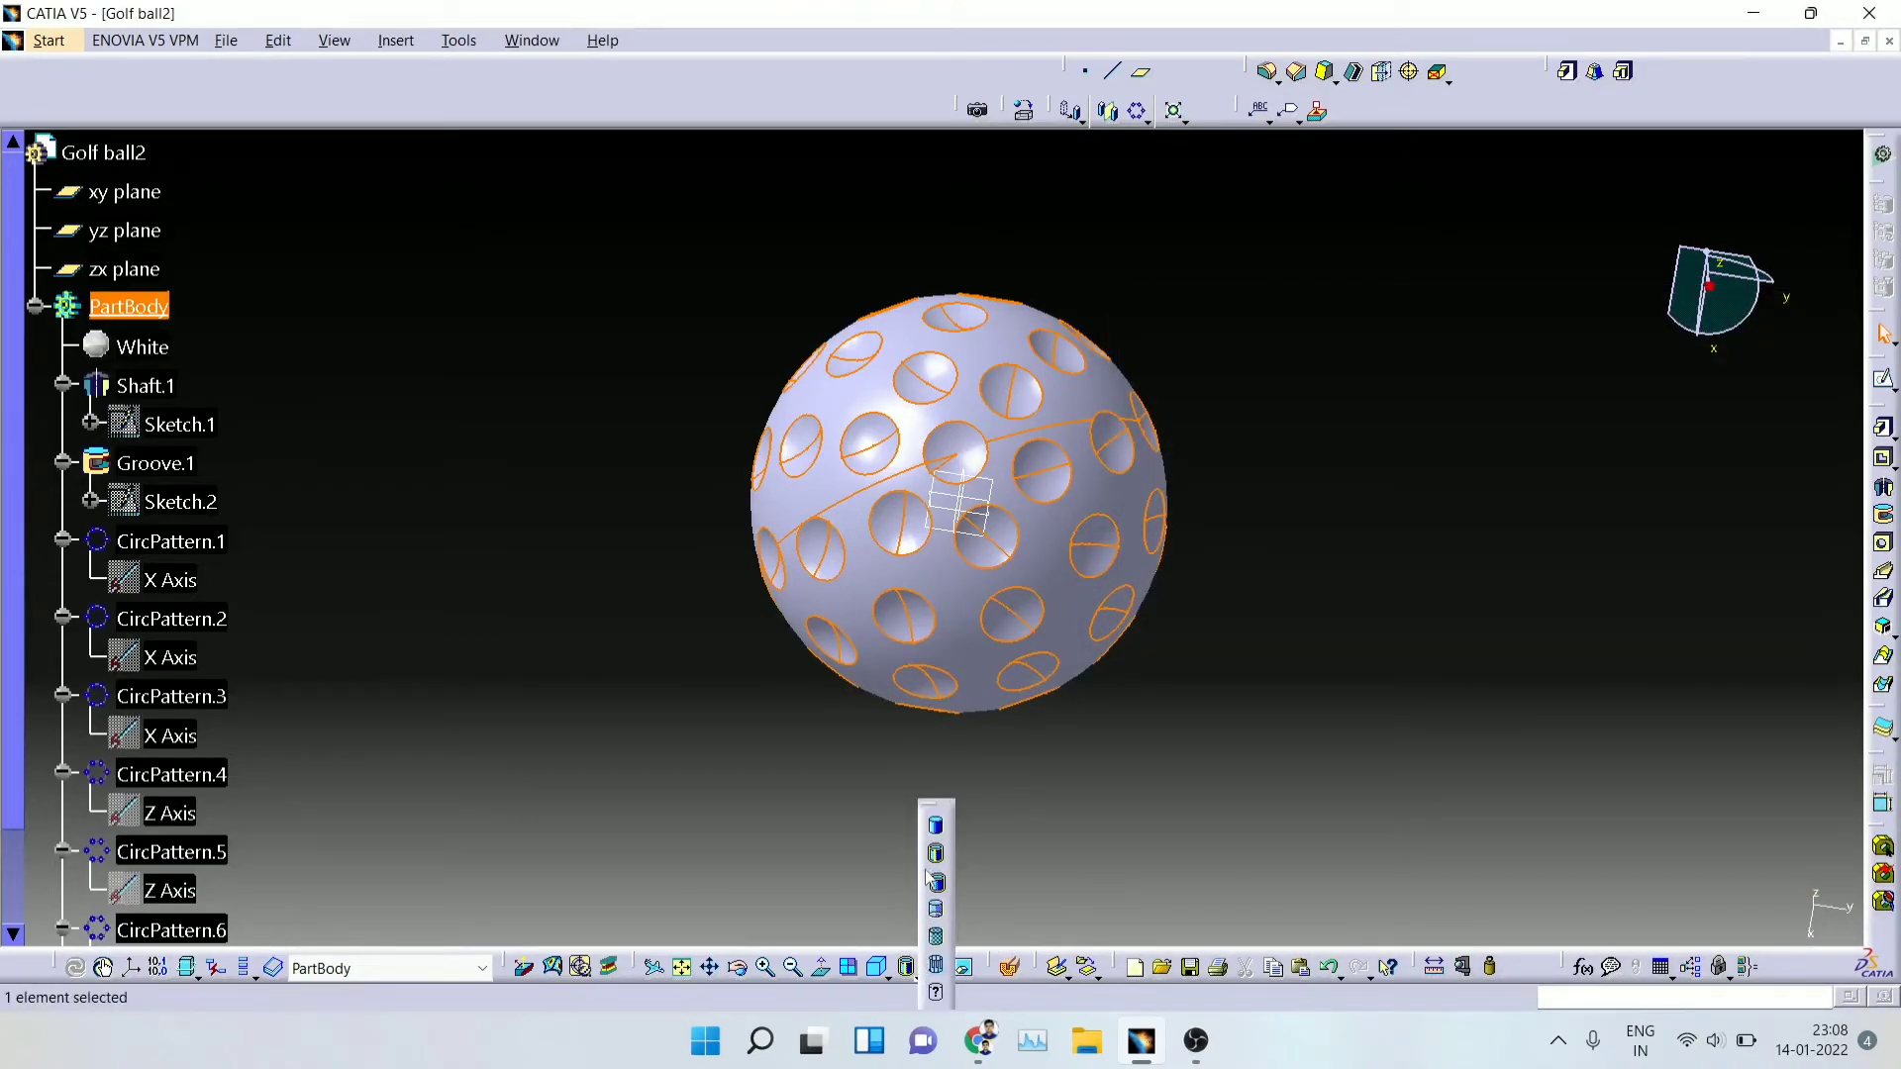
click(937, 937)
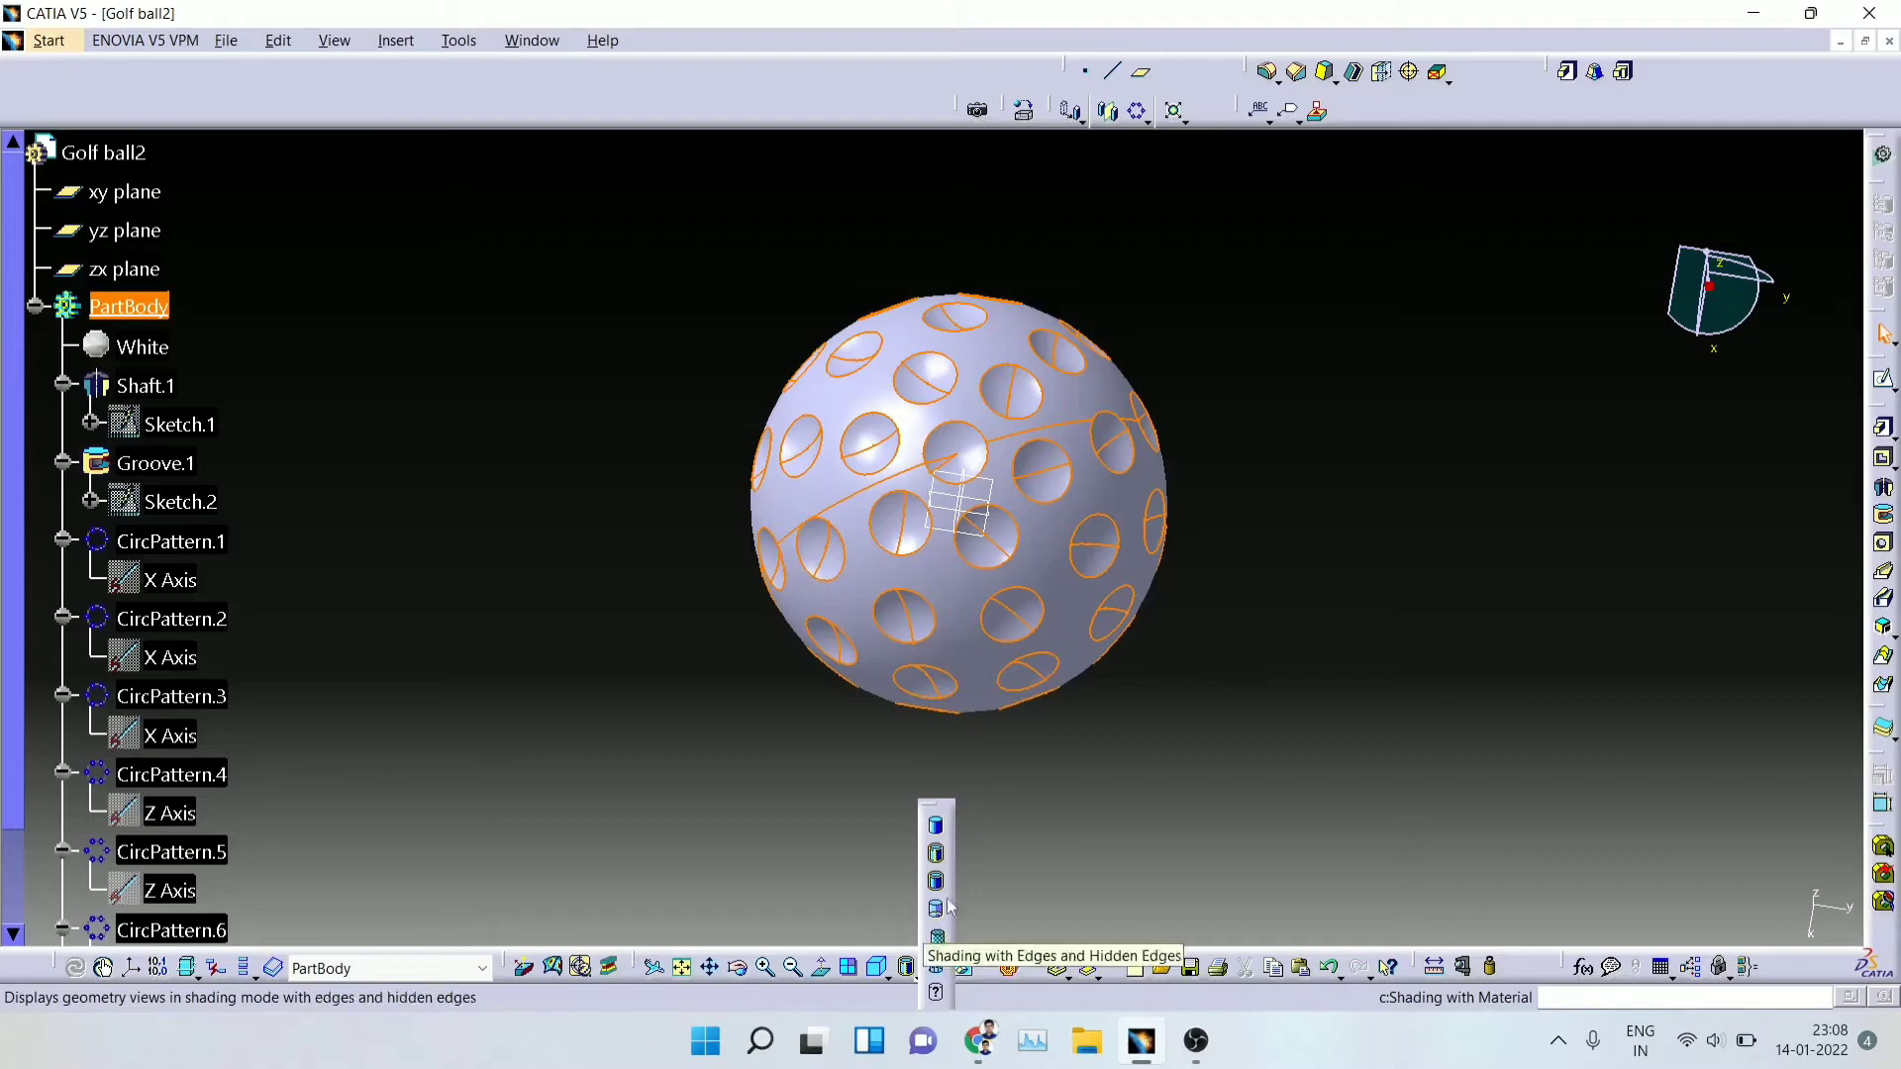
drag(736, 980, 1234, 703)
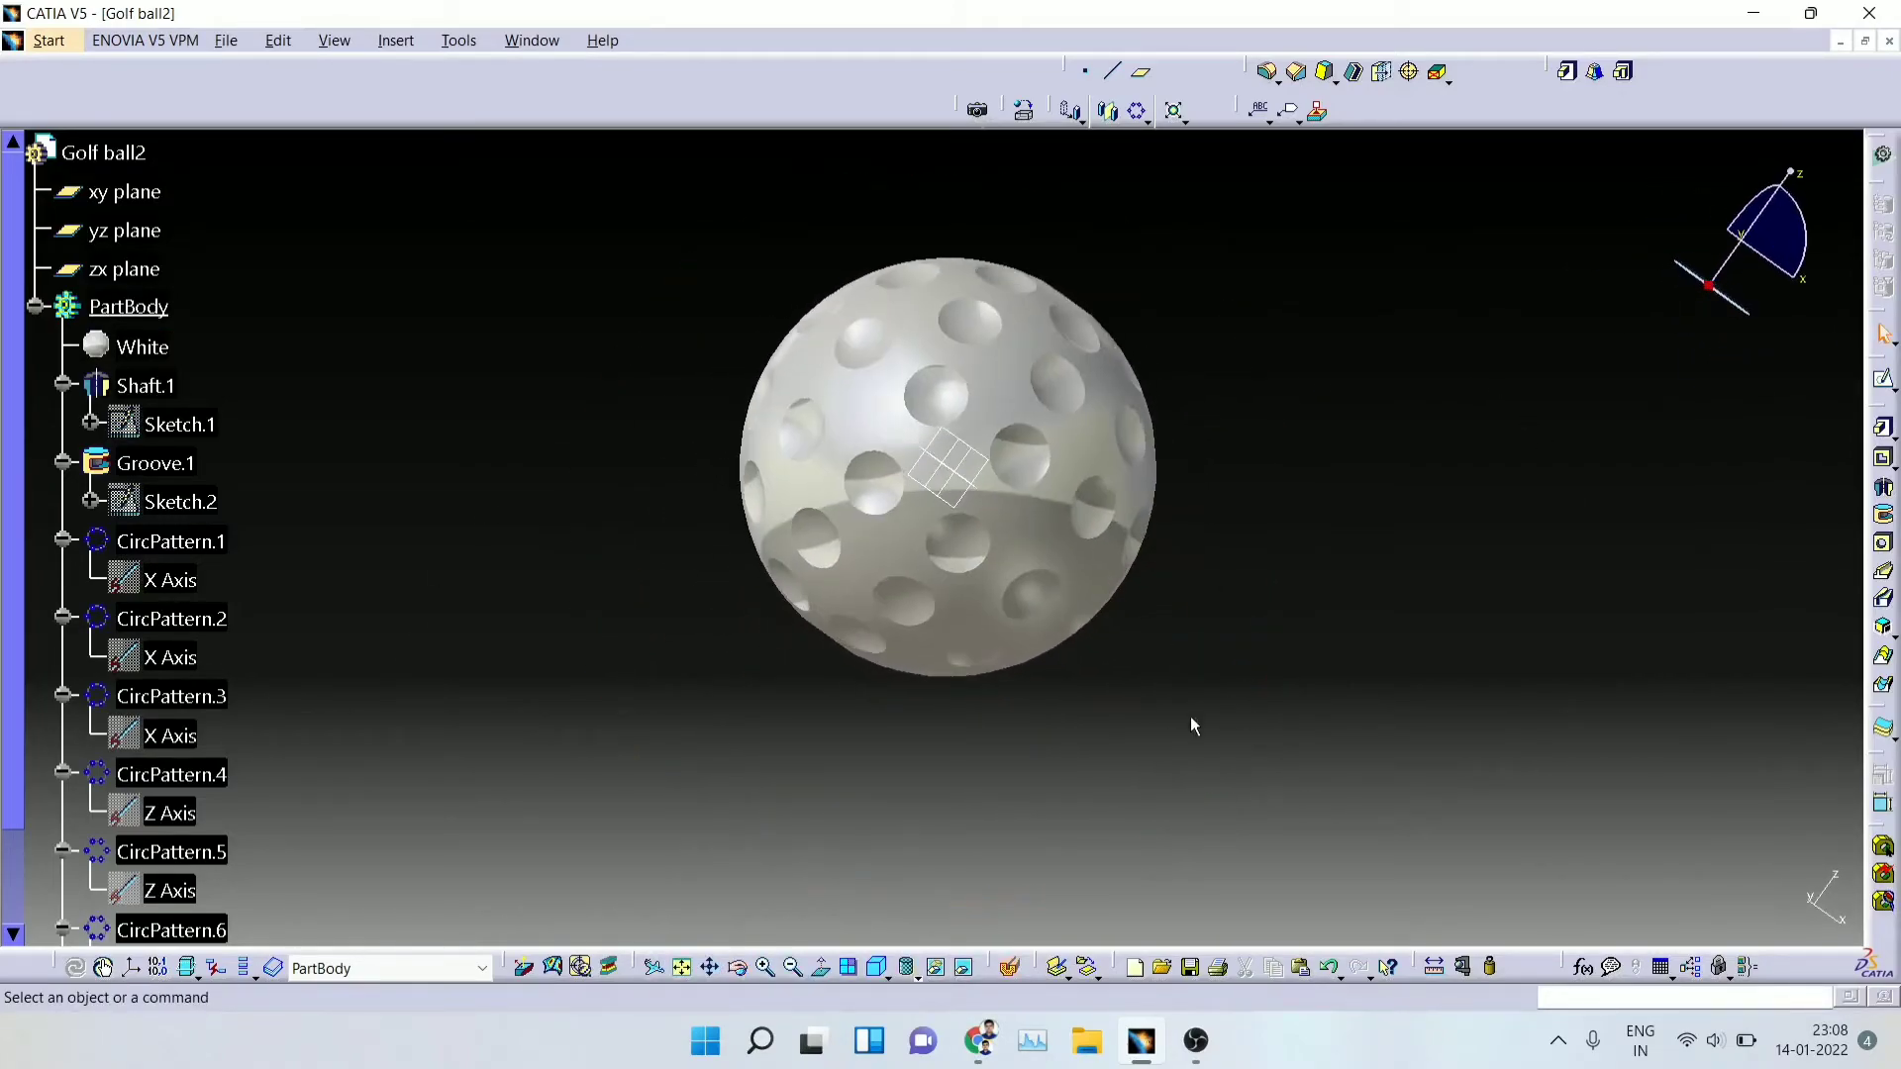
drag(894, 742, 1201, 718)
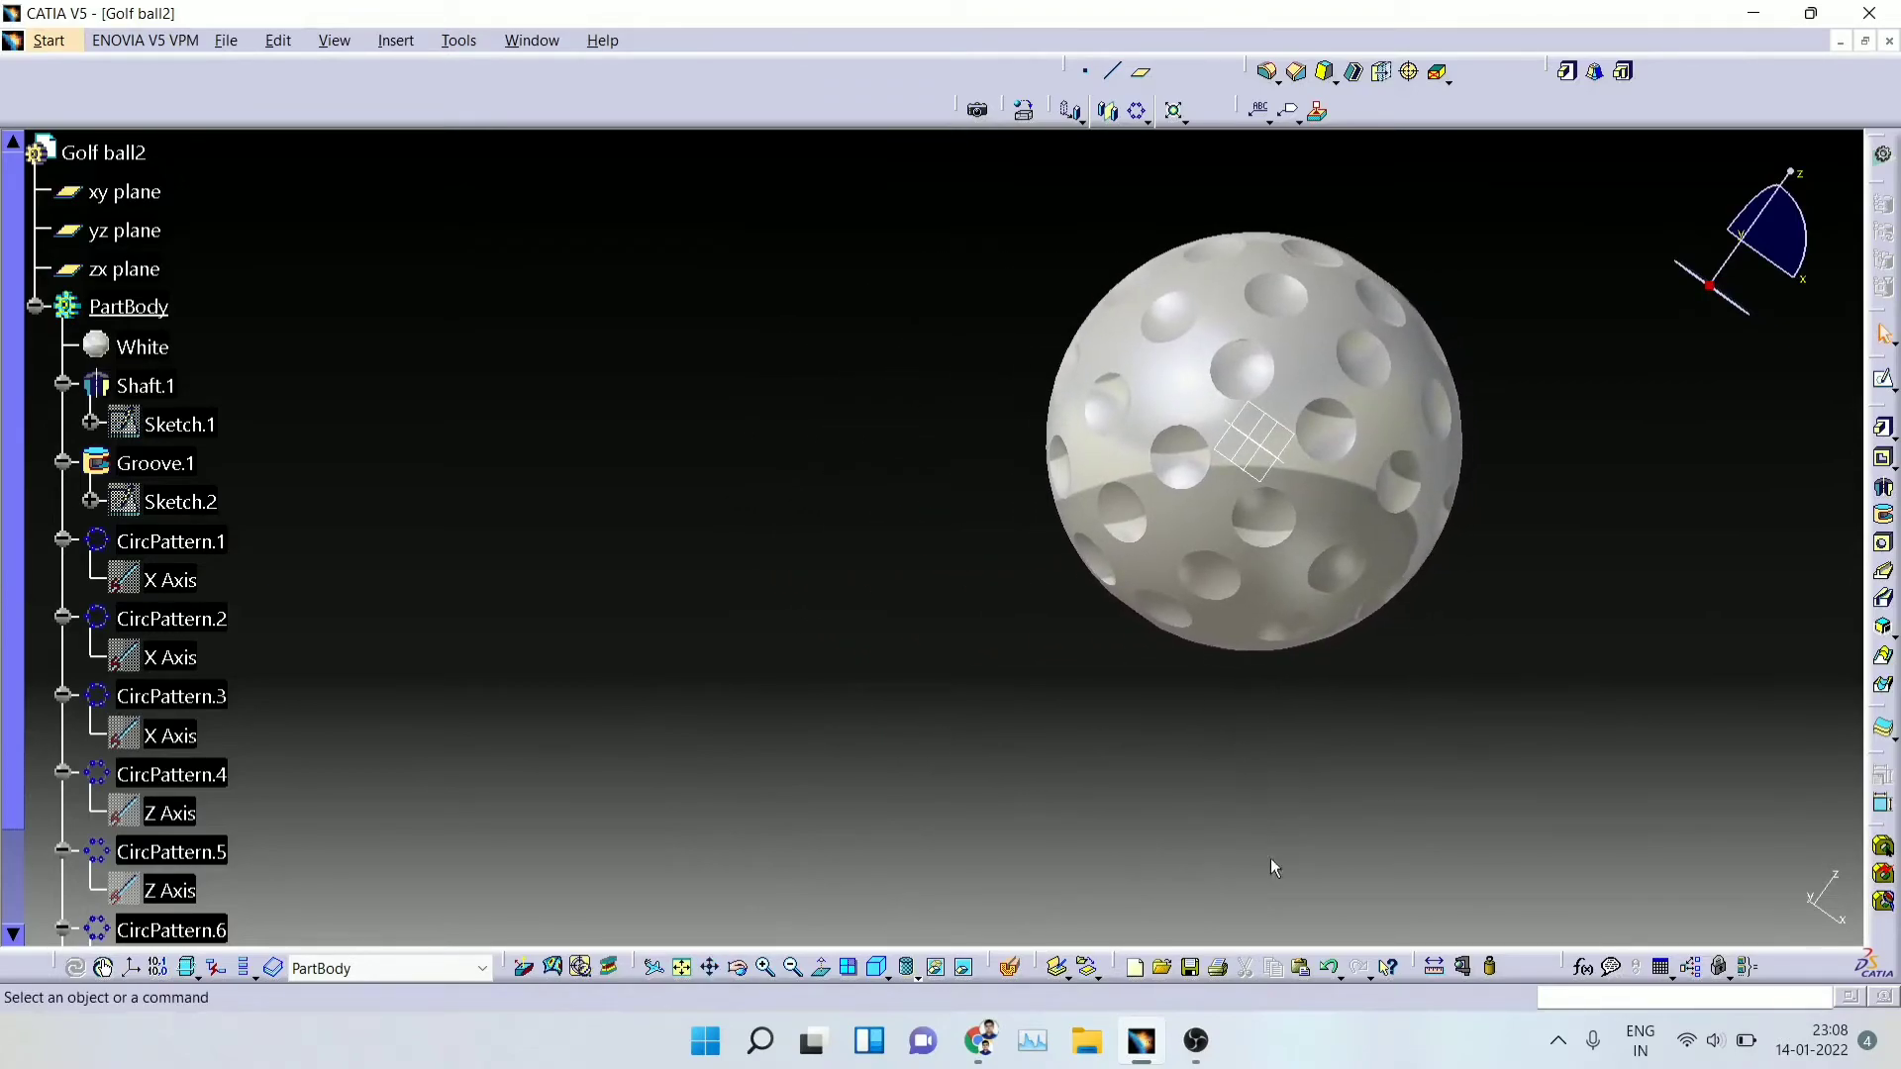
click(983, 109)
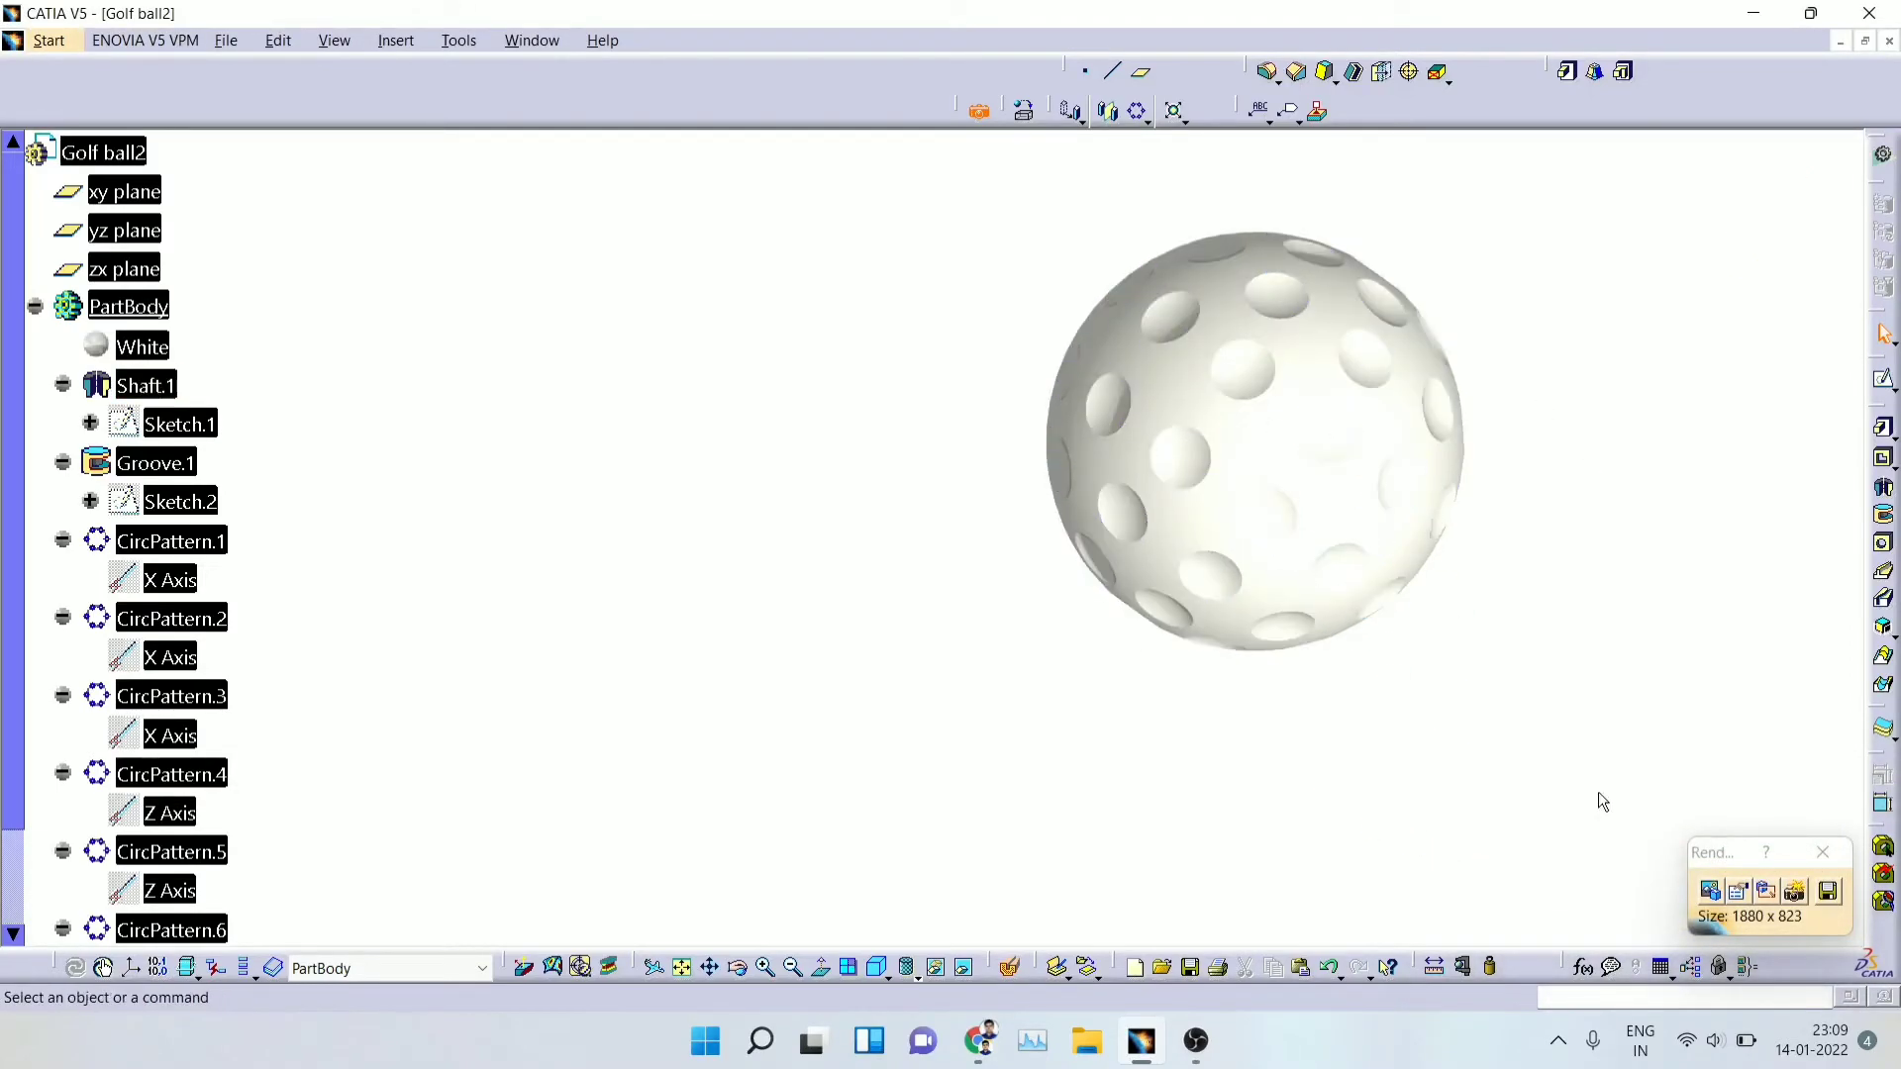
click(1824, 854)
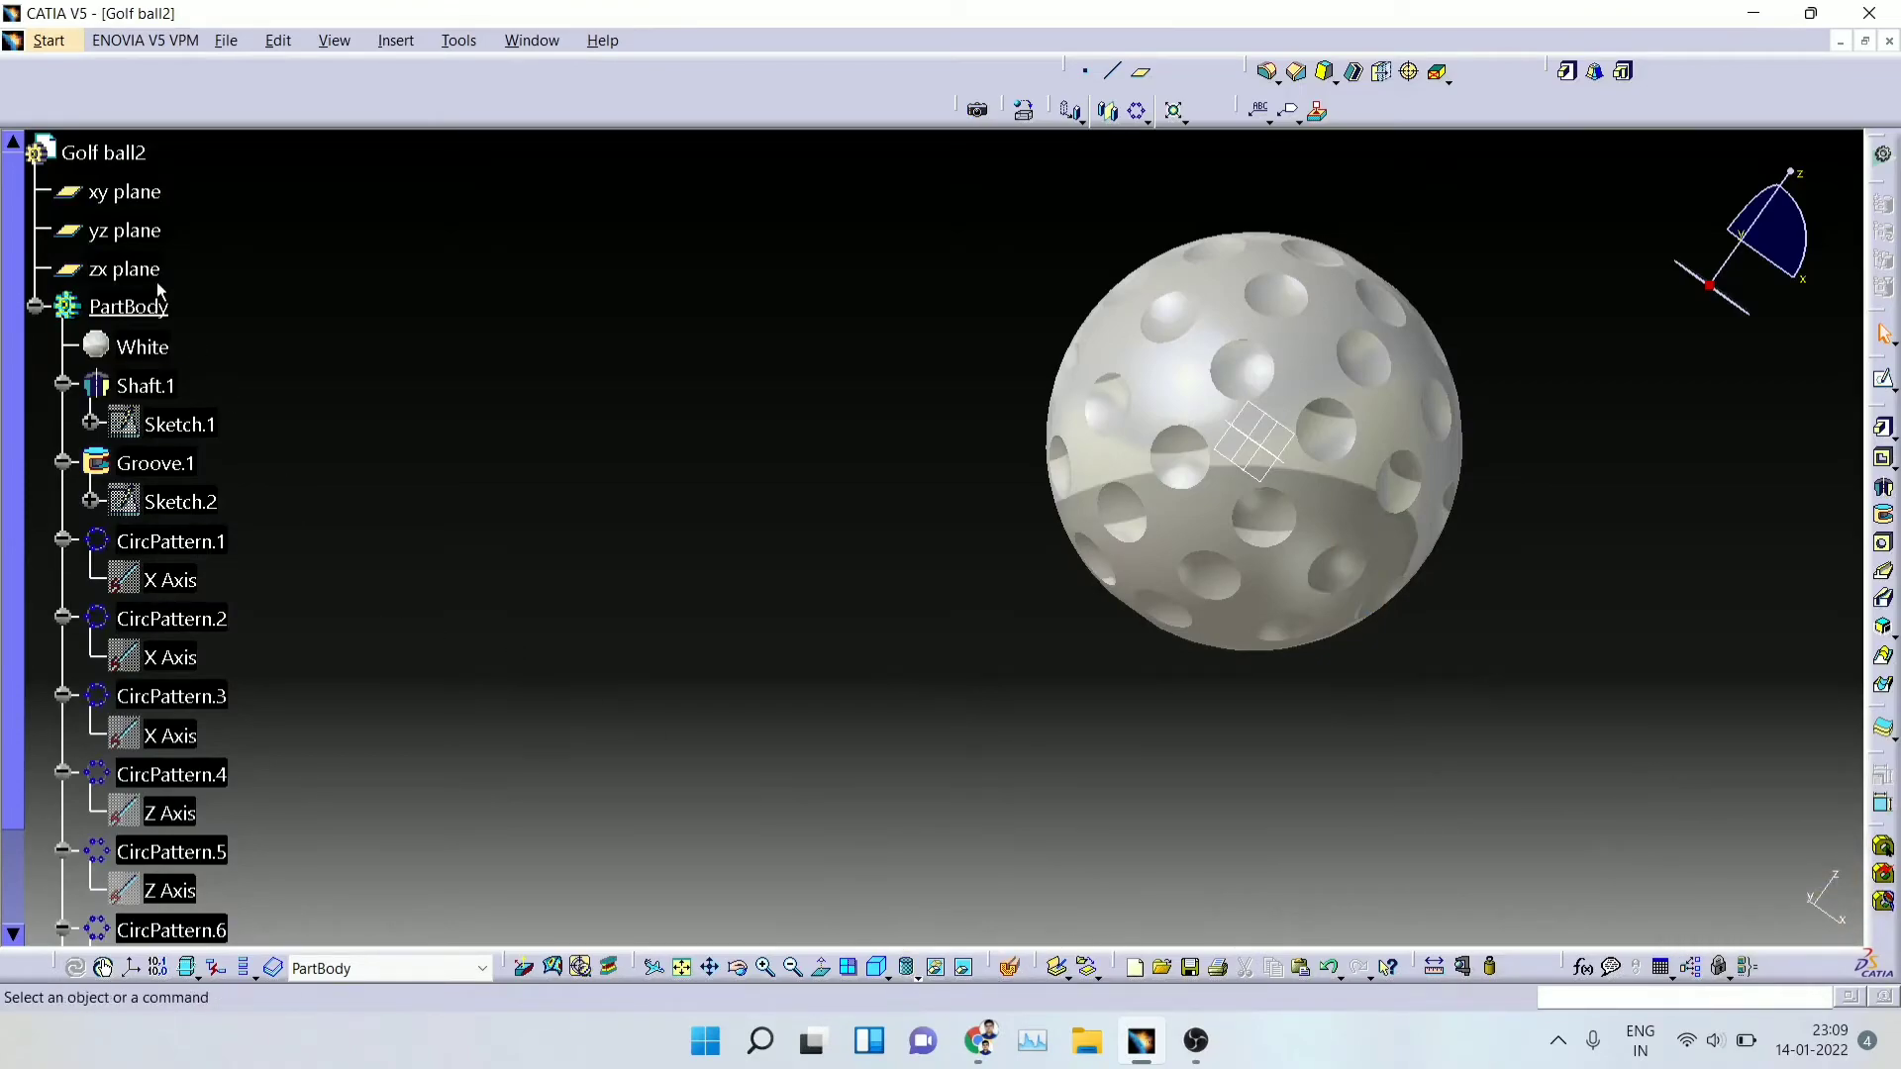
Step: Delete the White material from PartBody and browse the library's Shape Review and Stone categories for a replacement
right_click(144, 345)
click(213, 514)
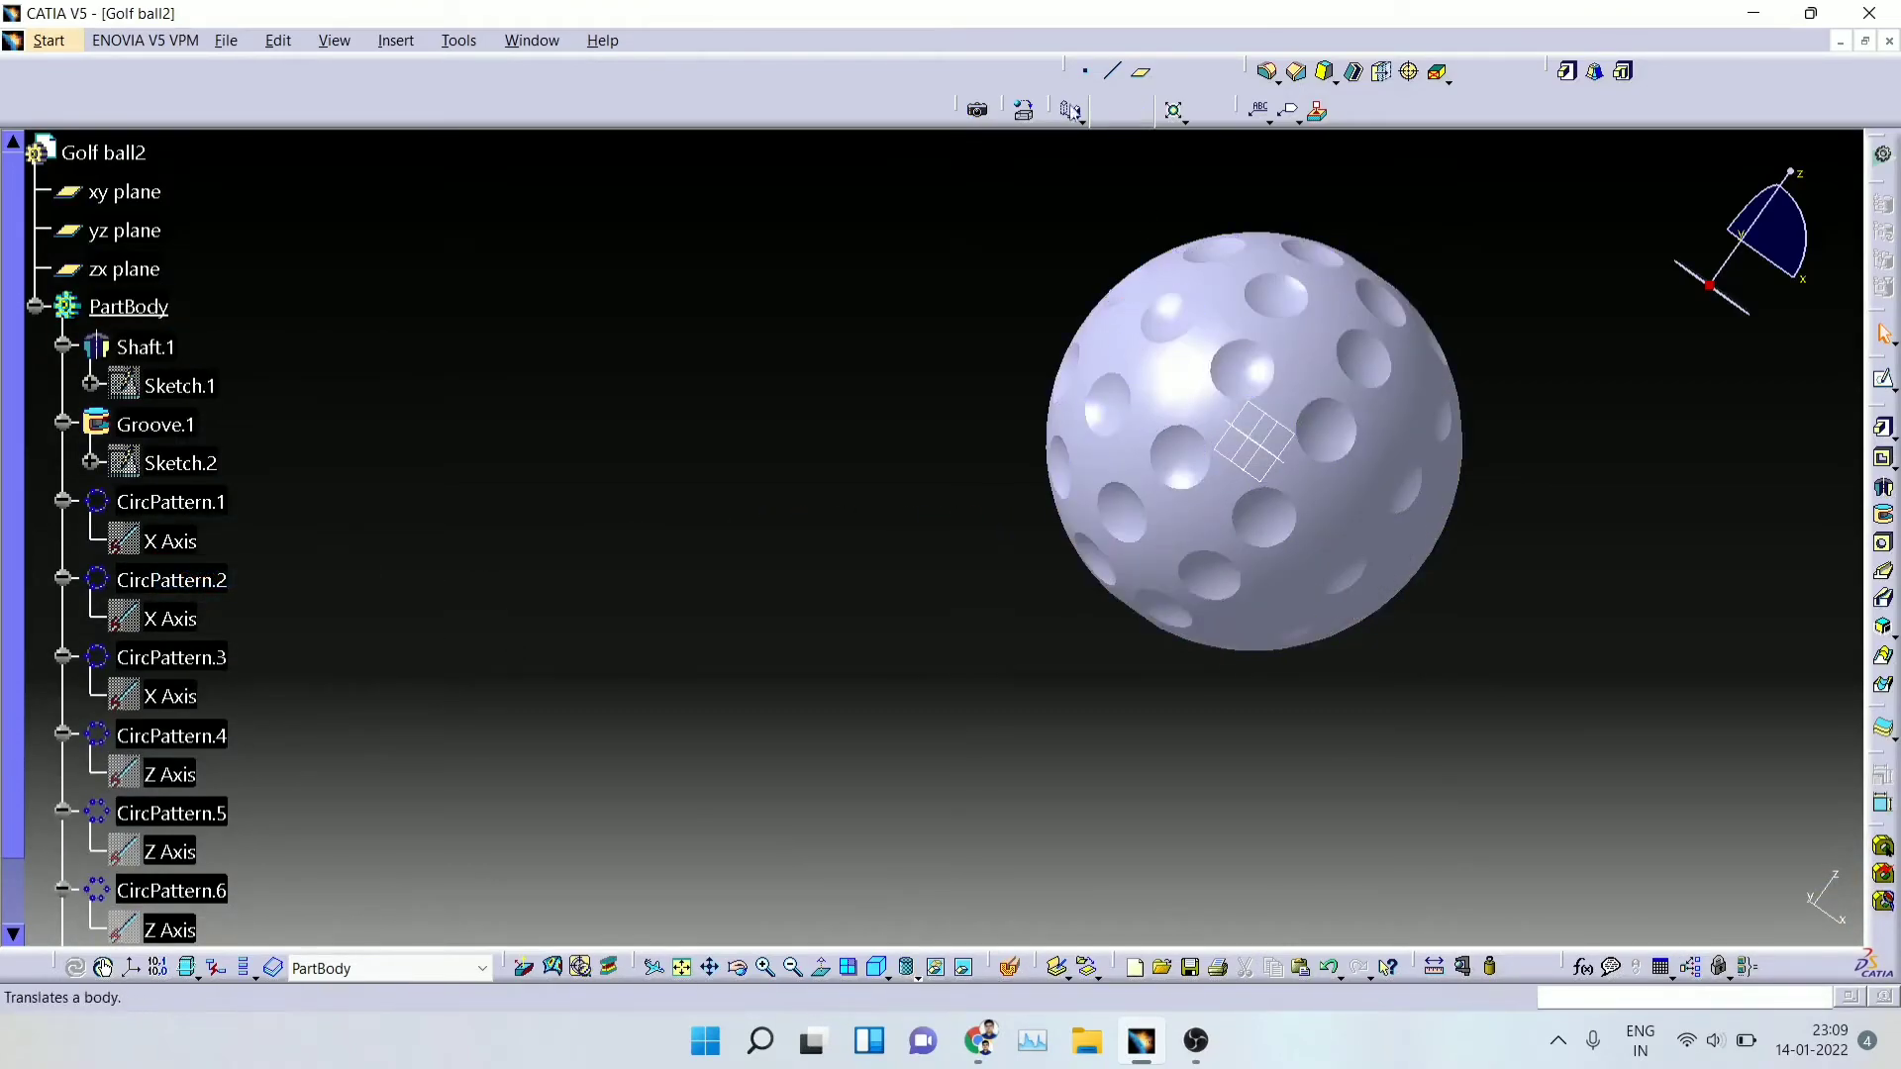
click(1025, 110)
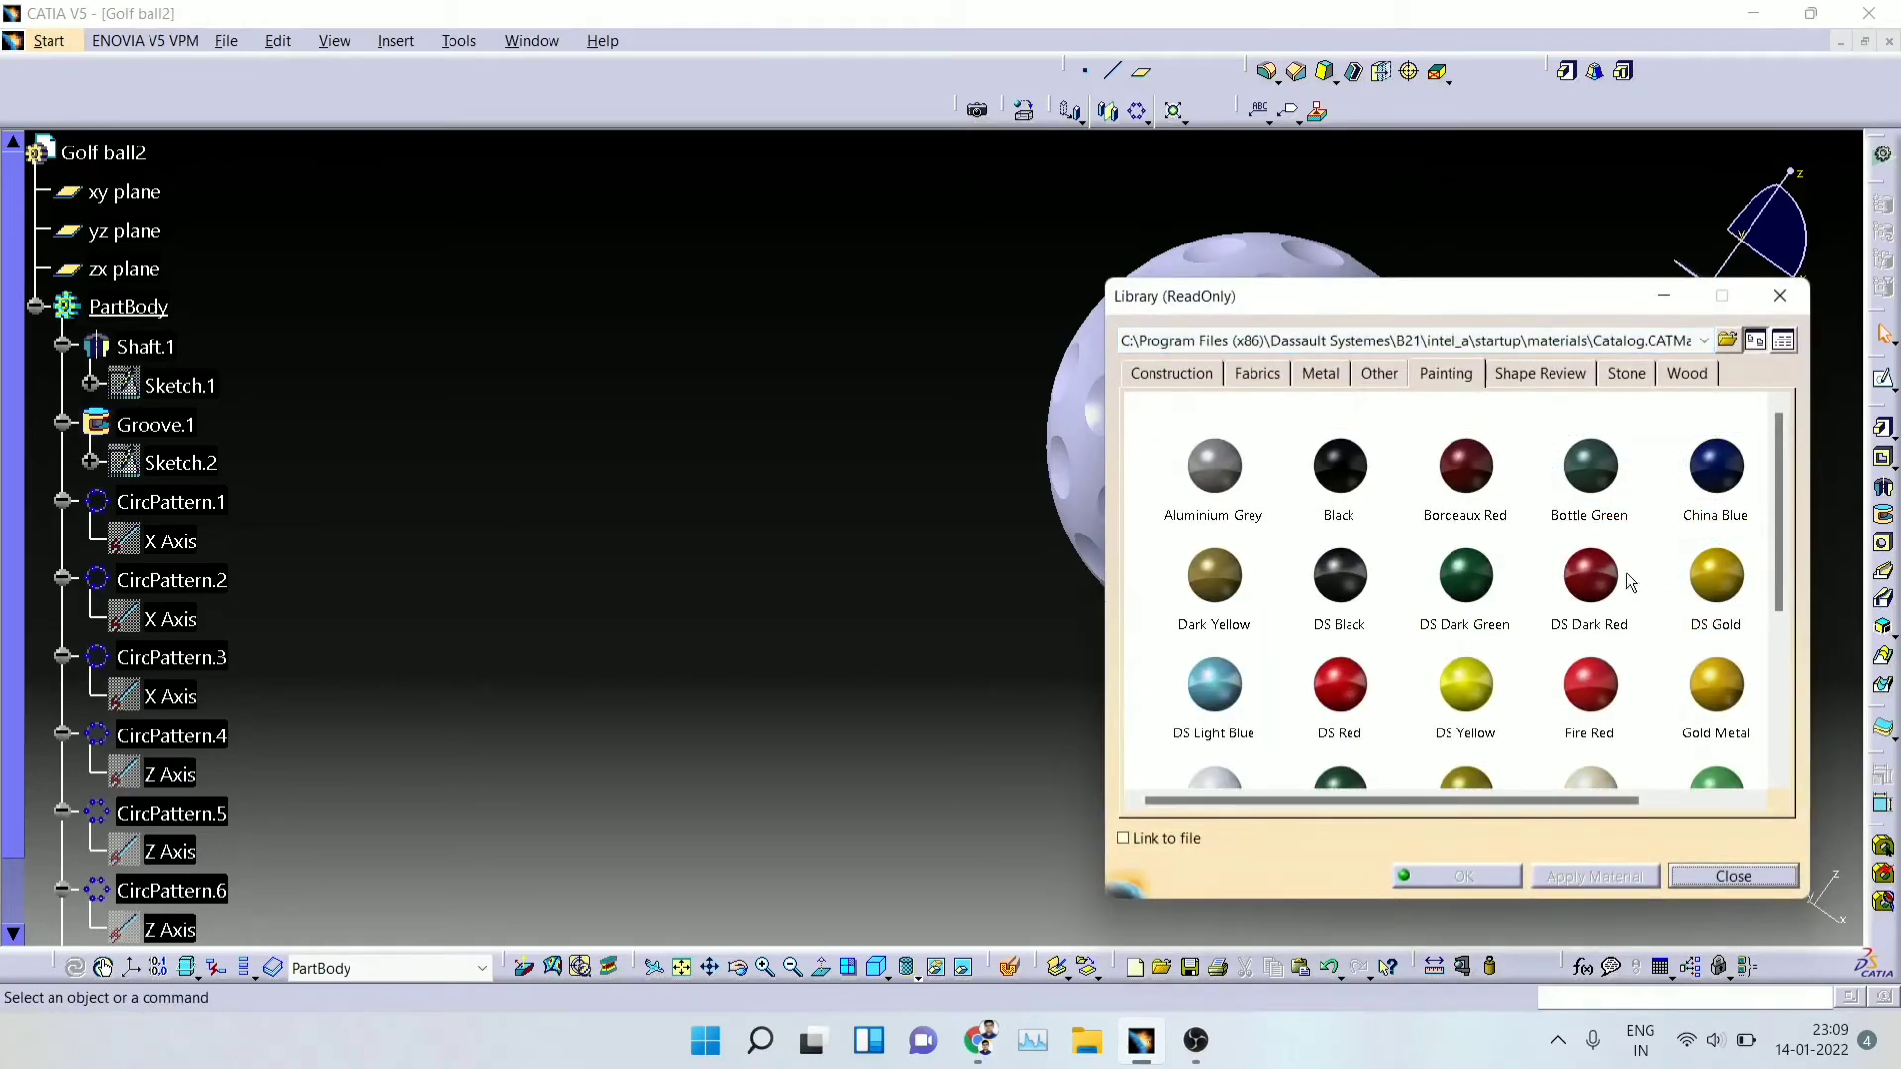
click(1512, 381)
click(1564, 528)
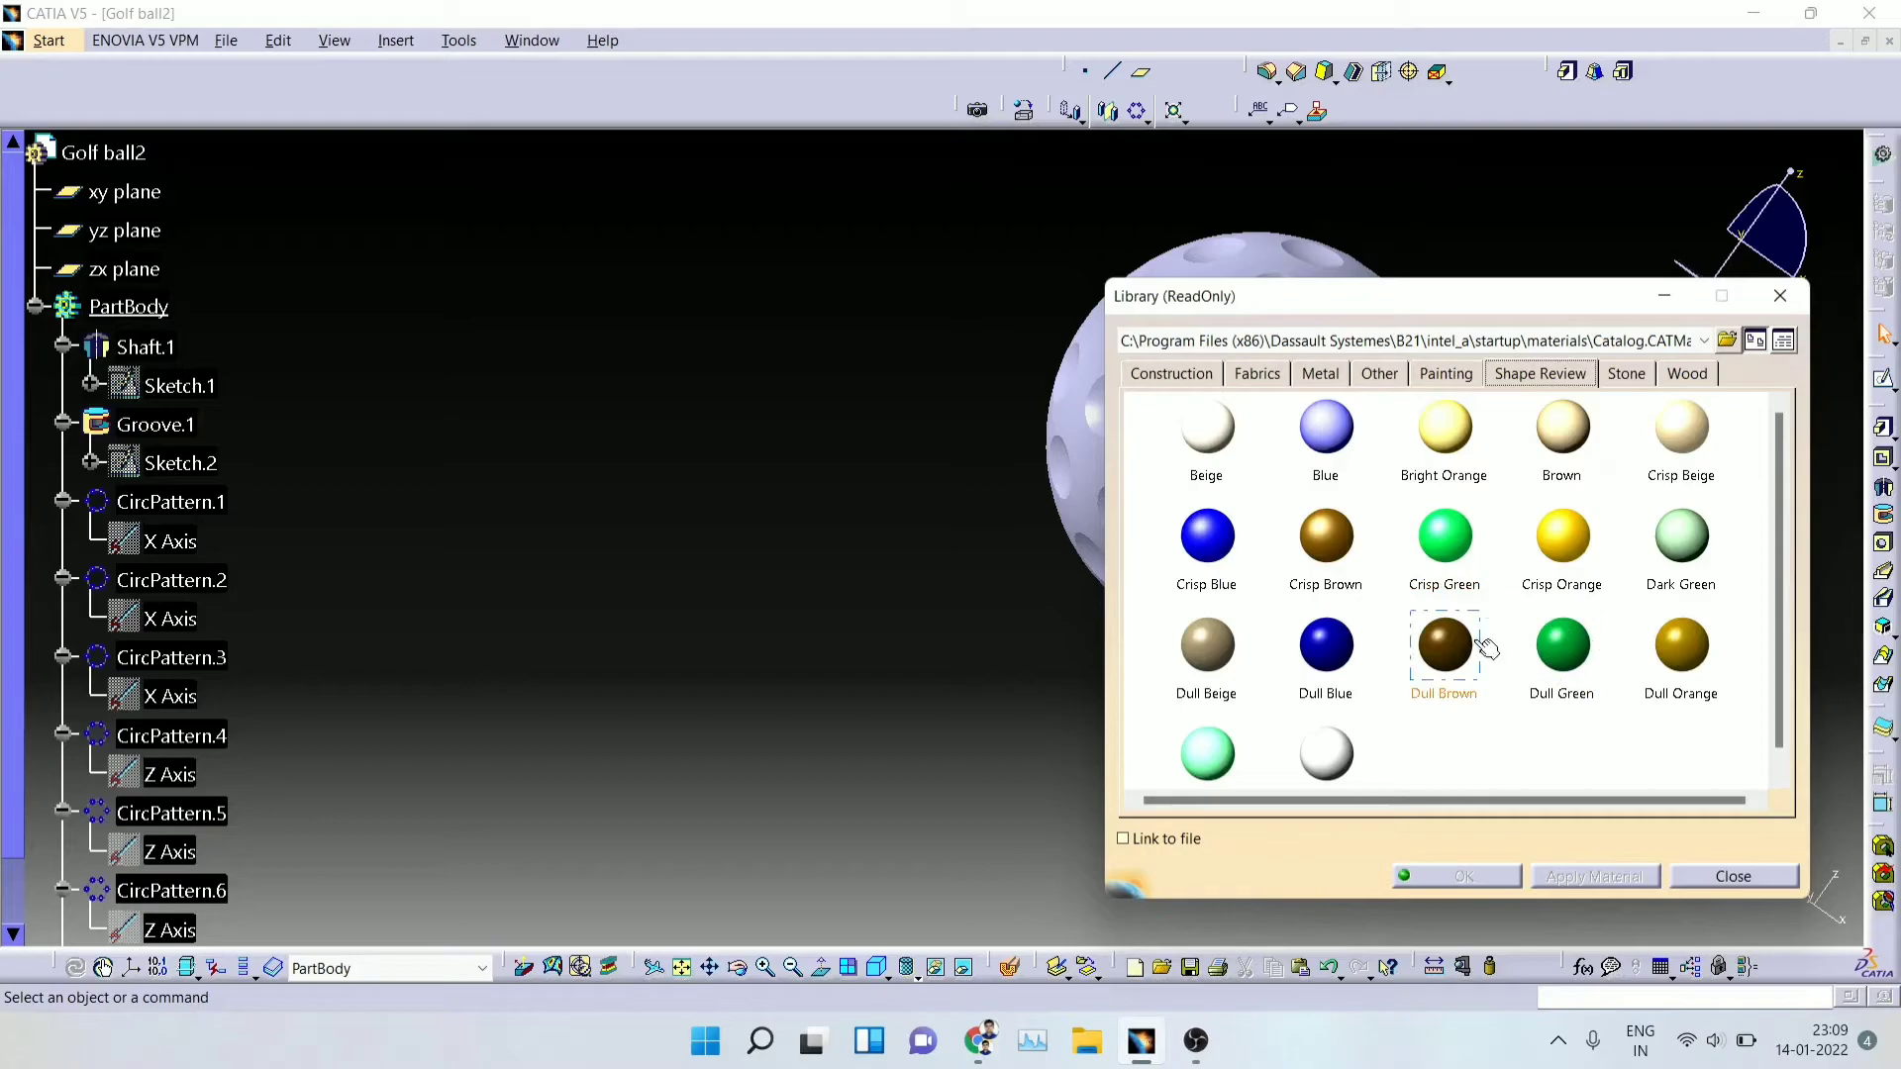
click(1625, 373)
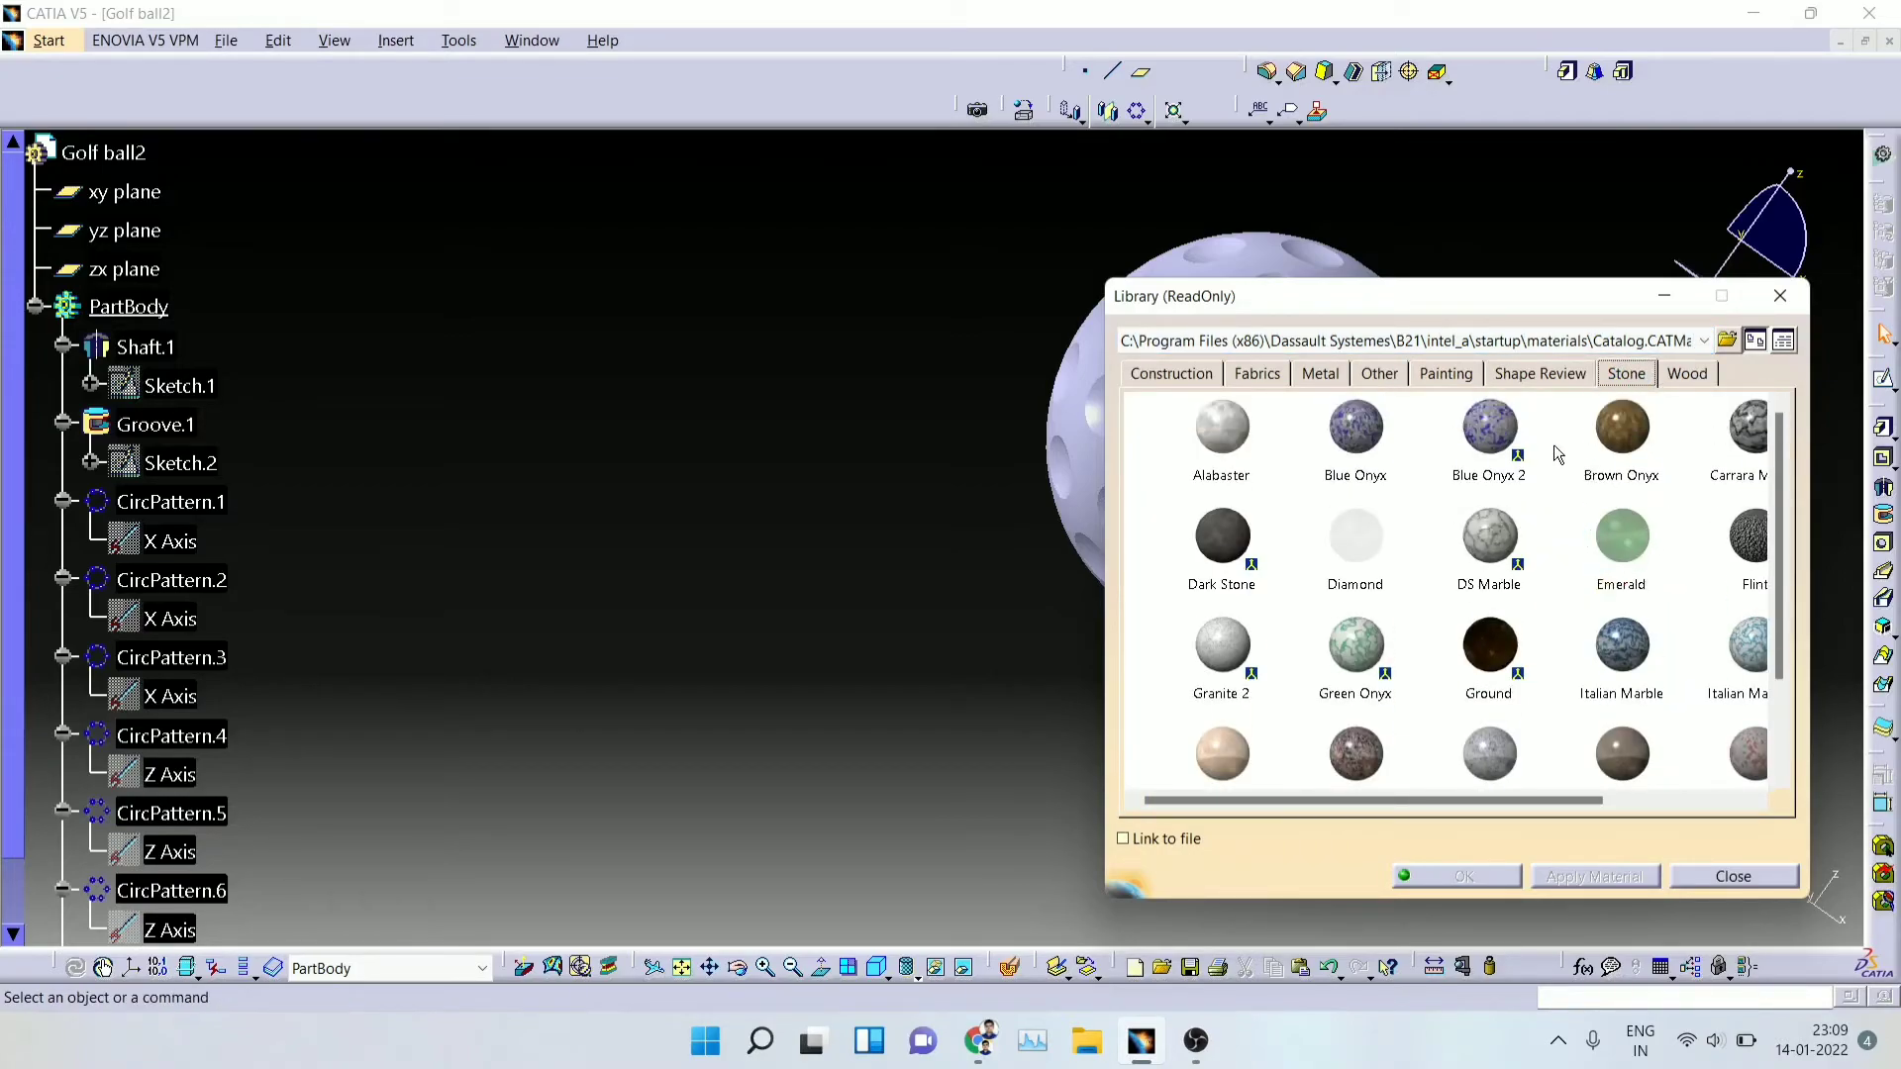
Step: Apply the Grey material from the Shape Review category to PartBody and close the material library
click(1525, 376)
scroll(1326, 693, down, 1)
click(1325, 713)
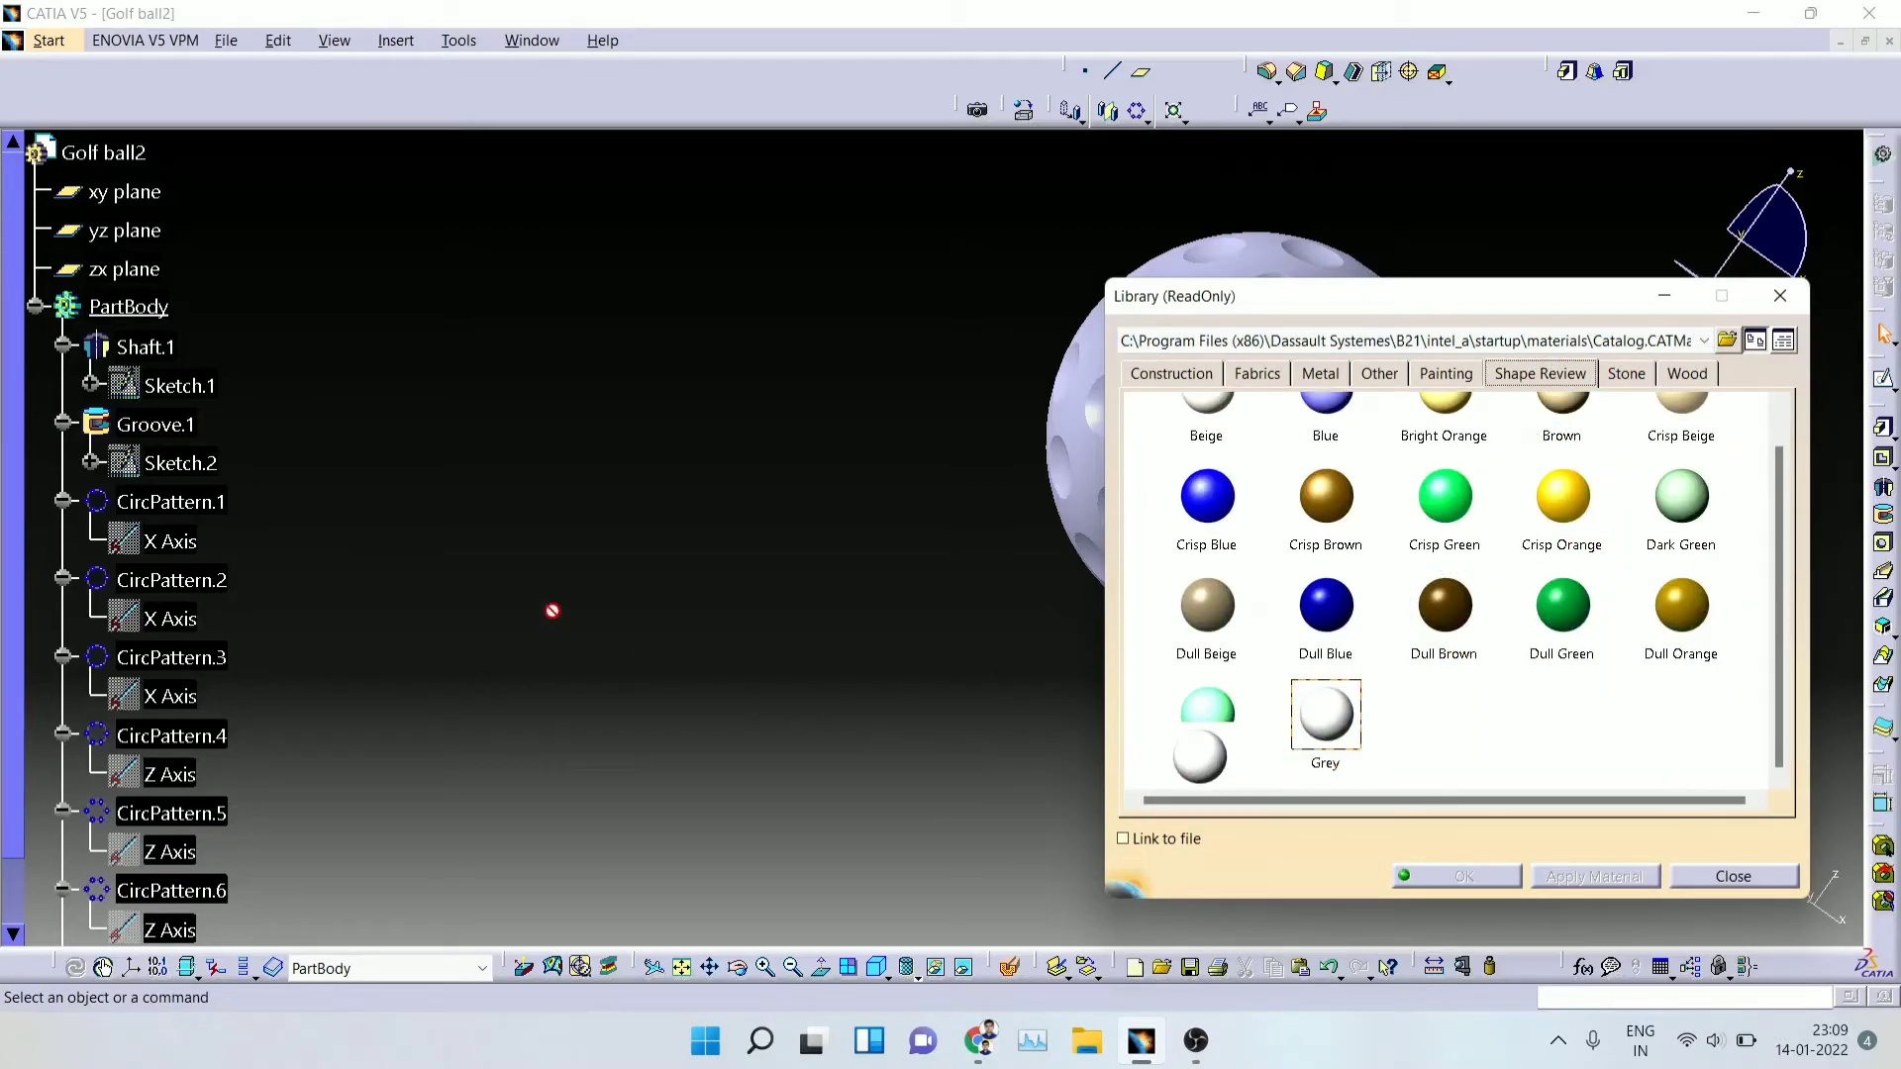
click(129, 308)
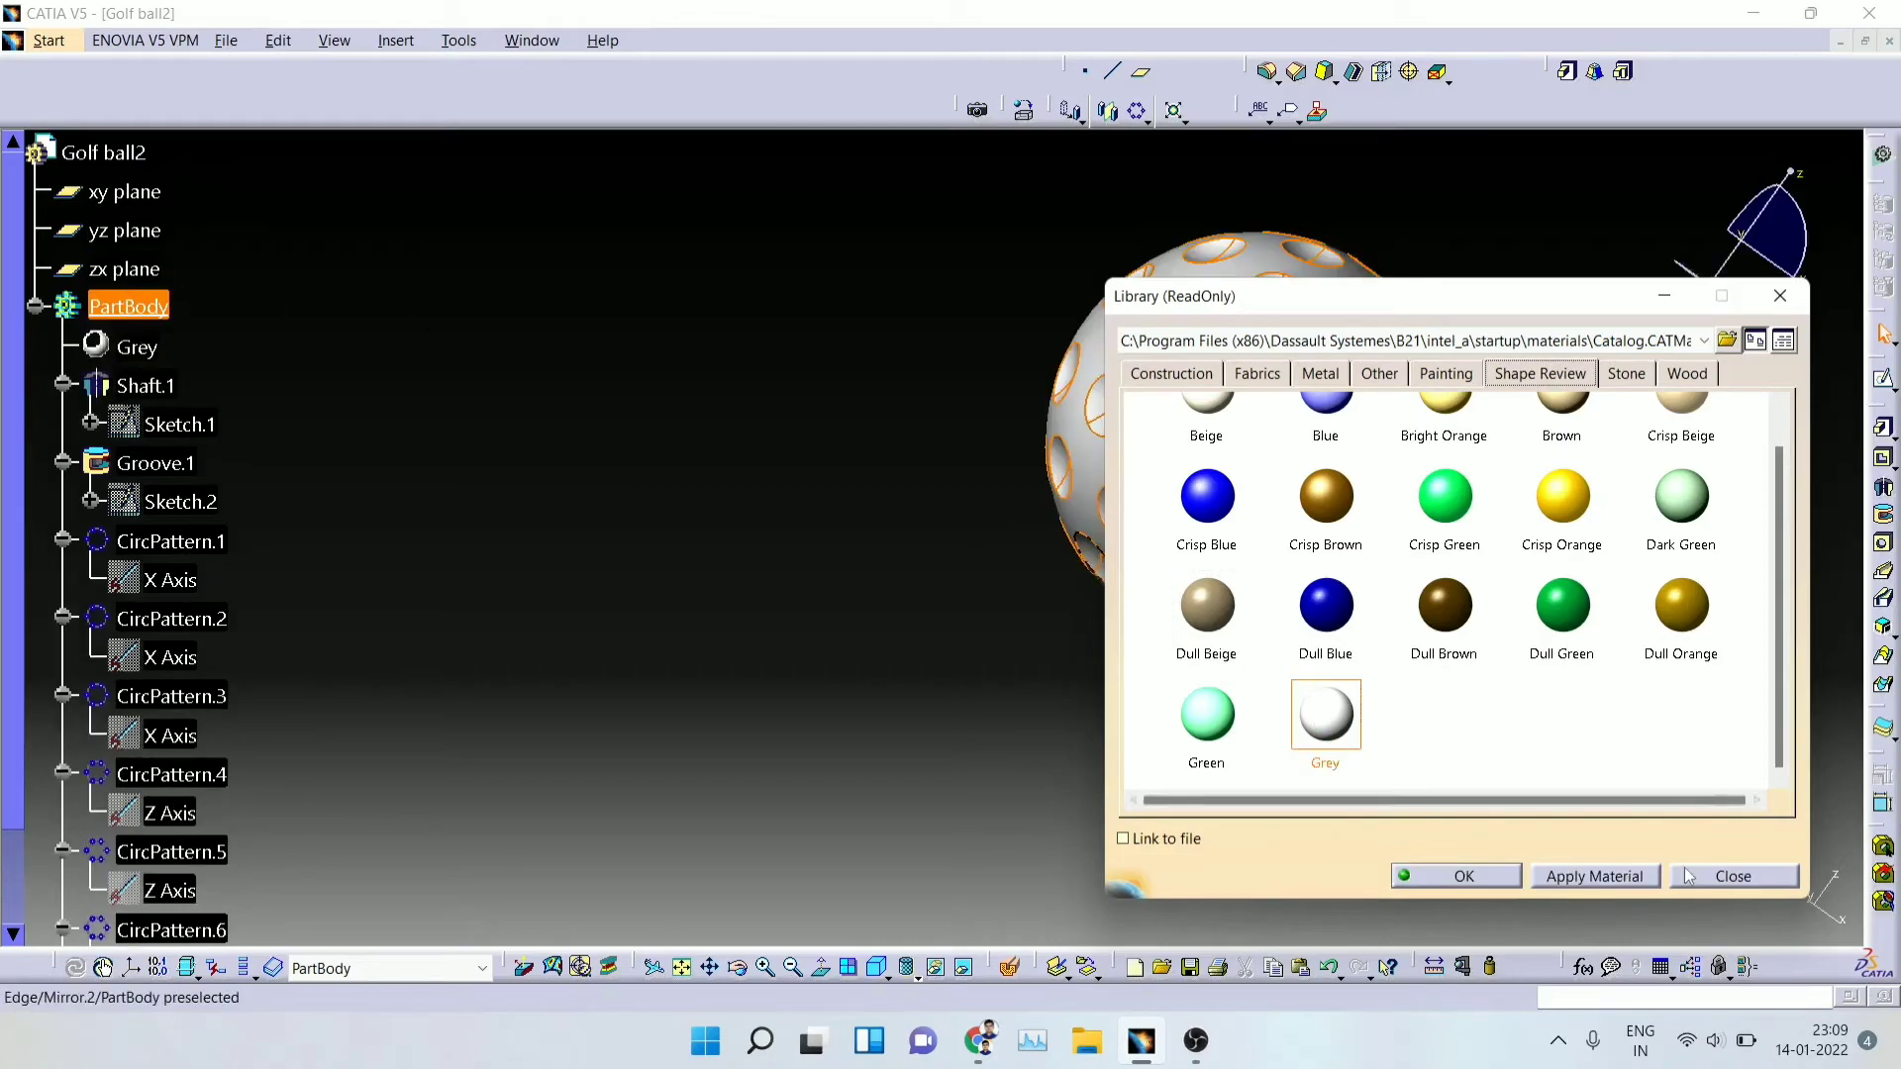
drag(1478, 303, 572, 274)
click(1065, 776)
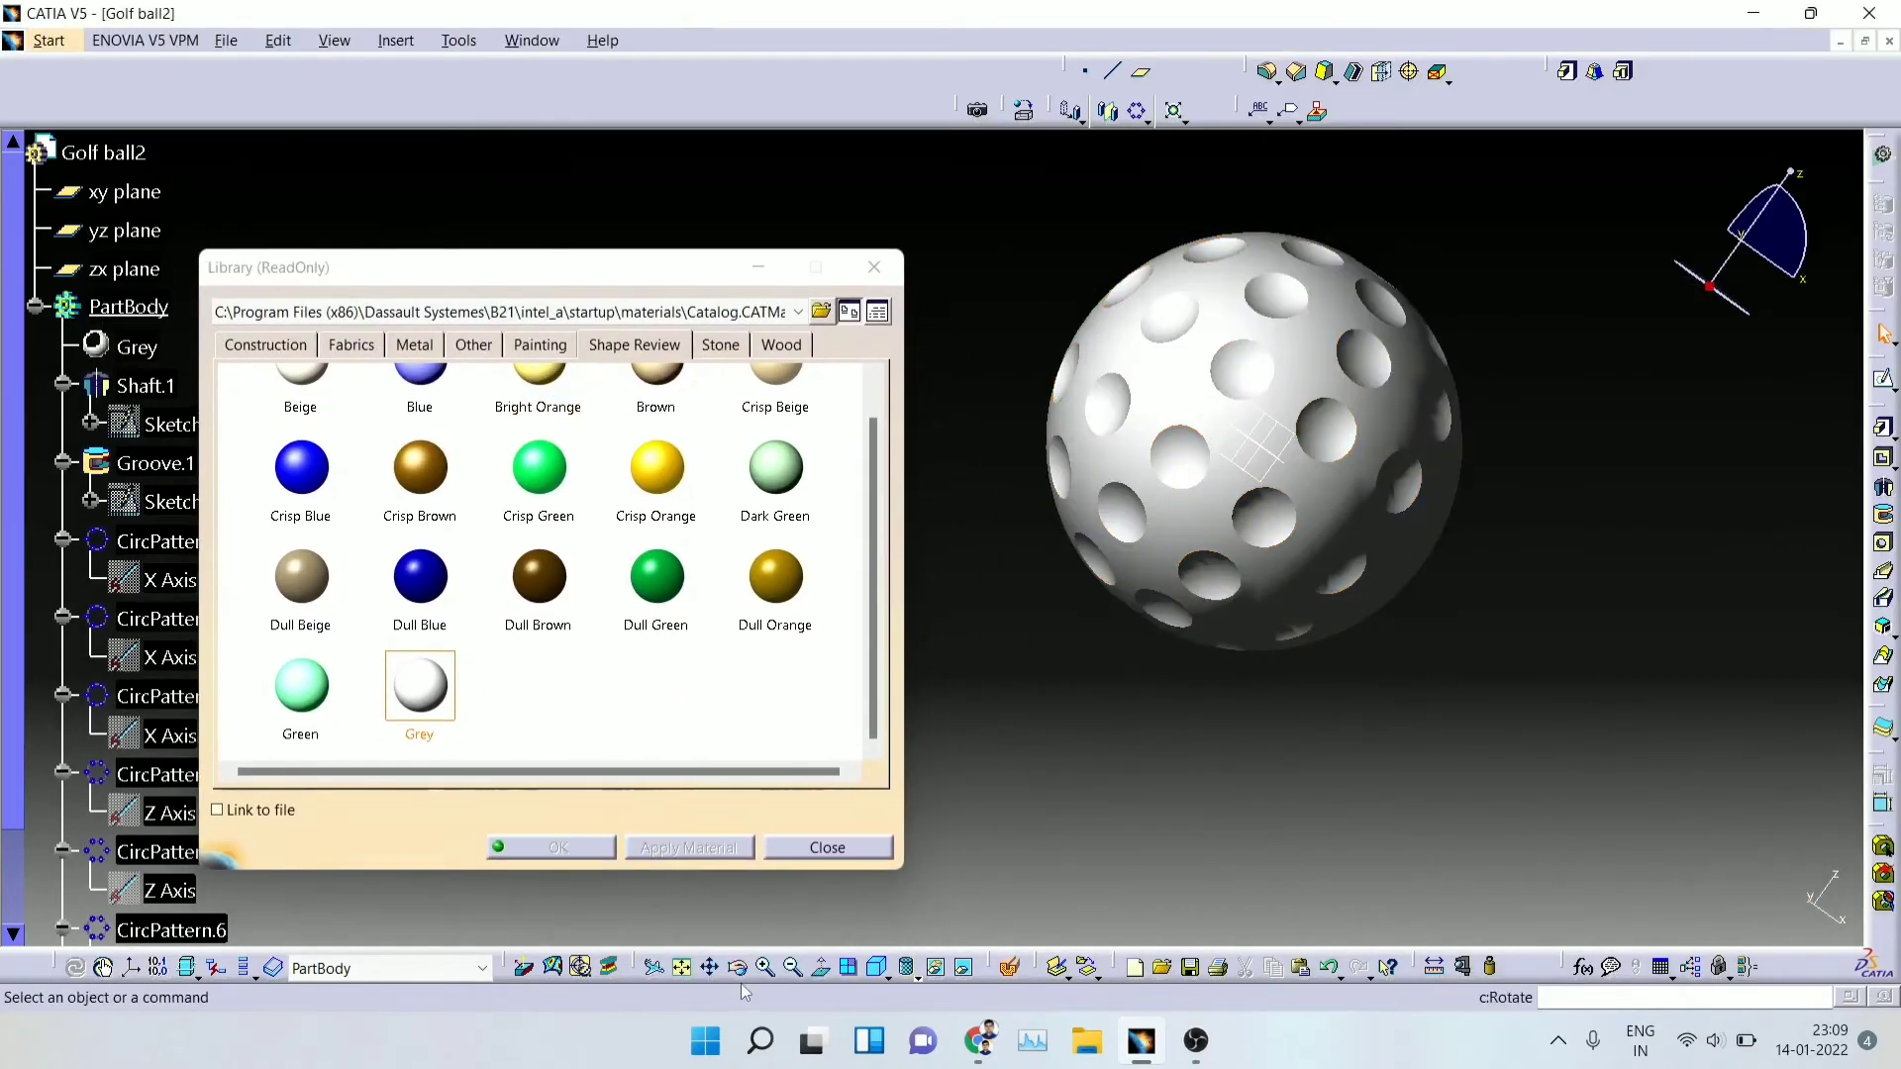
drag(1095, 699, 982, 654)
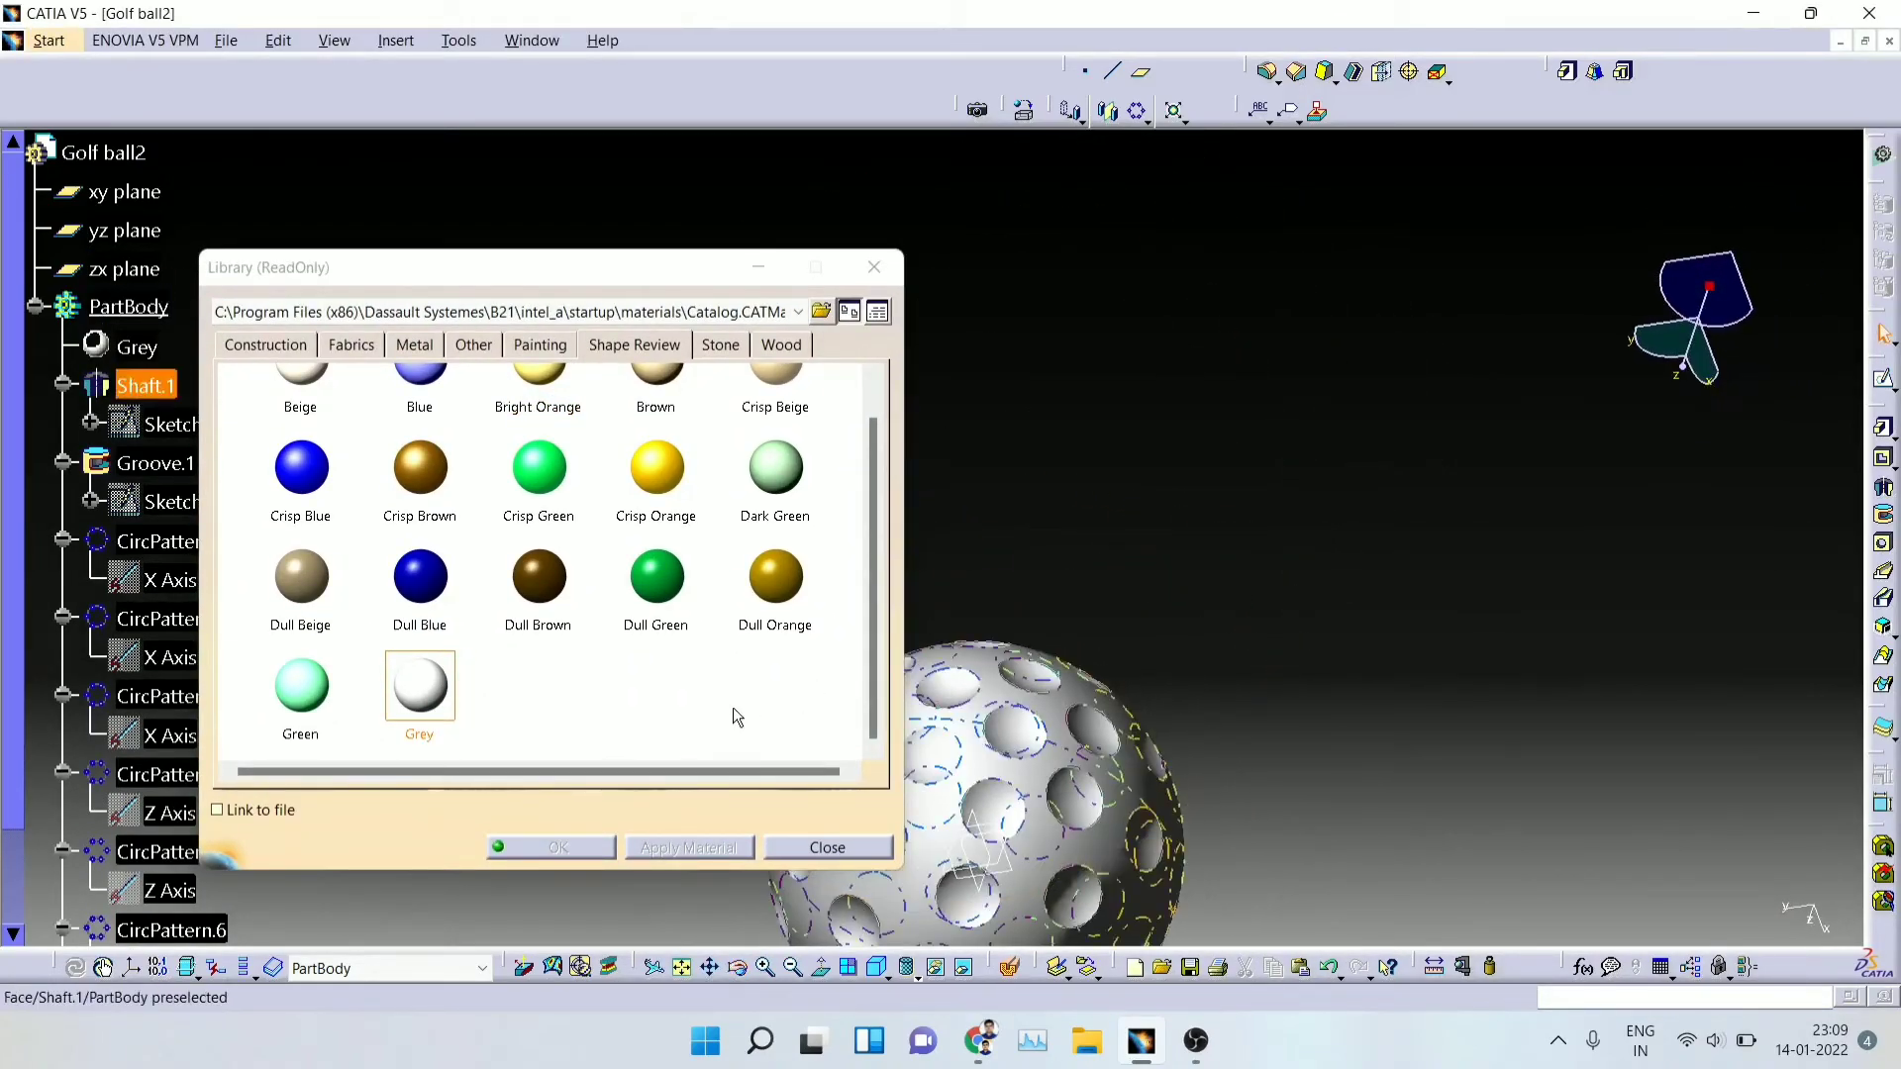
click(829, 857)
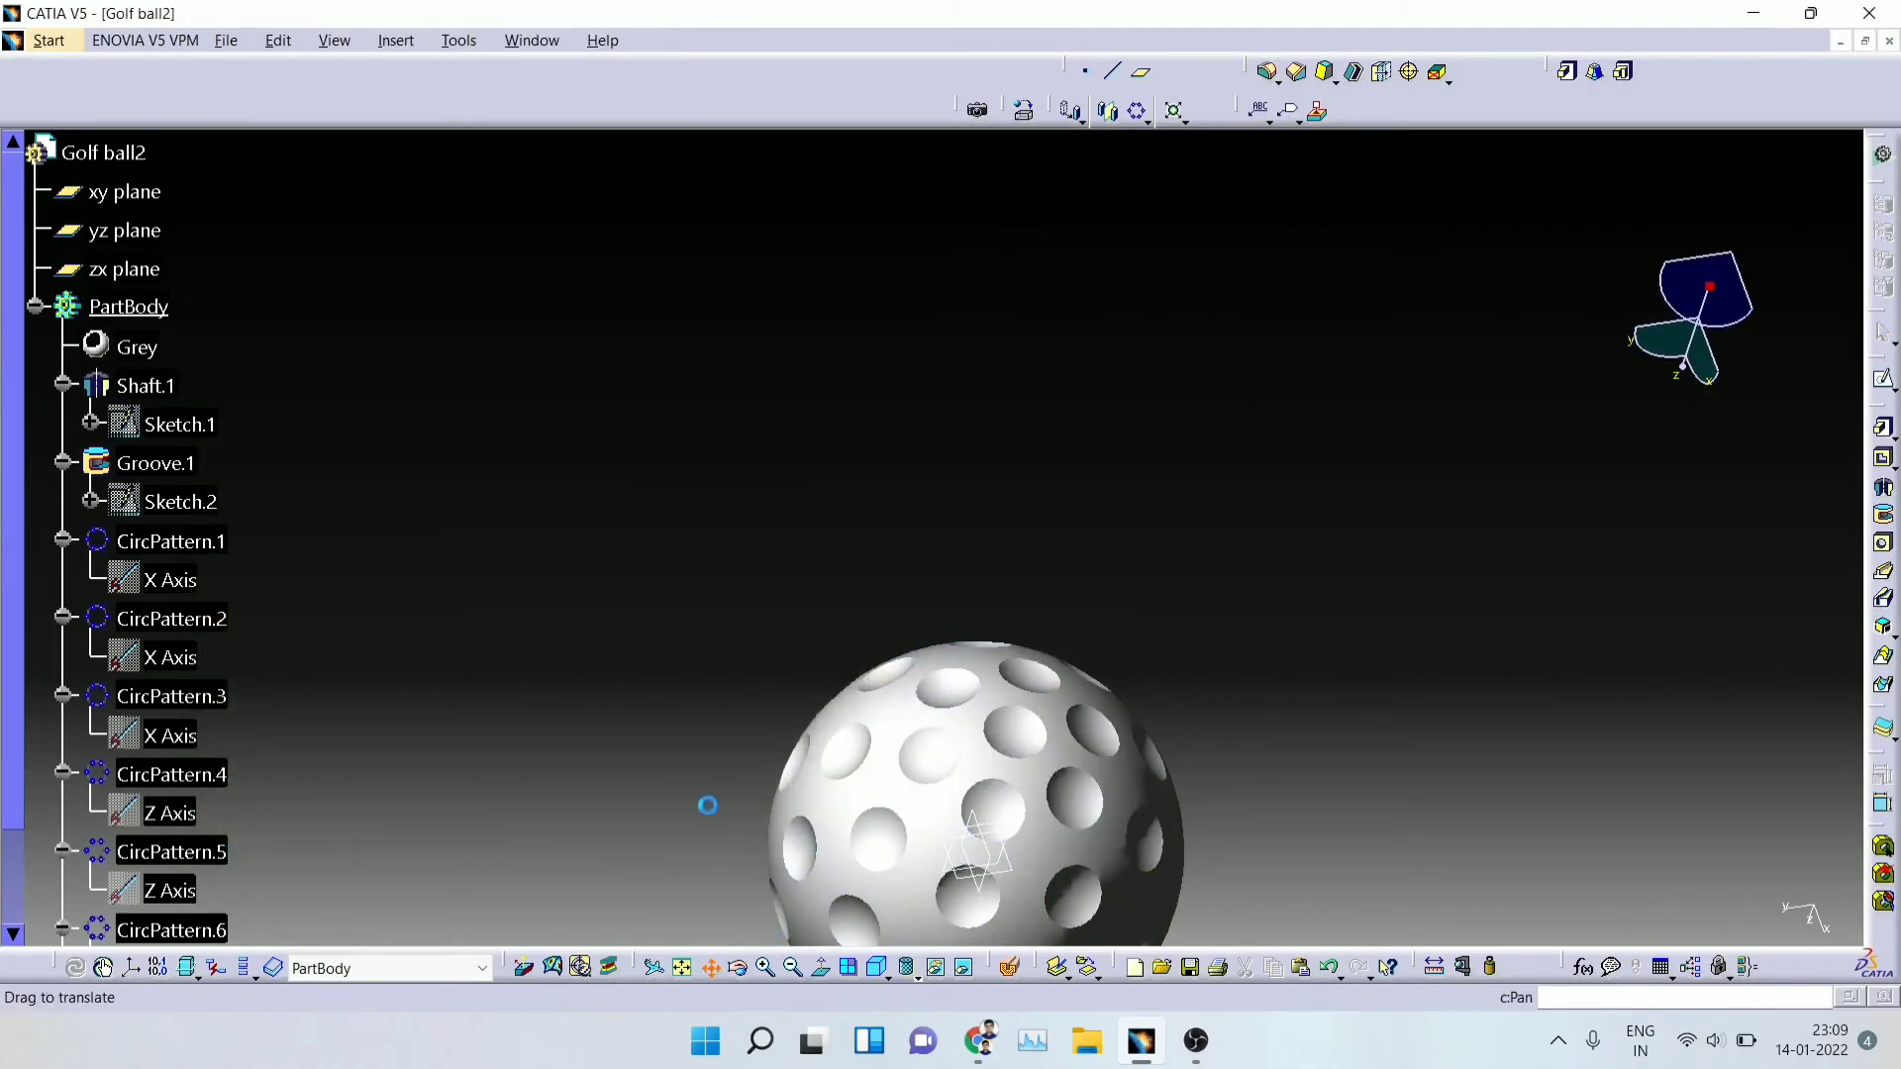
Step: Render a preview of the ball with the Grey material and examine its dimpled surface from another angle up close
drag(709, 812, 754, 670)
click(740, 969)
drag(1089, 594, 701, 886)
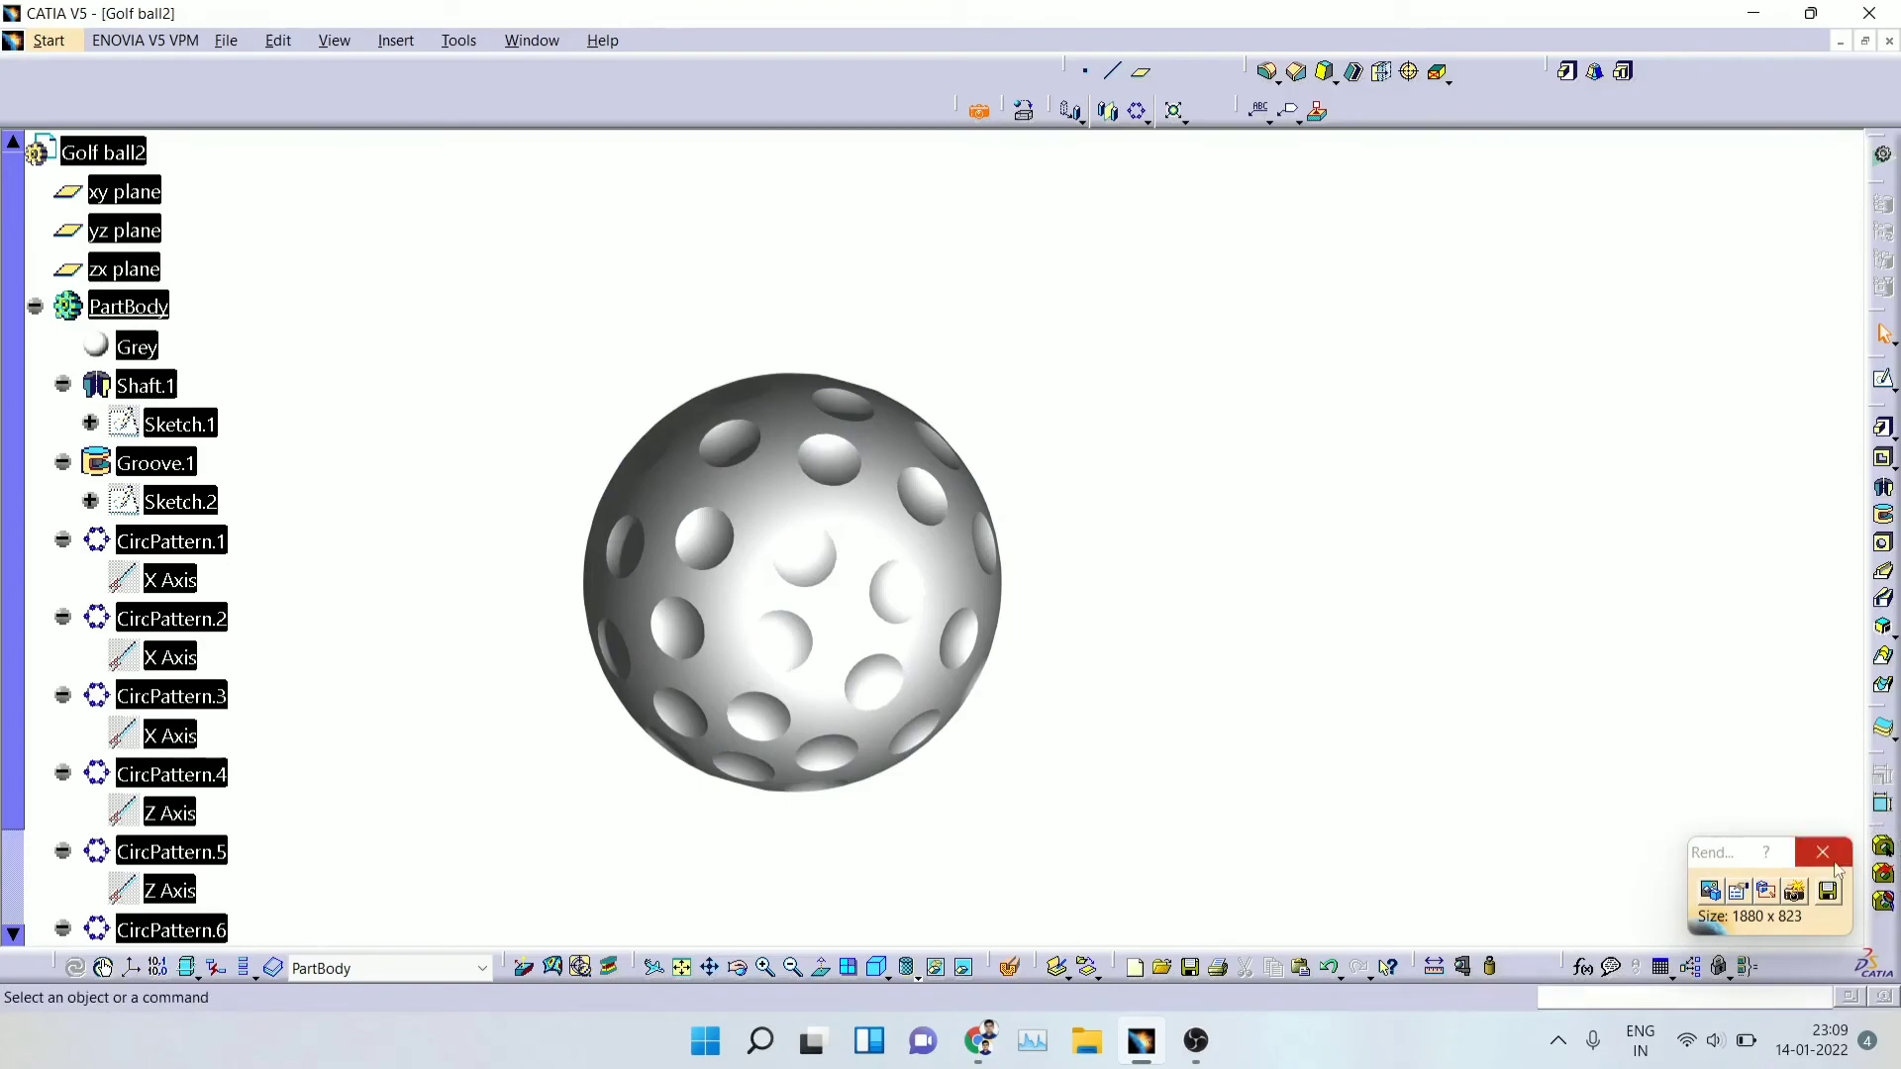
click(1822, 852)
click(736, 972)
drag(828, 722, 1151, 568)
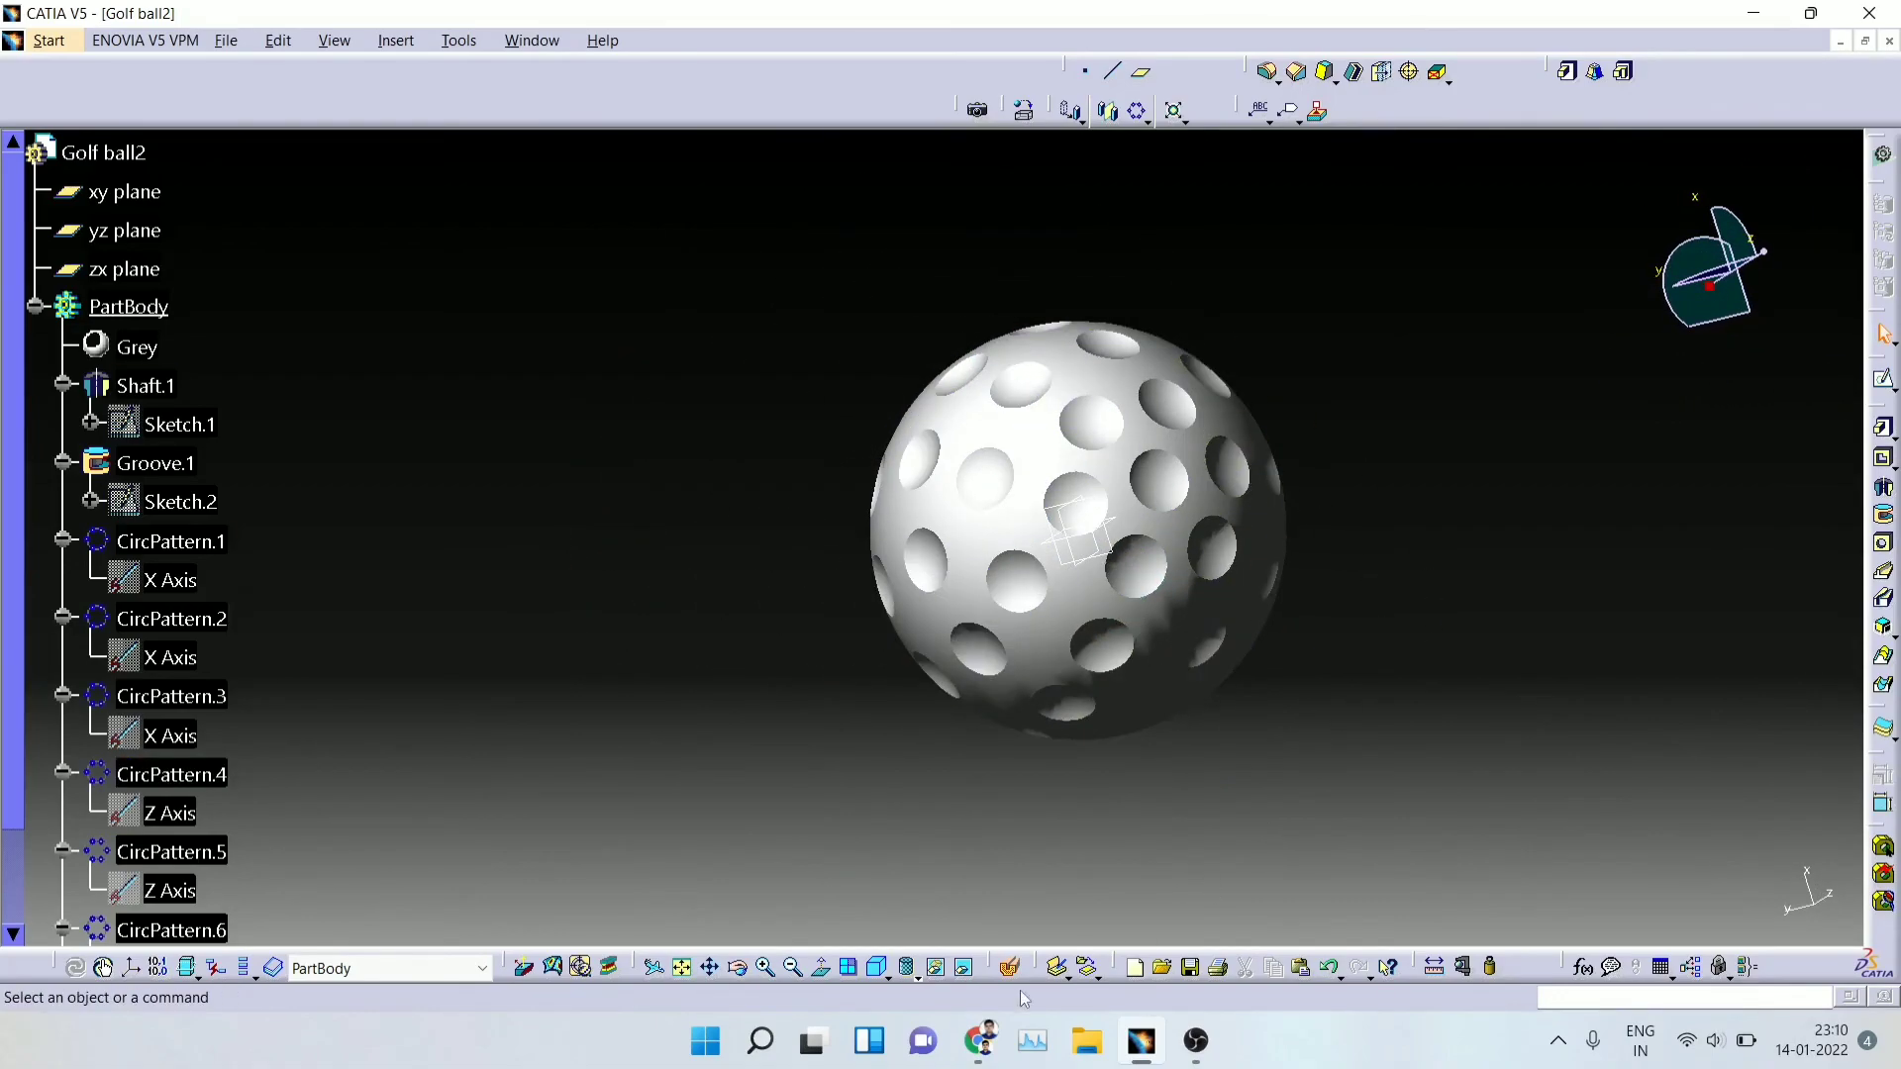
click(765, 967)
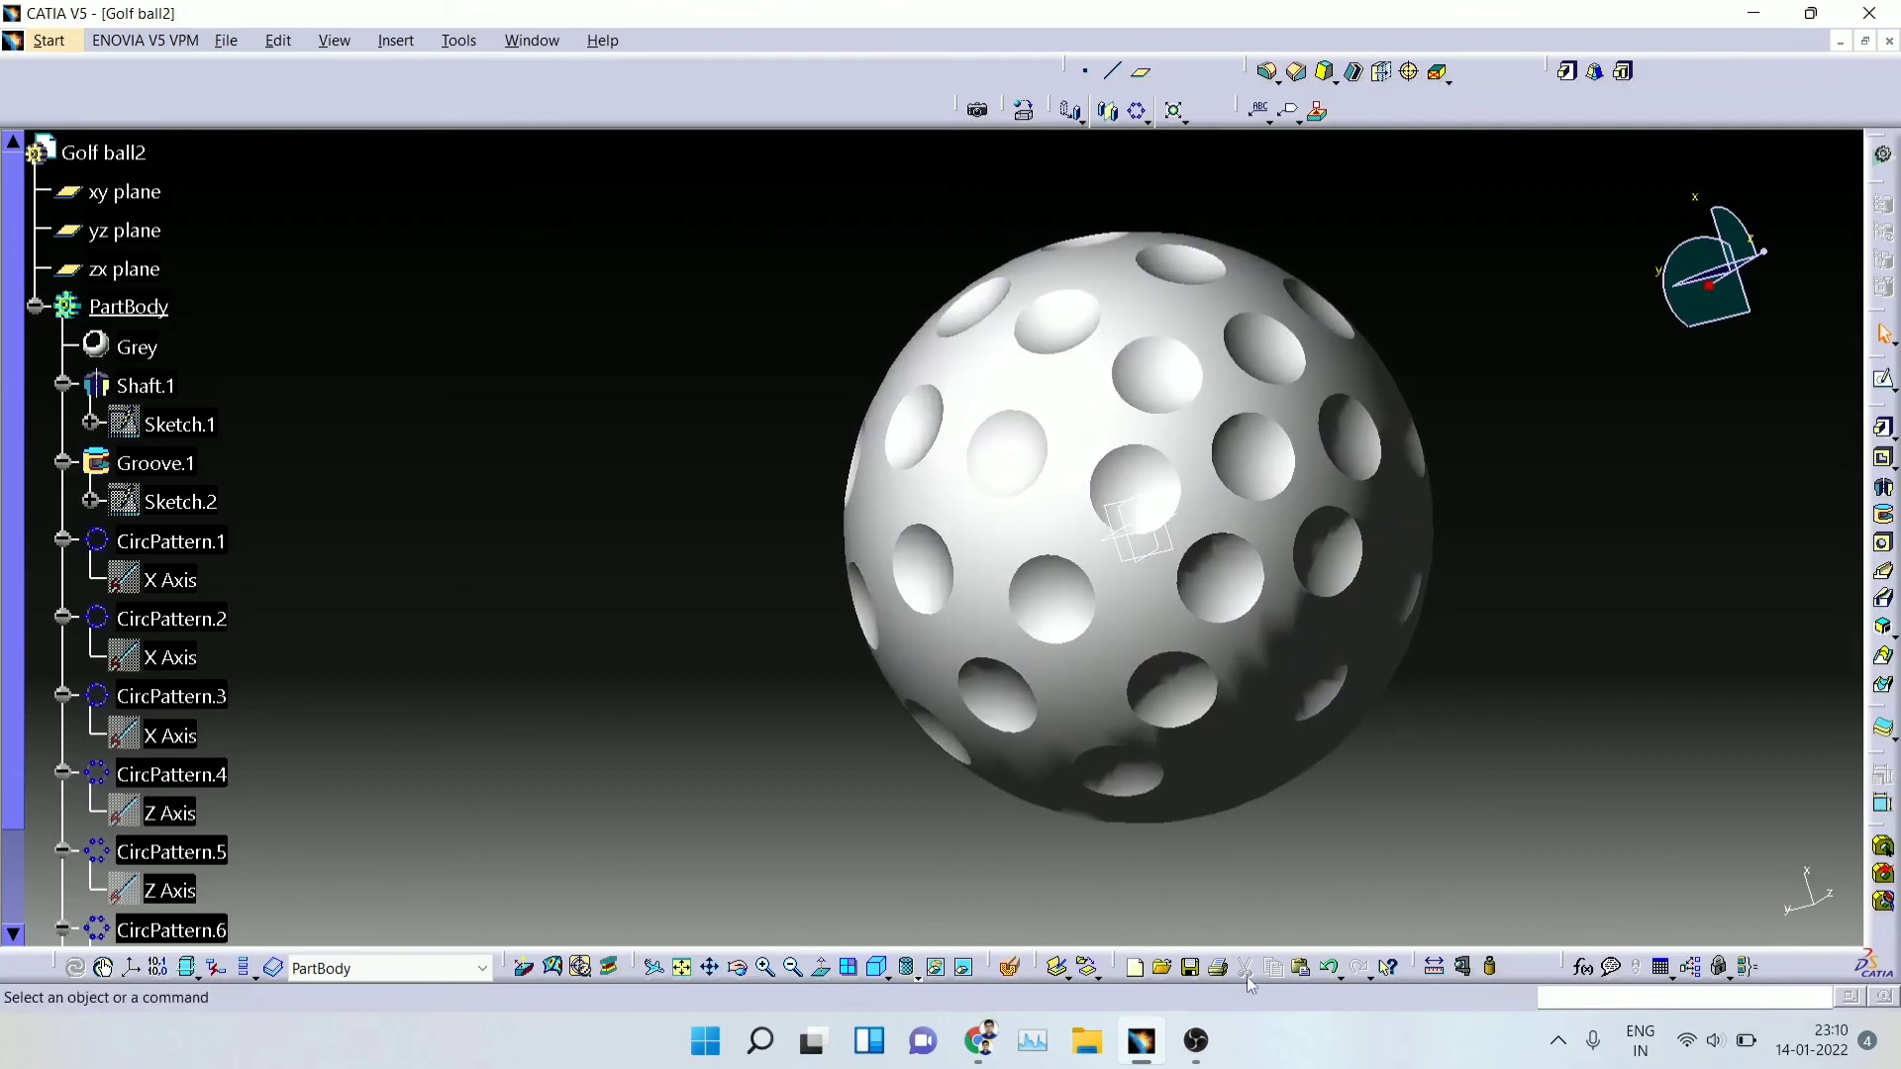